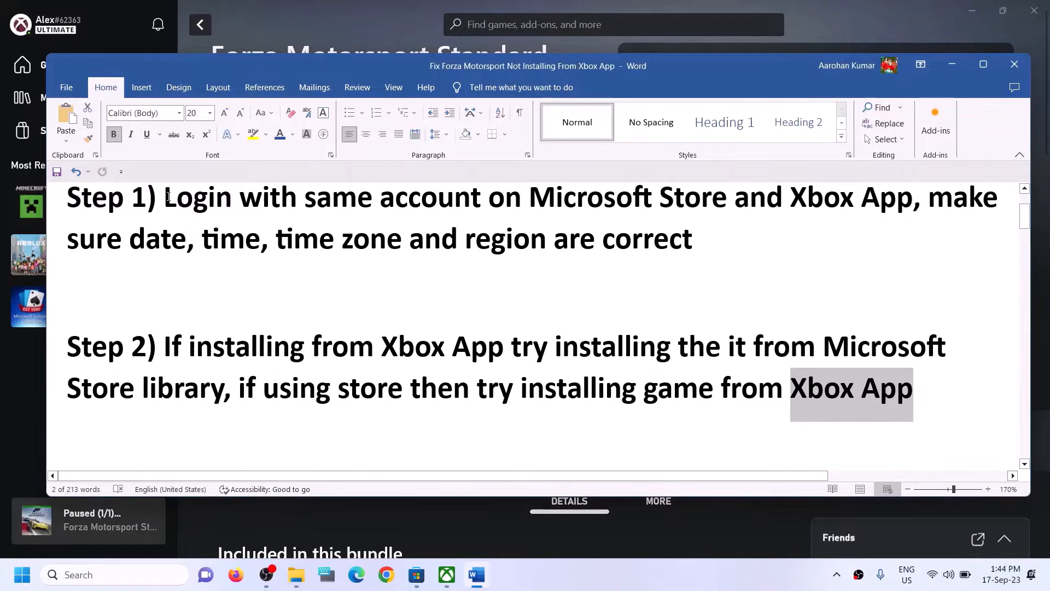
Step: Highlight the same-account advice in Step 1, and sign out of the current account in Microsoft Store
{"action": "left_click_drag", "start_coordinate": [165, 198], "coordinate": [881, 204]}
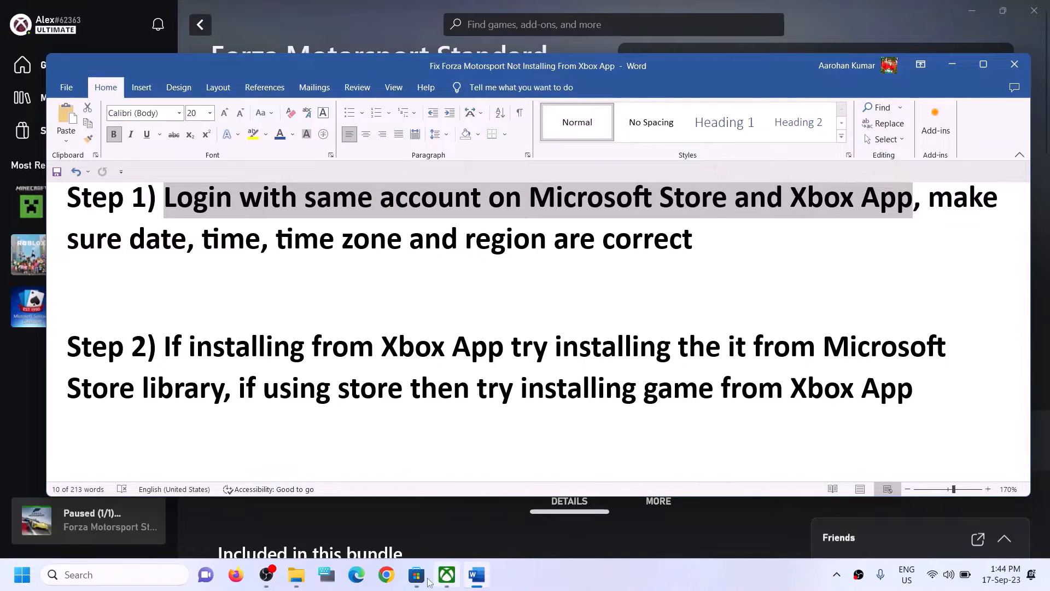
{"action": "left_click", "coordinate": [417, 575]}
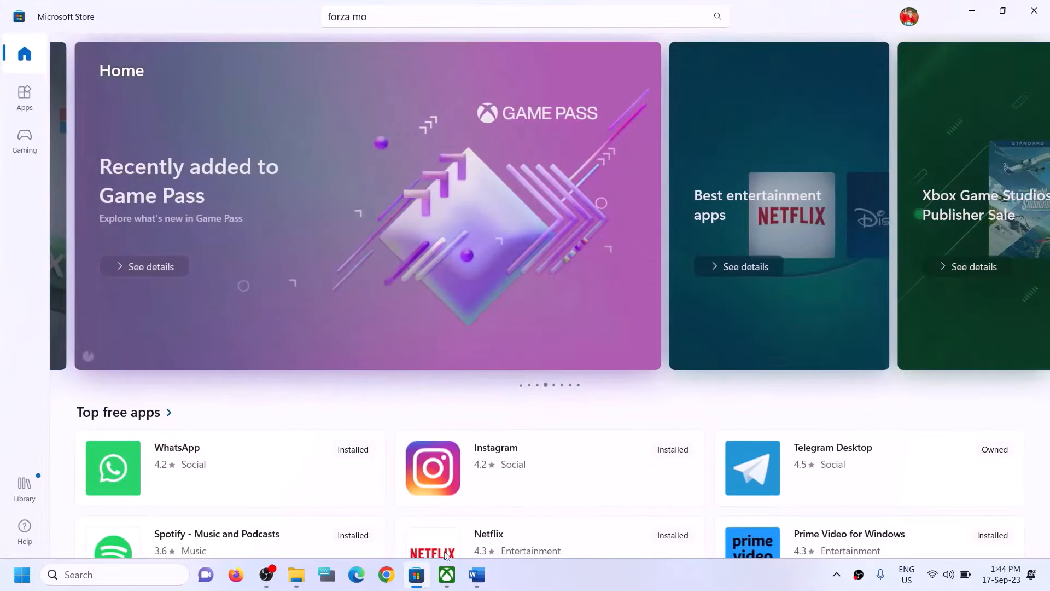
{"action": "left_click", "coordinate": [913, 21]}
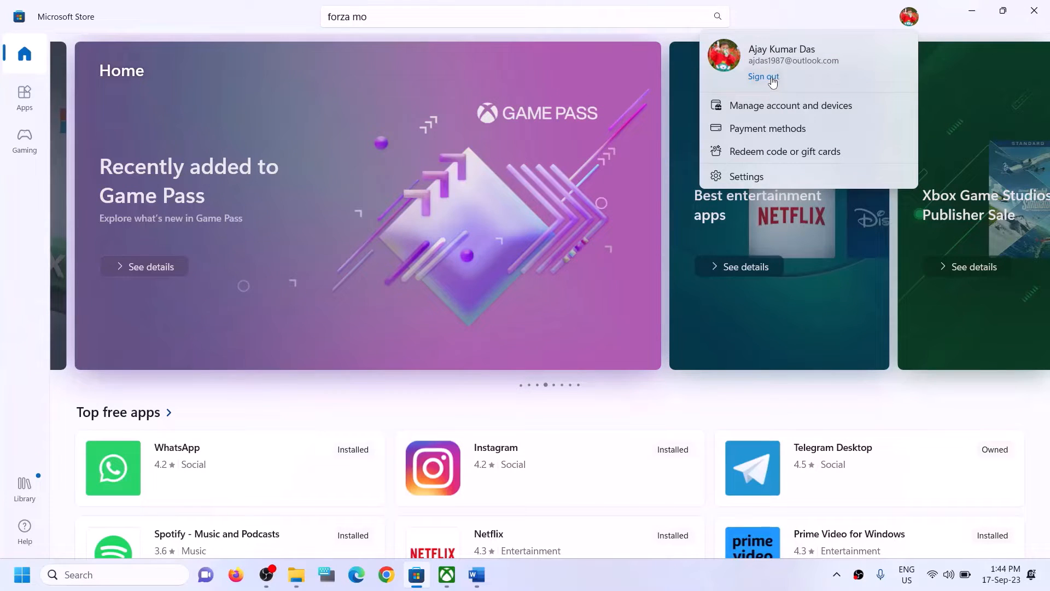
{"action": "left_click", "coordinate": [773, 80]}
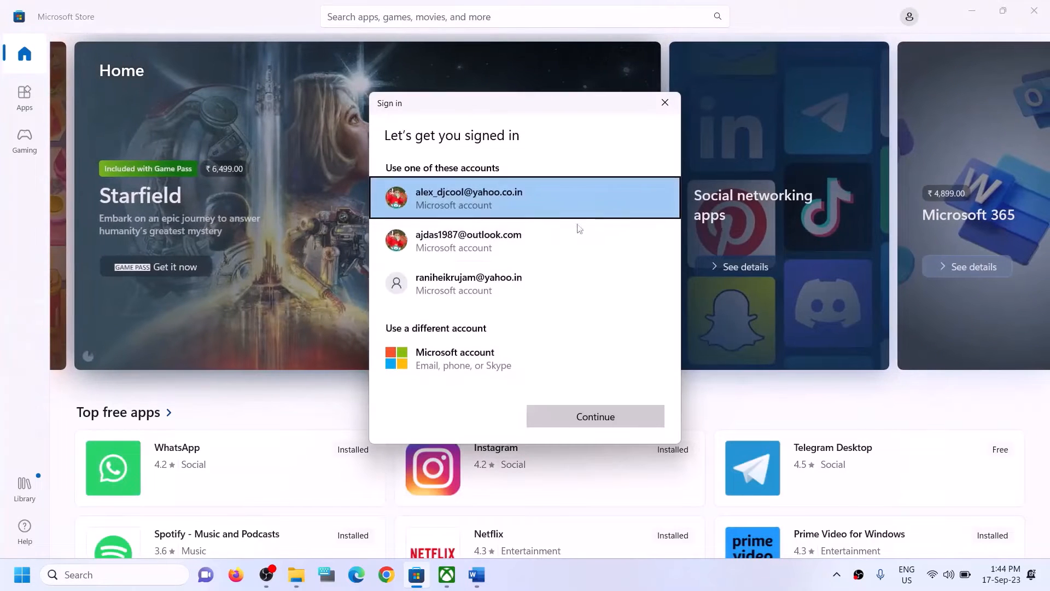
Step: Sign back in to Microsoft Store with the saved Outlook account, entering the Windows PIN to verify identity
{"action": "left_click", "coordinate": [503, 254]}
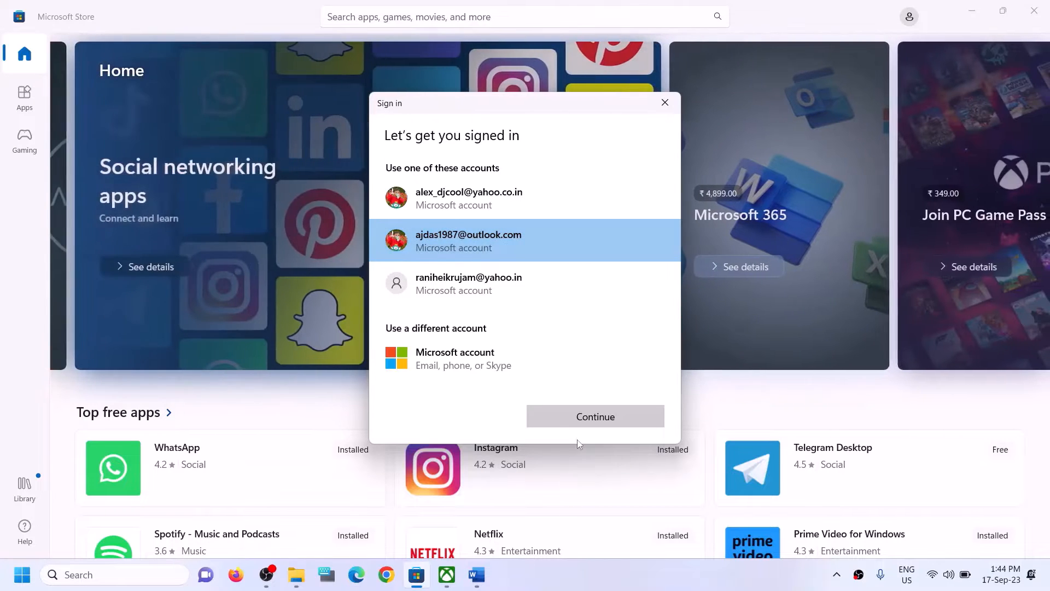
{"action": "left_click", "coordinate": [566, 418]}
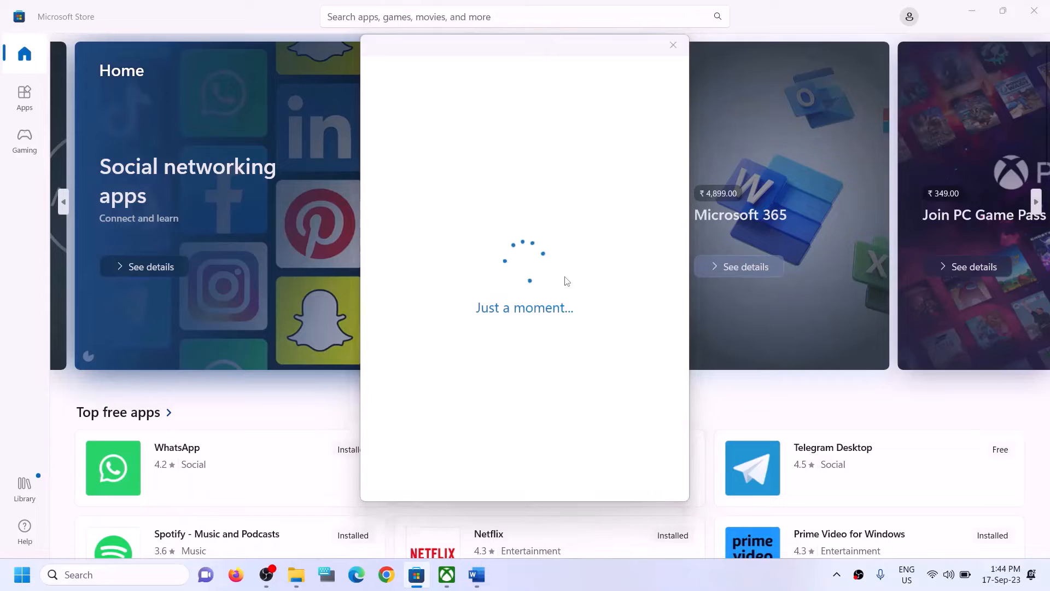
{"action": "type", "text": "•••"}
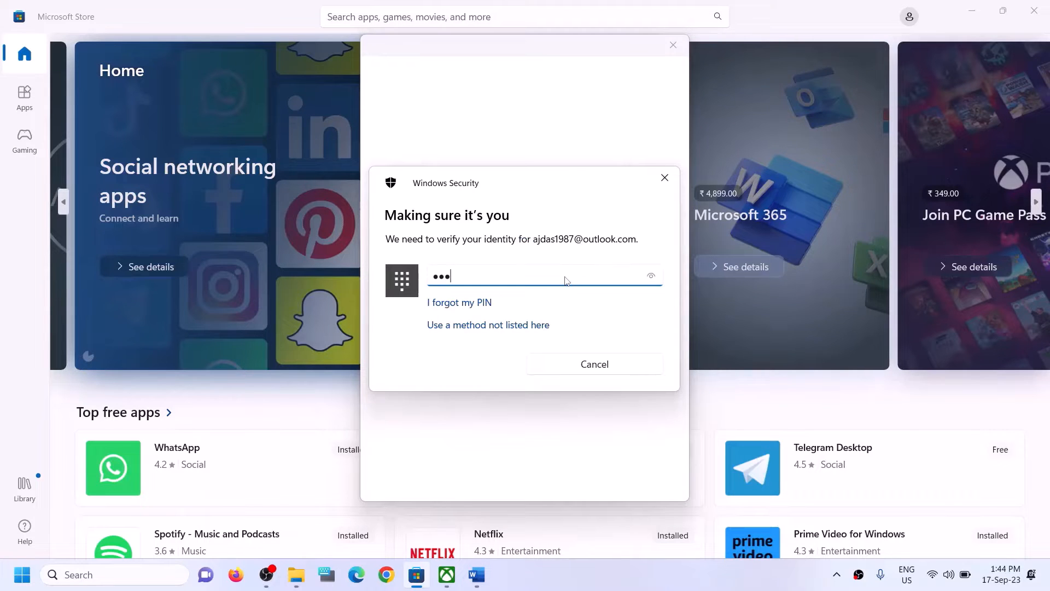
{"action": "type", "text": "•"}
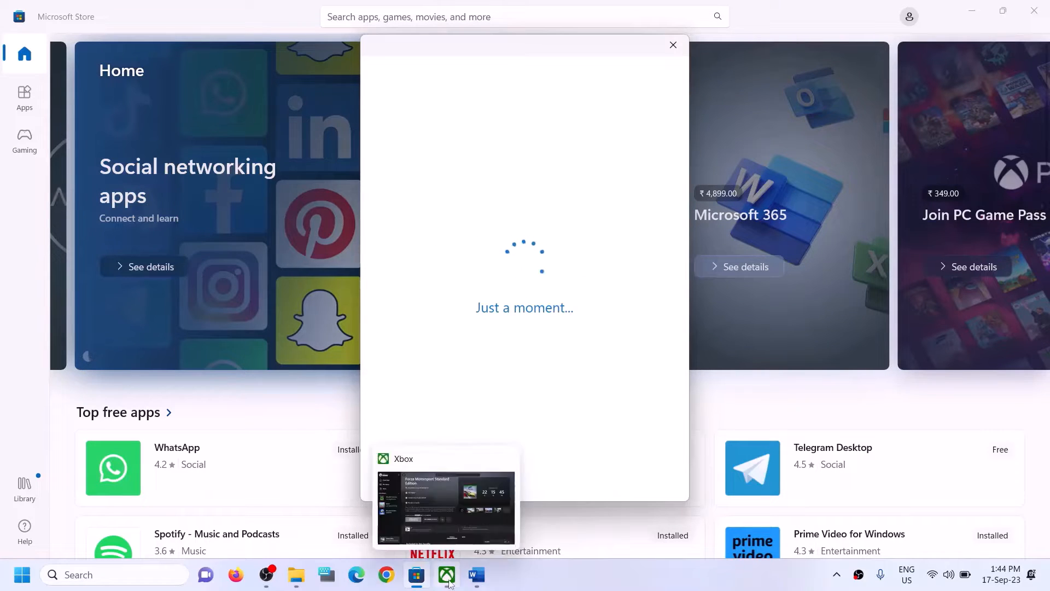
Step: Switch to the Xbox app and sign out of the current profile
{"action": "left_click", "coordinate": [447, 574]}
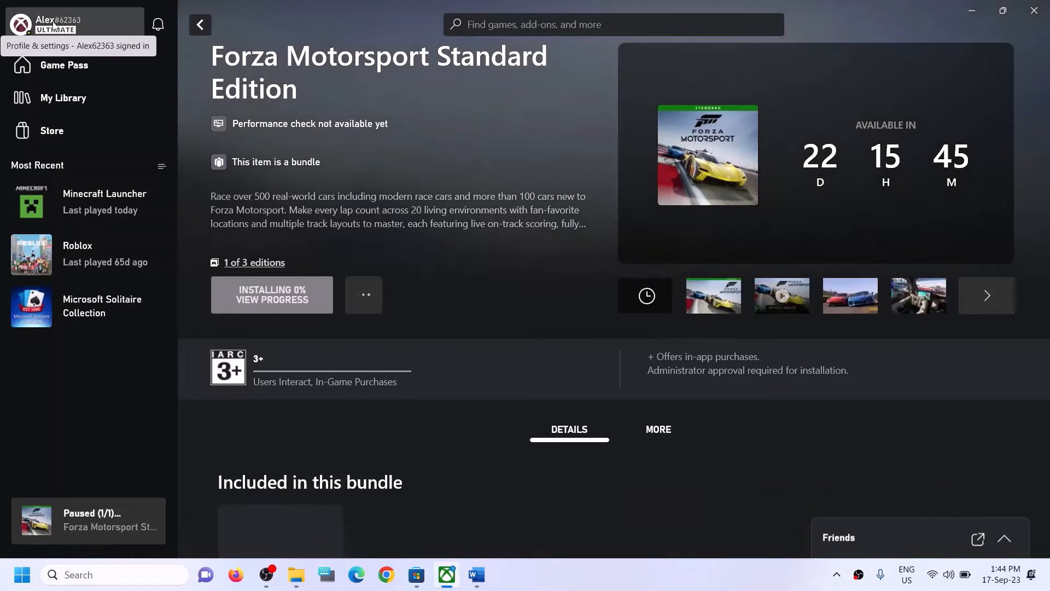
{"action": "left_click", "coordinate": [53, 24]}
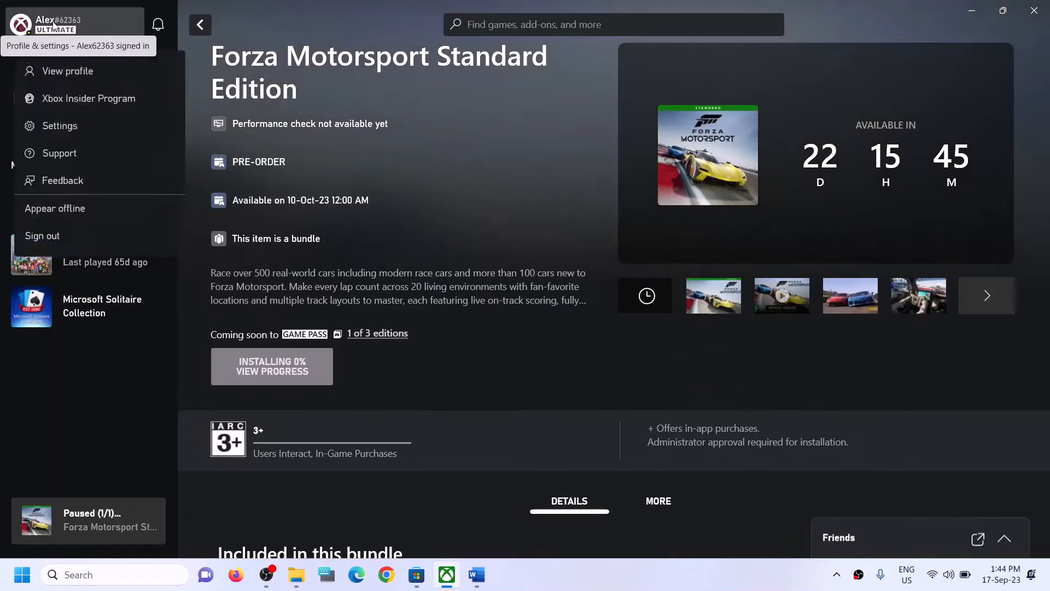
{"action": "left_click", "coordinate": [38, 238]}
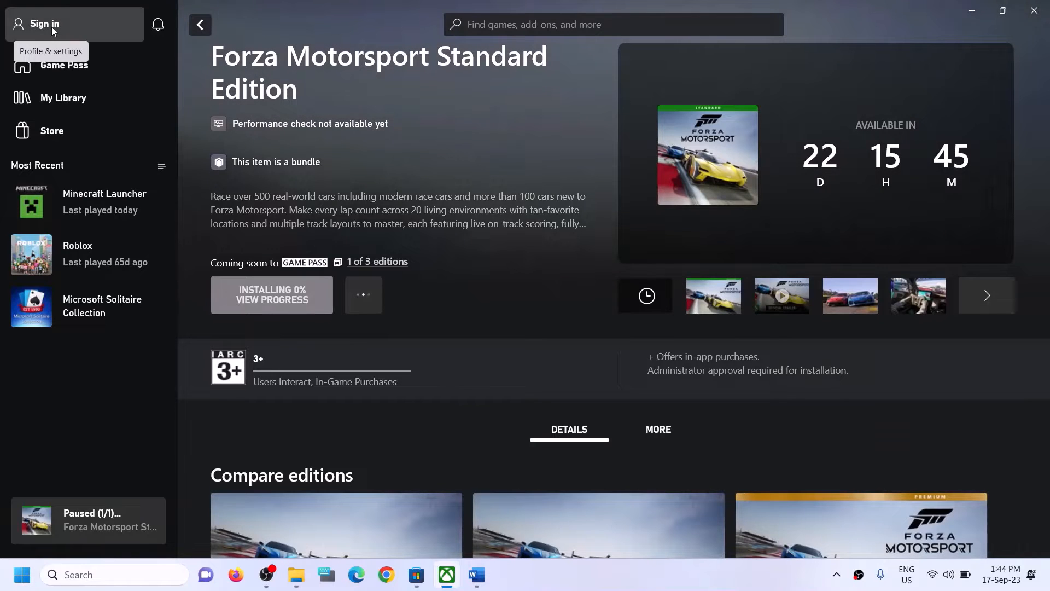
Step: Sign in to the Xbox app, switching to the same Outlook account used in Microsoft Store, and continue into the app
{"action": "left_click", "coordinate": [52, 27]}
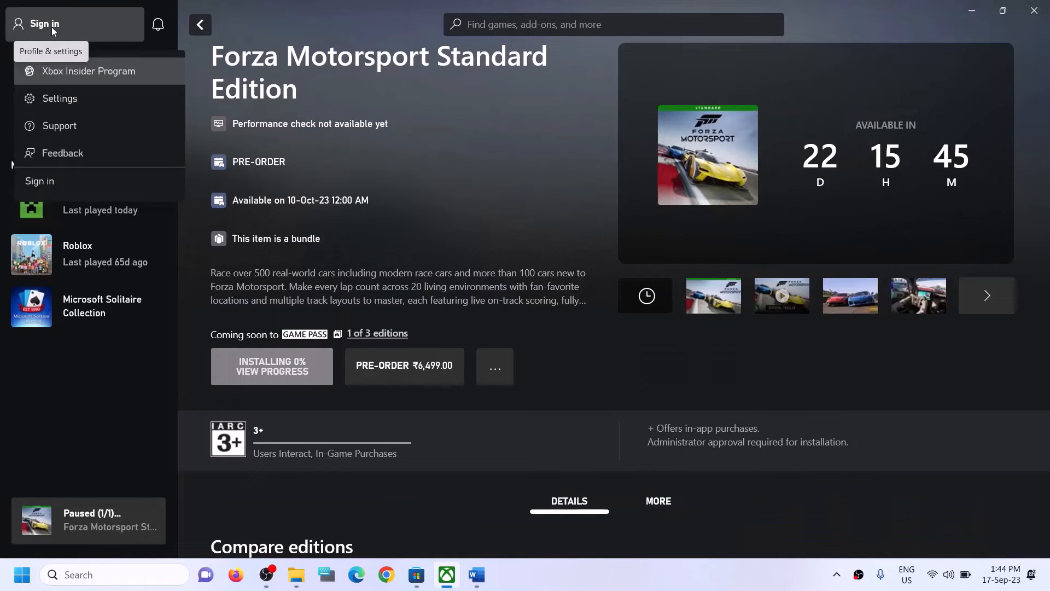
{"action": "left_click", "coordinate": [39, 183]}
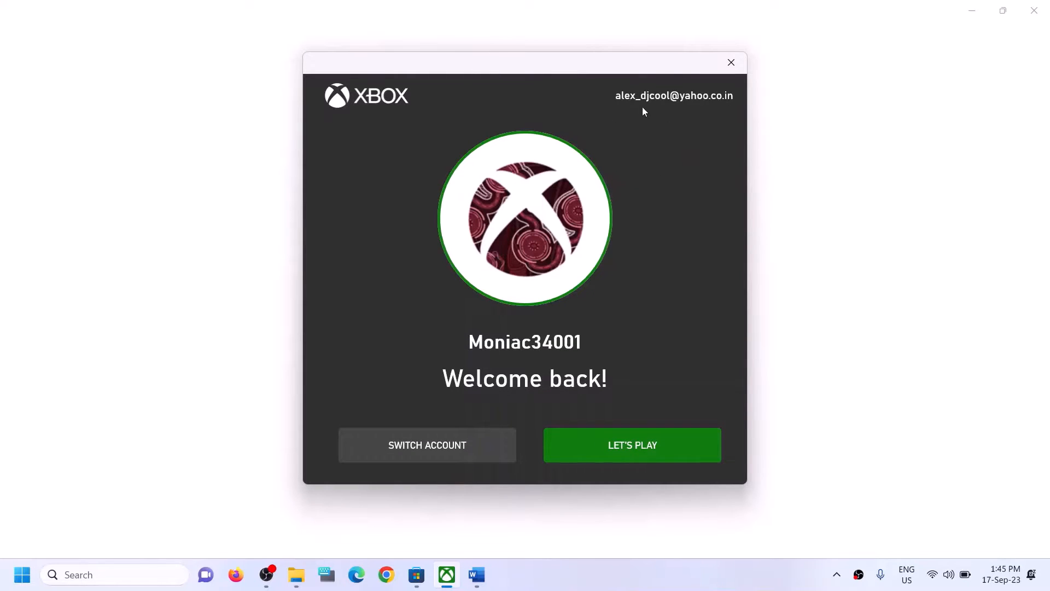
{"action": "left_click", "coordinate": [418, 444]}
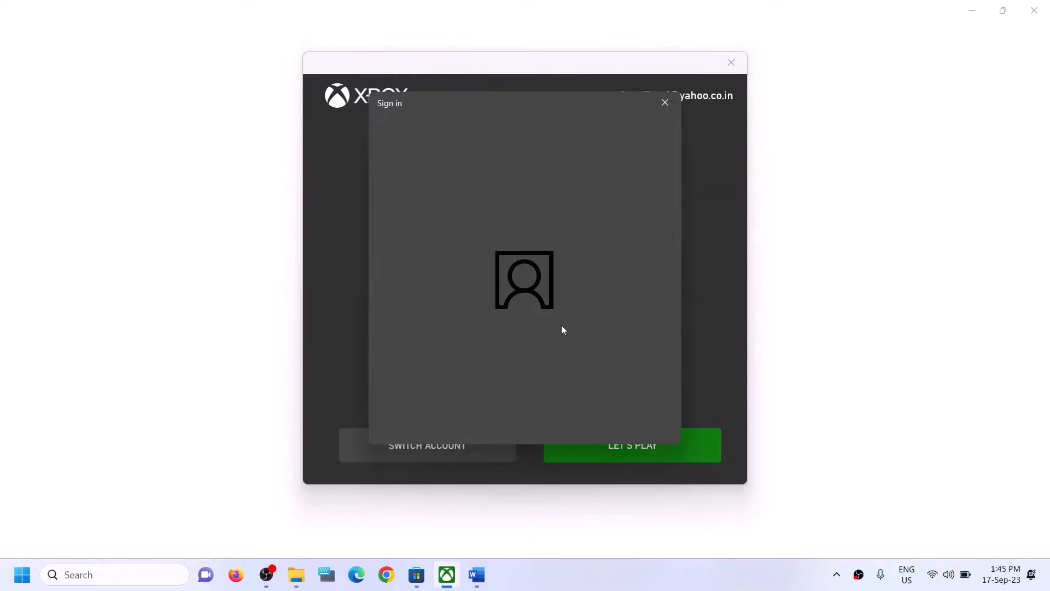
{"action": "left_click", "coordinate": [449, 237]}
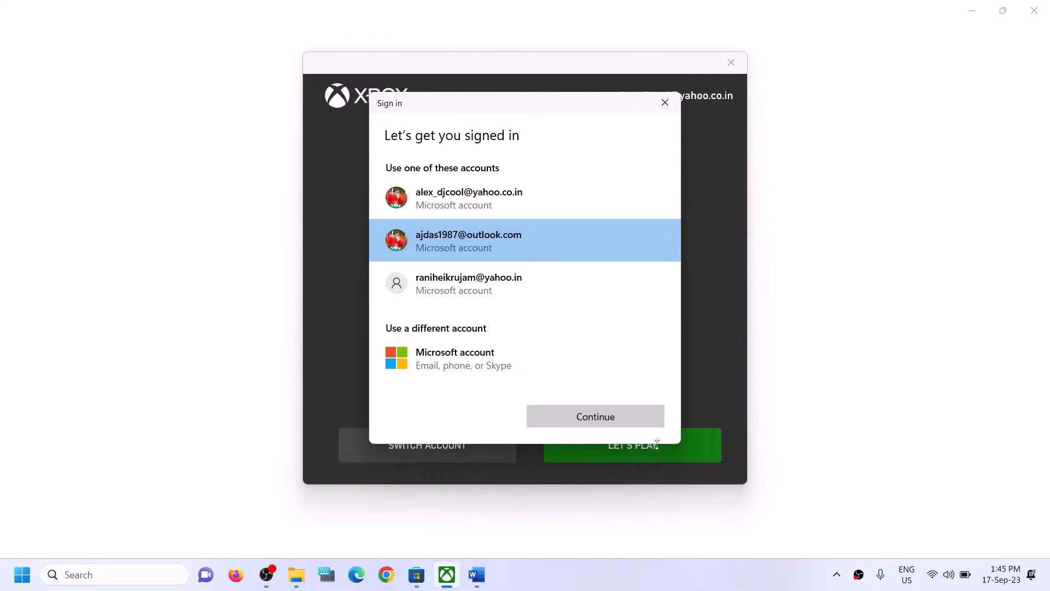
{"action": "left_click", "coordinate": [604, 425]}
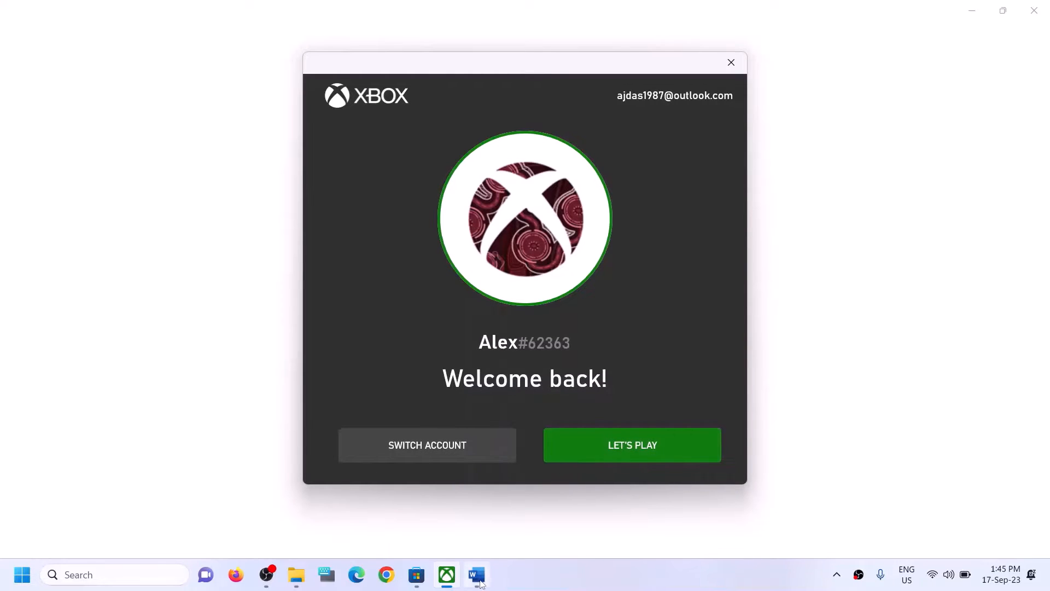
{"action": "left_click", "coordinate": [591, 450]}
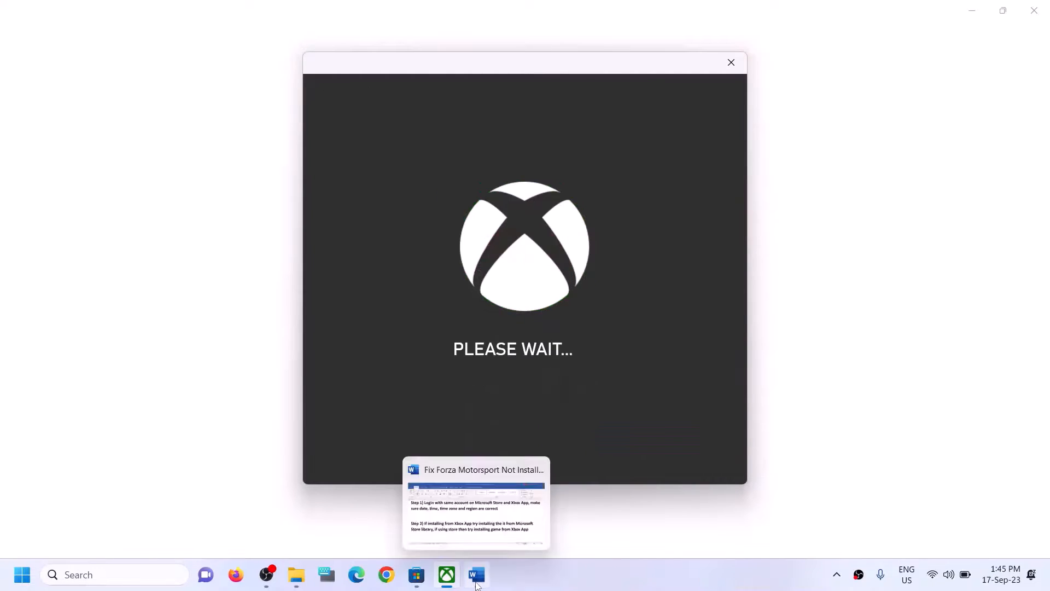
Step: Switch to the Word document and highlight Step 2's advice on installing from the Microsoft Store library
{"action": "left_click", "coordinate": [476, 584]}
{"action": "left_click_drag", "start_coordinate": [165, 347], "coordinate": [407, 389]}
{"action": "left_click_drag", "start_coordinate": [295, 392], "coordinate": [225, 399]}
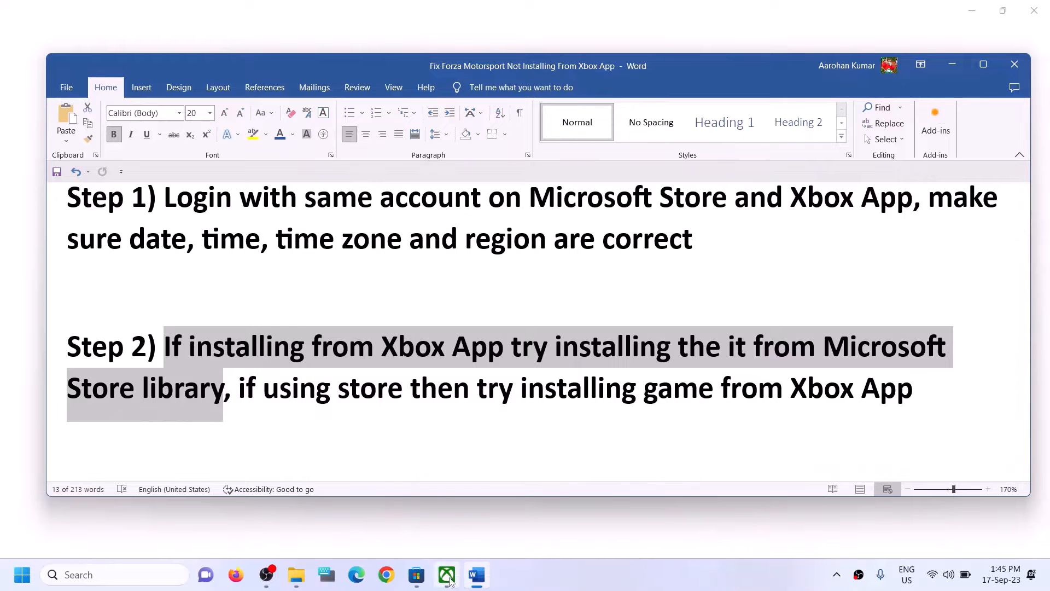
Step: Switch to Microsoft Store, open the Library and look through the updates, downloads and installed apps
{"action": "left_click", "coordinate": [416, 579]}
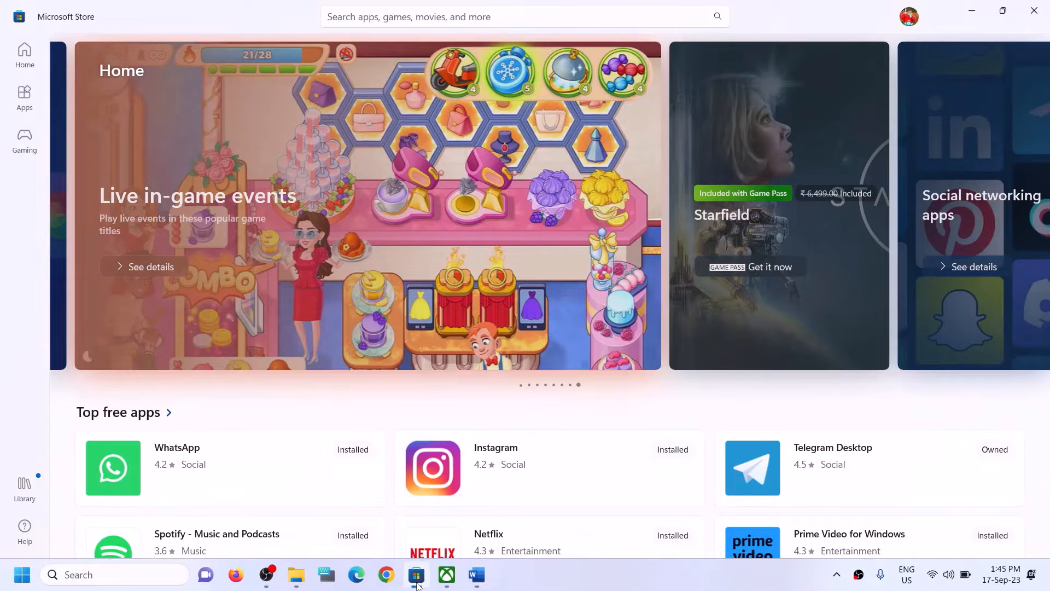
{"action": "left_click", "coordinate": [29, 494]}
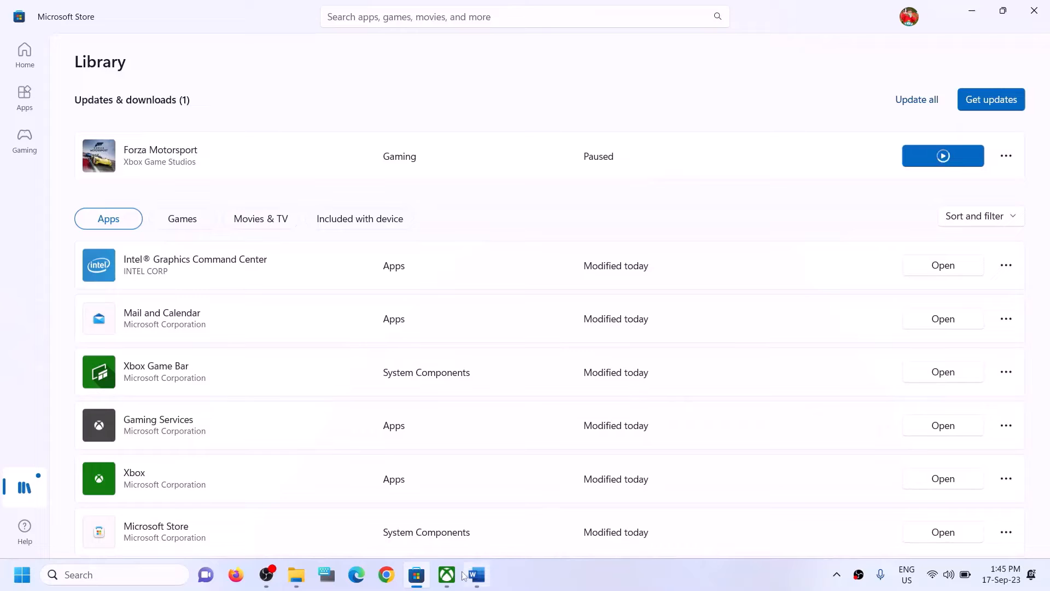
{"action": "left_click", "coordinate": [418, 577]}
{"action": "left_click", "coordinate": [420, 578]}
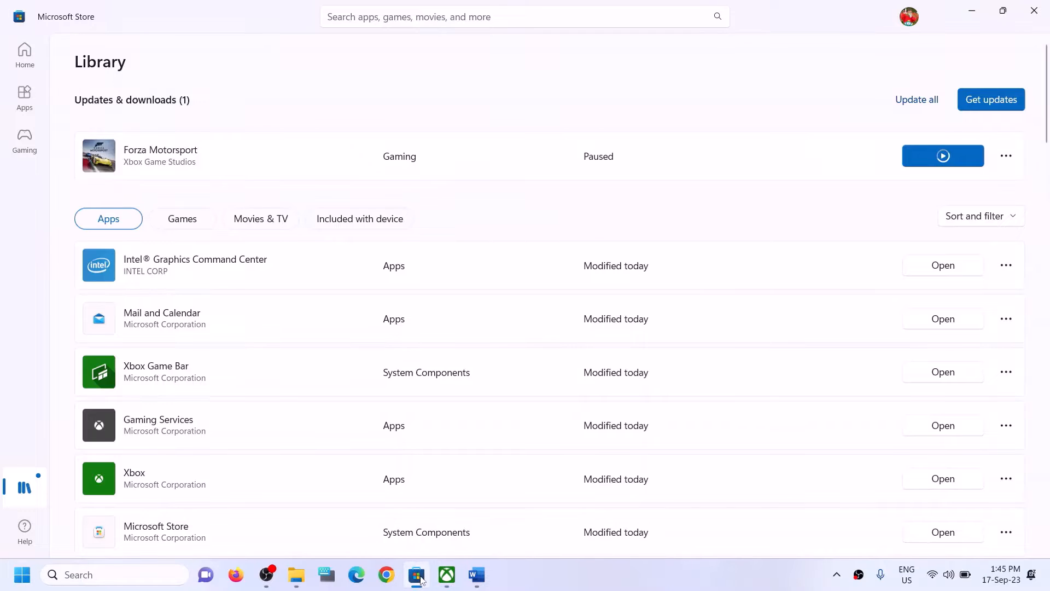
{"action": "scroll", "coordinate": [759, 363], "scroll_direction": "down", "scroll_amount": 4}
{"action": "scroll", "coordinate": [758, 383], "scroll_direction": "down", "scroll_amount": 5}
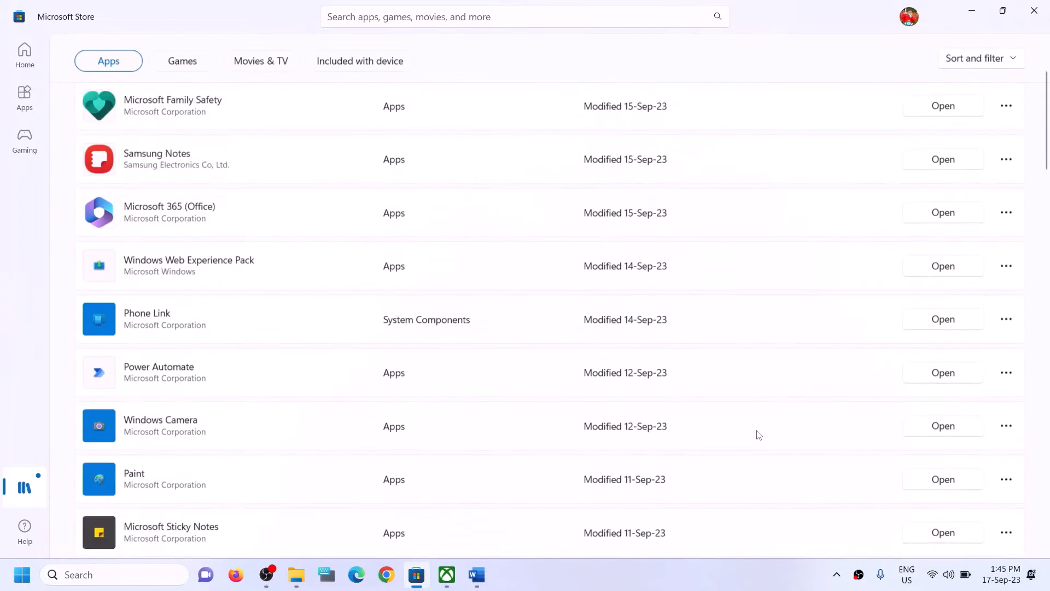
{"action": "scroll", "coordinate": [755, 431], "scroll_direction": "up", "scroll_amount": 10}
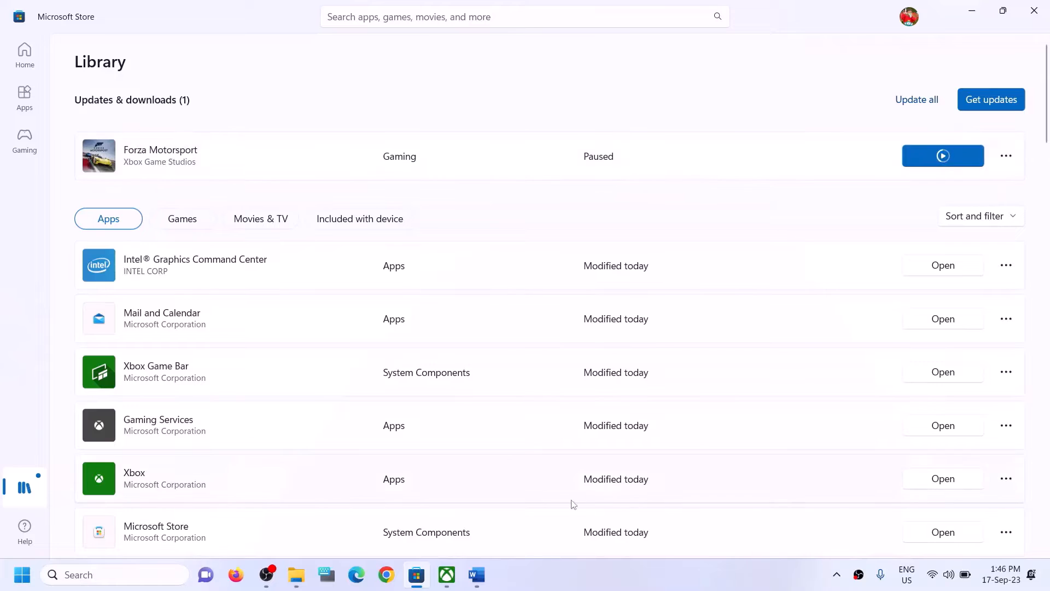
Step: Switch to the Word document and highlight Step 2's advice on installing from the Xbox App when using the store
{"action": "left_click", "coordinate": [476, 574]}
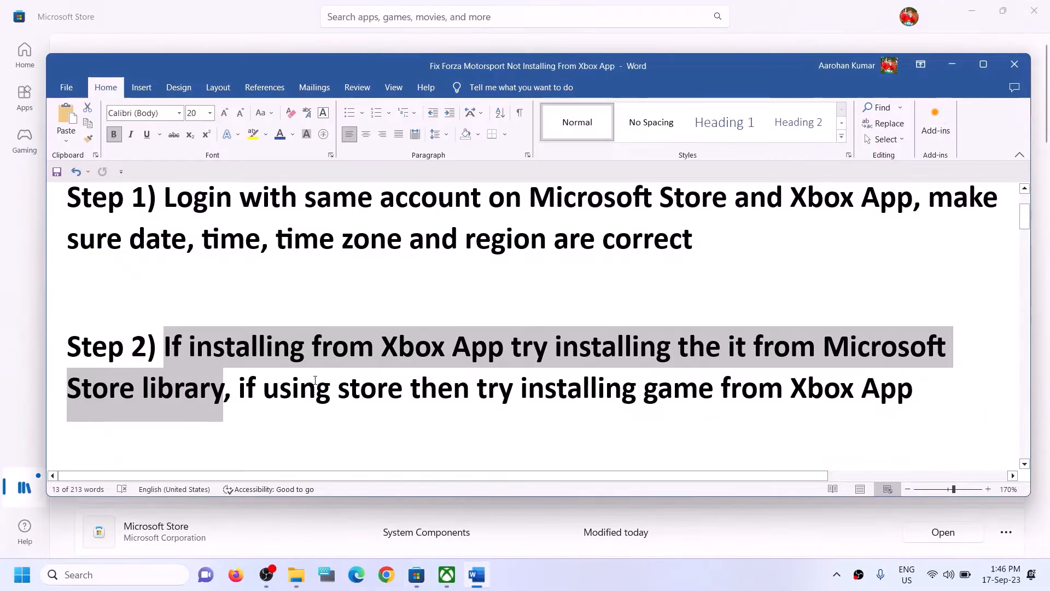
{"action": "left_click", "coordinate": [263, 383]}
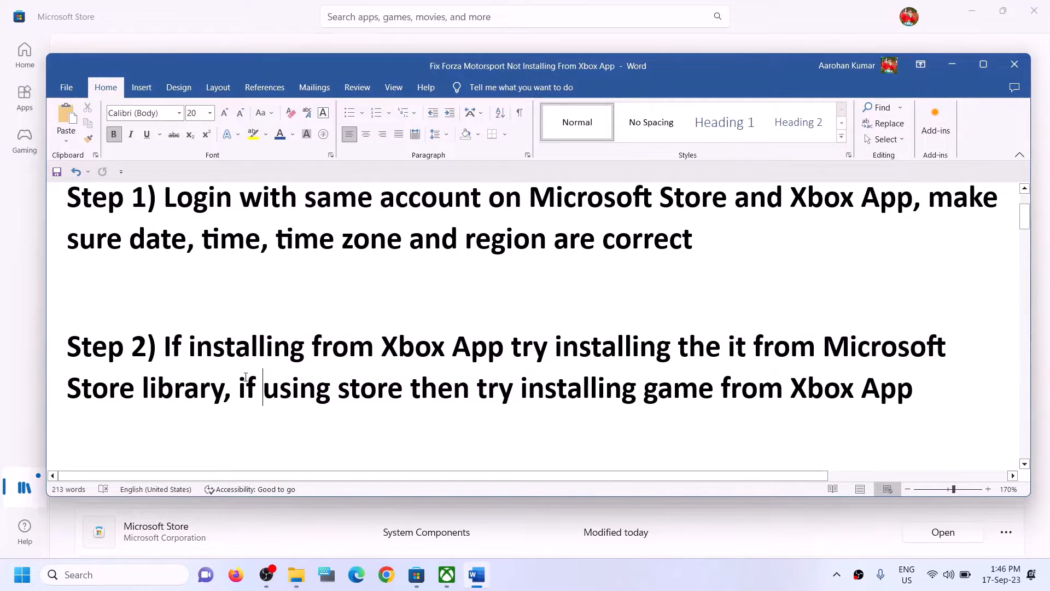
{"action": "left_click_drag", "start_coordinate": [246, 377], "coordinate": [720, 387]}
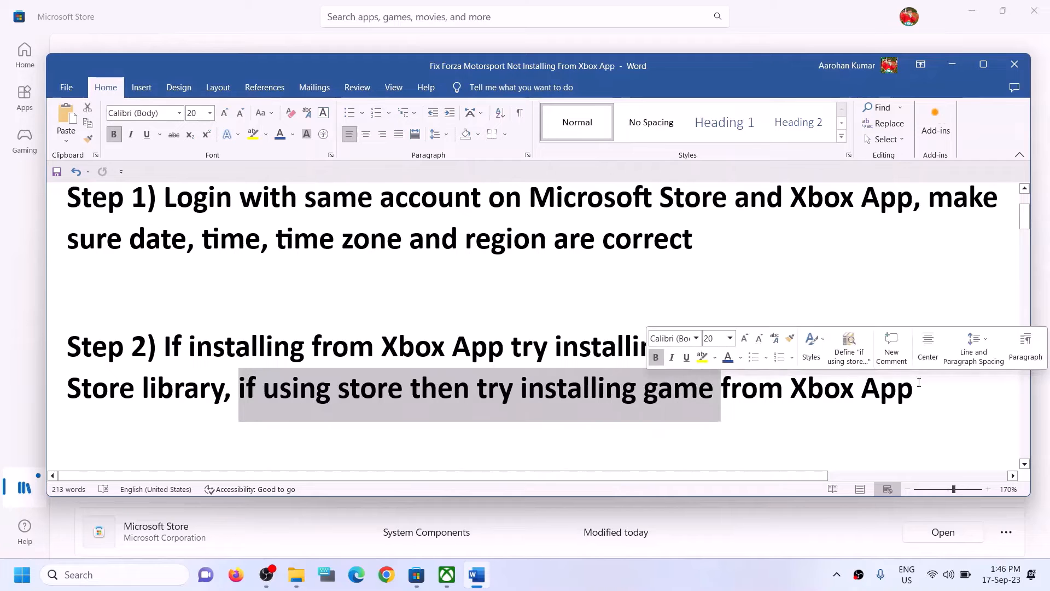
{"action": "left_click", "coordinate": [403, 388]}
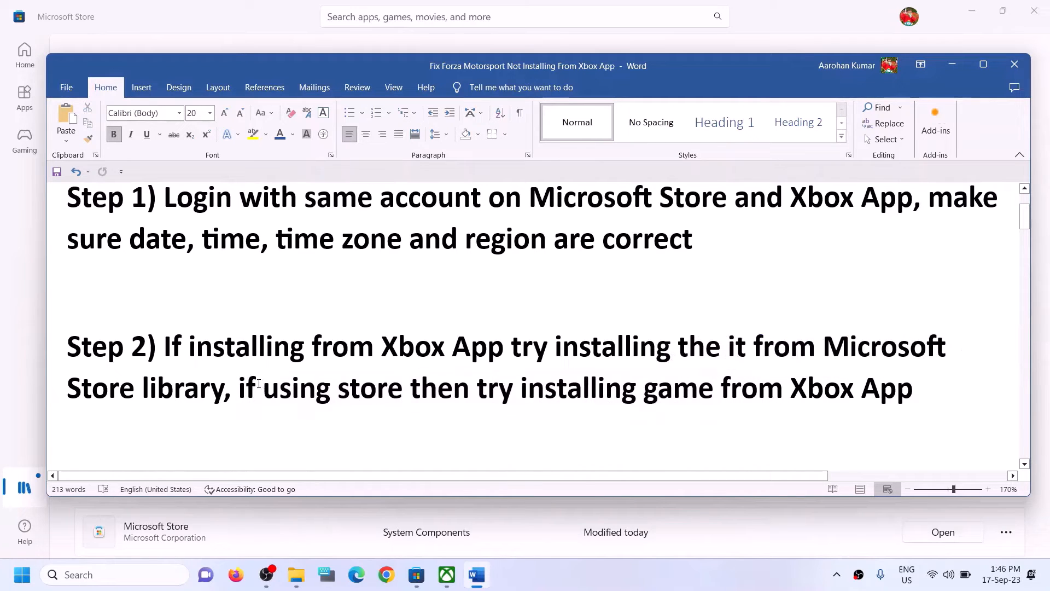
{"action": "left_click_drag", "start_coordinate": [259, 383], "coordinate": [406, 388]}
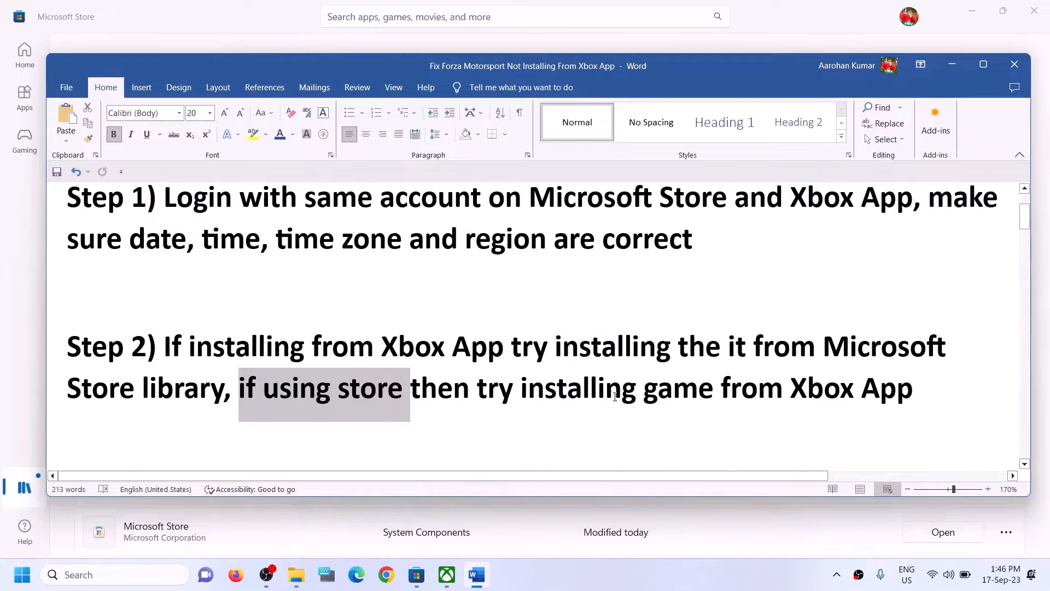
{"action": "left_click_drag", "start_coordinate": [533, 387], "coordinate": [914, 387]}
{"action": "left_click", "coordinate": [376, 387]}
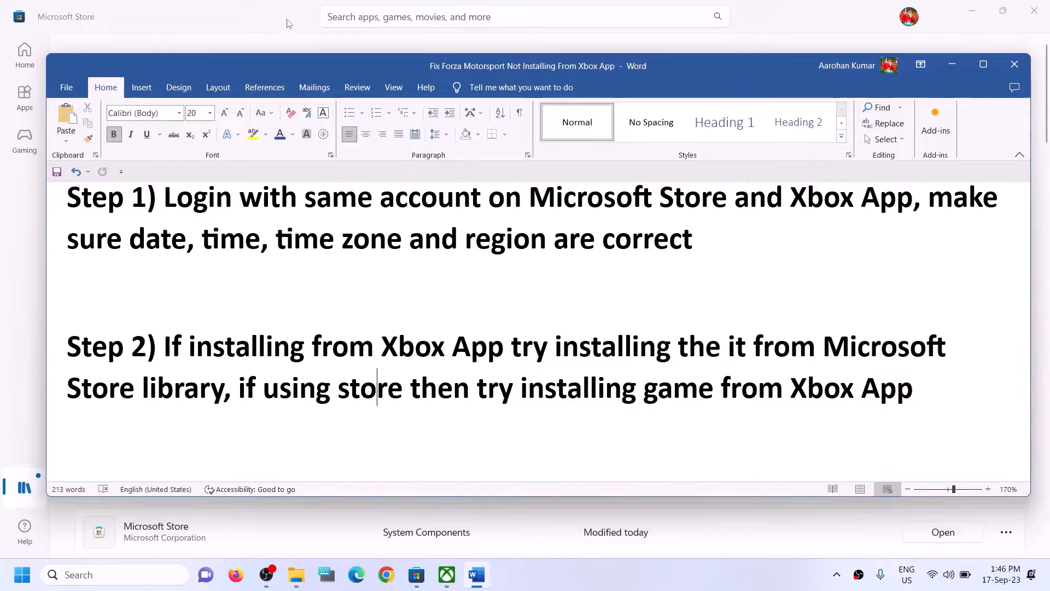
Step: Switch to the Xbox app, search for "forza", and dismiss the suggestions
{"action": "left_click", "coordinate": [289, 23]}
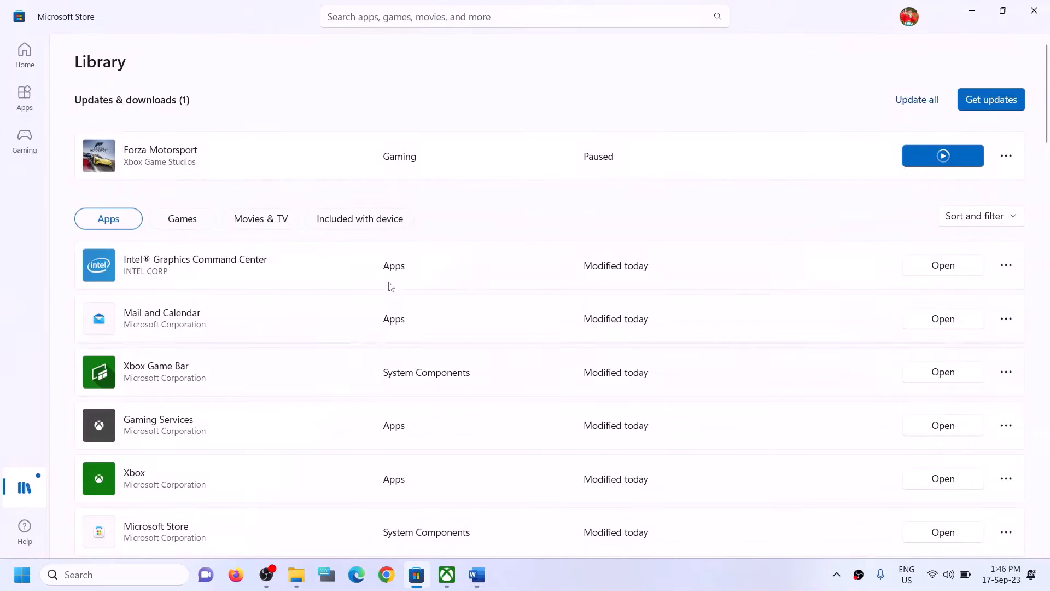
{"action": "left_click", "coordinate": [455, 581]}
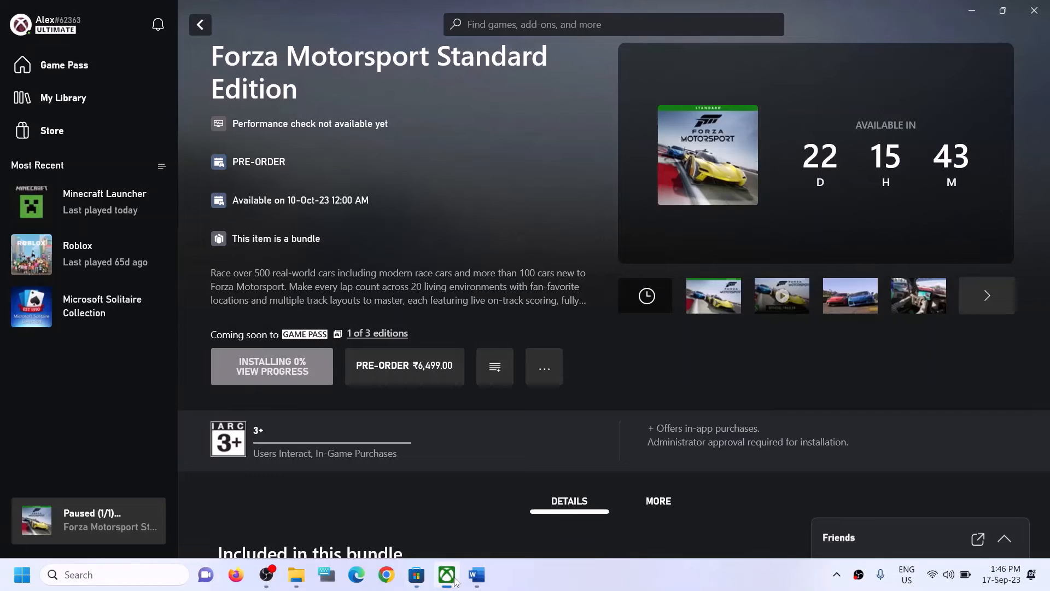
{"action": "left_click", "coordinate": [549, 27]}
{"action": "type", "text": "forza"}
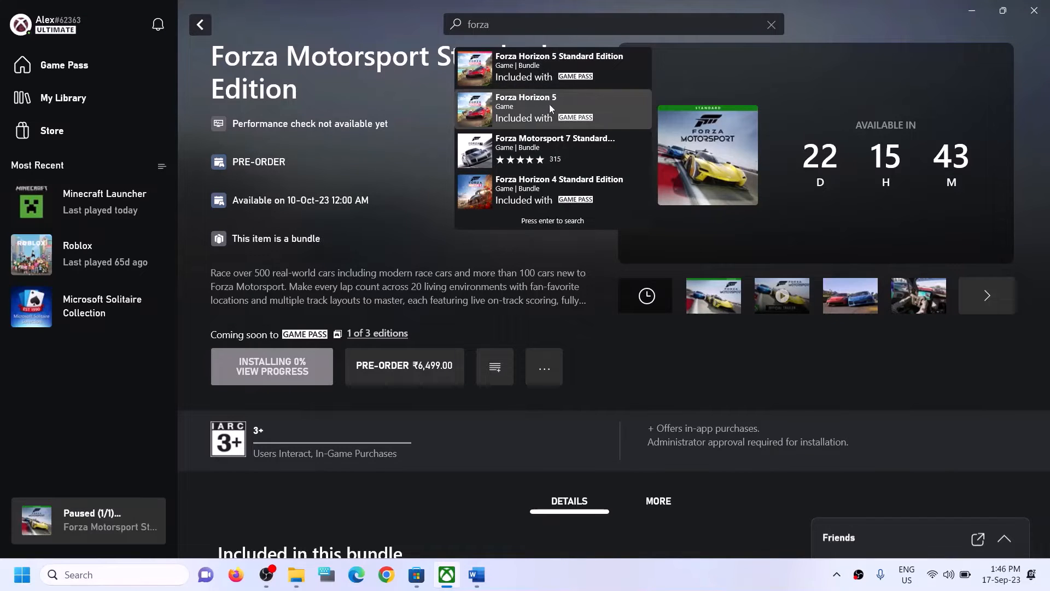
{"action": "left_click", "coordinate": [431, 234]}
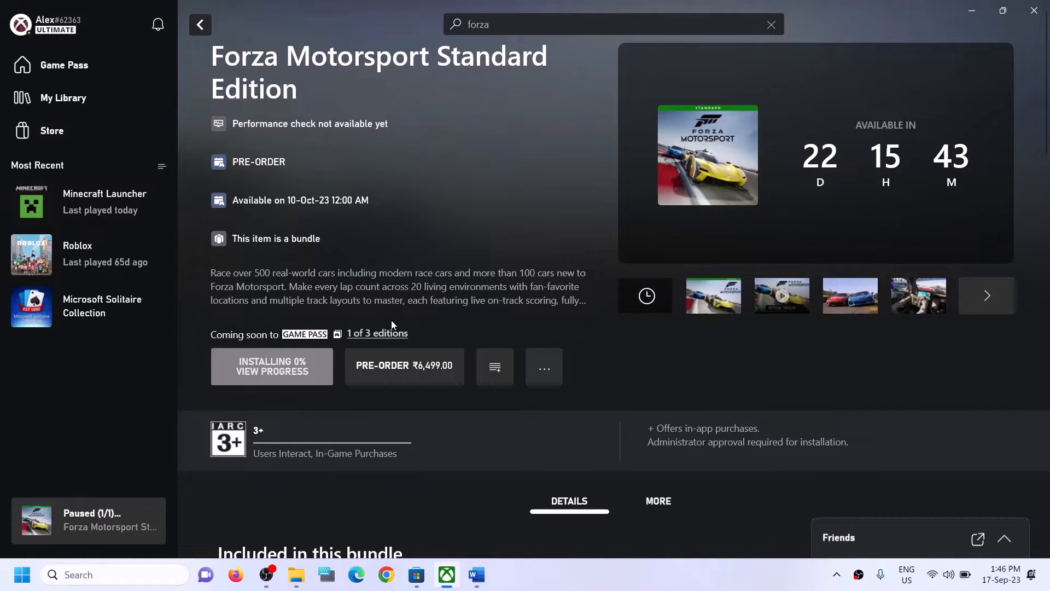
Step: Search Windows for "xbox" and dismiss the results
{"action": "left_click", "coordinate": [125, 573]}
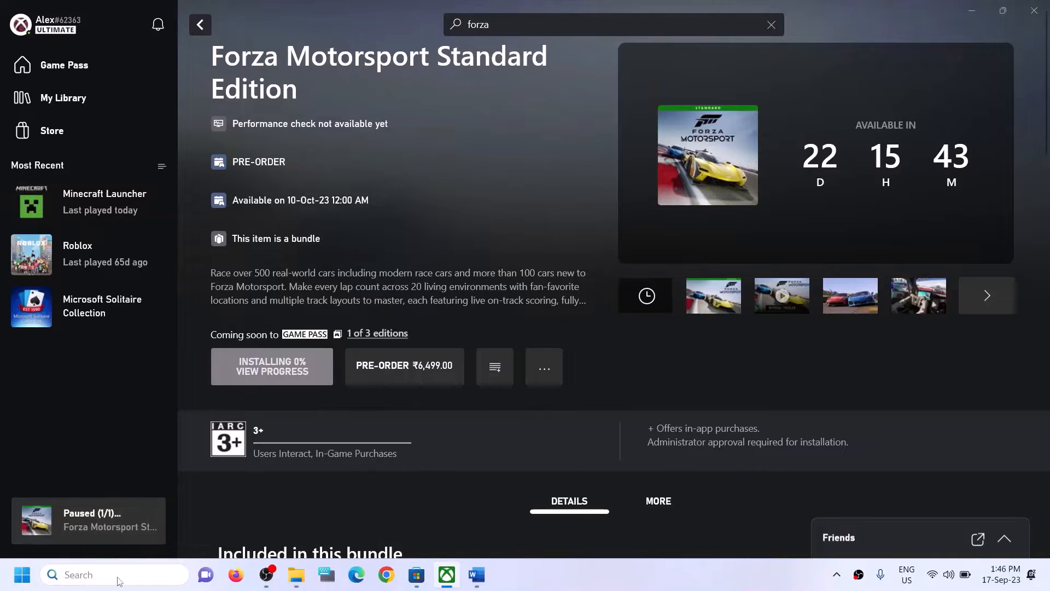
{"action": "type", "text": "xbox"}
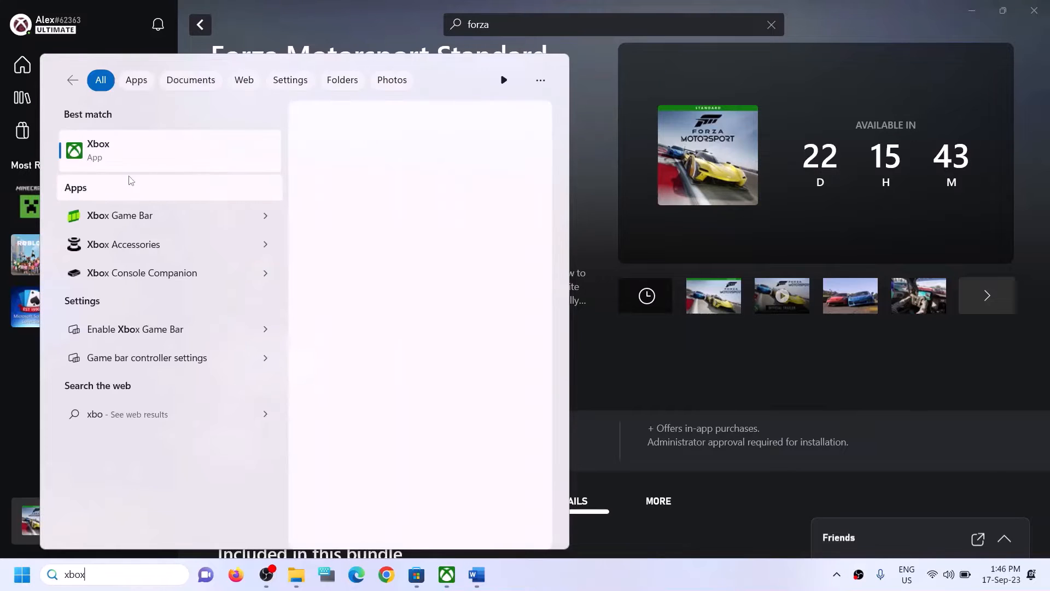
{"action": "left_click", "coordinate": [595, 136]}
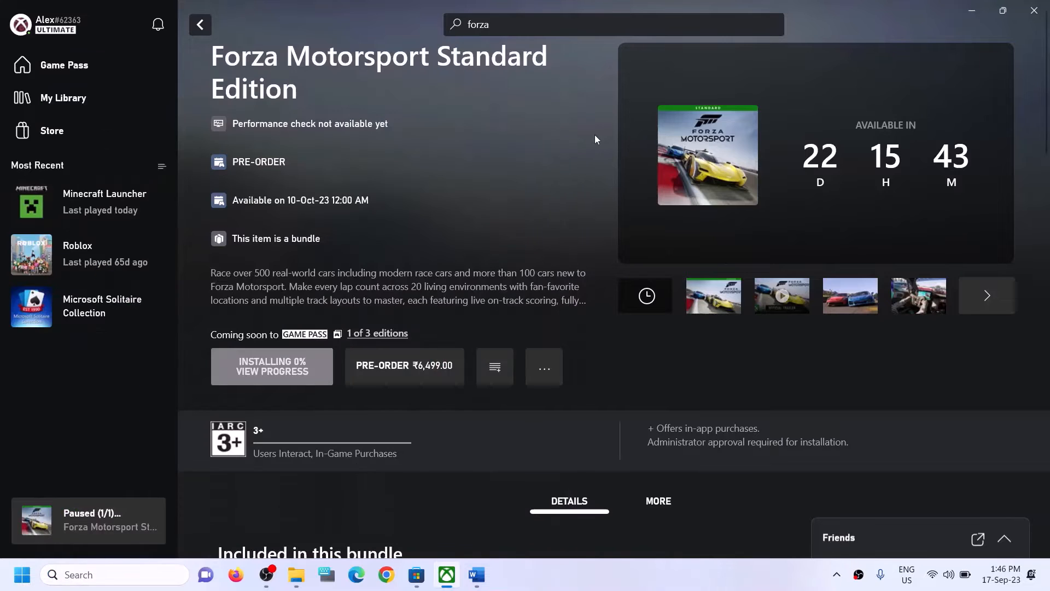
Step: Switch to the Word document and copy Step 3's Get-AppxPackage PowerShell command
{"action": "left_click", "coordinate": [477, 574]}
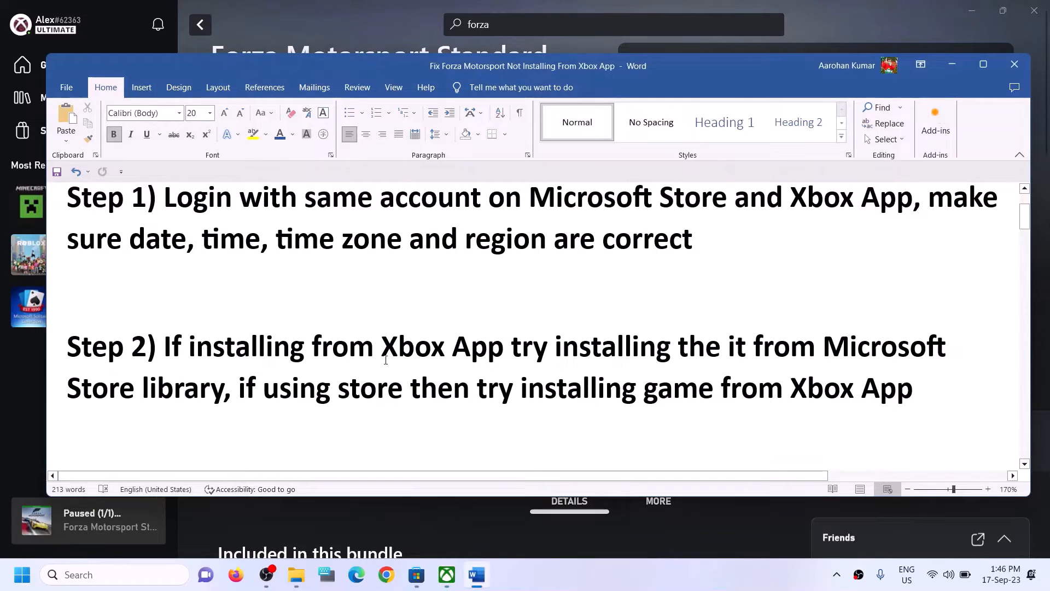
{"action": "scroll", "coordinate": [385, 360], "scroll_direction": "down", "scroll_amount": 6}
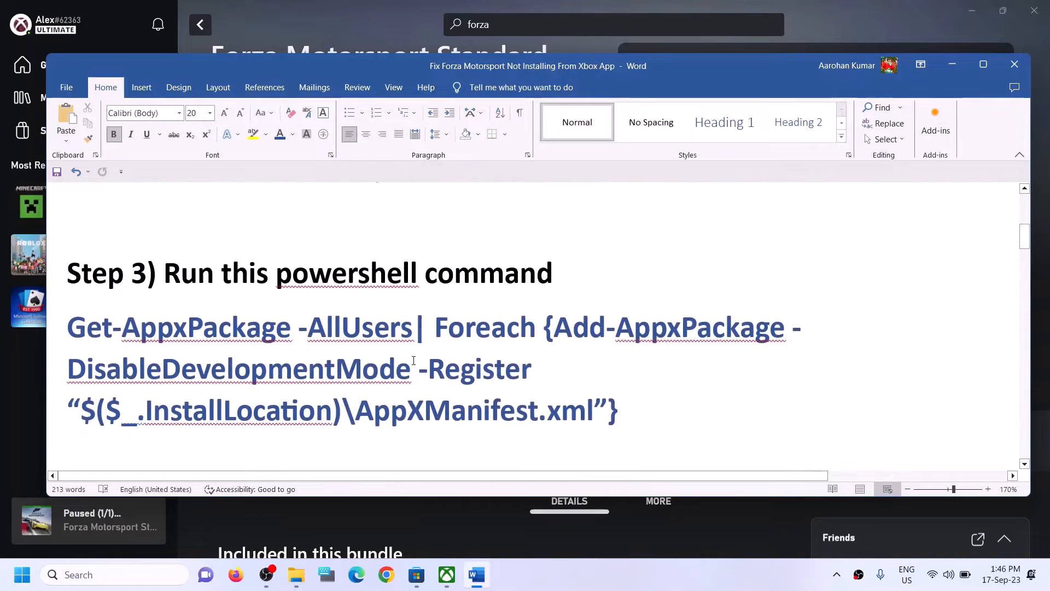
{"action": "left_click_drag", "start_coordinate": [628, 408], "coordinate": [67, 328]}
{"action": "right_click", "coordinate": [109, 352]}
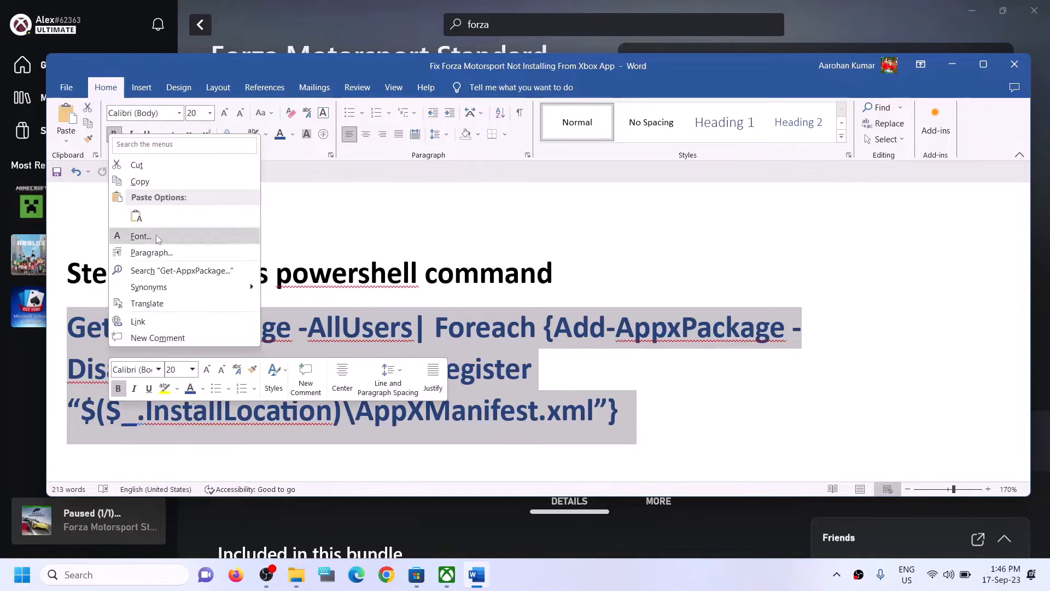
{"action": "left_click", "coordinate": [140, 181]}
Step: Find Windows PowerShell, launch it as administrator with the permission request approved, and run the copied Get-AppxPackage command
{"action": "left_click", "coordinate": [108, 578]}
{"action": "type", "text": "po"}
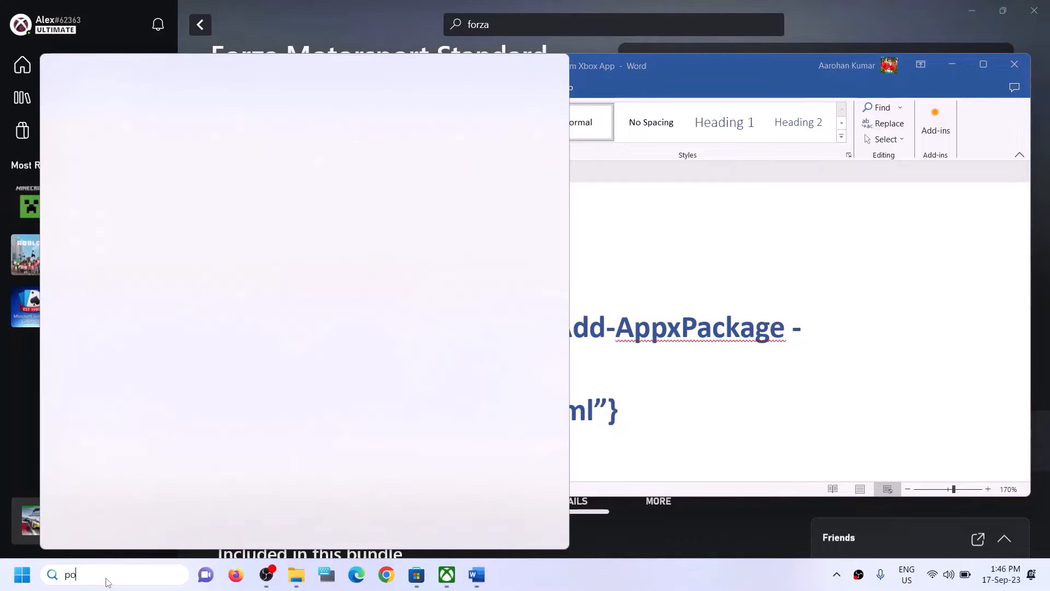
{"action": "type", "text": "wers"}
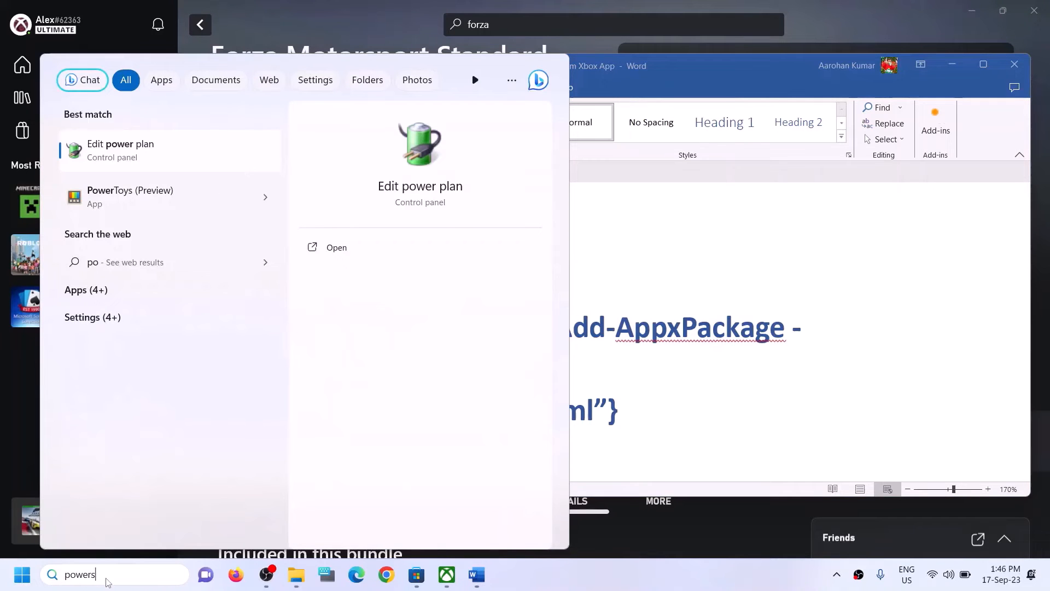
{"action": "type", "text": "hell"}
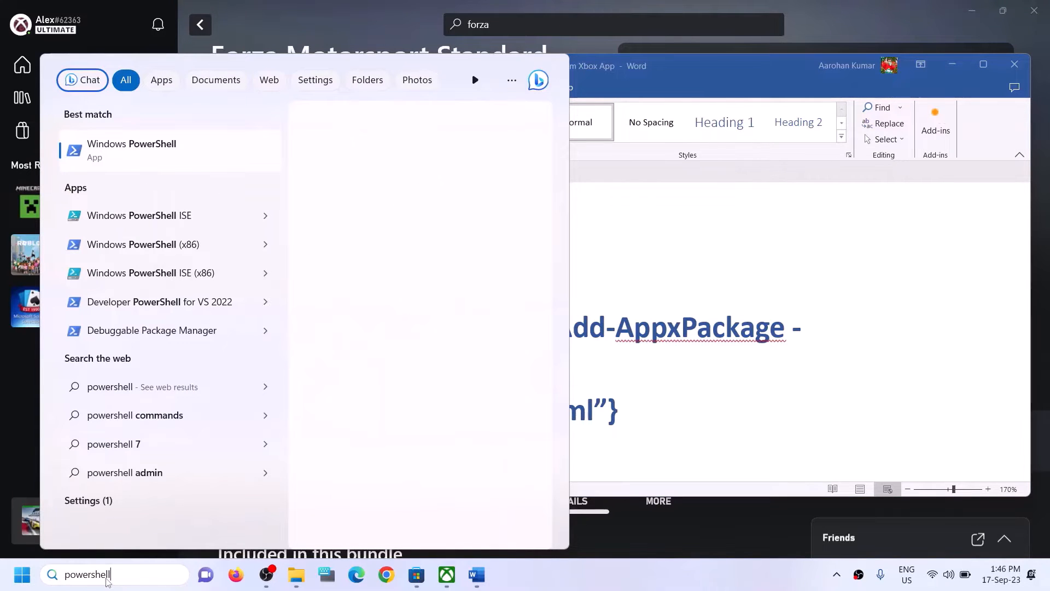
{"action": "right_click", "coordinate": [235, 168]}
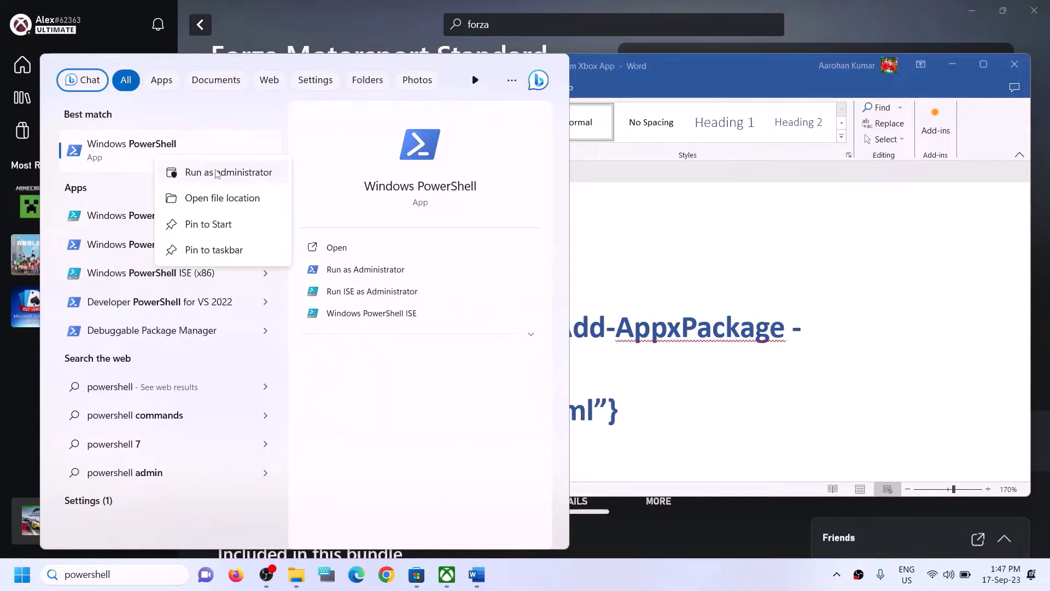
{"action": "left_click", "coordinate": [218, 174]}
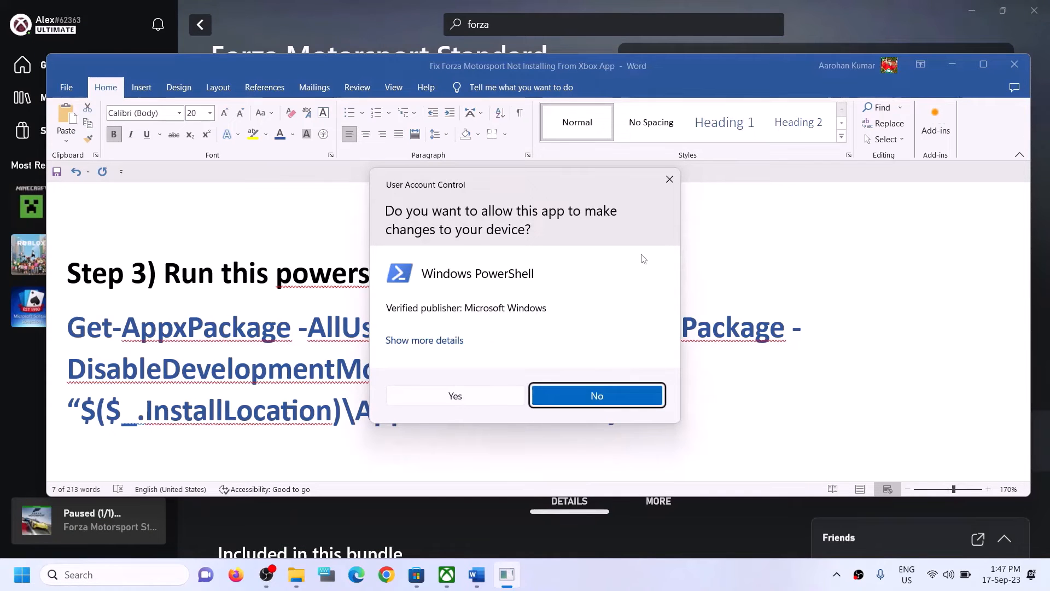
{"action": "left_click", "coordinate": [455, 396]}
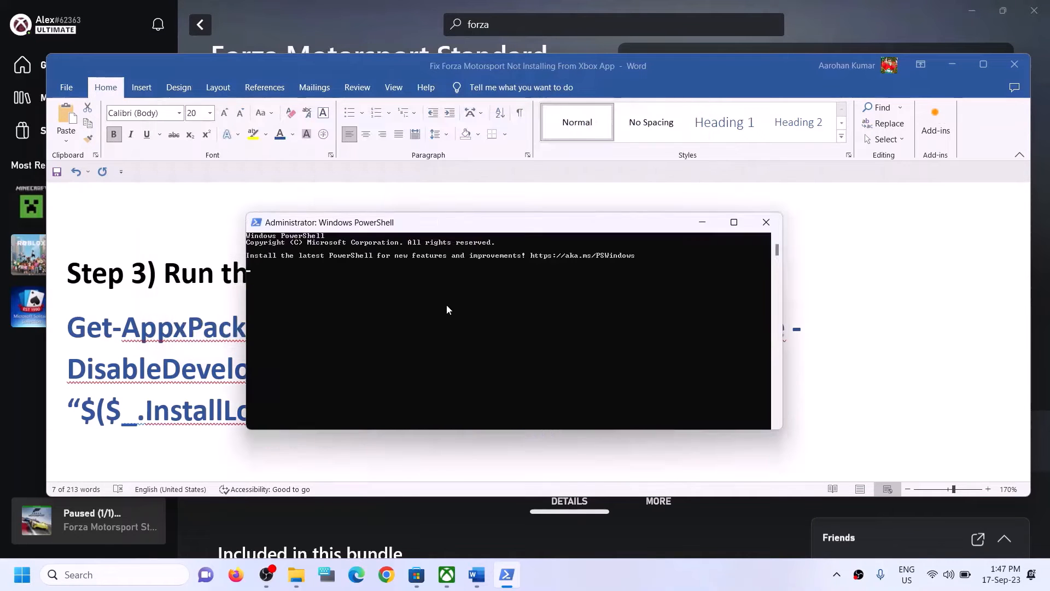
{"action": "right_click", "coordinate": [442, 304]}
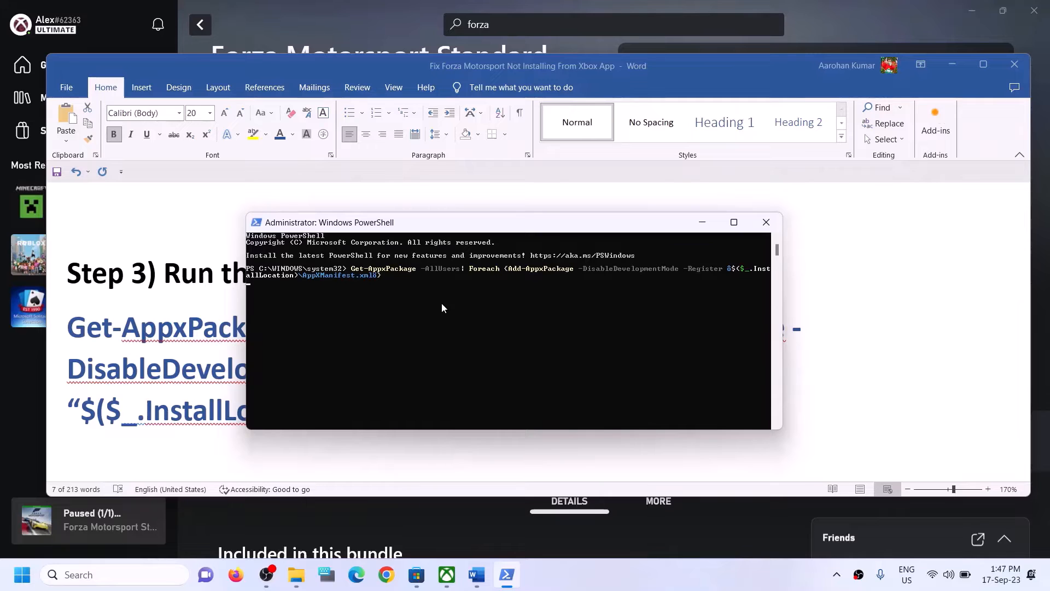
{"action": "key", "text": "Return"}
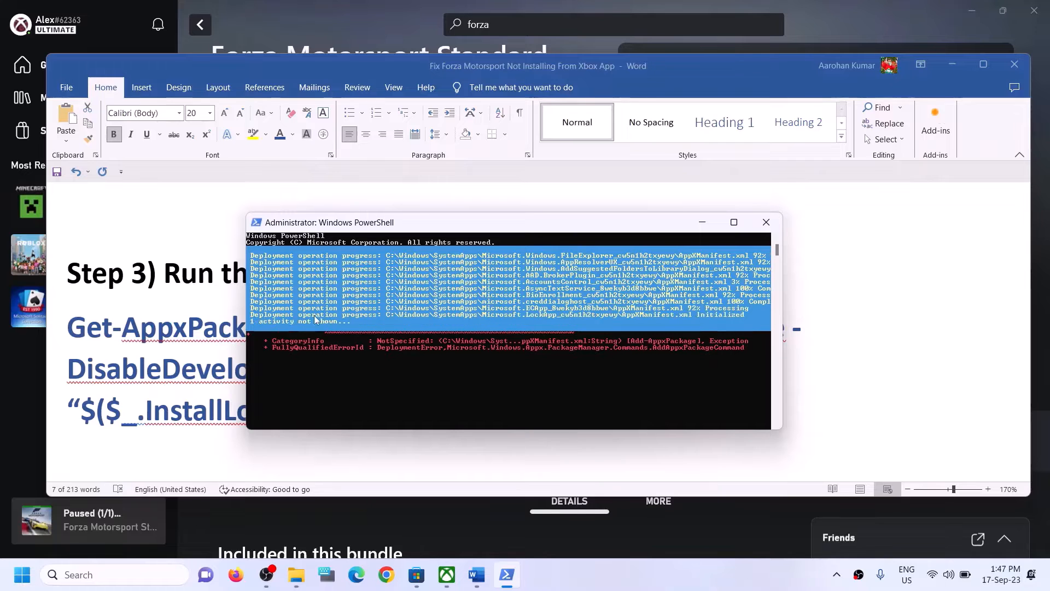
Step: Return to the Word document and highlight Step 4's text "Delete Microsoft Store Local Cache Files"
{"action": "left_click", "coordinate": [892, 298]}
{"action": "scroll", "coordinate": [322, 339], "scroll_direction": "down", "scroll_amount": 4}
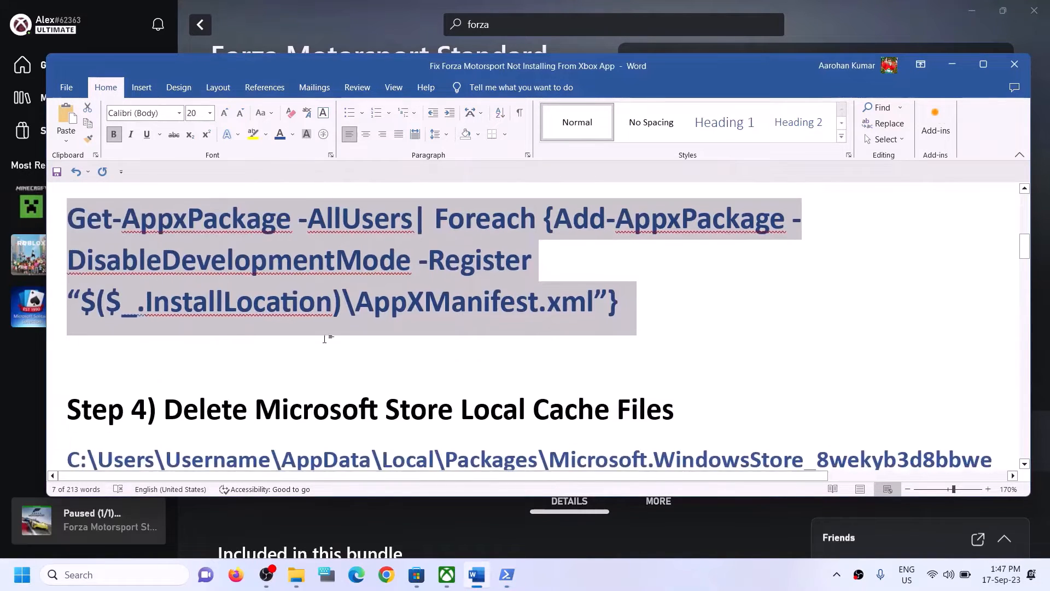
{"action": "scroll", "coordinate": [335, 357], "scroll_direction": "up", "scroll_amount": 1}
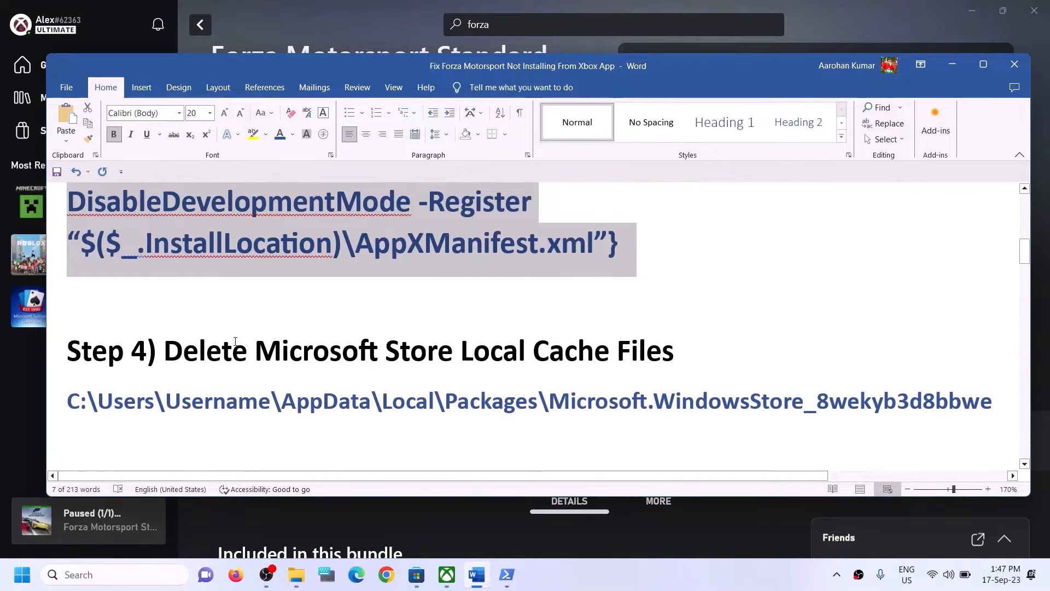
{"action": "left_click_drag", "start_coordinate": [164, 353], "coordinate": [673, 352]}
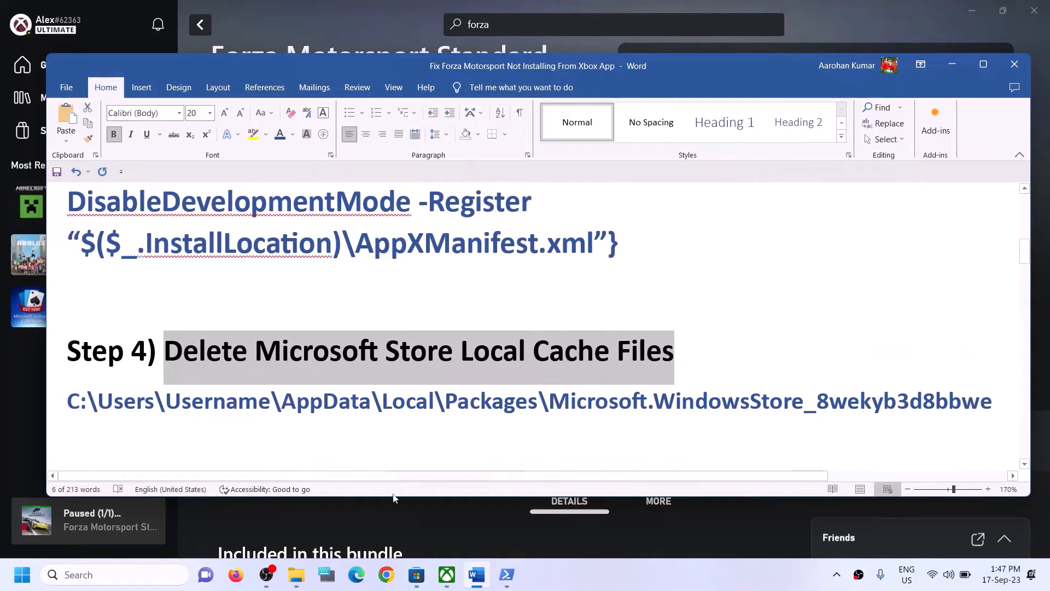
Step: Switch to File Explorer and open the Test user folder inside Users on Local Disk (C:)
{"action": "left_click", "coordinate": [307, 569]}
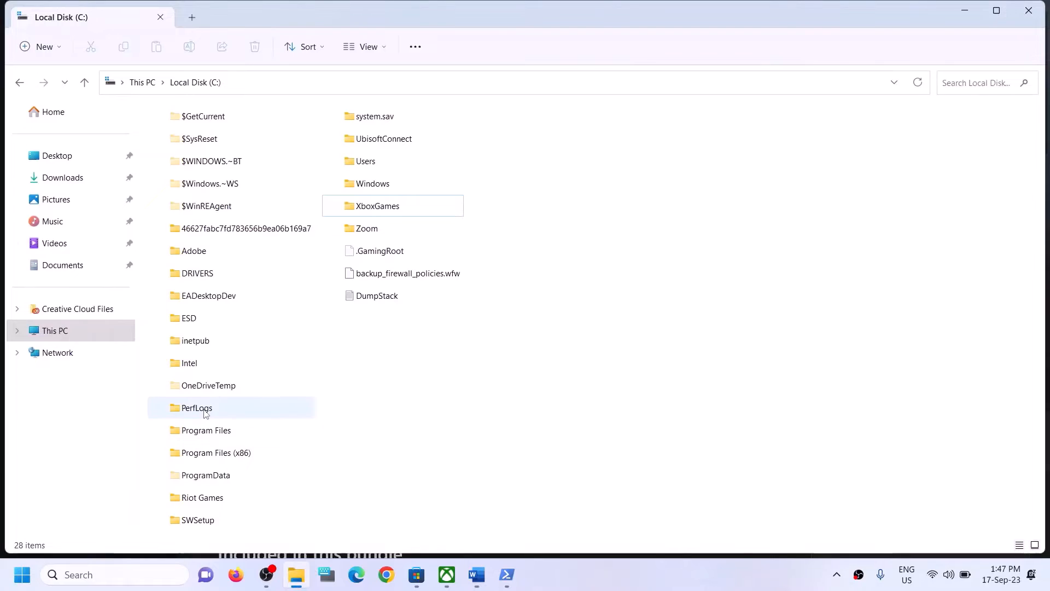
{"action": "left_click", "coordinate": [66, 330]}
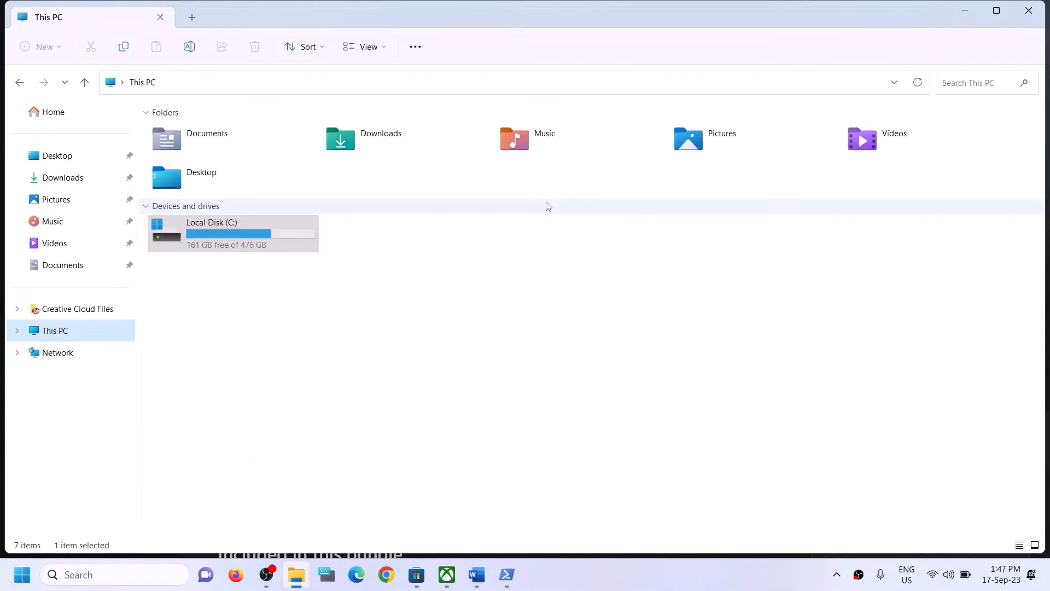
{"action": "double_click", "coordinate": [168, 247]}
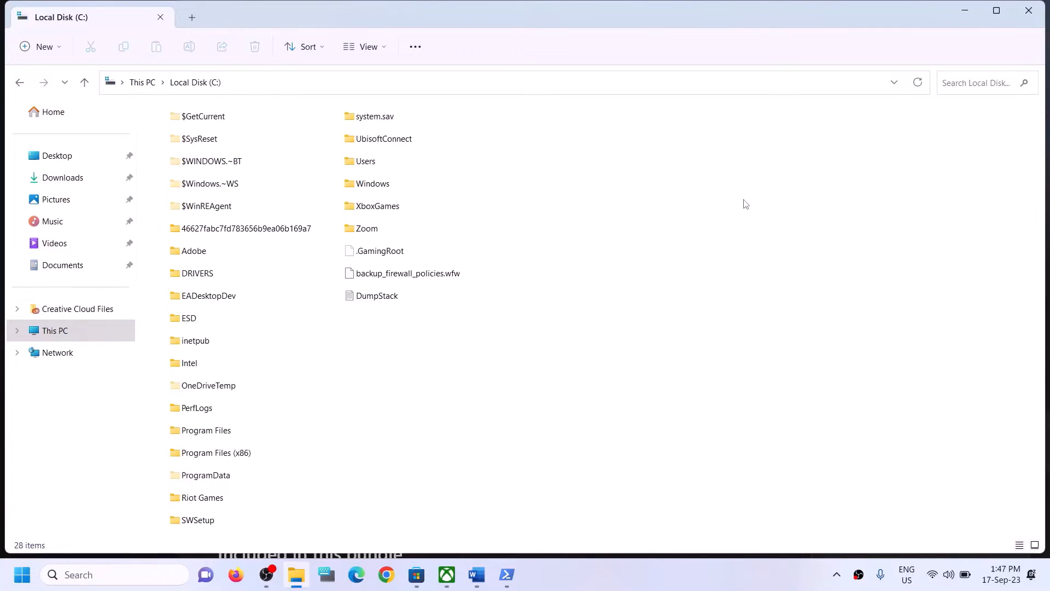
{"action": "left_click", "coordinate": [394, 163]}
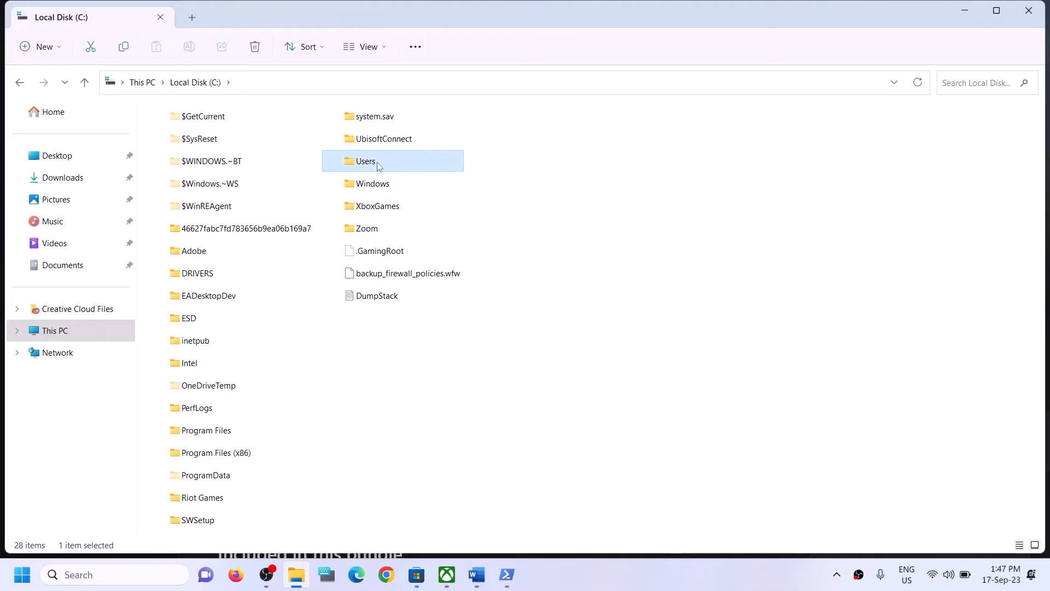
{"action": "double_click", "coordinate": [379, 166]}
{"action": "left_click", "coordinate": [200, 176]}
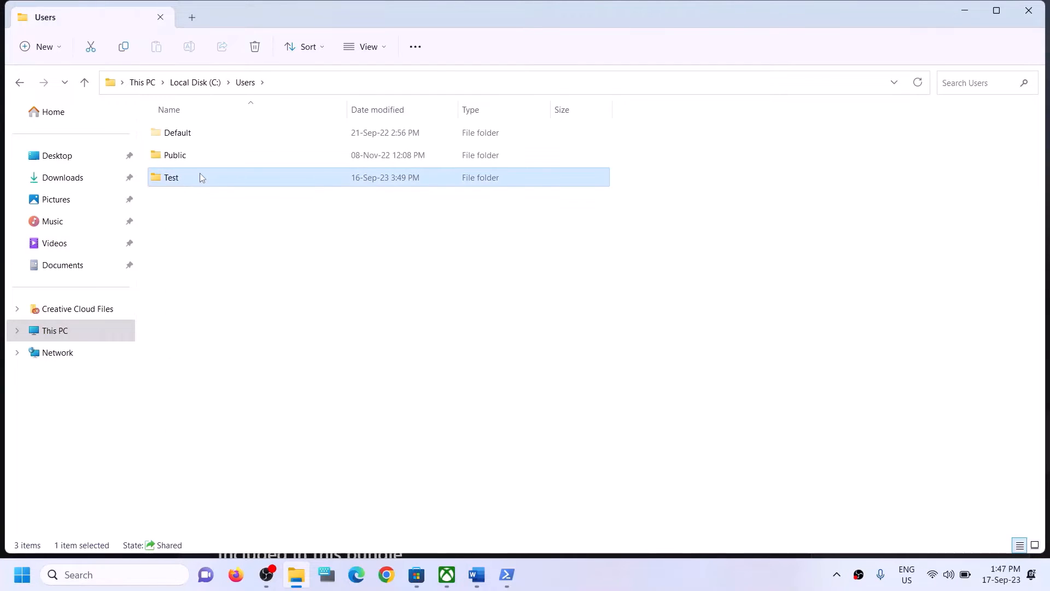
{"action": "double_click", "coordinate": [200, 176]}
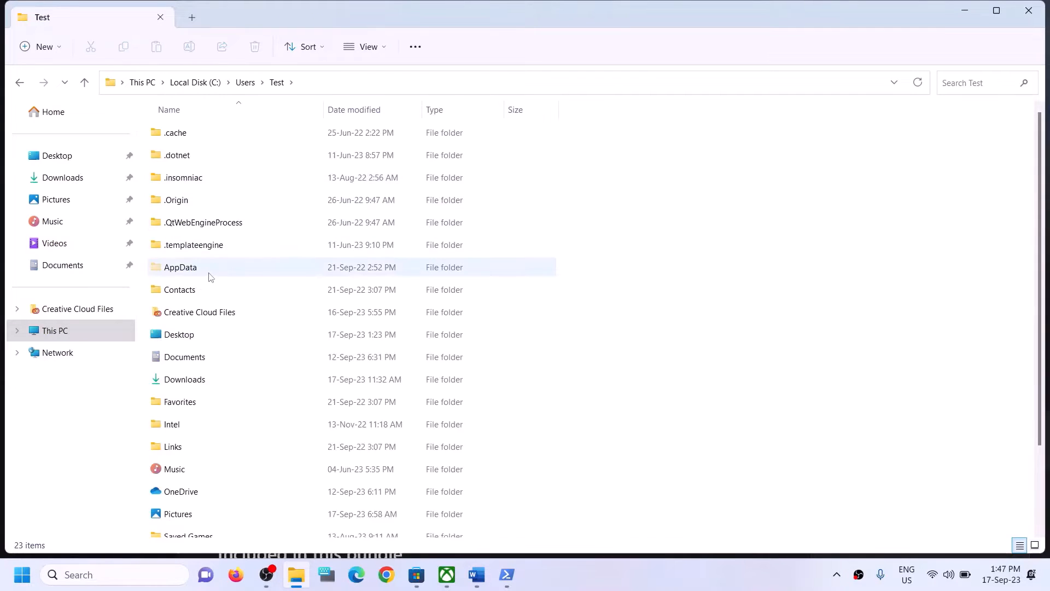
Step: Select the AppData folder and check the Hidden items display setting without changing it
{"action": "left_click", "coordinate": [172, 271]}
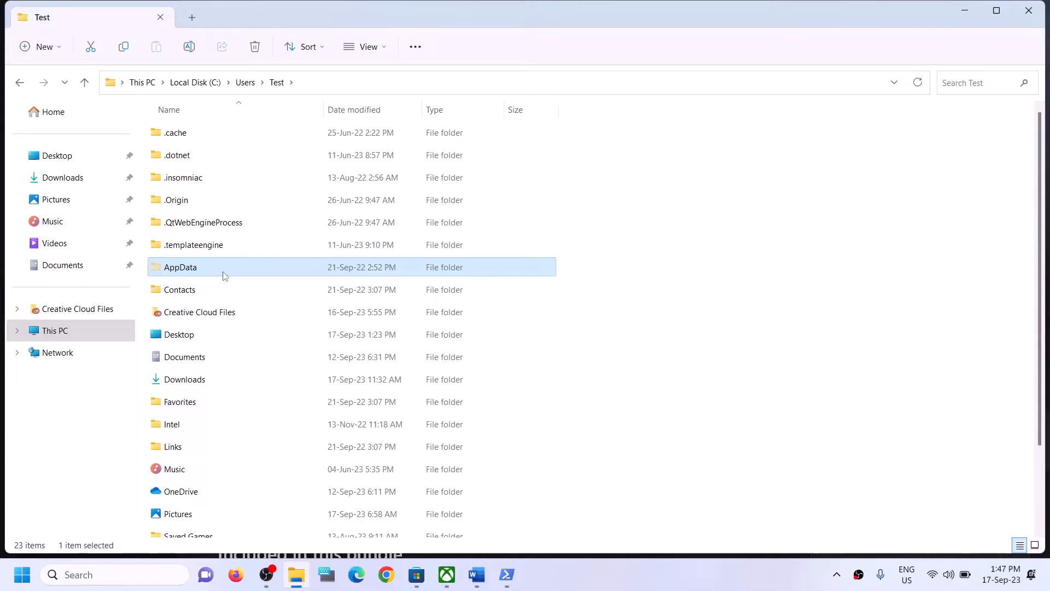
{"action": "left_click", "coordinate": [381, 44]}
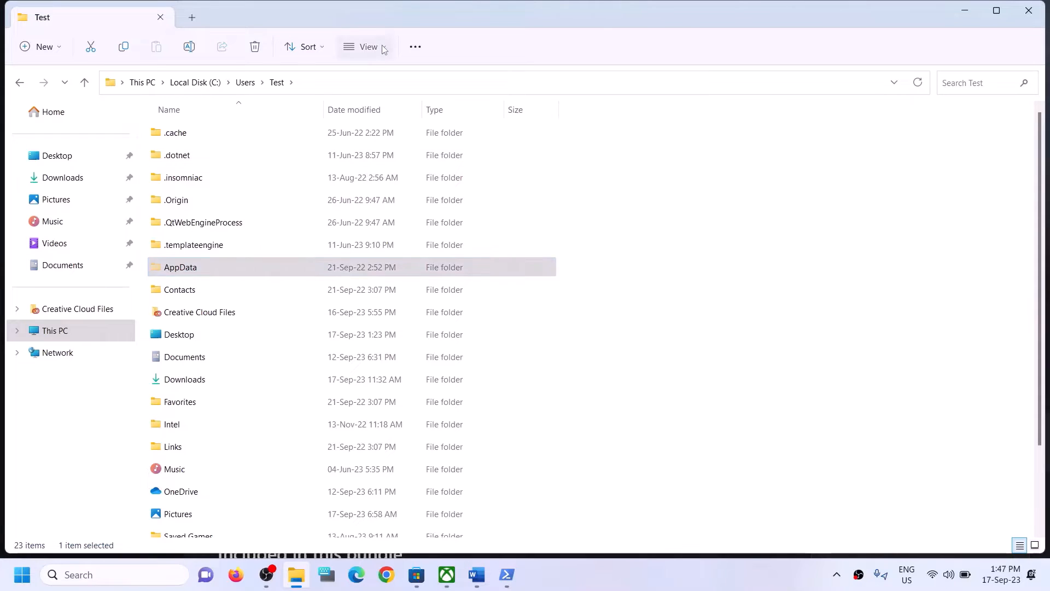
{"action": "mouse_move", "coordinate": [383, 280]}
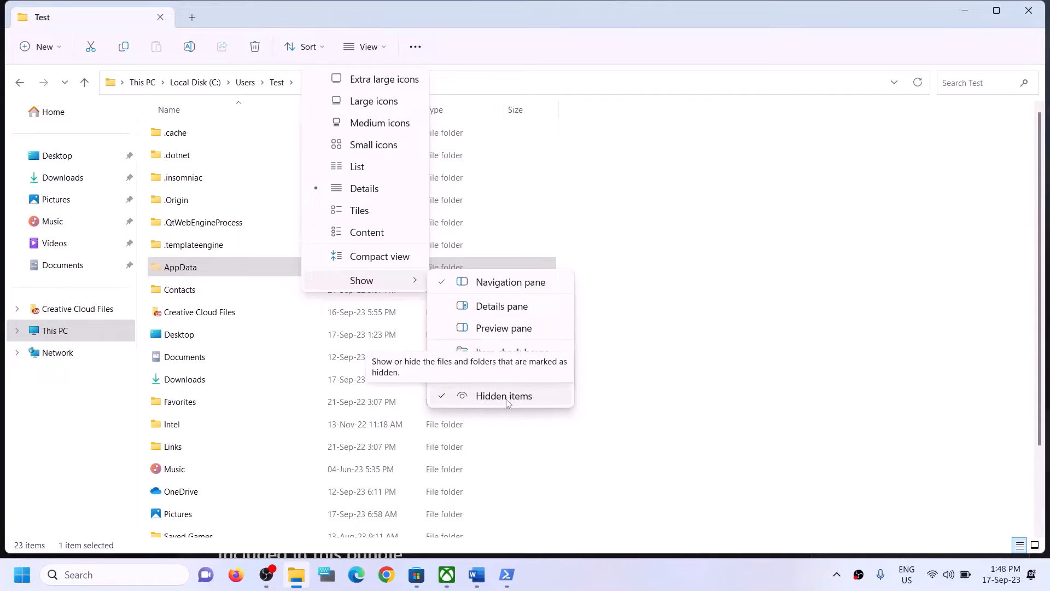
{"action": "left_click", "coordinate": [195, 273]}
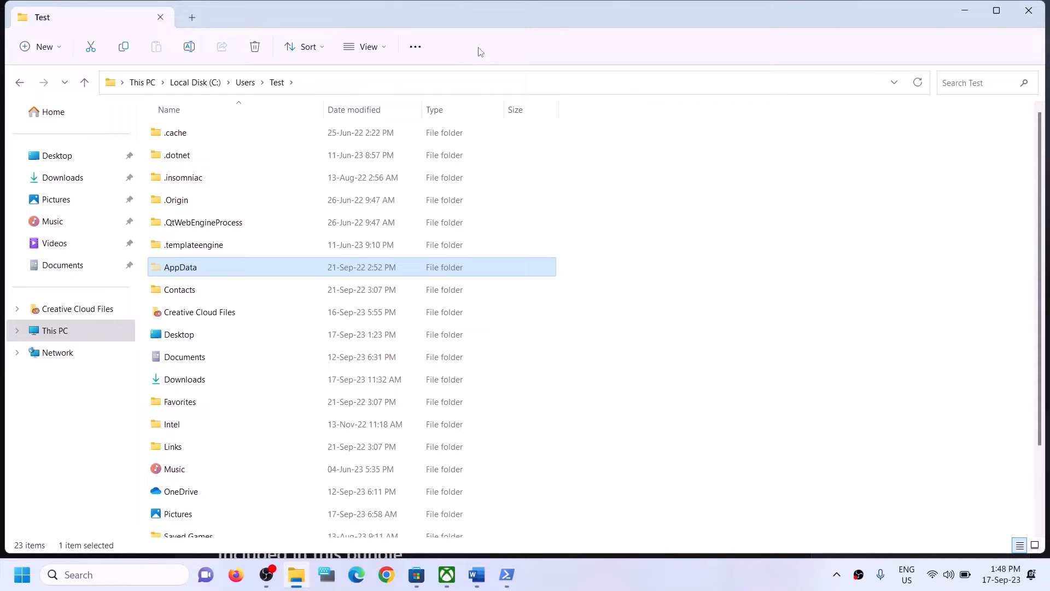
Step: Open the Packages folder inside AppData\Local
{"action": "left_click", "coordinate": [174, 268]}
{"action": "left_click", "coordinate": [225, 265]}
{"action": "double_click", "coordinate": [225, 265]}
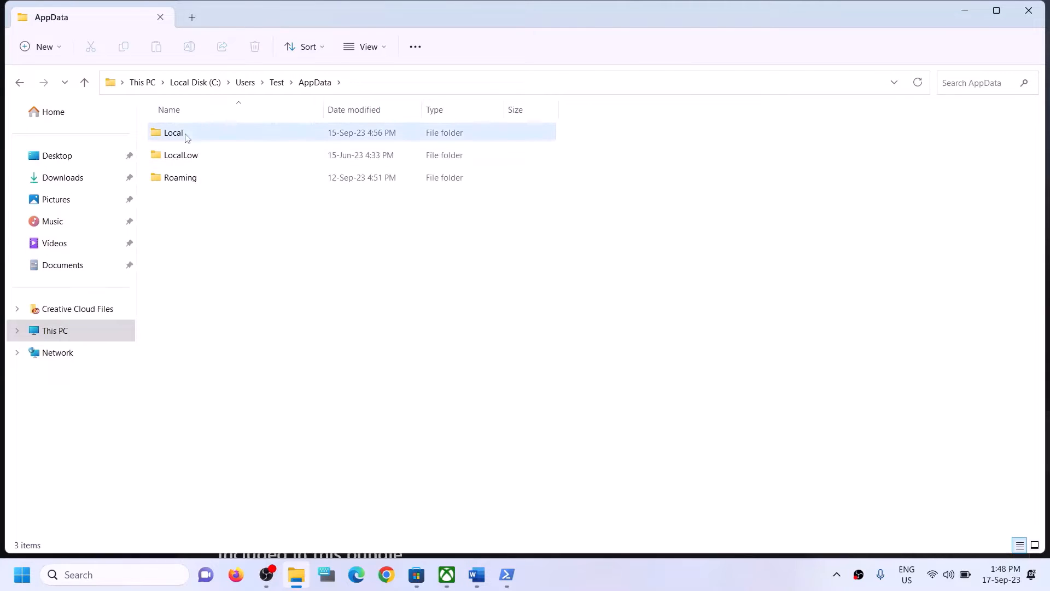
{"action": "left_click", "coordinate": [223, 131]}
{"action": "double_click", "coordinate": [225, 132]}
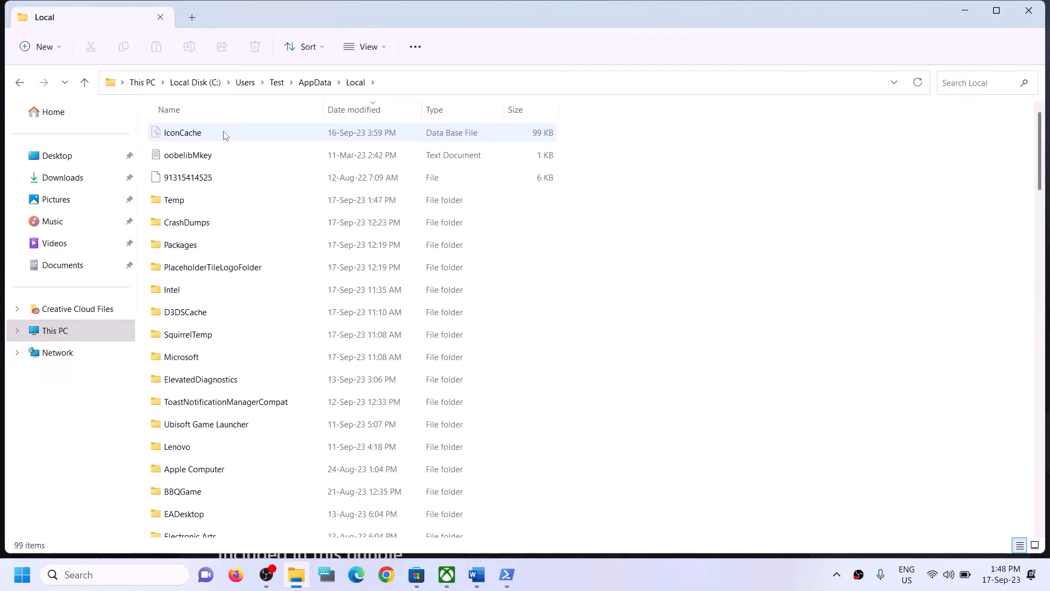
{"action": "left_click", "coordinate": [211, 251]}
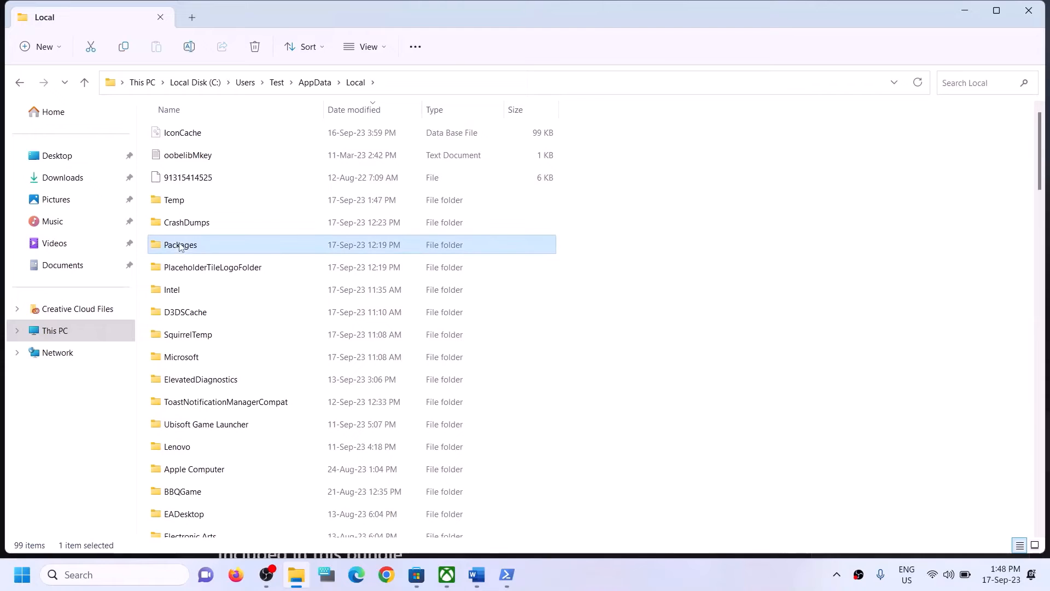
{"action": "double_click", "coordinate": [212, 252]}
Step: Find the Microsoft.WindowsStore_8wekyb3d8bbwe folder inside Packages and open it
{"action": "left_click", "coordinate": [223, 335]}
{"action": "scroll", "coordinate": [246, 374], "scroll_direction": "down", "scroll_amount": 9}
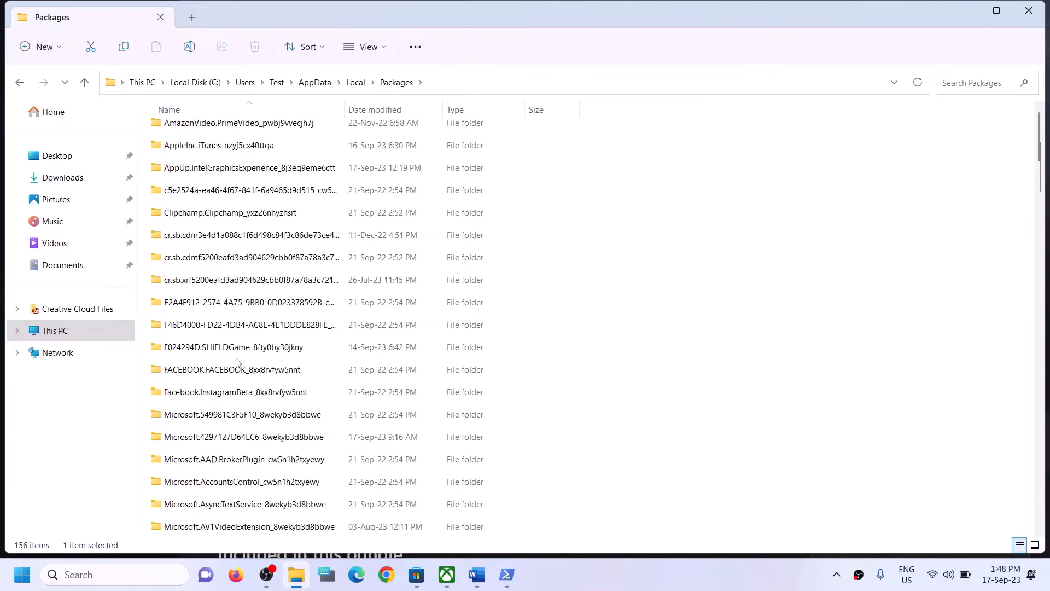
{"action": "scroll", "coordinate": [246, 374], "scroll_direction": "down", "scroll_amount": 18}
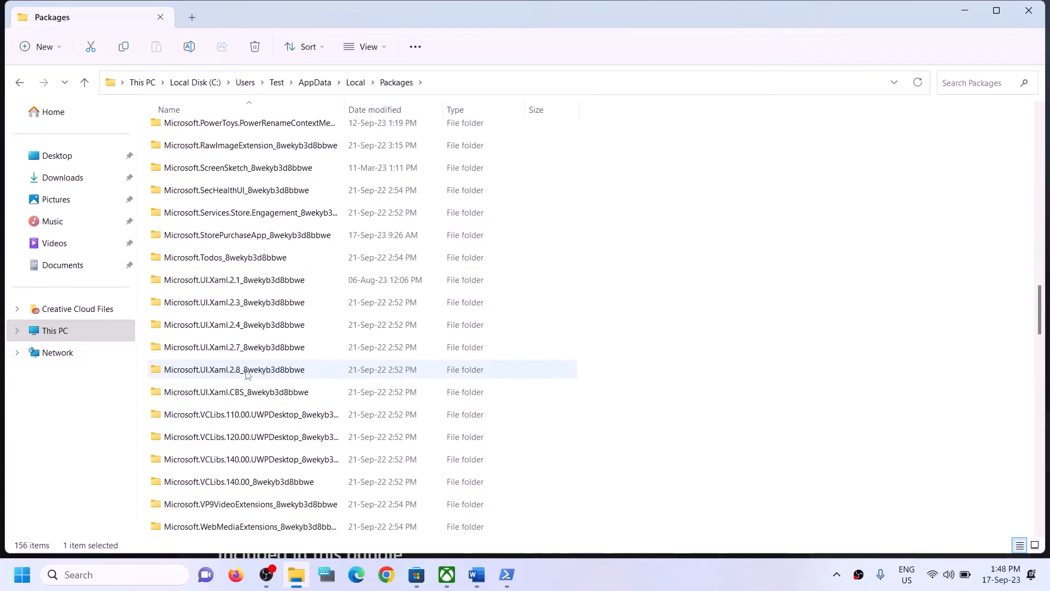
{"action": "scroll", "coordinate": [246, 374], "scroll_direction": "down", "scroll_amount": 13}
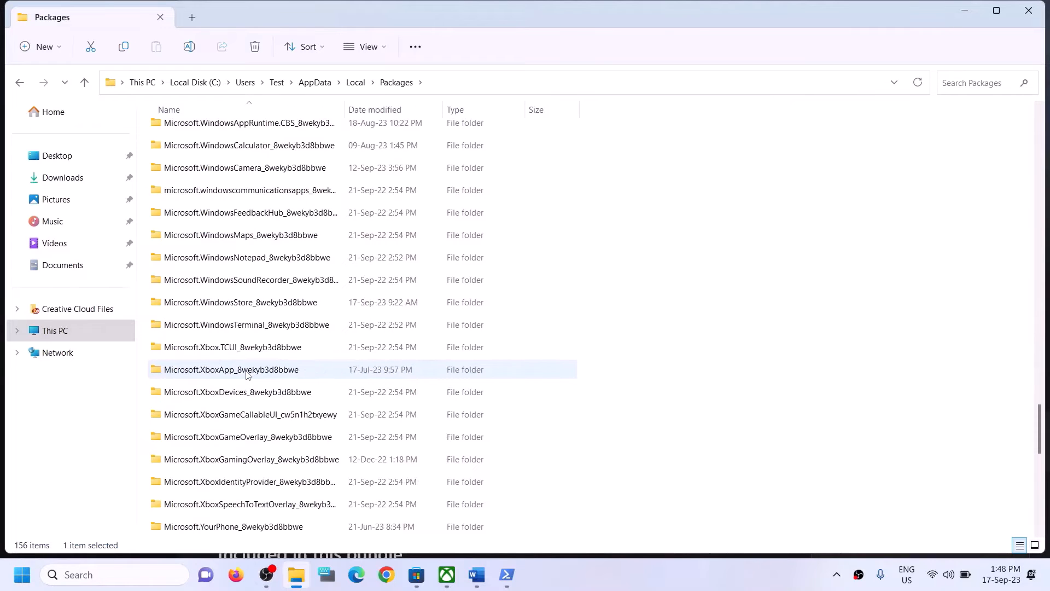
{"action": "scroll", "coordinate": [257, 374], "scroll_direction": "down", "scroll_amount": 3}
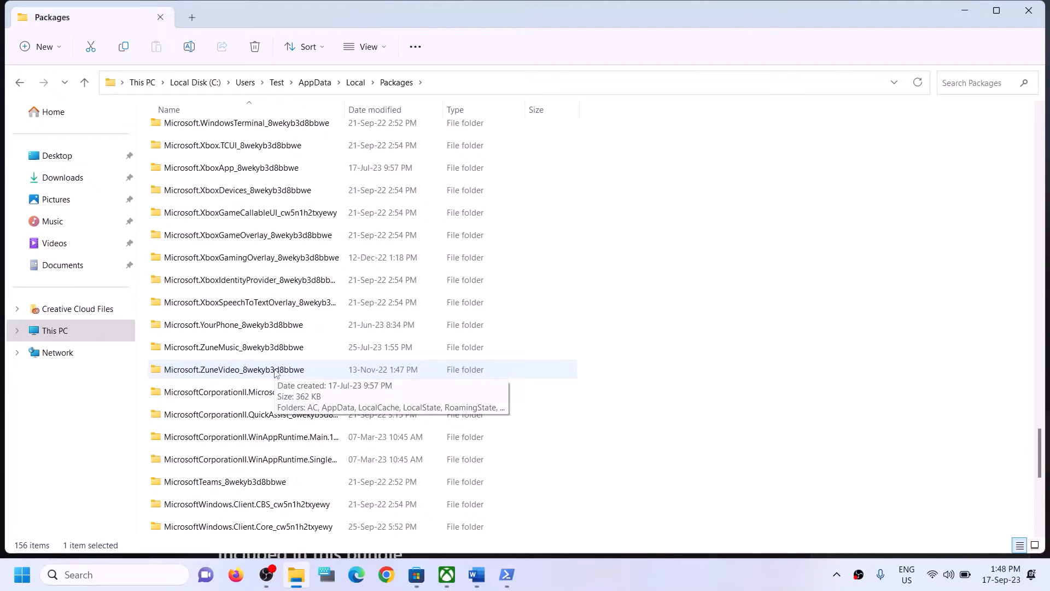
{"action": "scroll", "coordinate": [275, 373], "scroll_direction": "up", "scroll_amount": 1}
{"action": "scroll", "coordinate": [275, 372], "scroll_direction": "down", "scroll_amount": 5}
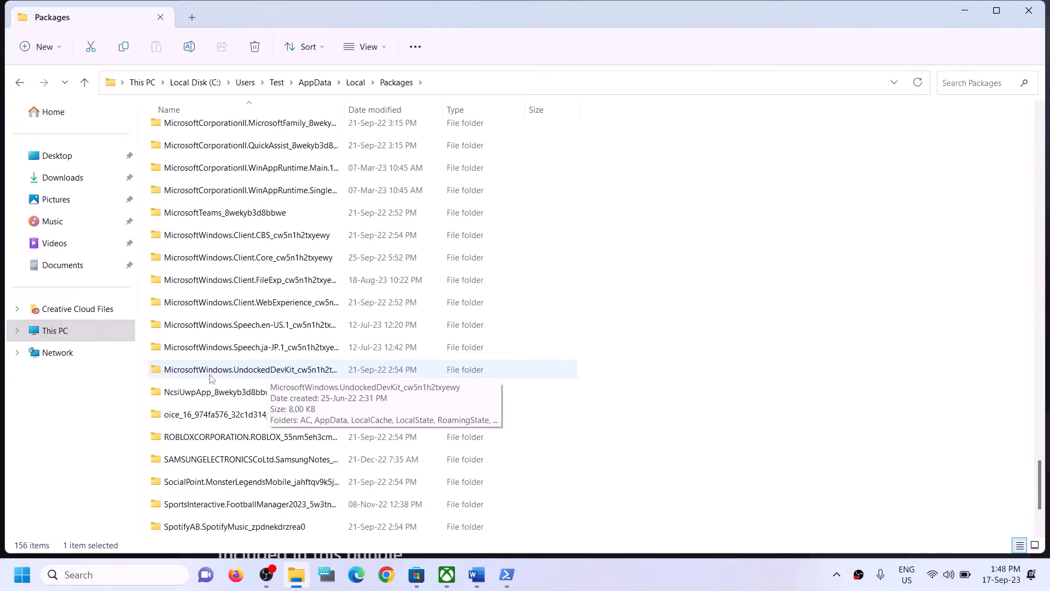
{"action": "scroll", "coordinate": [253, 438], "scroll_direction": "down", "scroll_amount": 2}
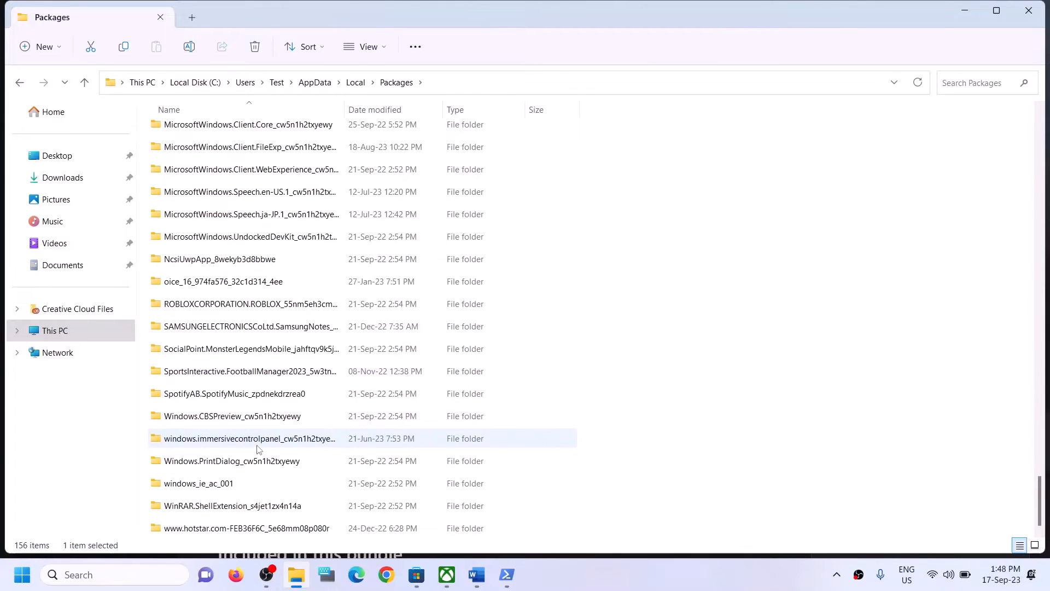
{"action": "scroll", "coordinate": [249, 411], "scroll_direction": "up", "scroll_amount": 1}
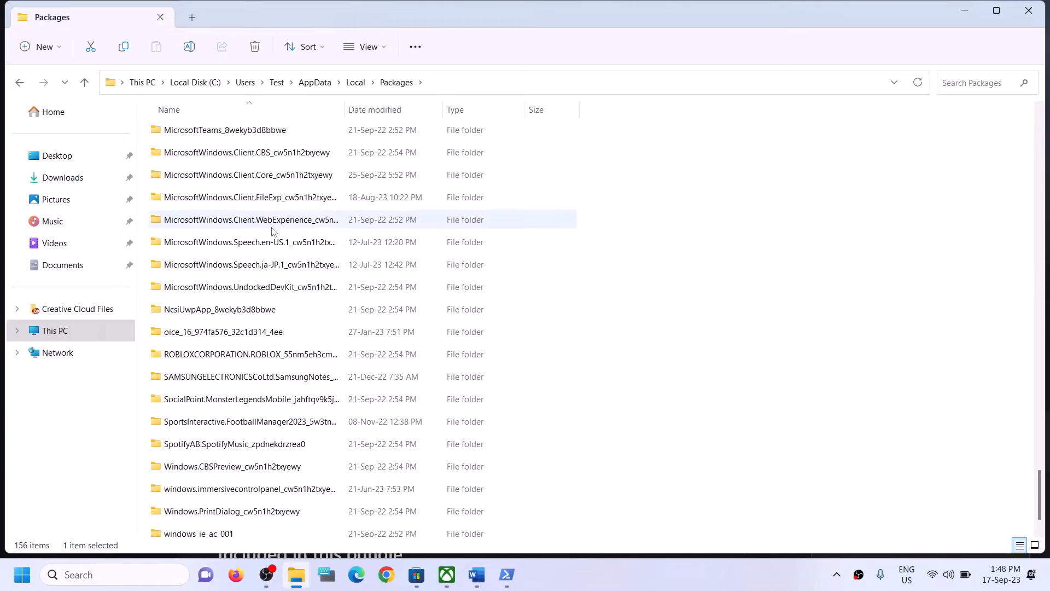
{"action": "scroll", "coordinate": [278, 242], "scroll_direction": "up", "scroll_amount": 2}
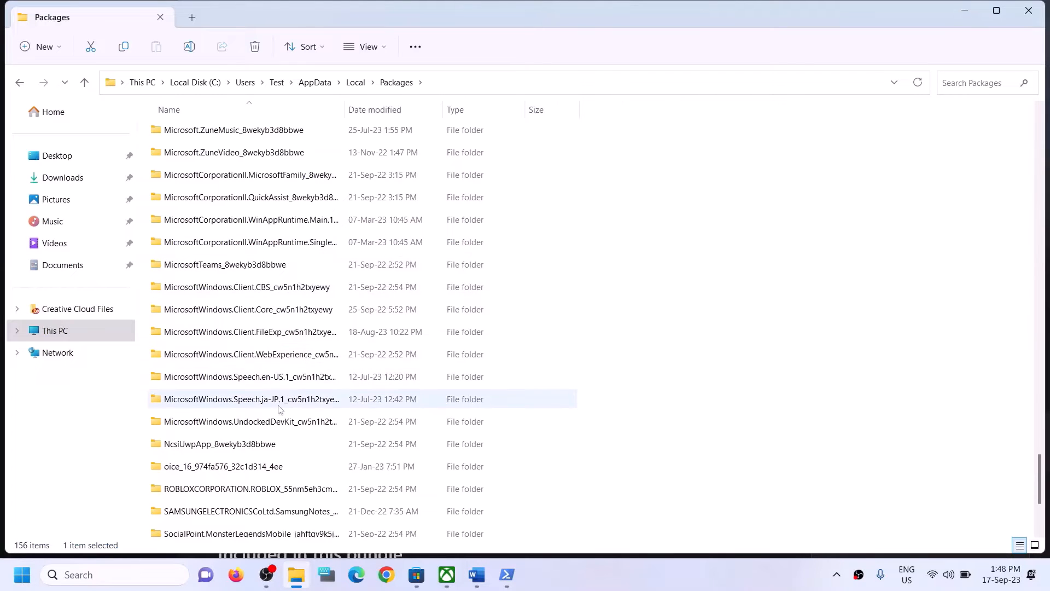
{"action": "left_click", "coordinate": [264, 425]}
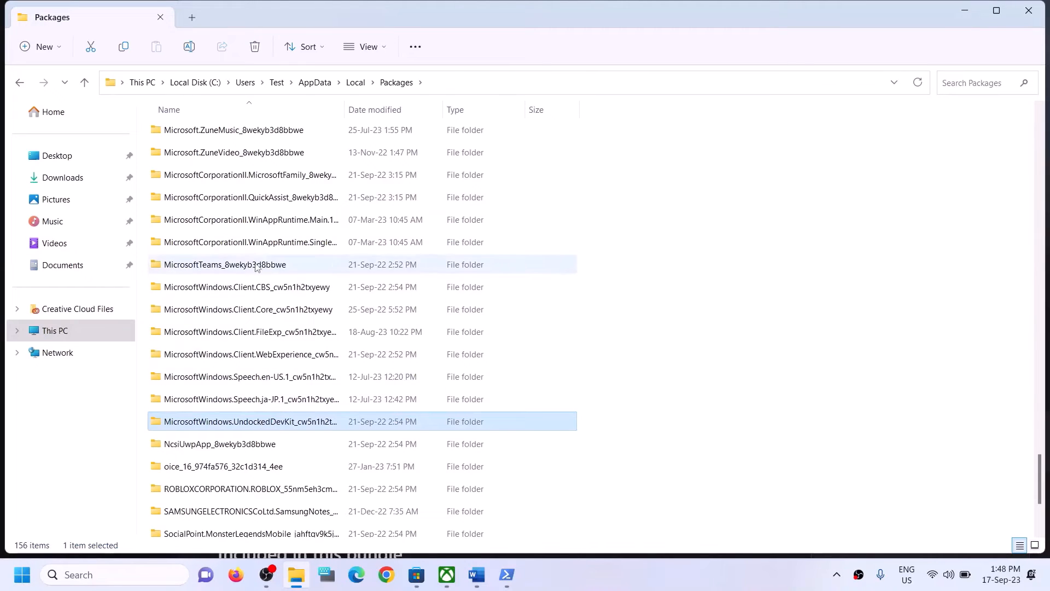
{"action": "left_click", "coordinate": [259, 284]}
{"action": "left_click", "coordinate": [267, 353]}
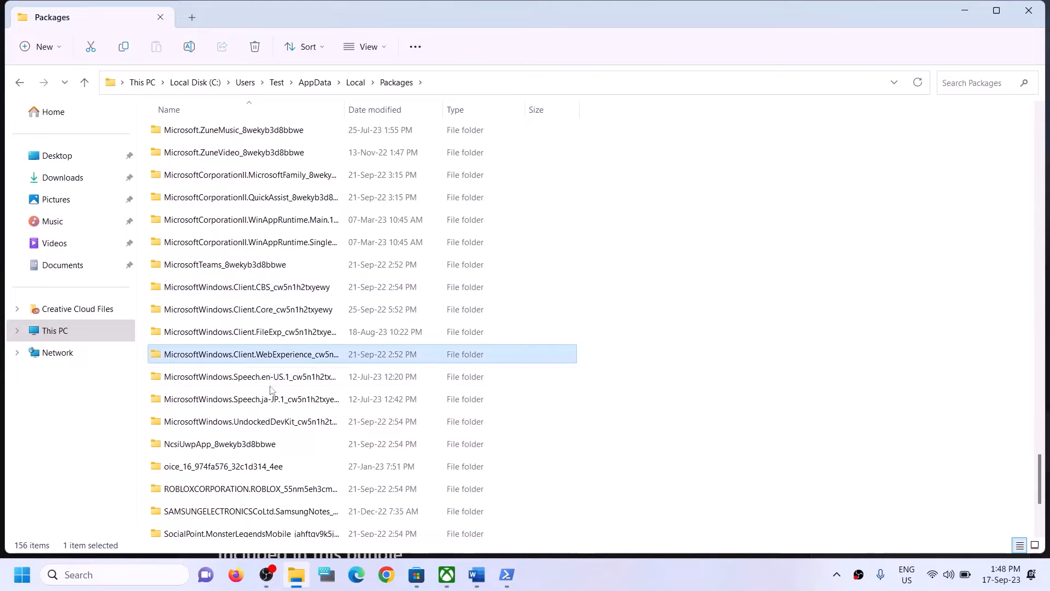
{"action": "left_click", "coordinate": [273, 388]}
{"action": "scroll", "coordinate": [276, 391], "scroll_direction": "down", "scroll_amount": 1}
{"action": "scroll", "coordinate": [280, 396], "scroll_direction": "up", "scroll_amount": 2}
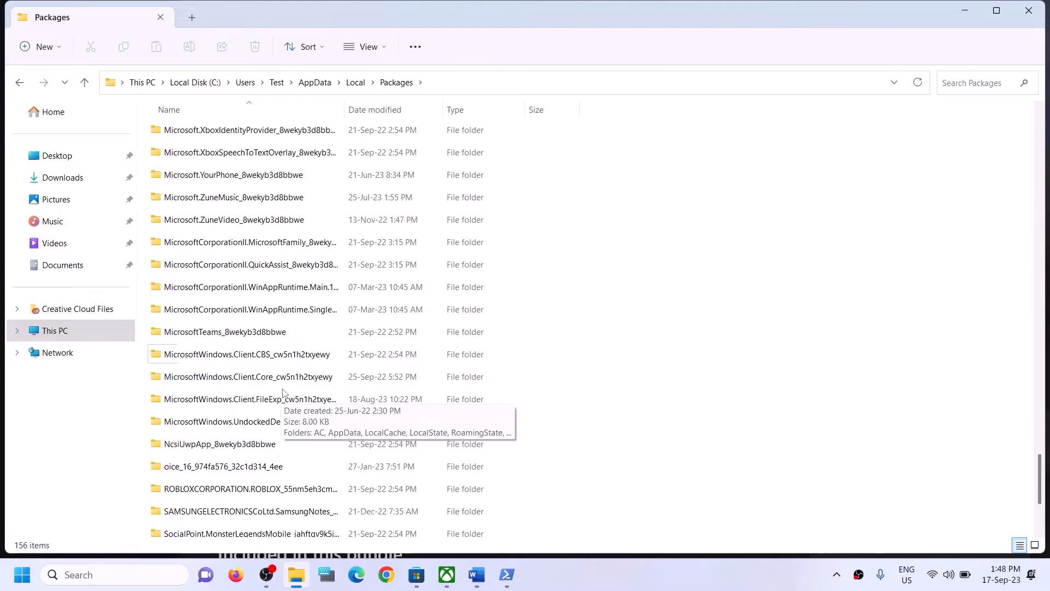
{"action": "scroll", "coordinate": [272, 289], "scroll_direction": "up", "scroll_amount": 1}
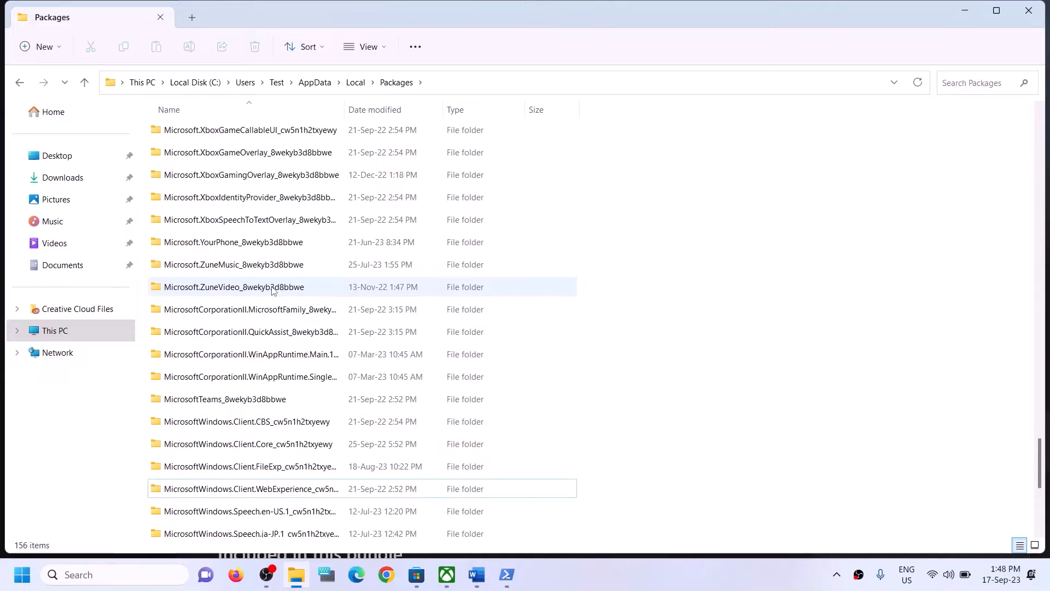
{"action": "scroll", "coordinate": [272, 284], "scroll_direction": "up", "scroll_amount": 4}
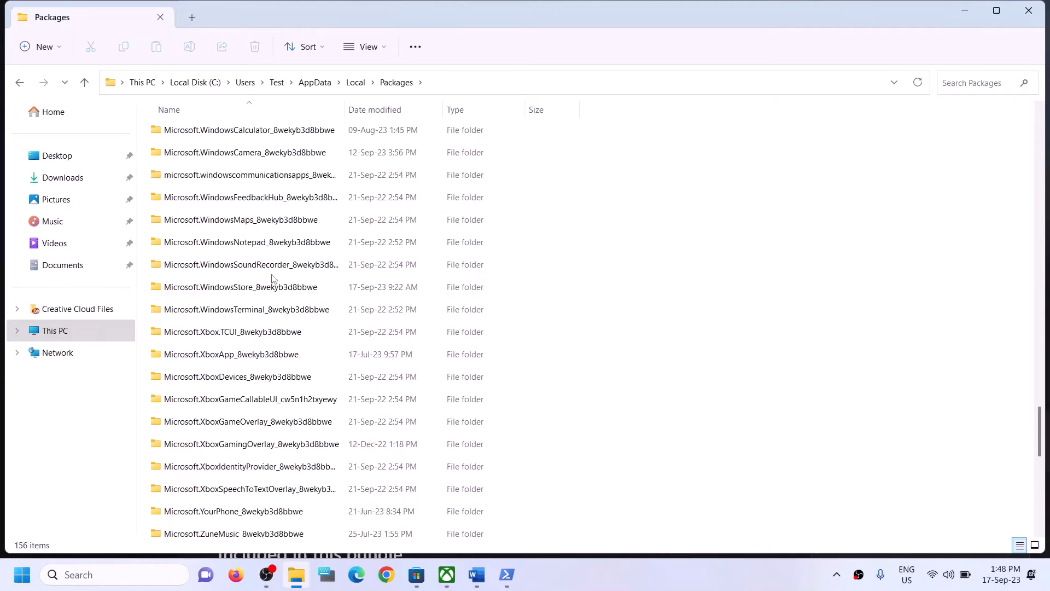
{"action": "left_click", "coordinate": [273, 284]}
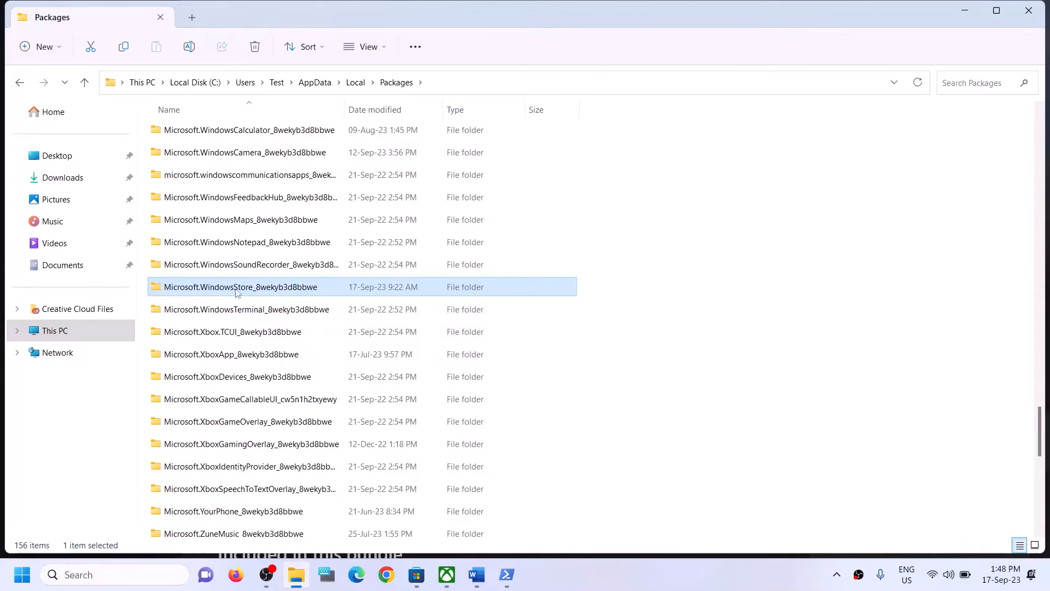
{"action": "double_click", "coordinate": [219, 288]}
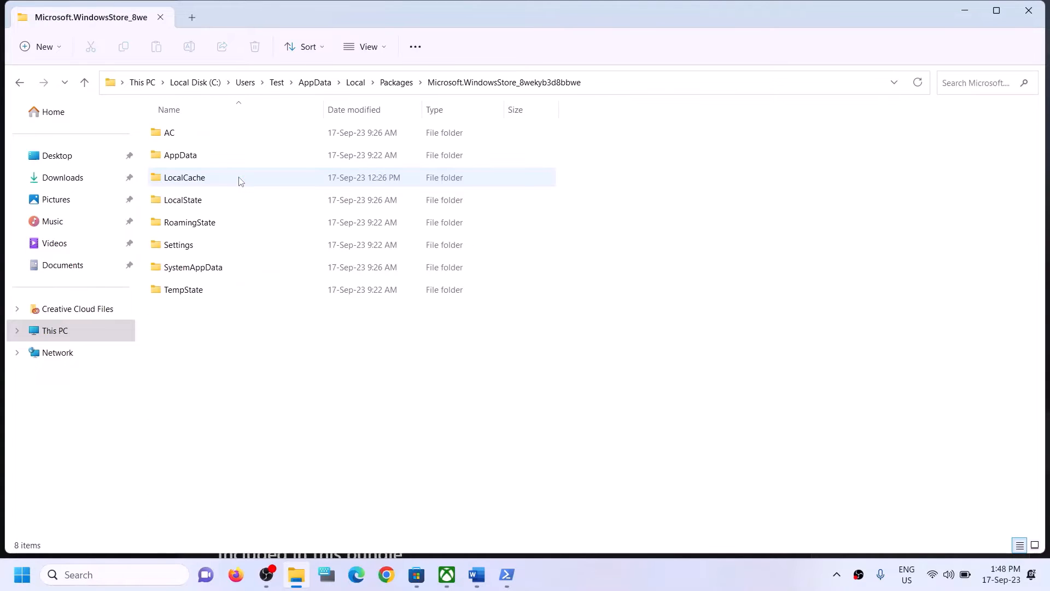
Step: Delete the LocalCache folder from the Microsoft Store package folder and close File Explorer
{"action": "left_click", "coordinate": [178, 180]}
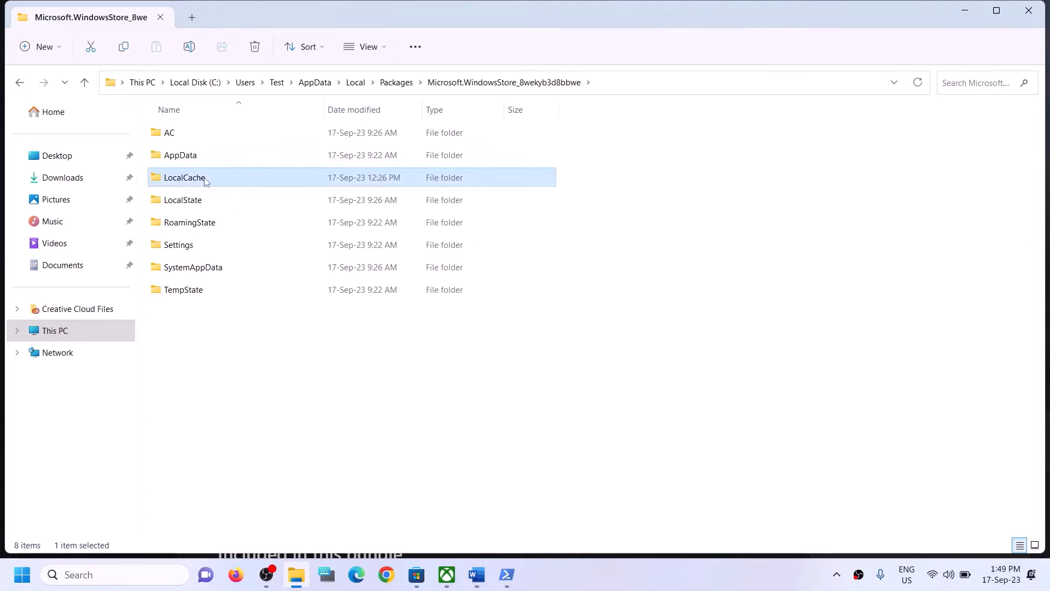
{"action": "right_click", "coordinate": [206, 181]}
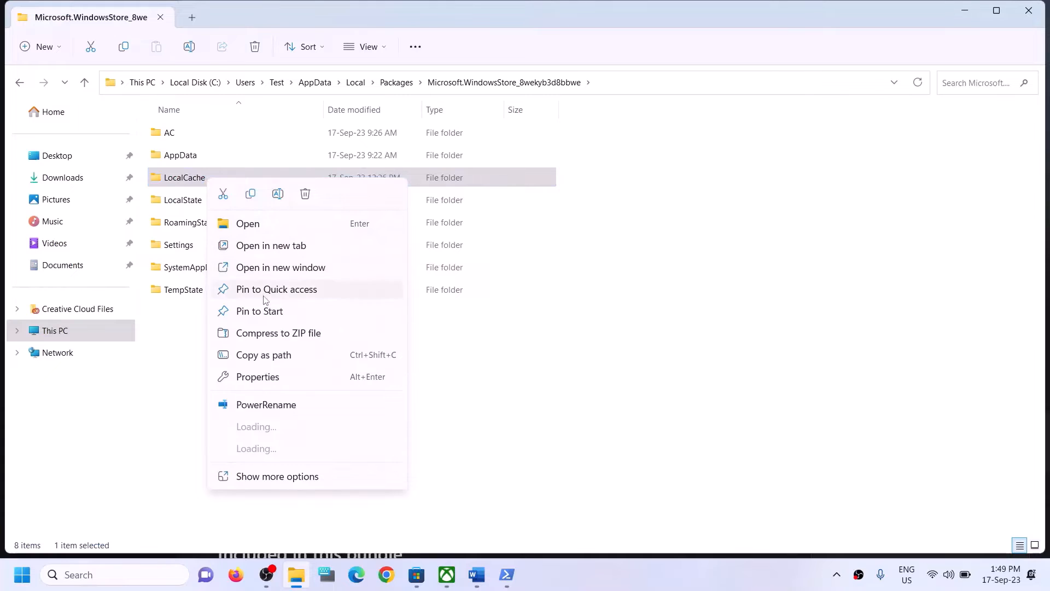
{"action": "left_click", "coordinate": [304, 195]}
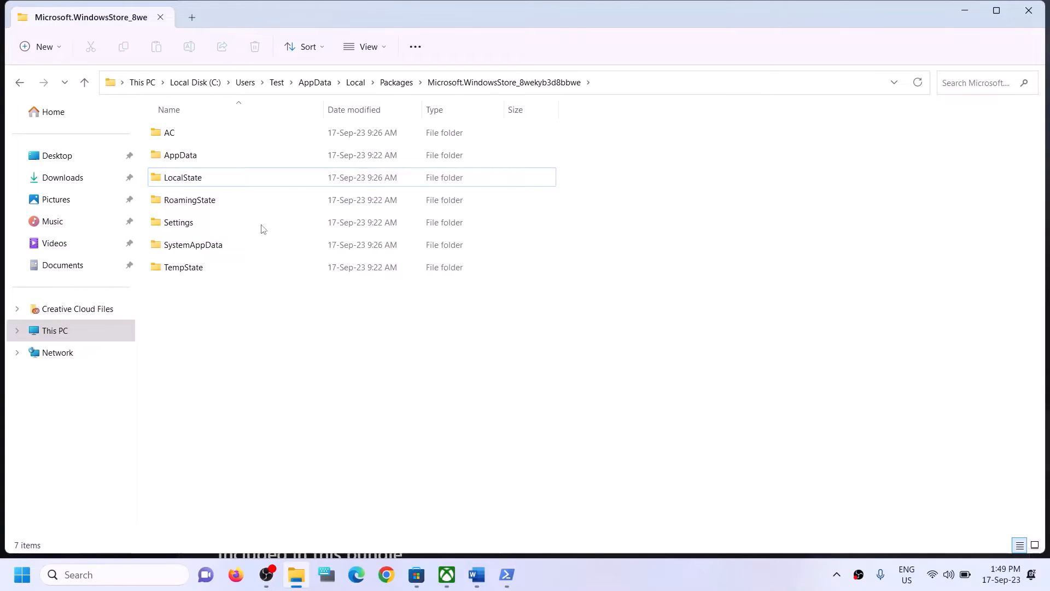
{"action": "left_click", "coordinate": [1023, 17]}
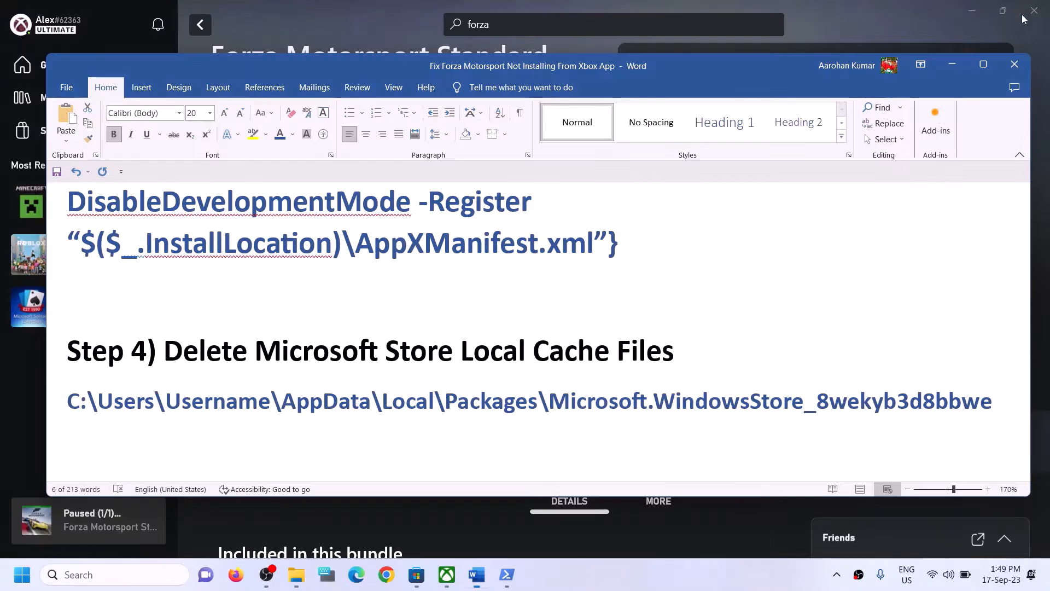
Step: Highlight Step 5's text "Repair/reset Xbox App/Store" in the Word document
{"action": "scroll", "coordinate": [216, 377], "scroll_direction": "down", "scroll_amount": 4}
{"action": "scroll", "coordinate": [216, 377], "scroll_direction": "up", "scroll_amount": 1}
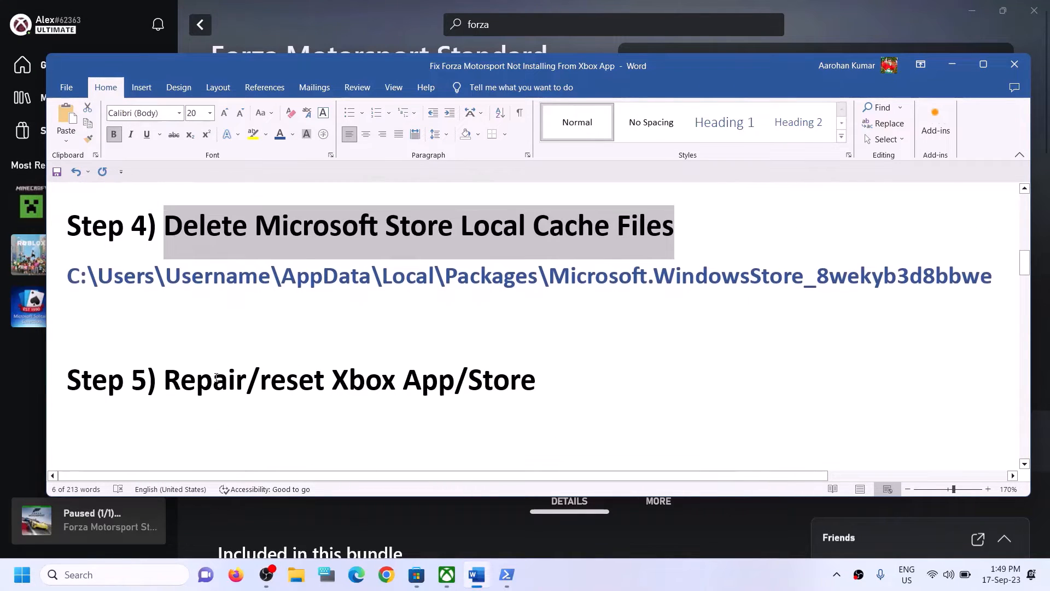
{"action": "left_click_drag", "start_coordinate": [216, 391], "coordinate": [535, 394]}
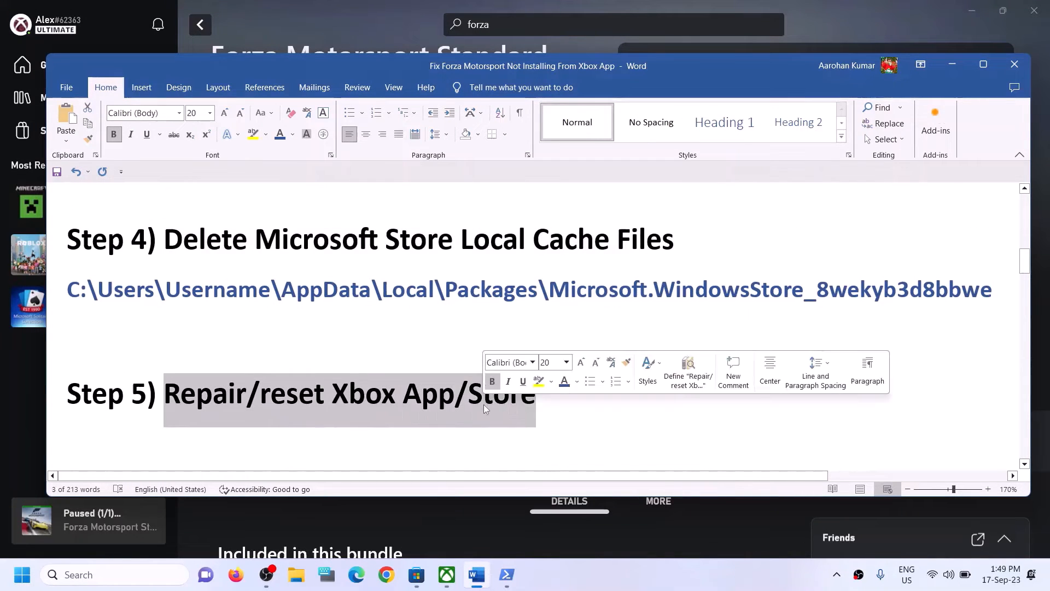
Step: Search Windows for "xbox" and open the Xbox app's settings page
{"action": "left_click", "coordinate": [143, 574]}
{"action": "type", "text": "x"}
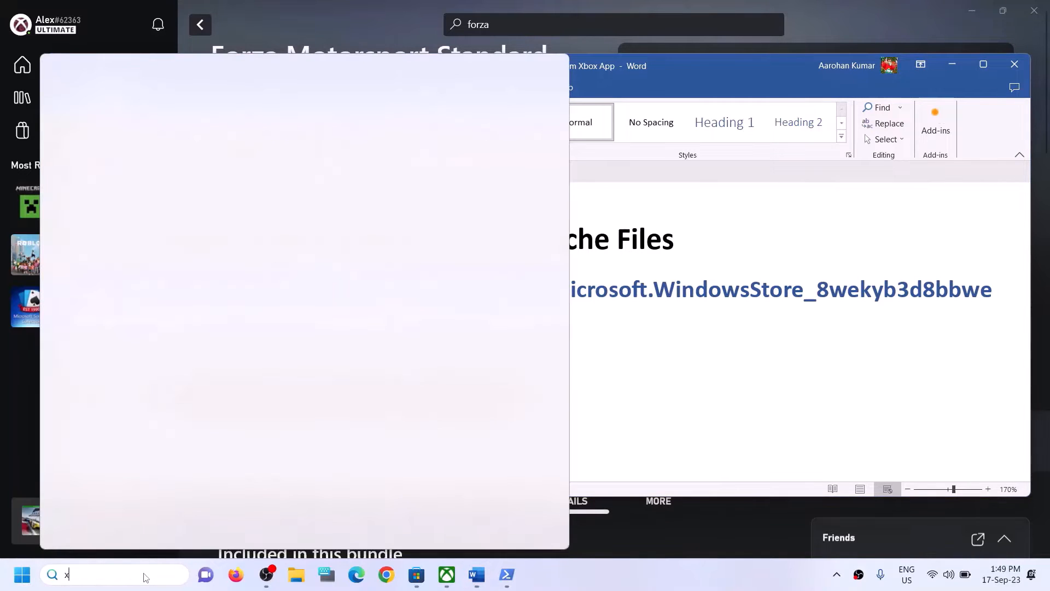
{"action": "type", "text": "box"}
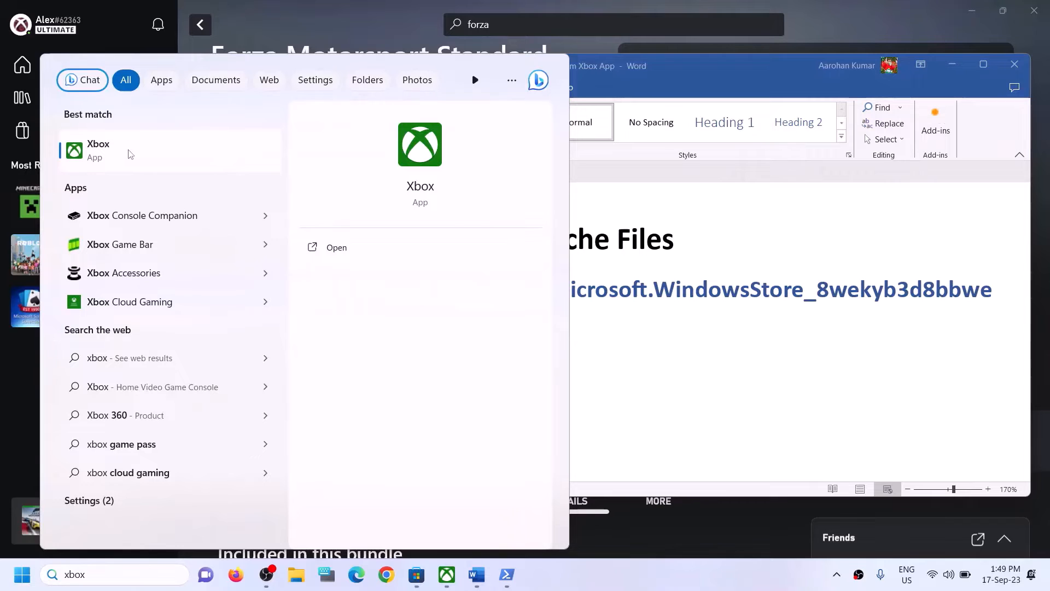
{"action": "right_click", "coordinate": [130, 153]}
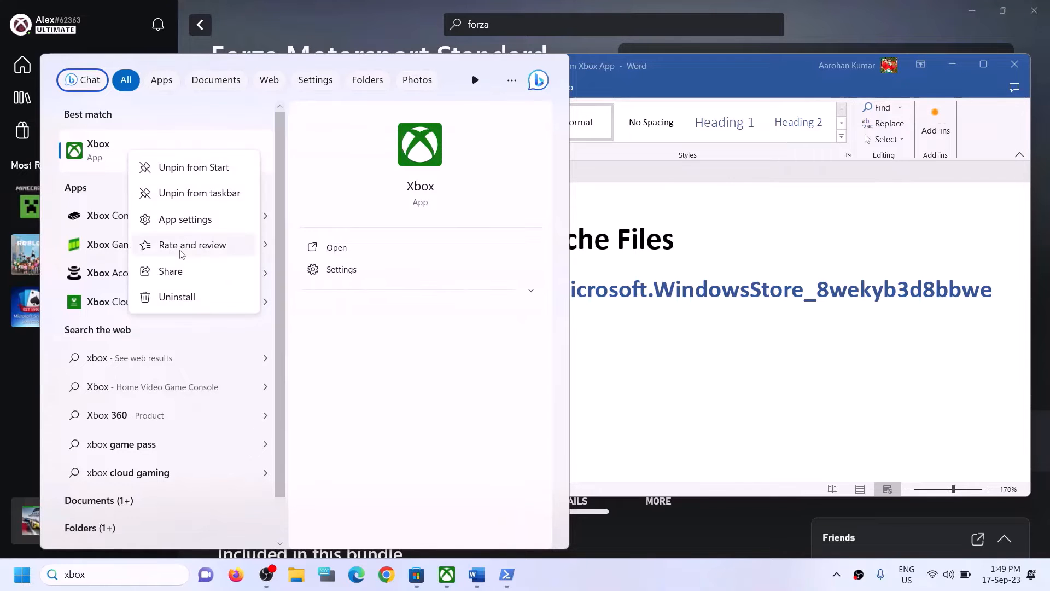
{"action": "key", "text": "Escape"}
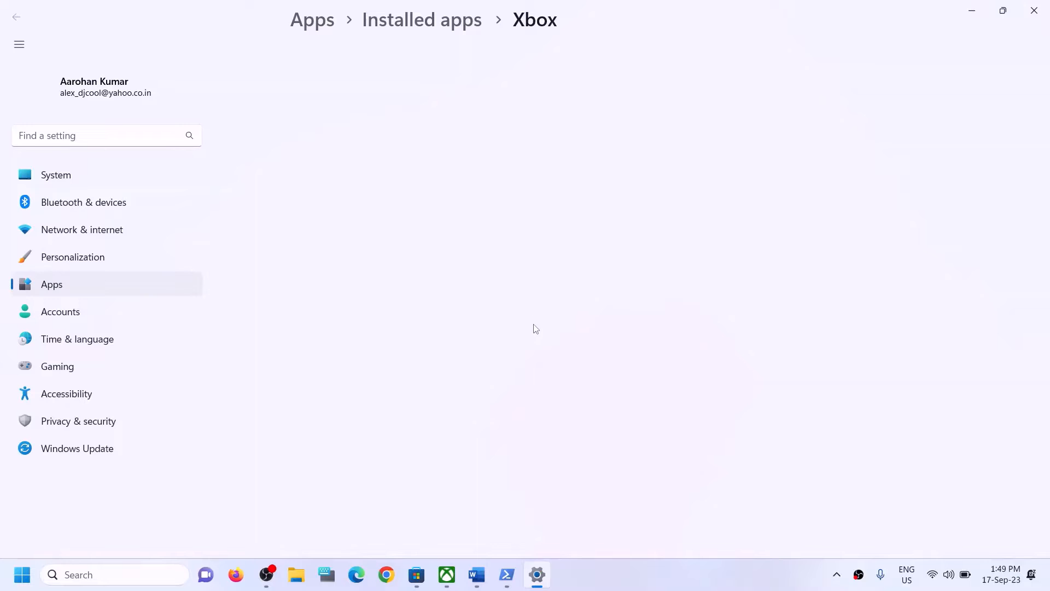
Step: Repair the Xbox app and reset it, confirming that its data is deleted
{"action": "scroll", "coordinate": [546, 344], "scroll_direction": "down", "scroll_amount": 4}
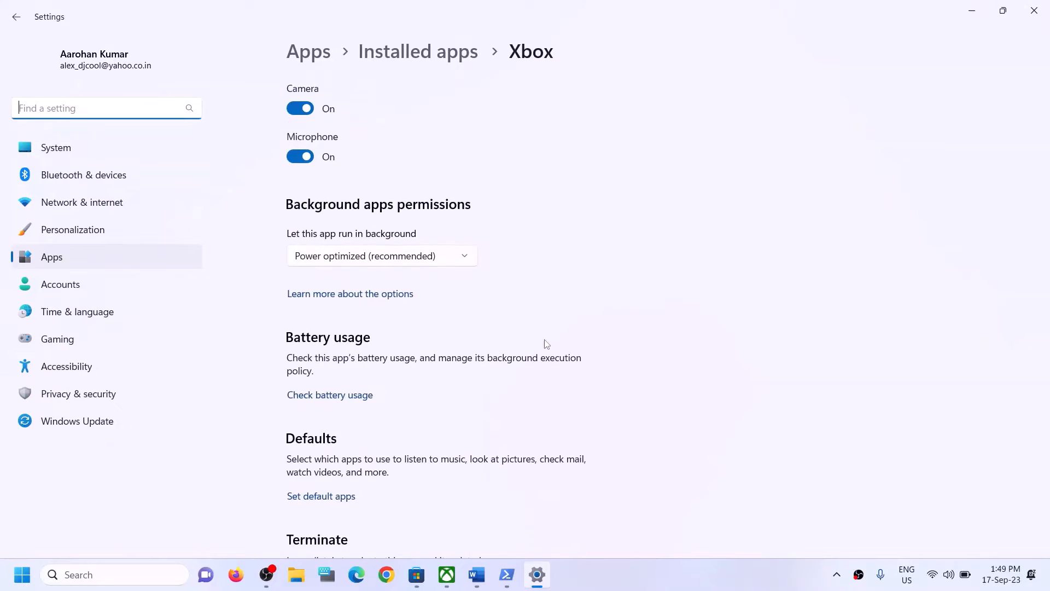
{"action": "scroll", "coordinate": [519, 350], "scroll_direction": "down", "scroll_amount": 8}
{"action": "scroll", "coordinate": [528, 347], "scroll_direction": "up", "scroll_amount": 3}
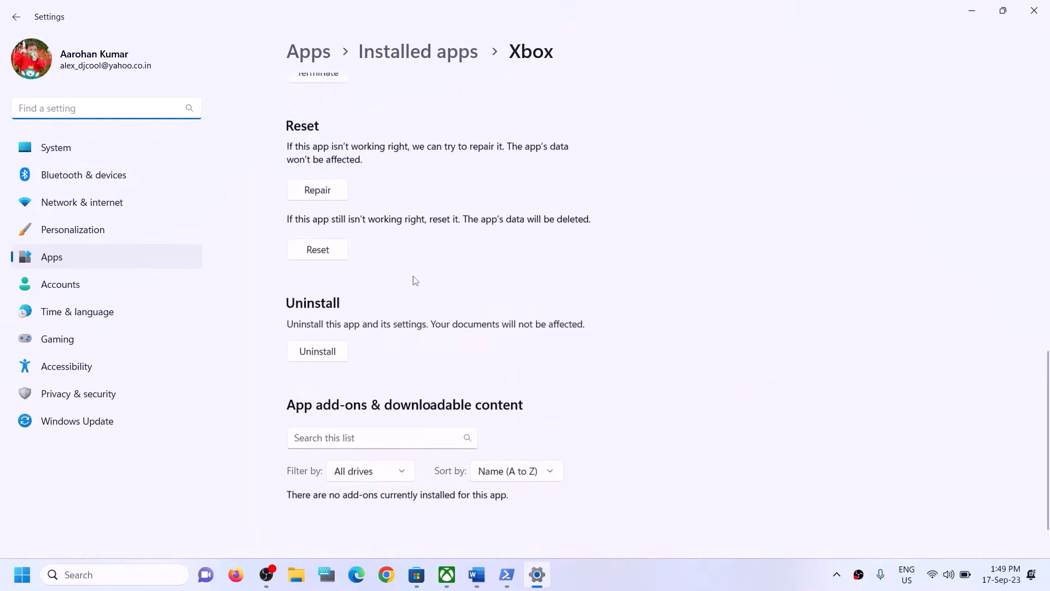
{"action": "left_click", "coordinate": [333, 319]}
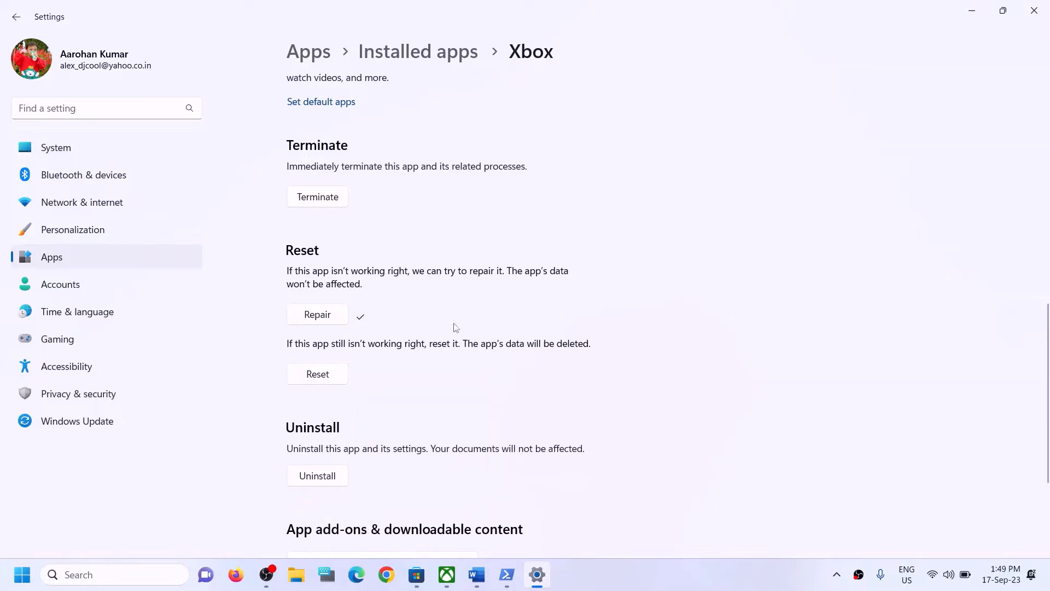
{"action": "left_click", "coordinate": [318, 374]}
{"action": "left_click", "coordinate": [378, 337]}
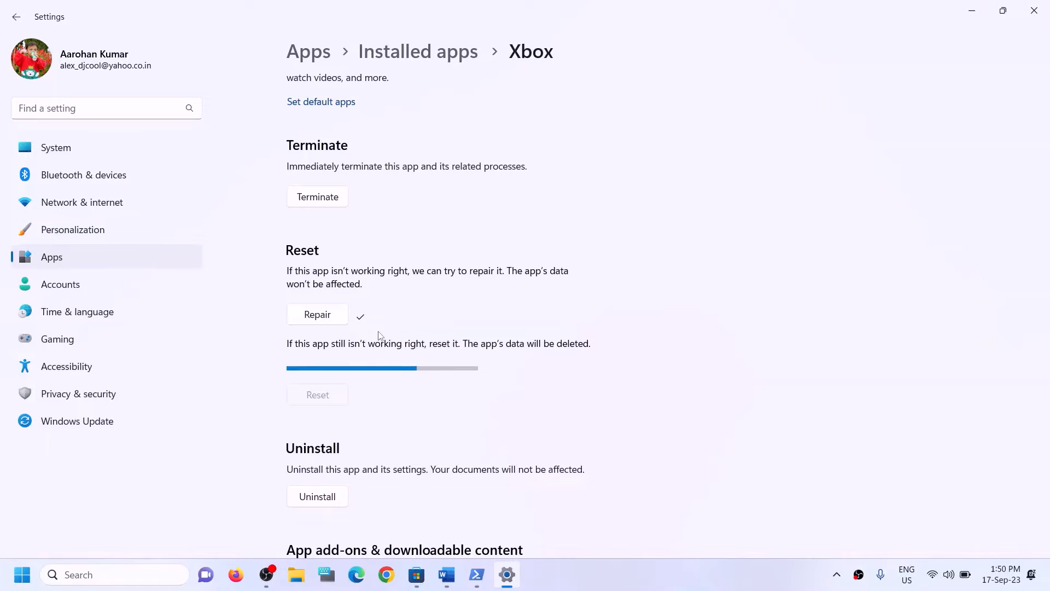
Step: Search Windows for "store", open the Microsoft Store's app settings and repair the app
{"action": "left_click", "coordinate": [126, 577]}
{"action": "type", "text": "sto"}
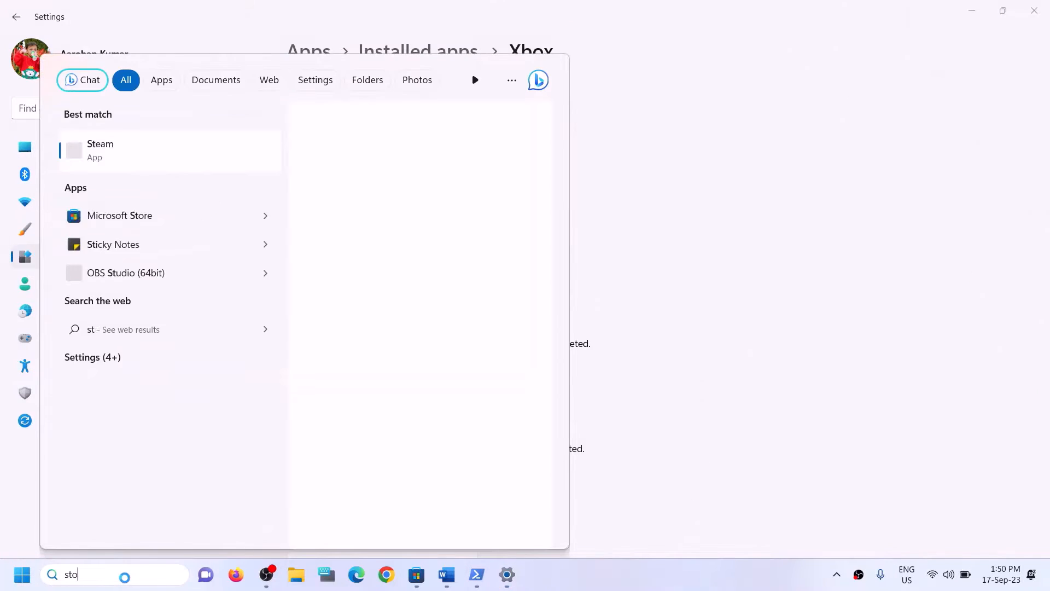
{"action": "type", "text": "re"}
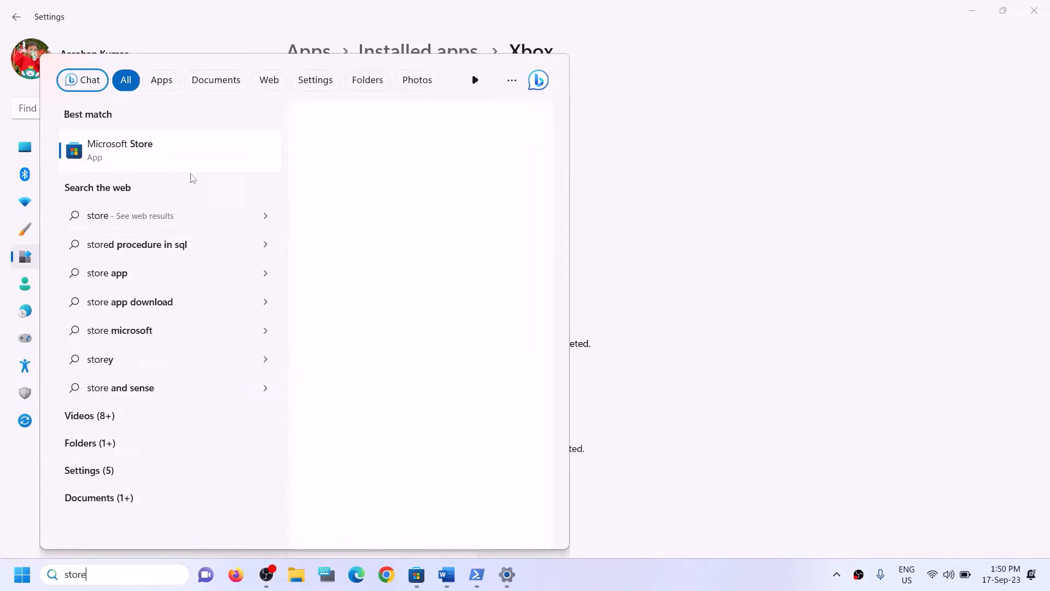
{"action": "right_click", "coordinate": [160, 168]}
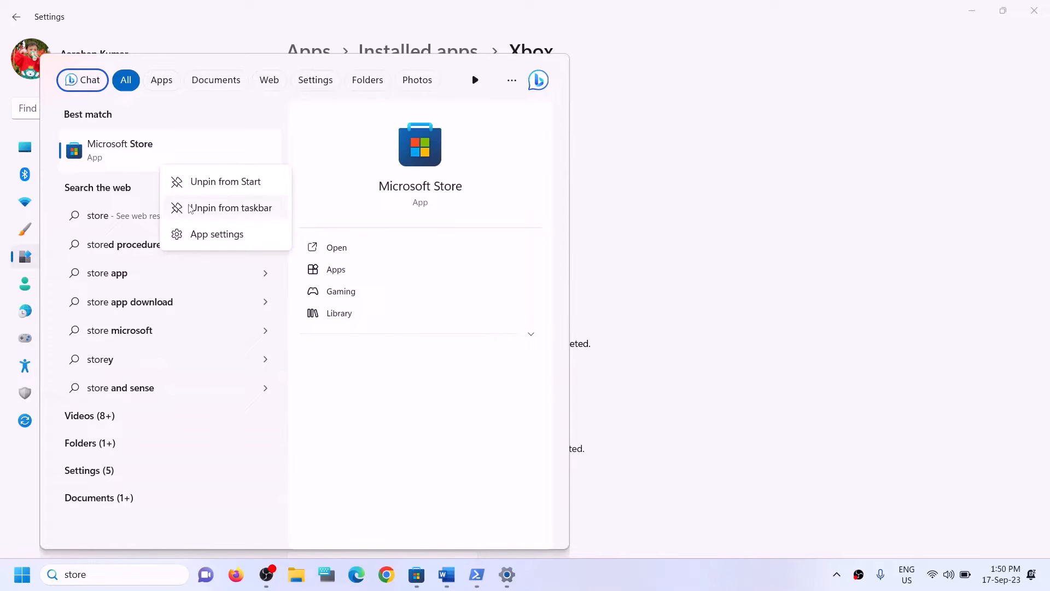
{"action": "left_click", "coordinate": [197, 234]}
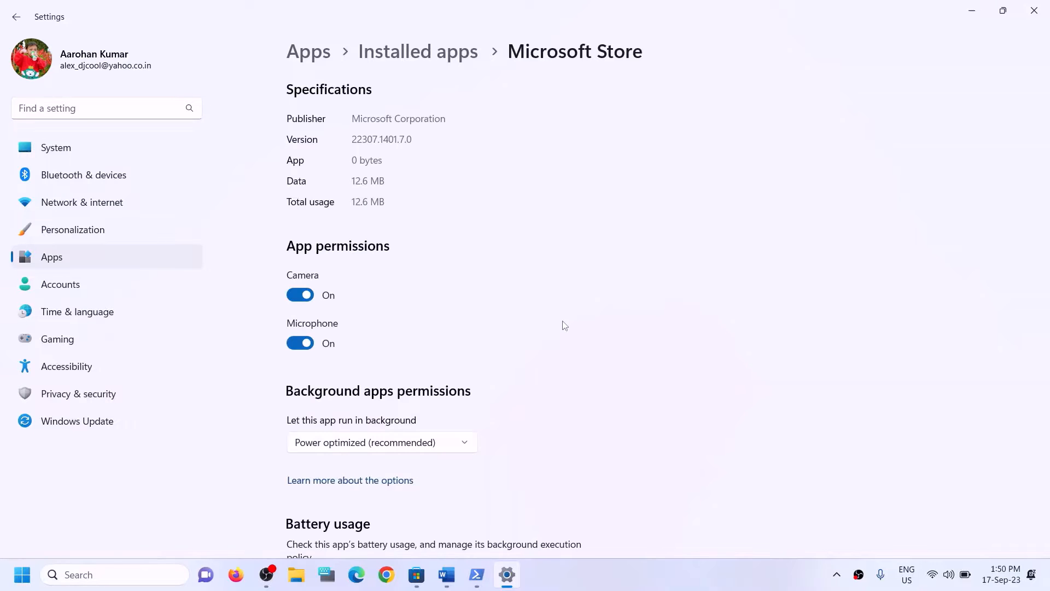
{"action": "scroll", "coordinate": [454, 405], "scroll_direction": "down", "scroll_amount": 10}
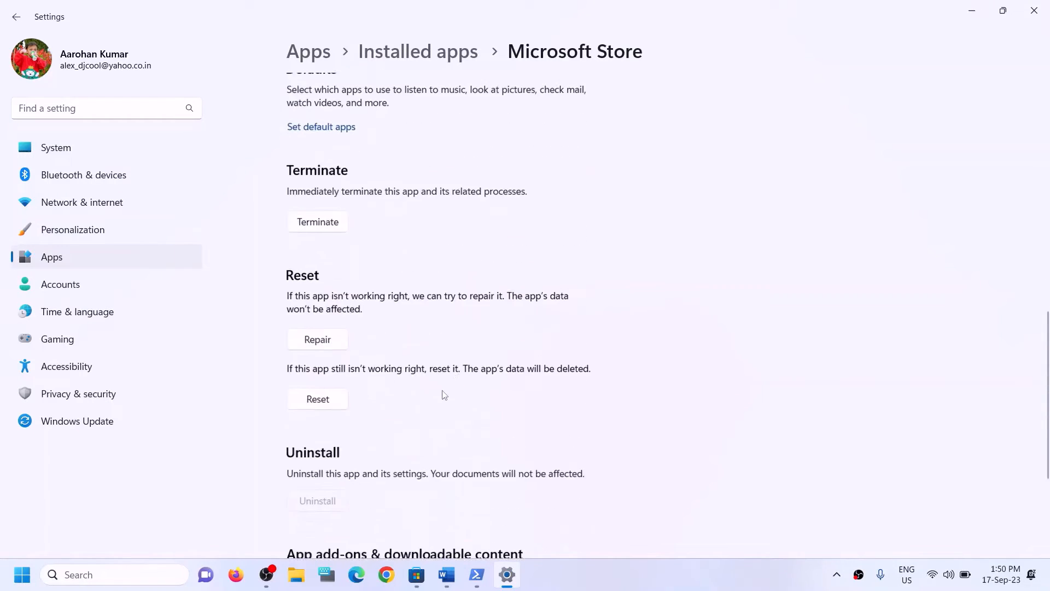
{"action": "left_click", "coordinate": [319, 331]}
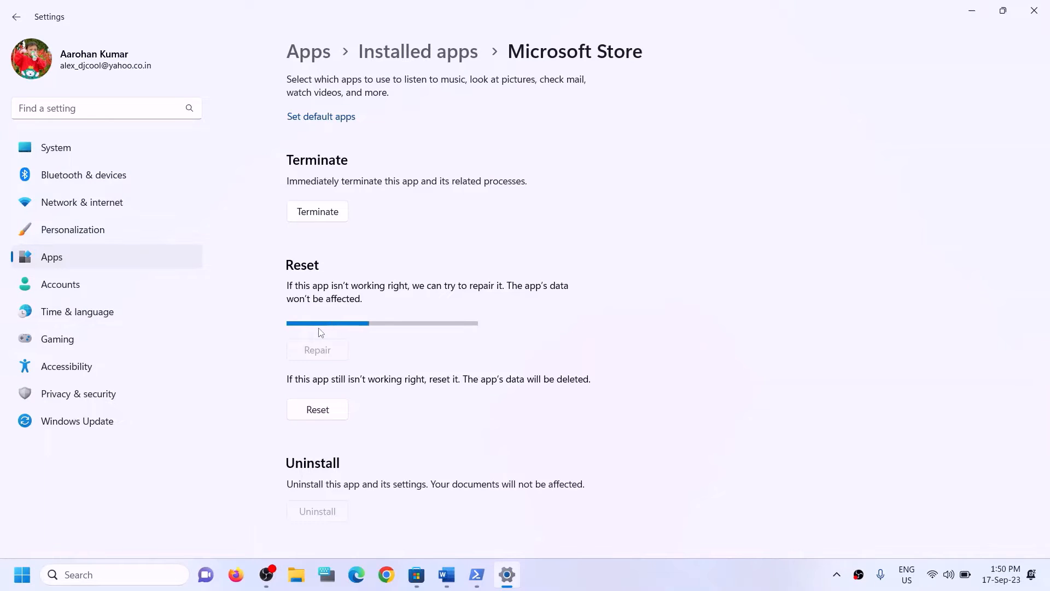
Step: Reset the Microsoft Store app, confirming that its data is permanently deleted
{"action": "left_click", "coordinate": [332, 392]}
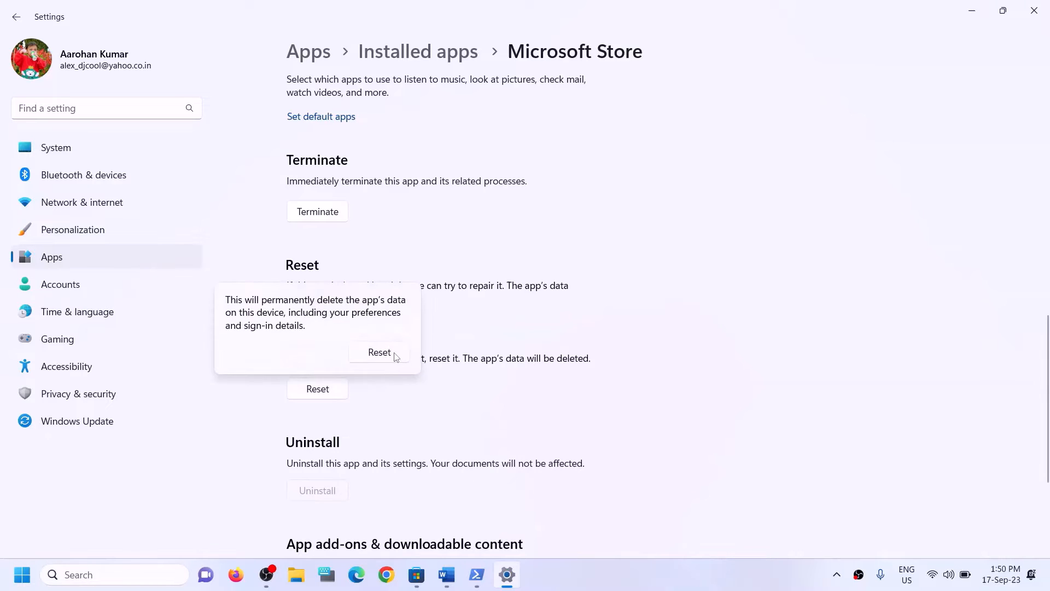
{"action": "left_click", "coordinate": [395, 355]}
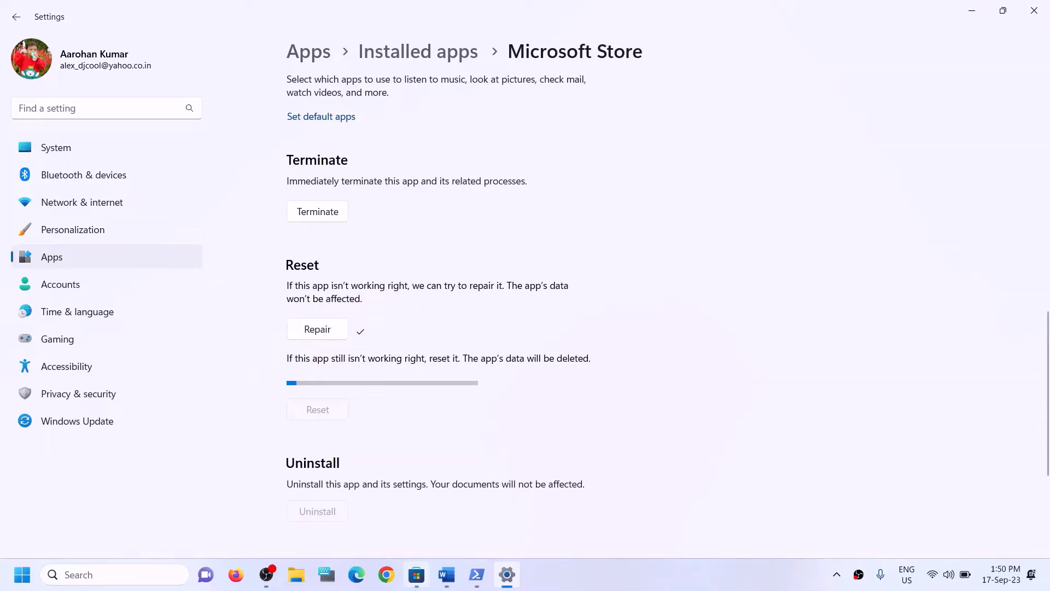
Step: Switch to the Word document and highlight Step 6's text "Update Xbox App/Store from store library"
{"action": "mouse_move", "coordinate": [456, 577]}
{"action": "left_click", "coordinate": [455, 577]}
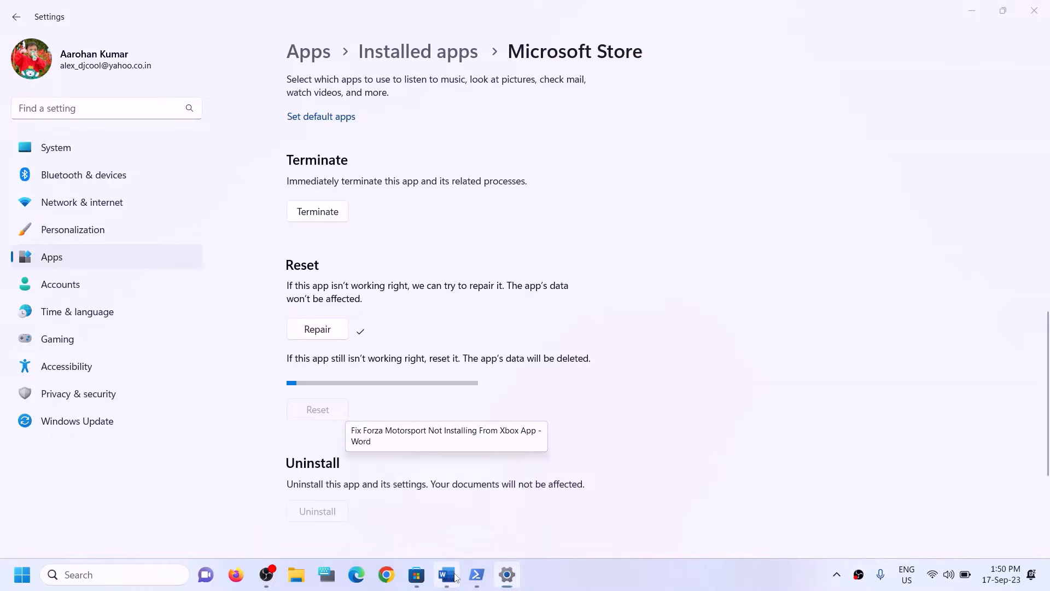
{"action": "scroll", "coordinate": [327, 377], "scroll_direction": "down", "scroll_amount": 2}
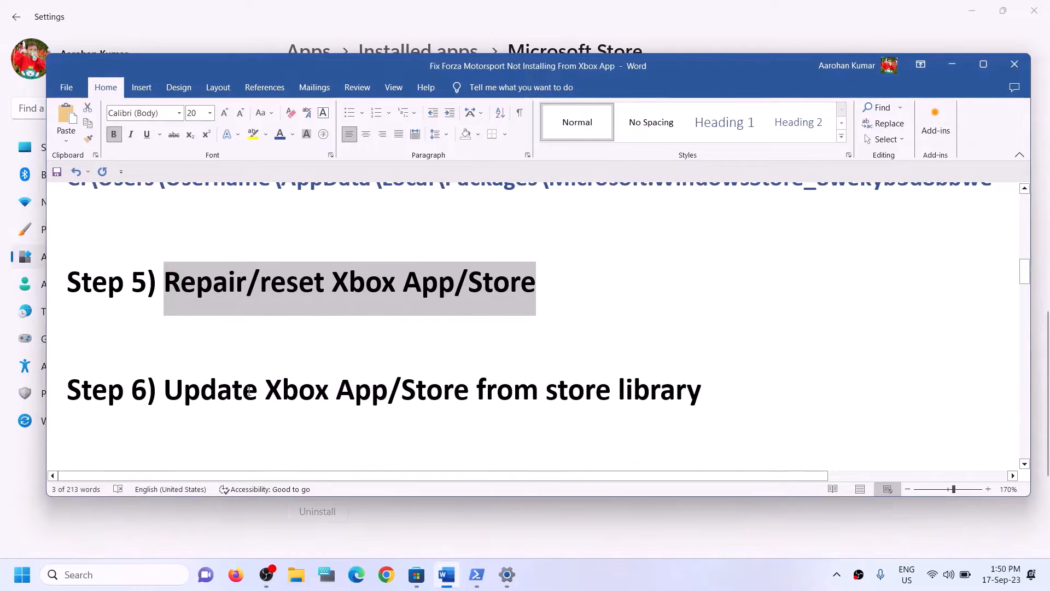
{"action": "left_click_drag", "start_coordinate": [164, 390], "coordinate": [662, 399]}
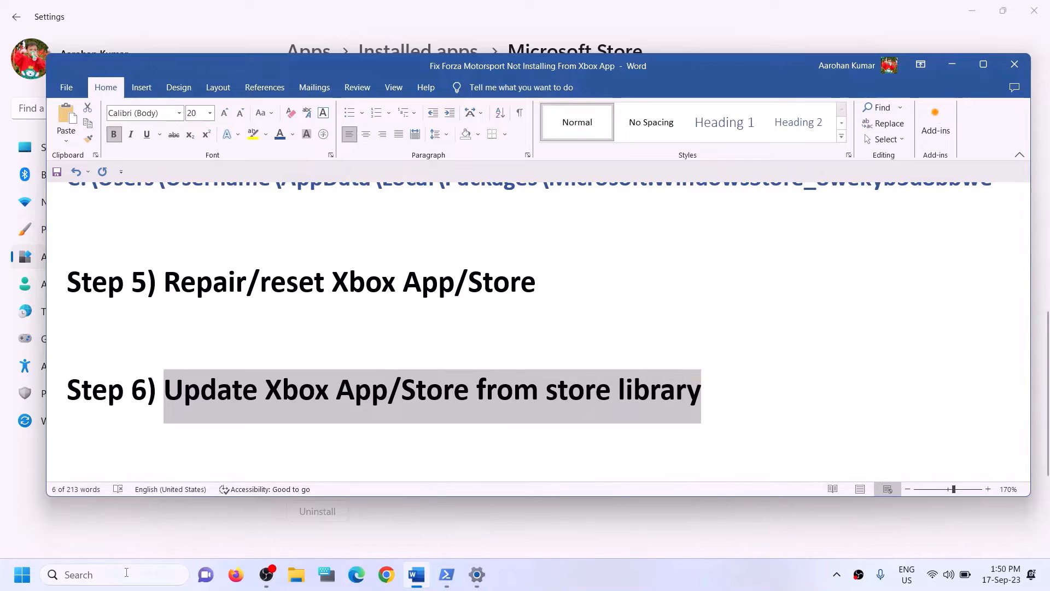
Step: Search Windows for "store" and open the Microsoft Store app
{"action": "left_click", "coordinate": [127, 572]}
{"action": "type", "text": "stor"}
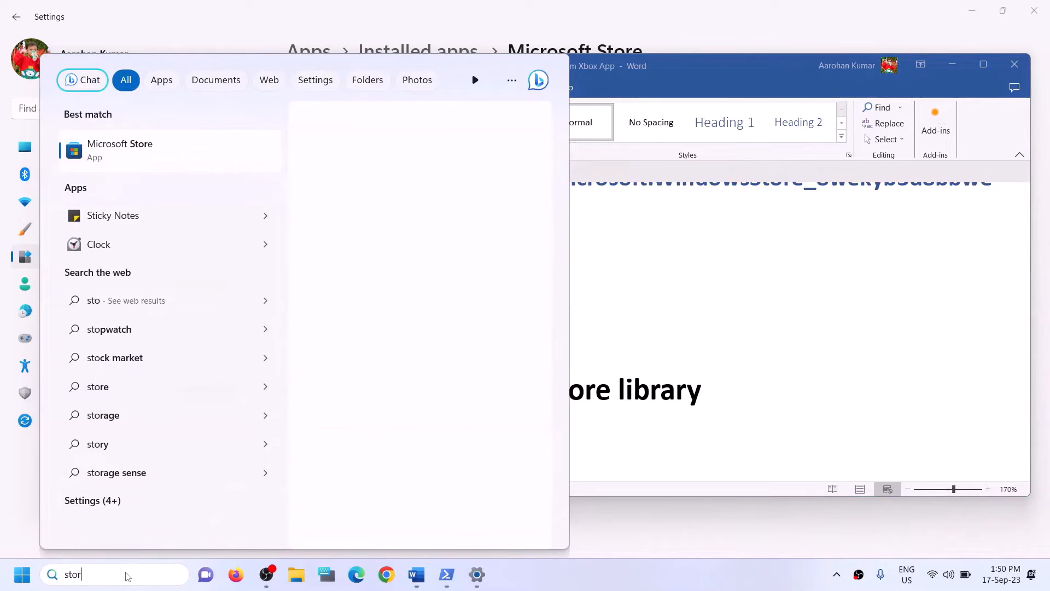
{"action": "type", "text": "e"}
{"action": "left_click", "coordinate": [126, 186]}
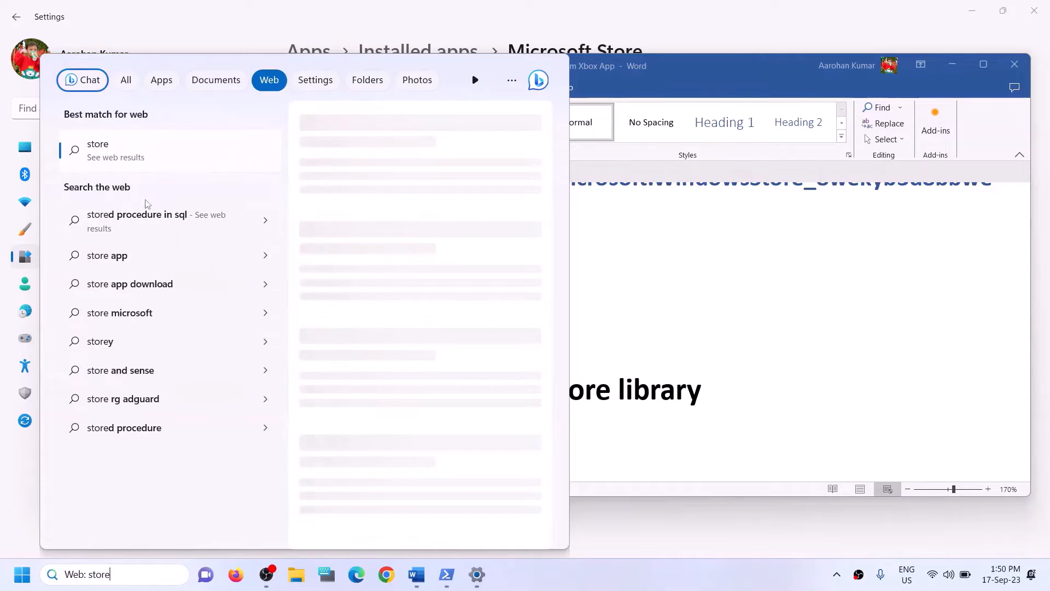
{"action": "left_click_drag", "start_coordinate": [110, 574], "coordinate": [1, 563]}
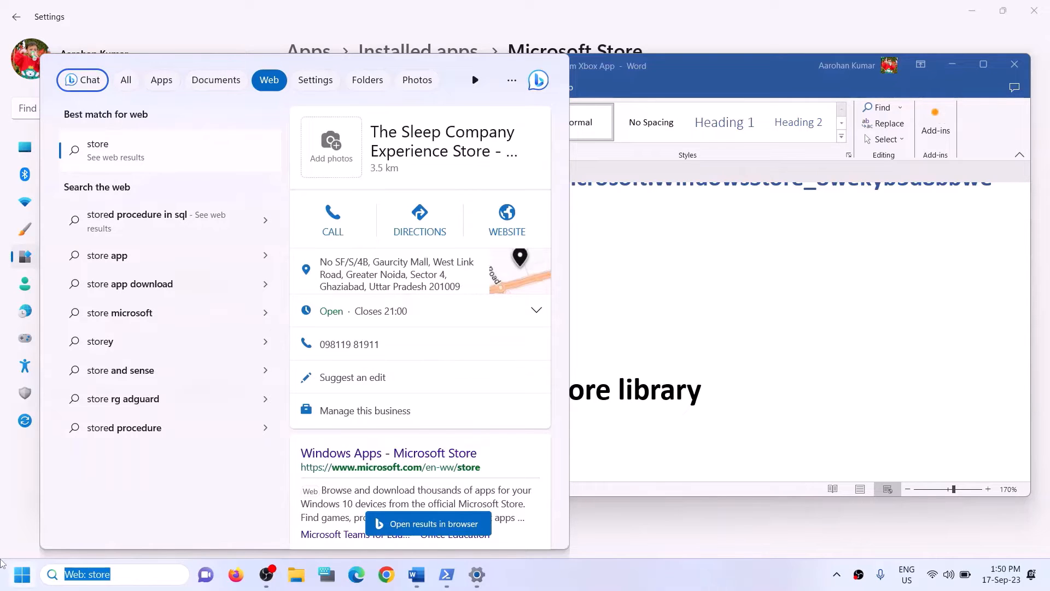
{"action": "type", "text": "store"}
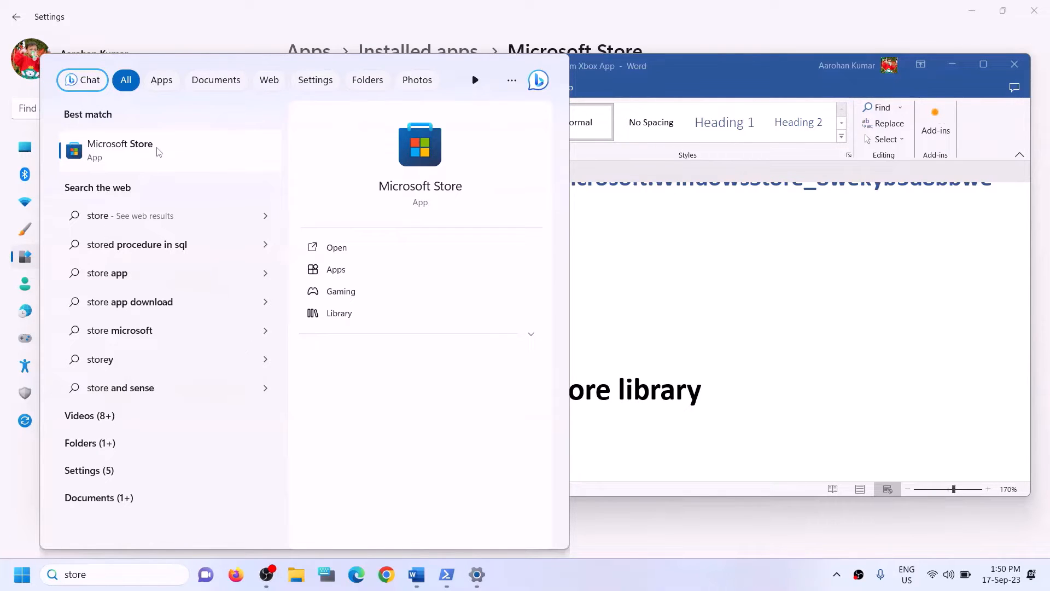
{"action": "left_click", "coordinate": [404, 167]}
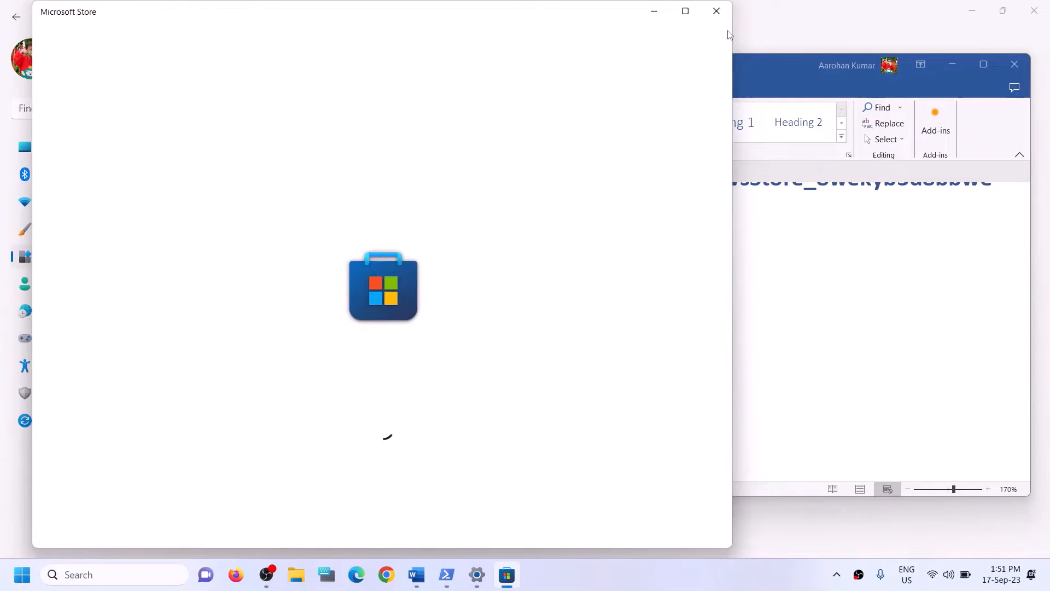
Step: Check the Library's updates and downloads in the maximized Microsoft Store window and close the Store
{"action": "double_click", "coordinate": [686, 14]}
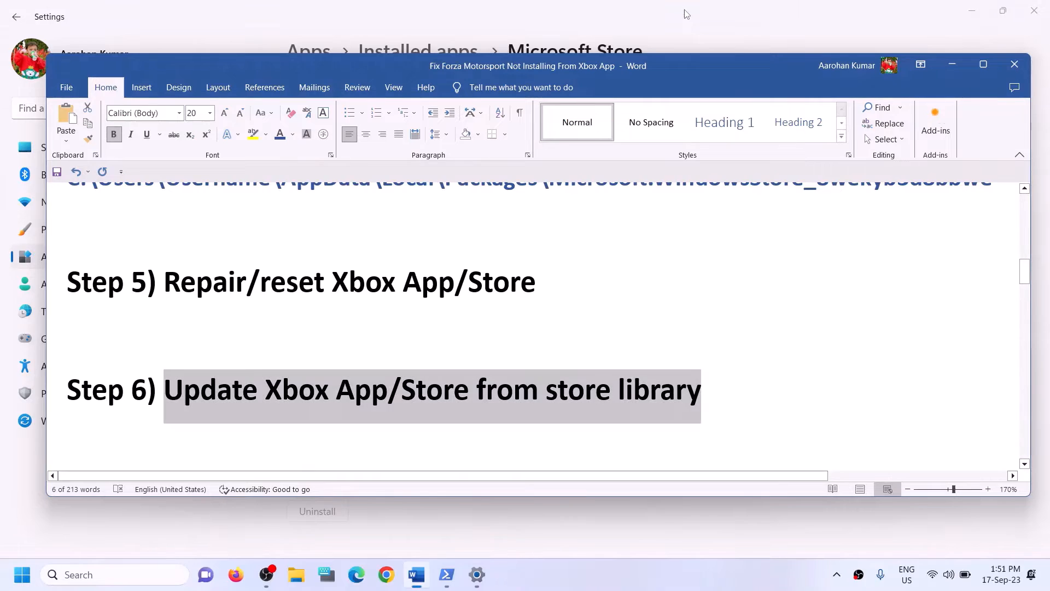
{"action": "left_click", "coordinate": [85, 580]}
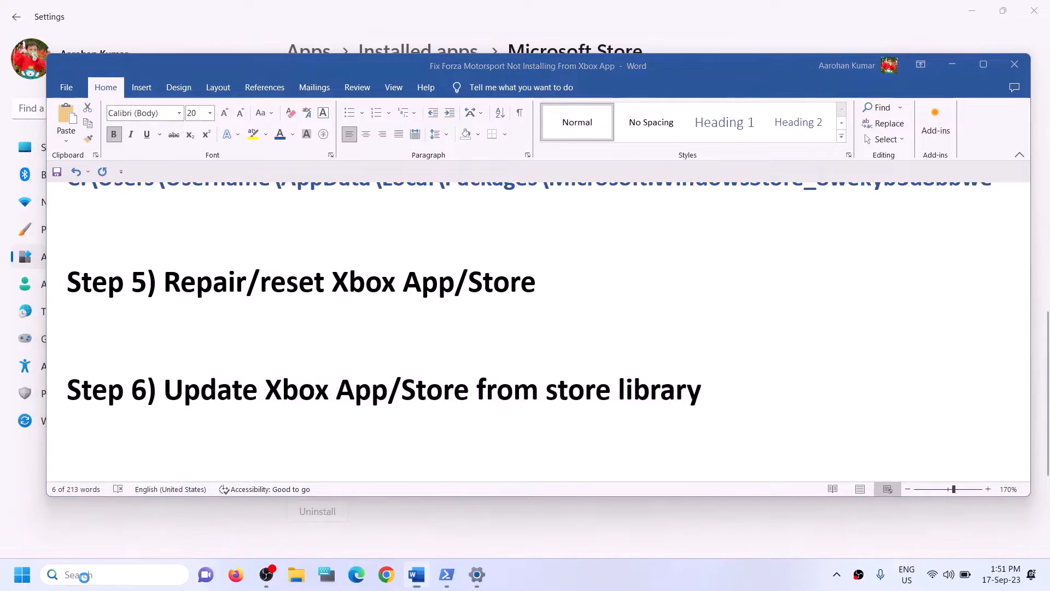
{"action": "type", "text": "st"}
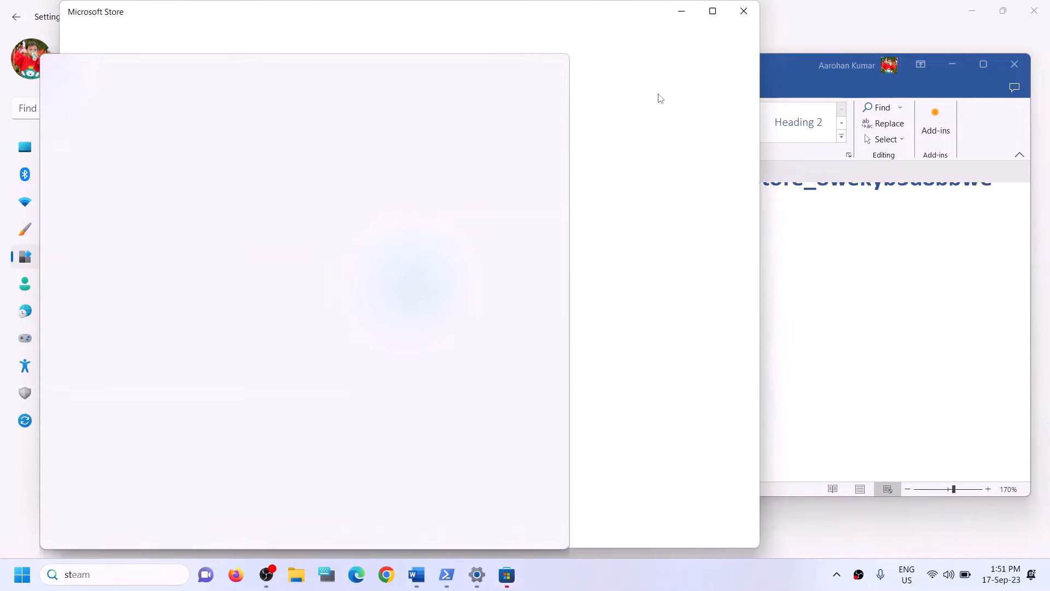
{"action": "left_click", "coordinate": [713, 11]}
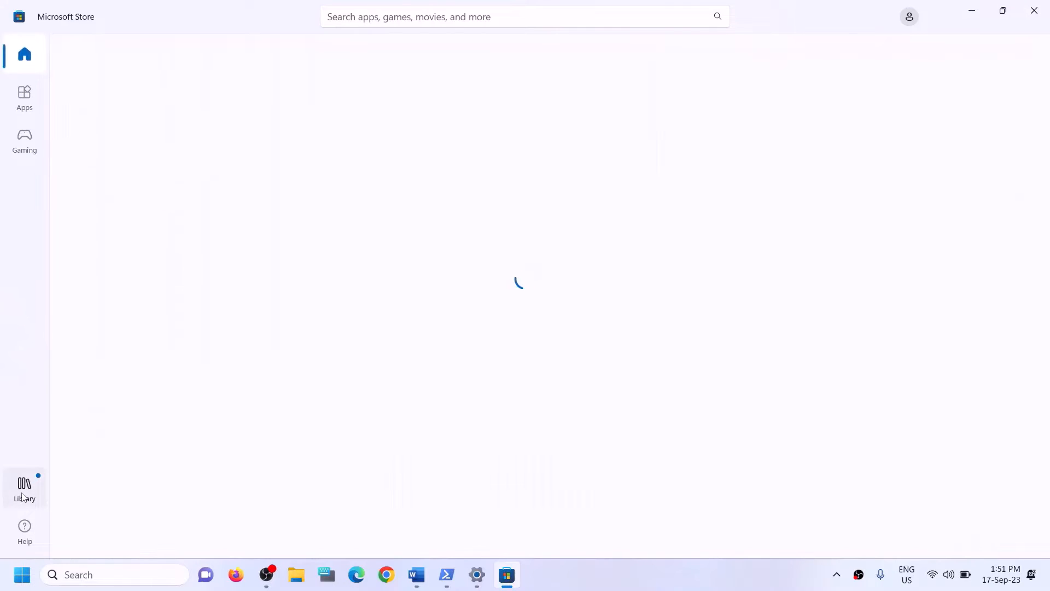
{"action": "left_click", "coordinate": [22, 496]}
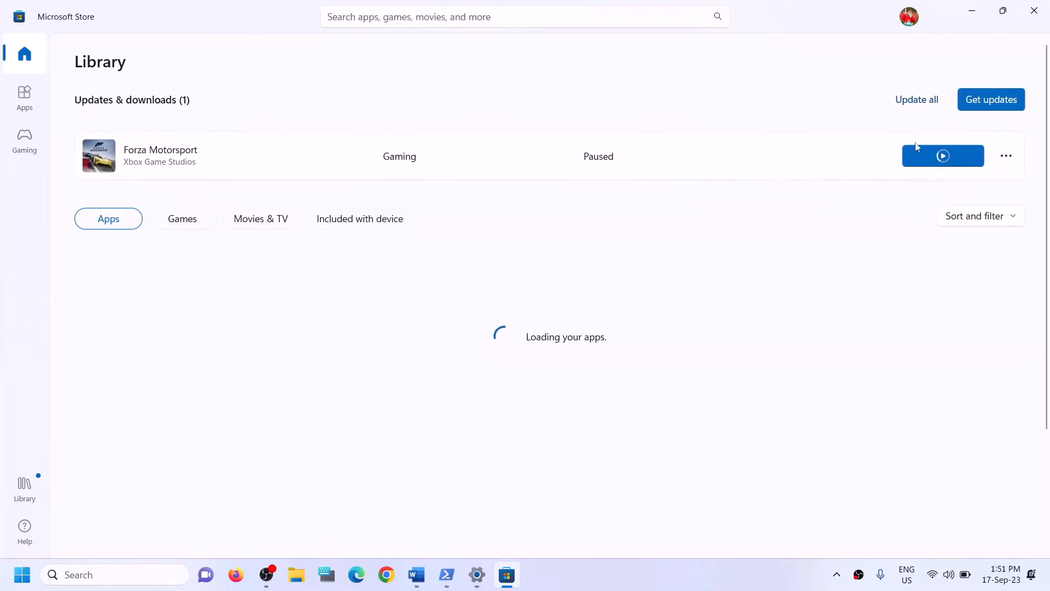
{"action": "left_click", "coordinate": [1034, 11]}
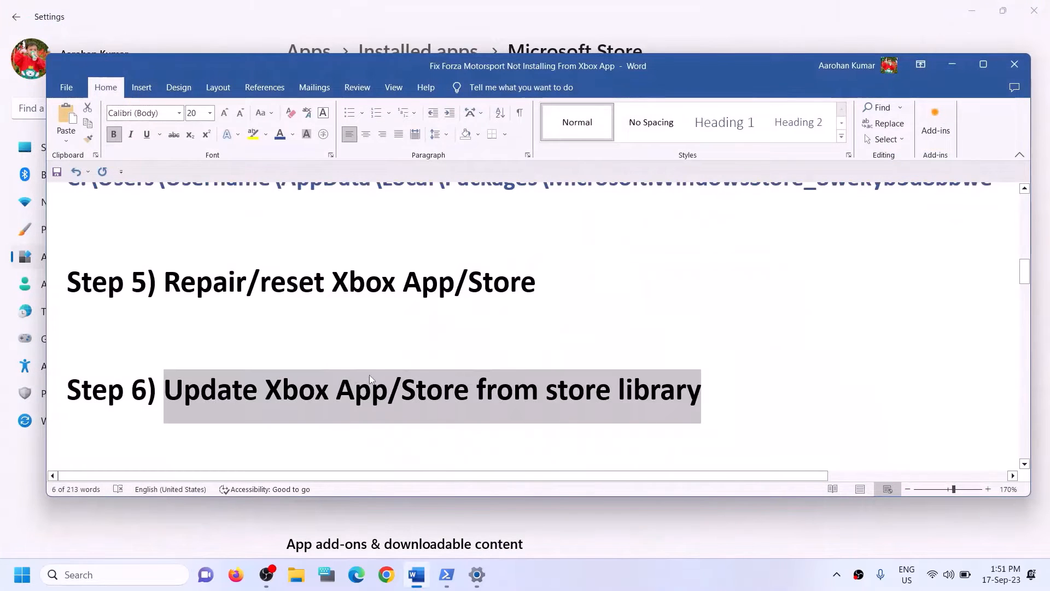
Step: Highlight "Xbox identity provider and Gaming services" in Step 7 of the Word document
{"action": "scroll", "coordinate": [369, 375], "scroll_direction": "down", "scroll_amount": 3}
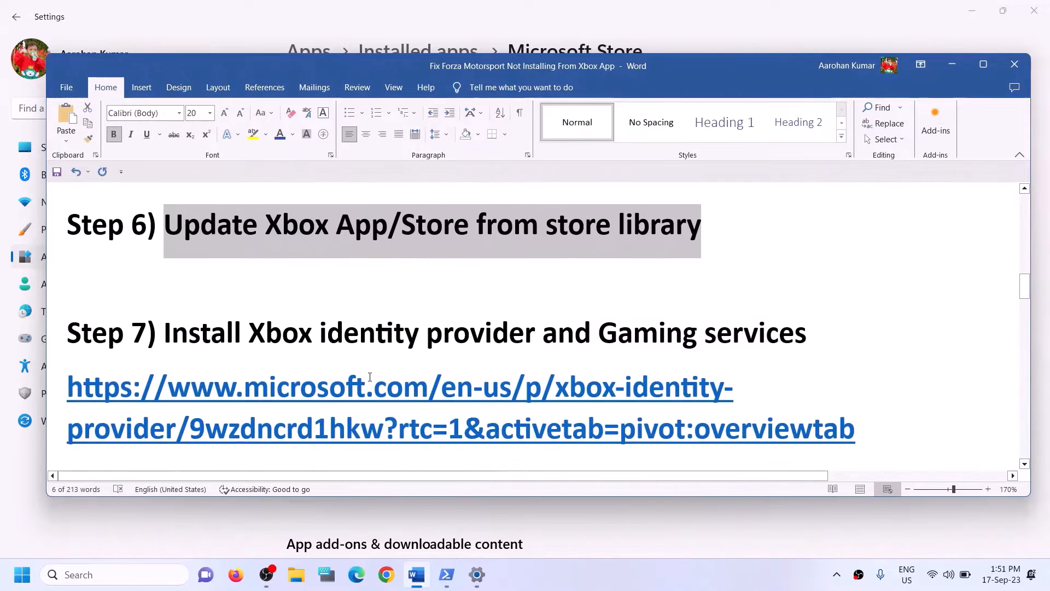
{"action": "left_click_drag", "start_coordinate": [248, 325], "coordinate": [807, 328]}
Step: Copy the Xbox Identity Provider link under Step 7 and open it in Chrome
{"action": "scroll", "coordinate": [328, 332], "scroll_direction": "down", "scroll_amount": 1}
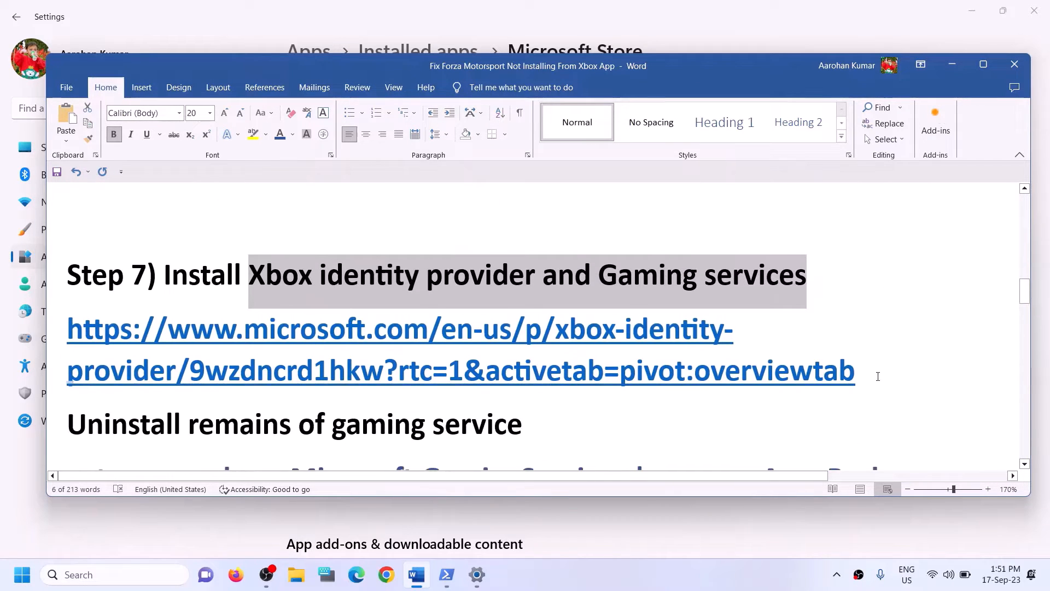
{"action": "left_click_drag", "start_coordinate": [876, 375], "coordinate": [157, 361]}
{"action": "key", "text": "ctrl+c"}
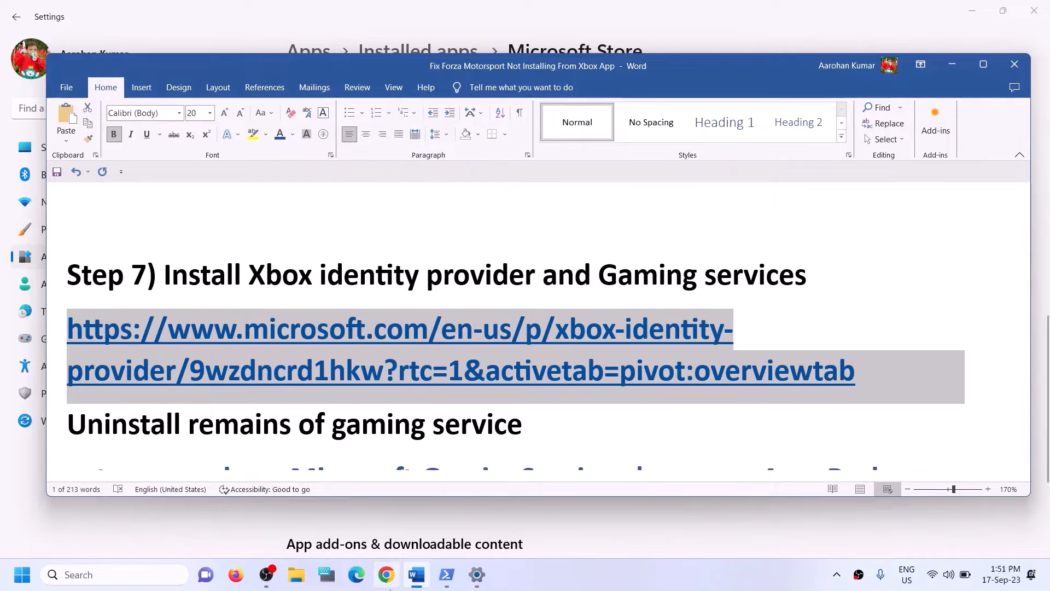
{"action": "left_click", "coordinate": [388, 576]}
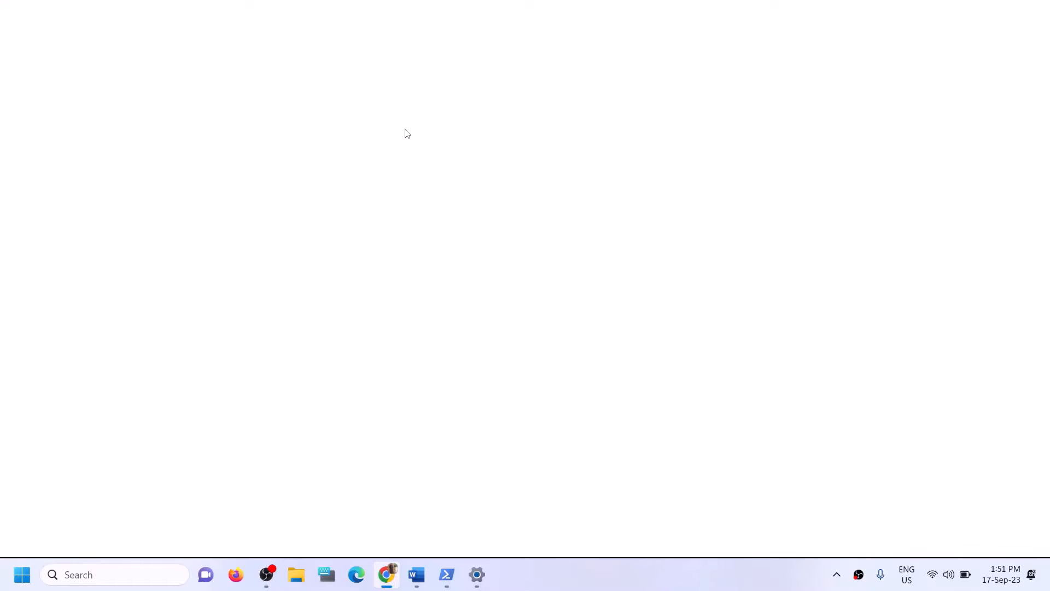
{"action": "key", "text": "ctrl+v"}
{"action": "key", "text": "Return"}
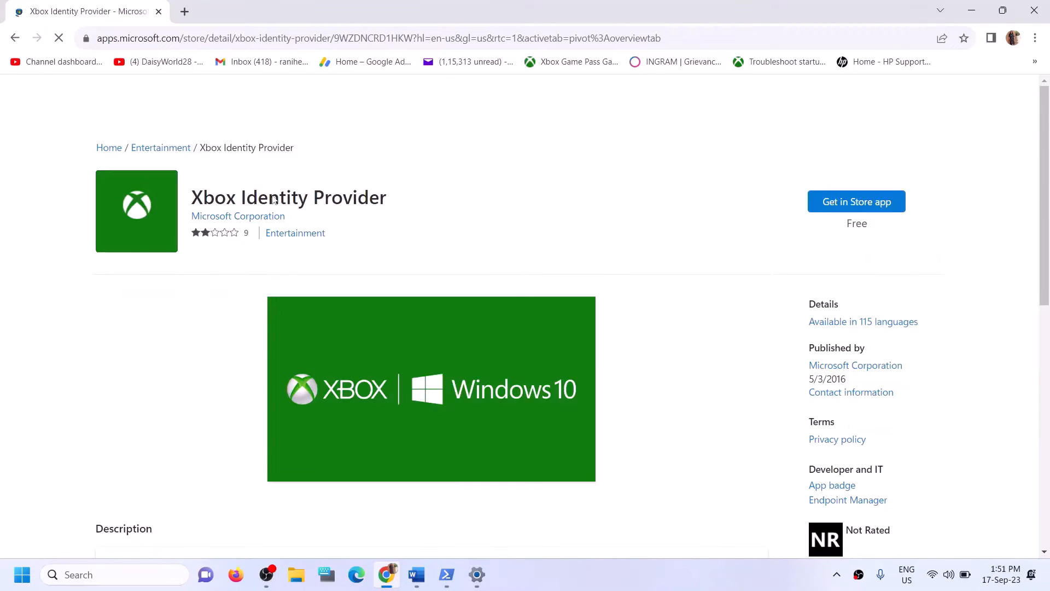
Step: Open Xbox Identity Provider in the Microsoft Store app from its web page and close the Store window
{"action": "left_click_drag", "start_coordinate": [215, 197], "coordinate": [334, 211]}
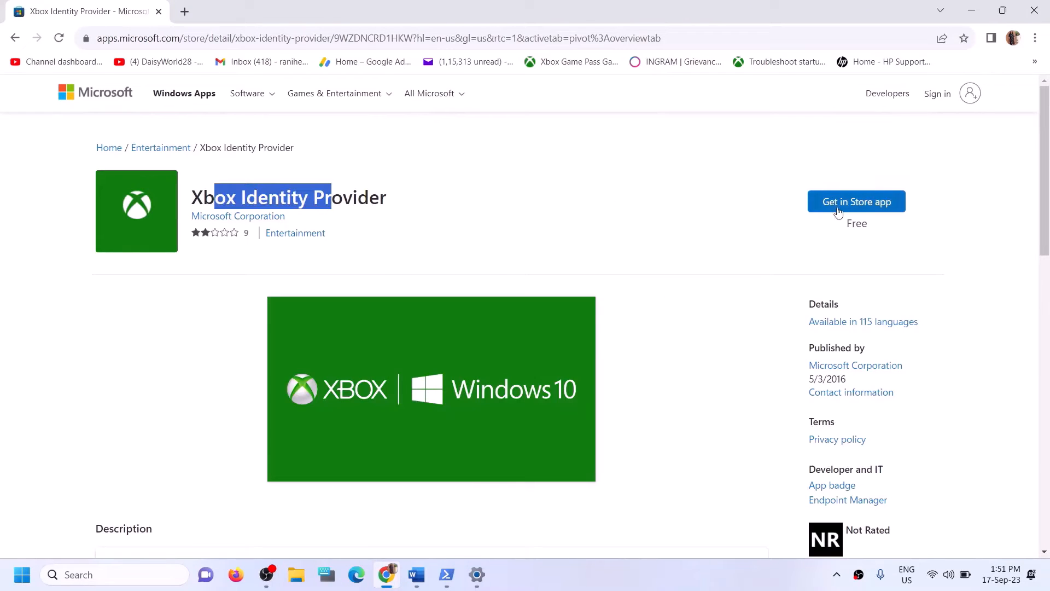
{"action": "left_click", "coordinate": [839, 213]}
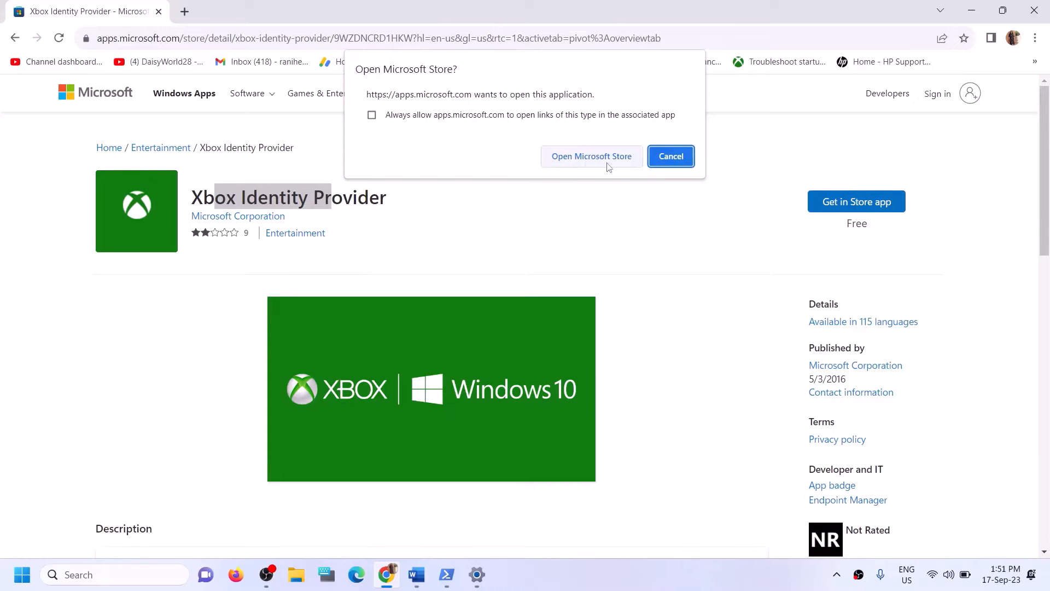
{"action": "left_click", "coordinate": [574, 157]}
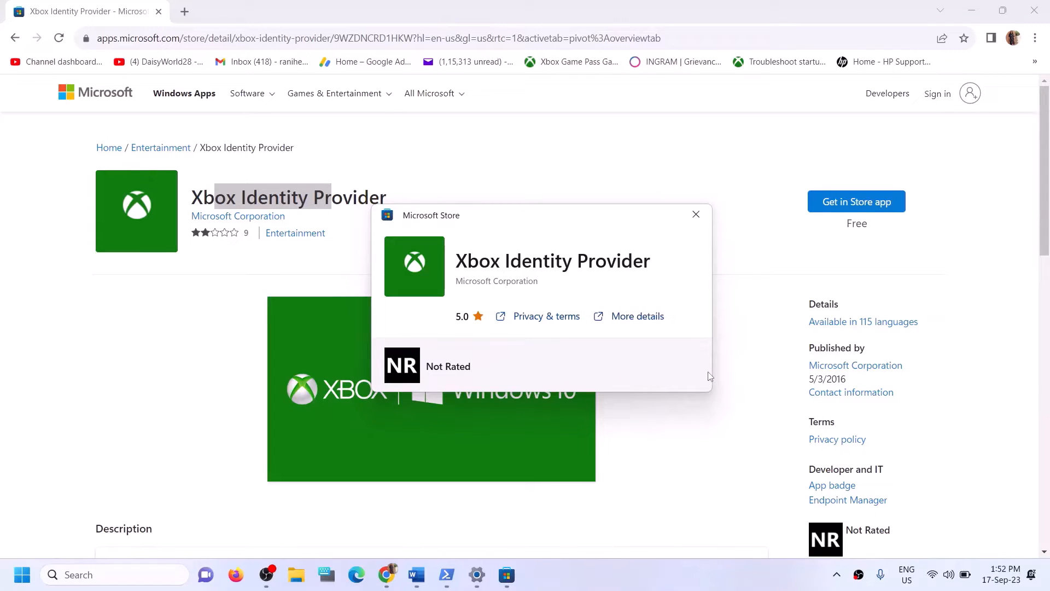
{"action": "left_click", "coordinate": [697, 215]}
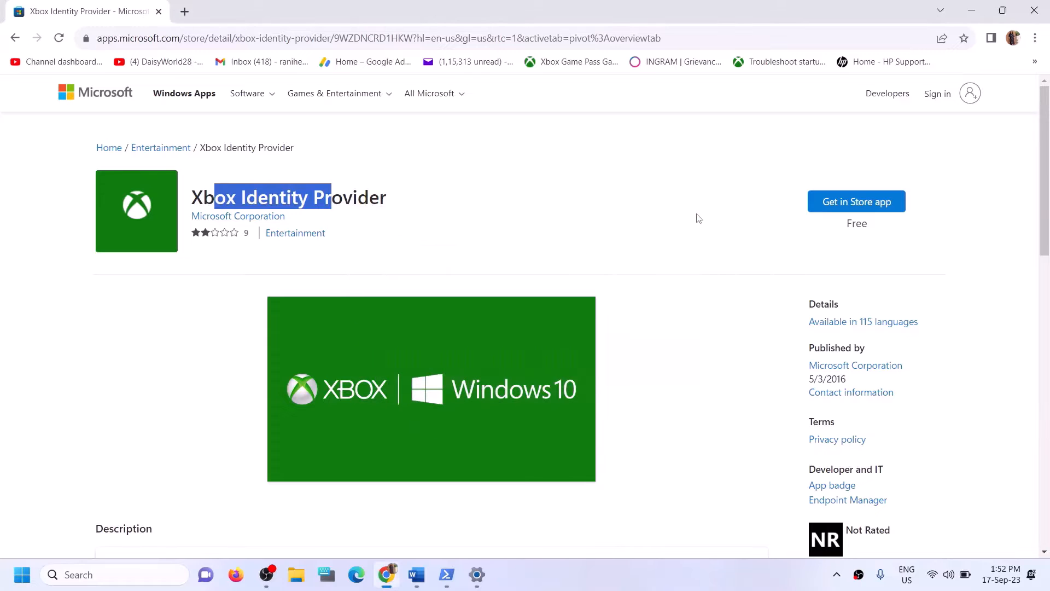
Step: Switch to the Word document and copy the command "get-appxpackage Microsoft.GamingServices | remove-AppxPackage -allusers"
{"action": "left_click", "coordinate": [416, 574]}
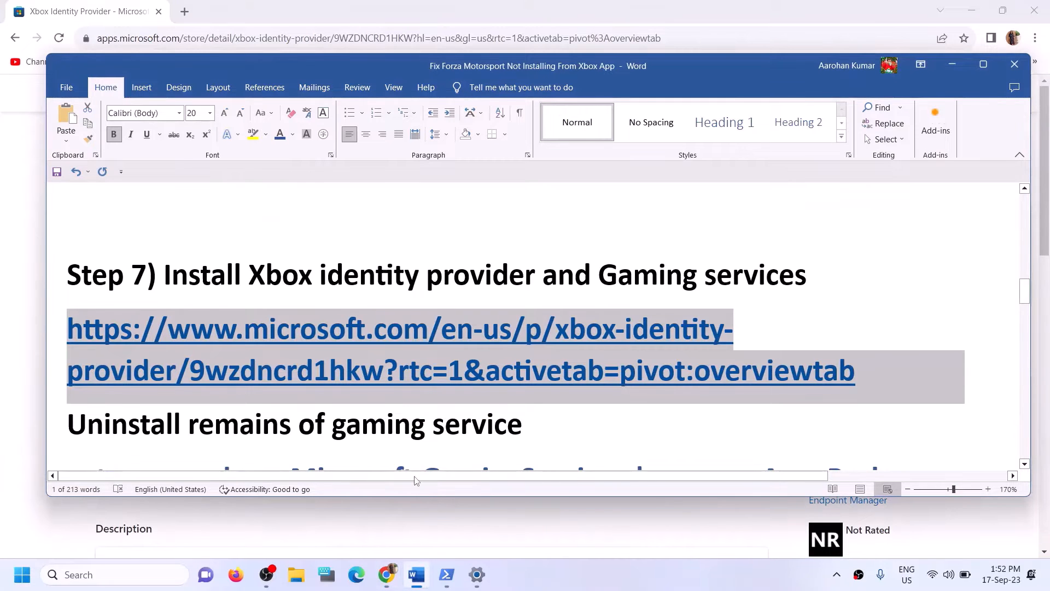
{"action": "scroll", "coordinate": [404, 441], "scroll_direction": "down", "scroll_amount": 3}
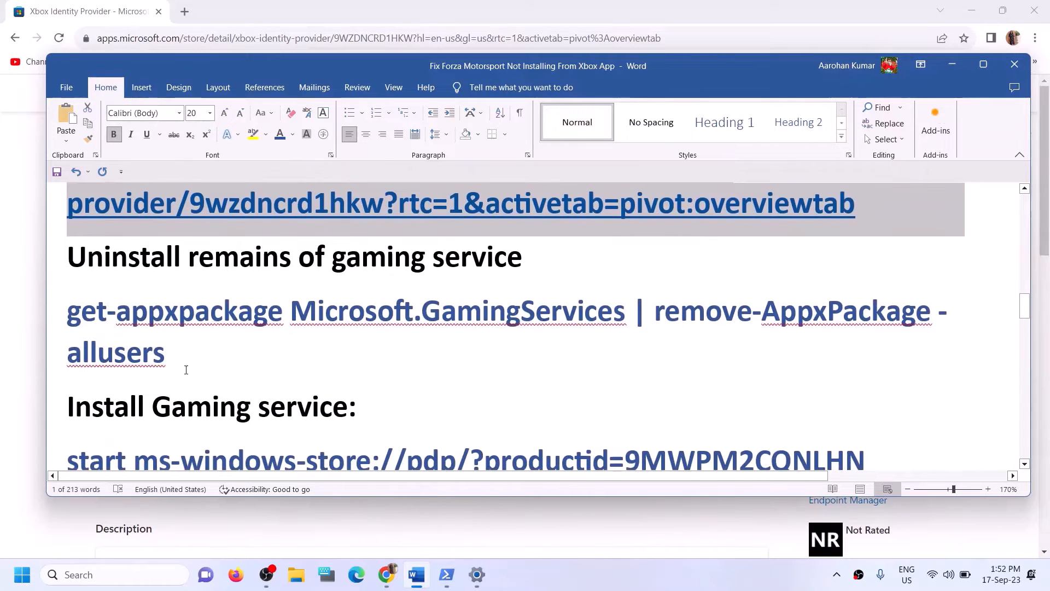
{"action": "triple_click", "coordinate": [87, 333]}
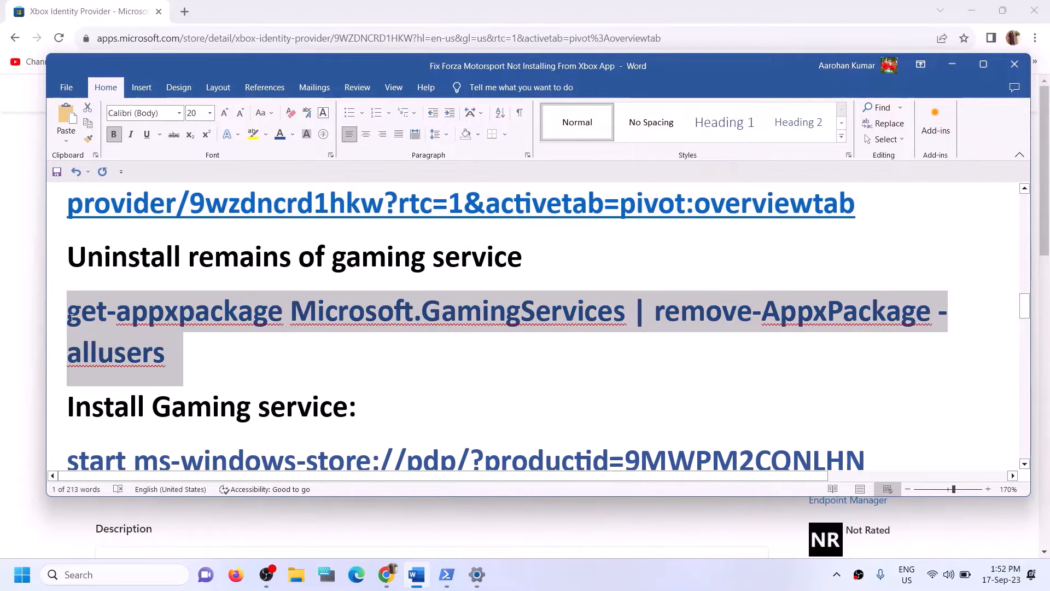
{"action": "right_click", "coordinate": [91, 331]}
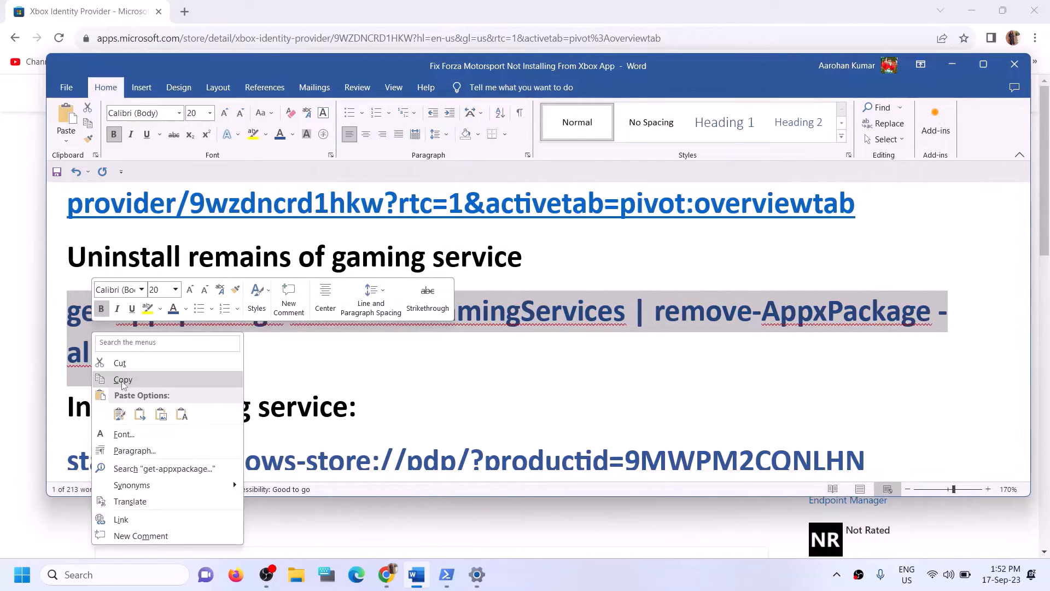
{"action": "left_click", "coordinate": [140, 373]}
Step: Search Windows for "powershell" and run Windows PowerShell as administrator
{"action": "left_click", "coordinate": [144, 572]}
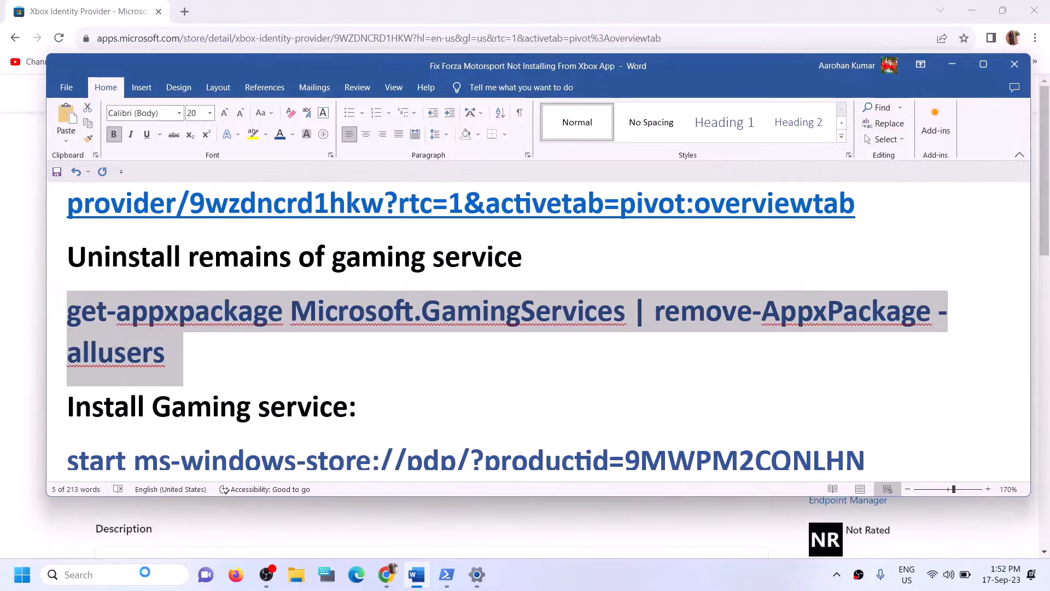
{"action": "type", "text": "power"}
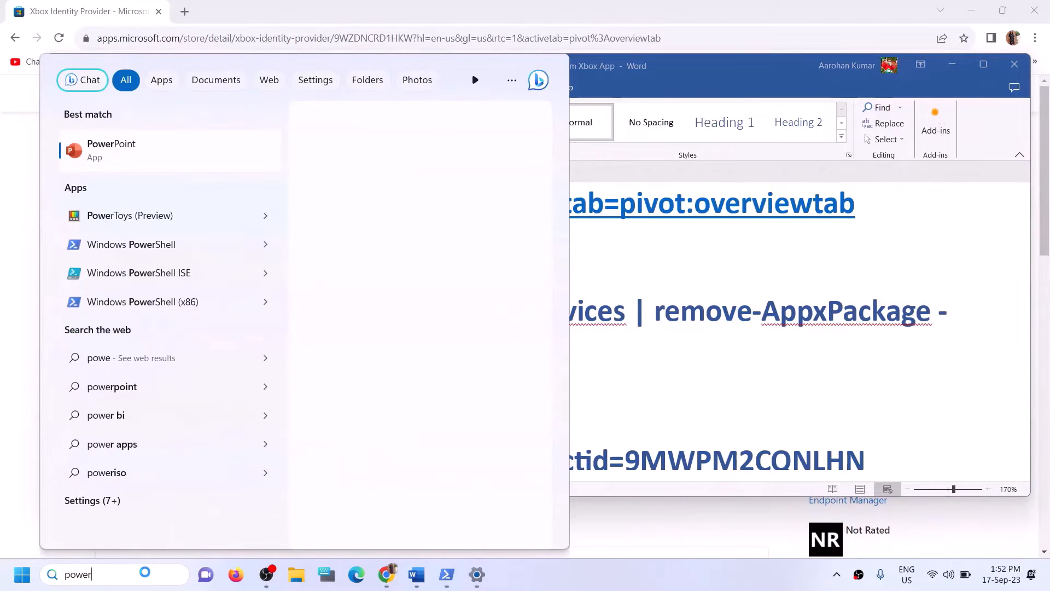
{"action": "type", "text": "shell"}
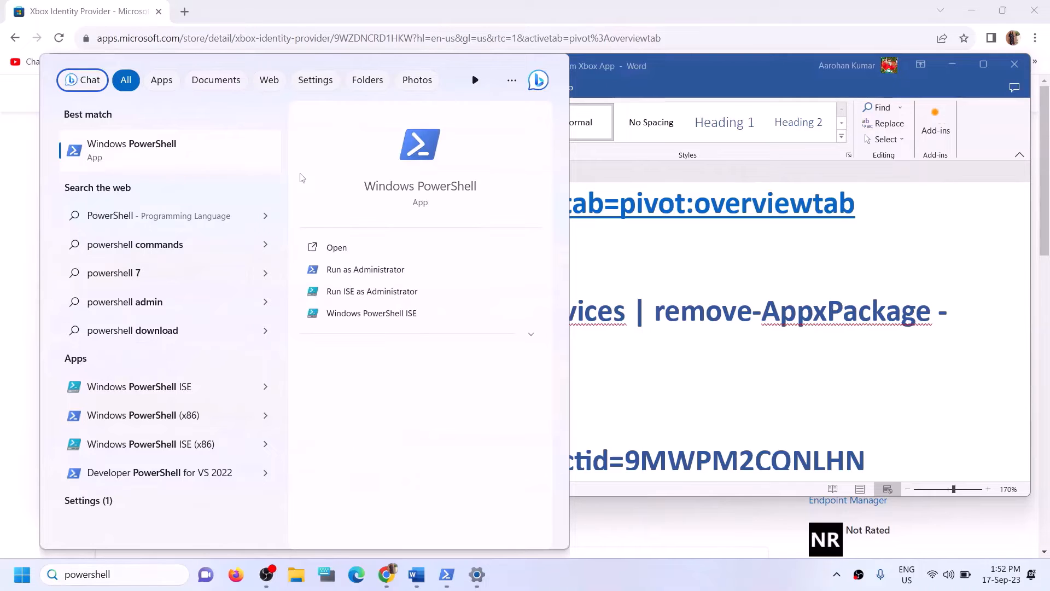
{"action": "right_click", "coordinate": [189, 156]}
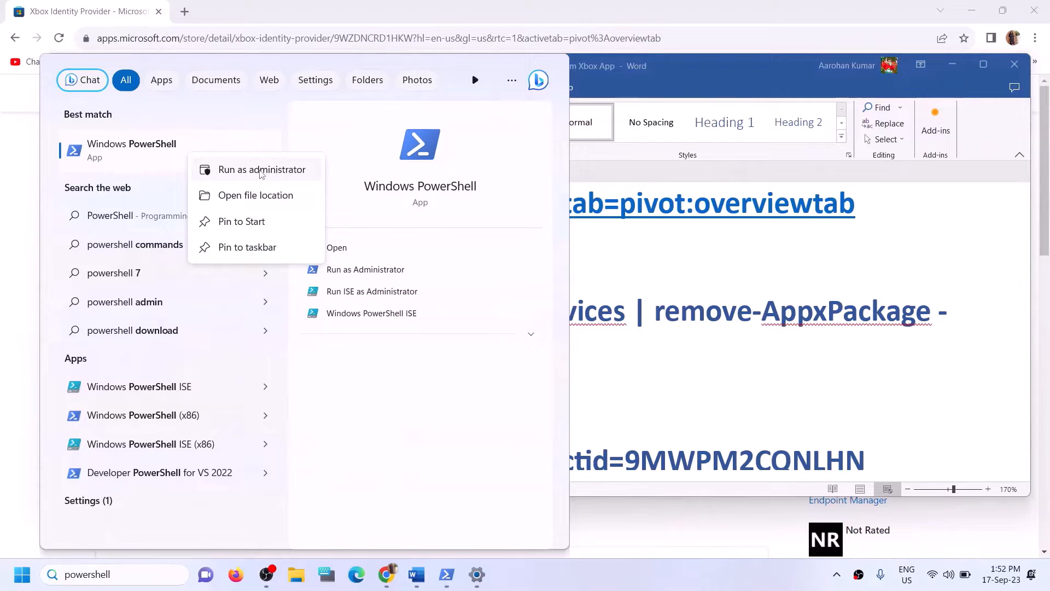
{"action": "left_click", "coordinate": [270, 175]}
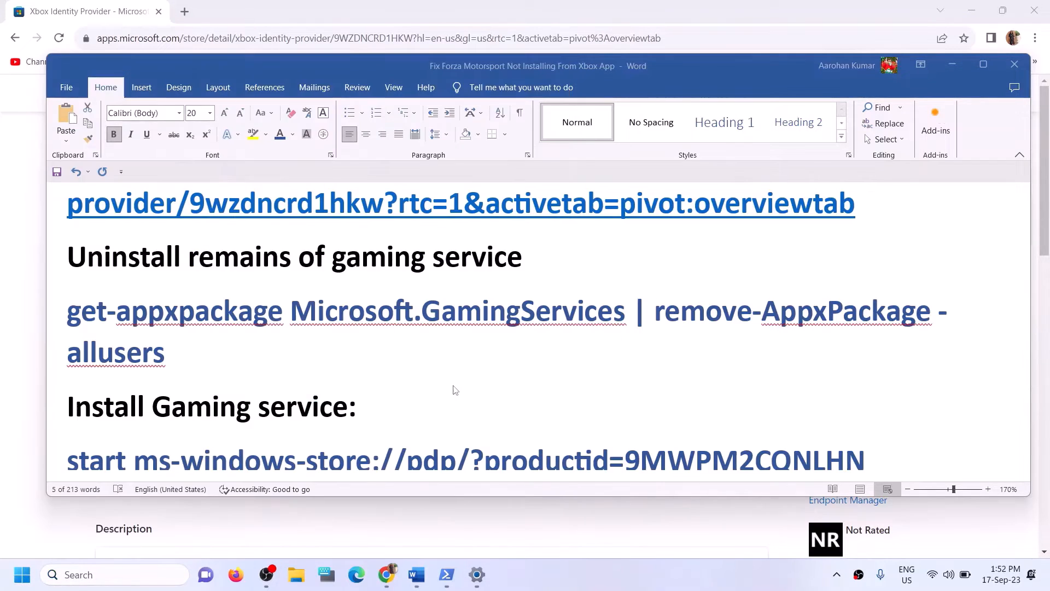
{"action": "left_click", "coordinate": [434, 390]}
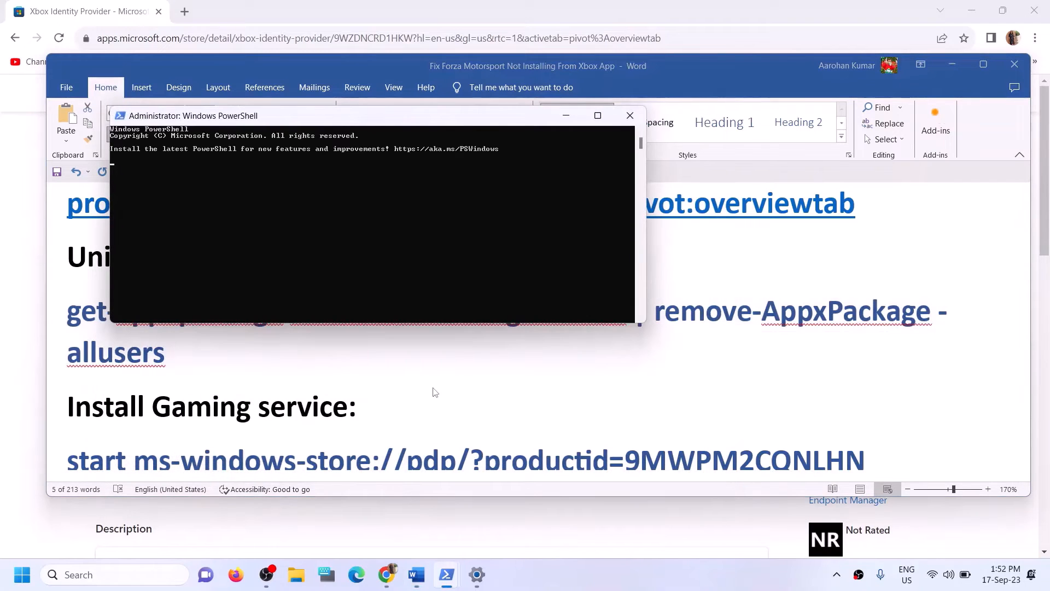
Step: Run the copied Gaming Services removal command in PowerShell, and copy the install command under "Install Gaming service" from the Word document
{"action": "key", "text": "ctrl+v"}
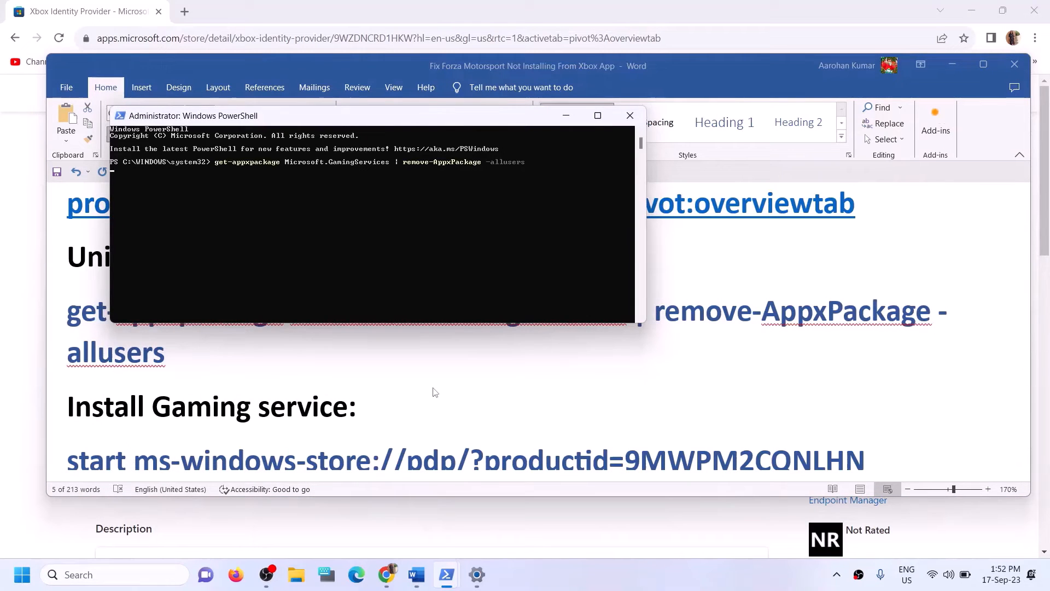
{"action": "left_click", "coordinate": [220, 371]}
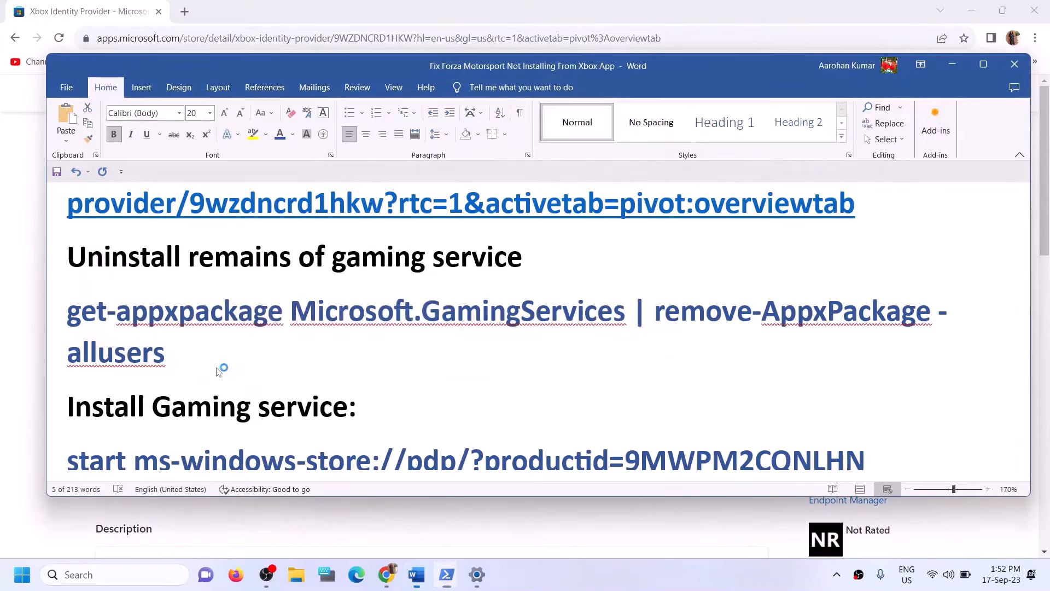
{"action": "scroll", "coordinate": [275, 373], "scroll_direction": "down", "scroll_amount": 2}
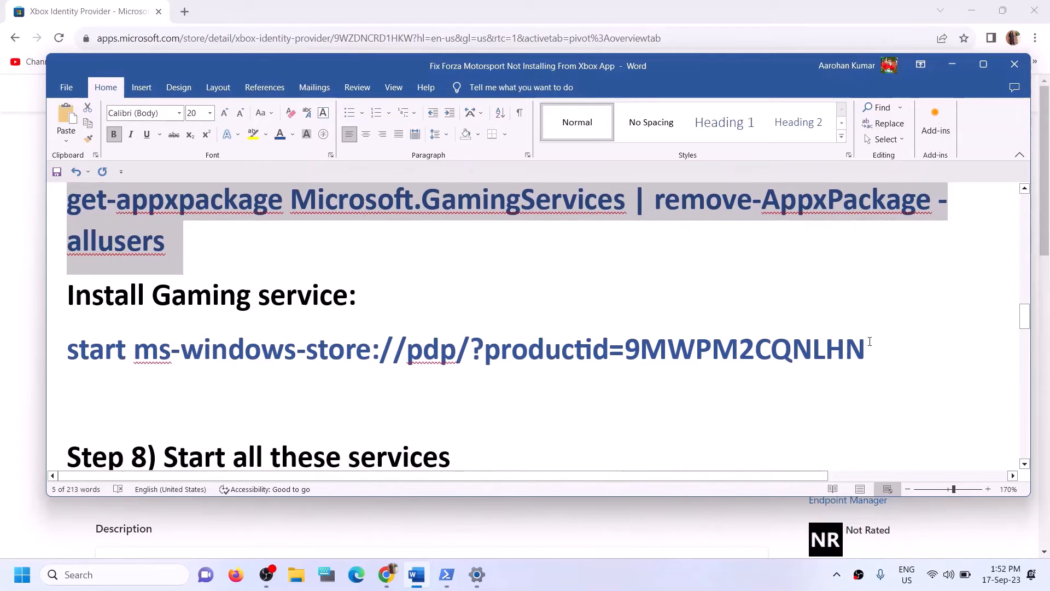
{"action": "left_click_drag", "start_coordinate": [870, 341], "coordinate": [66, 350]}
{"action": "key", "text": "ctrl+c"}
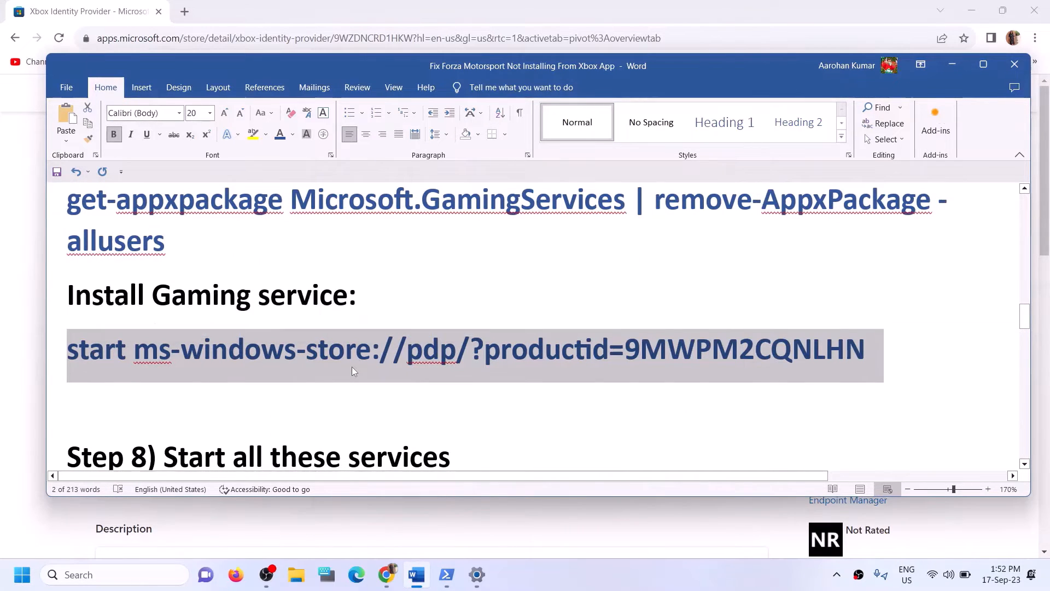
Step: Switch to PowerShell and run "start ms-windows-store://pdp/?productid=9MWPM2CQNLHN" to open the Gaming Services store page
{"action": "key", "text": "alt+Tab"}
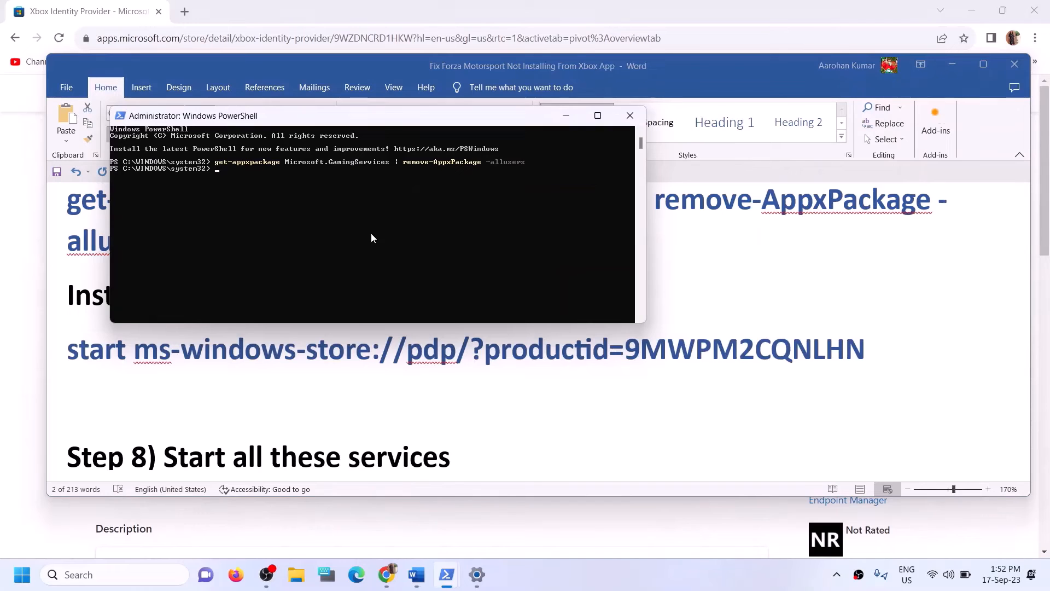
{"action": "key", "text": "ctrl+v"}
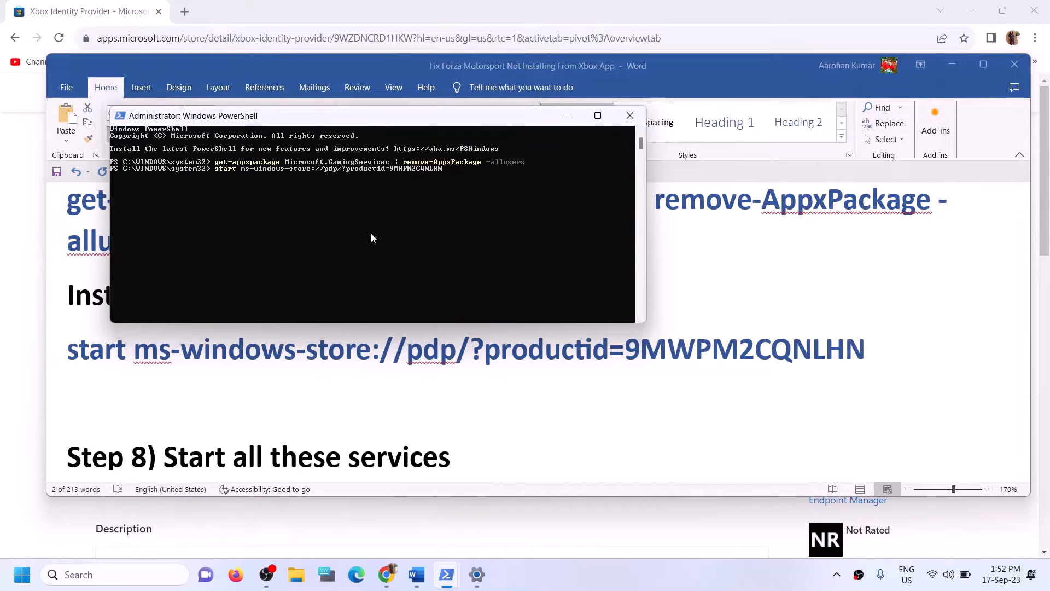
{"action": "key", "text": "Return"}
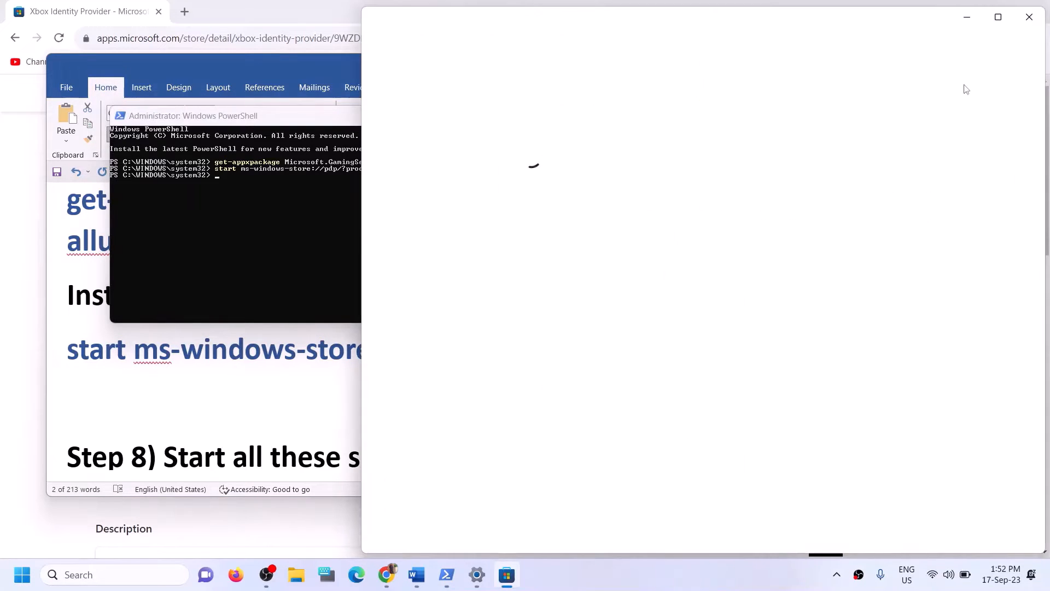
Step: Maximize the Microsoft Store window and start installing Gaming Services
{"action": "left_click", "coordinate": [998, 18]}
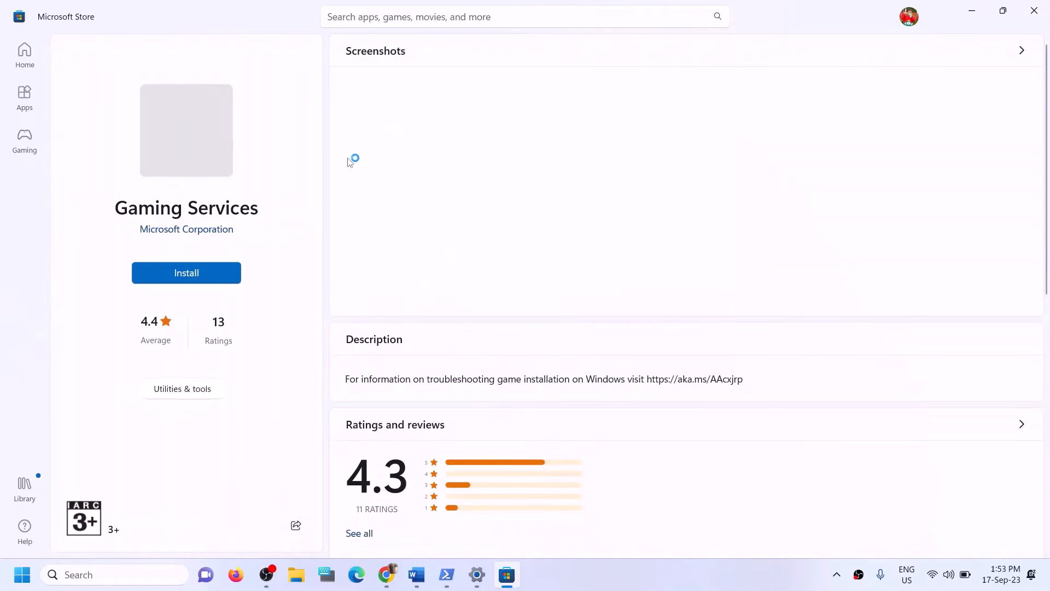
{"action": "left_click", "coordinate": [200, 280]}
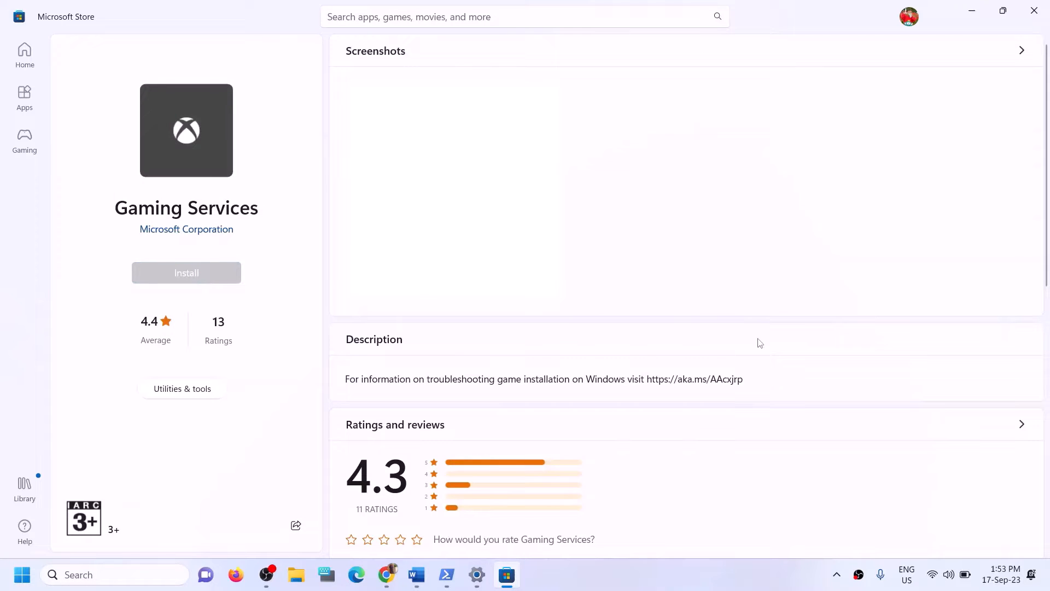
{"action": "left_click", "coordinate": [452, 397]}
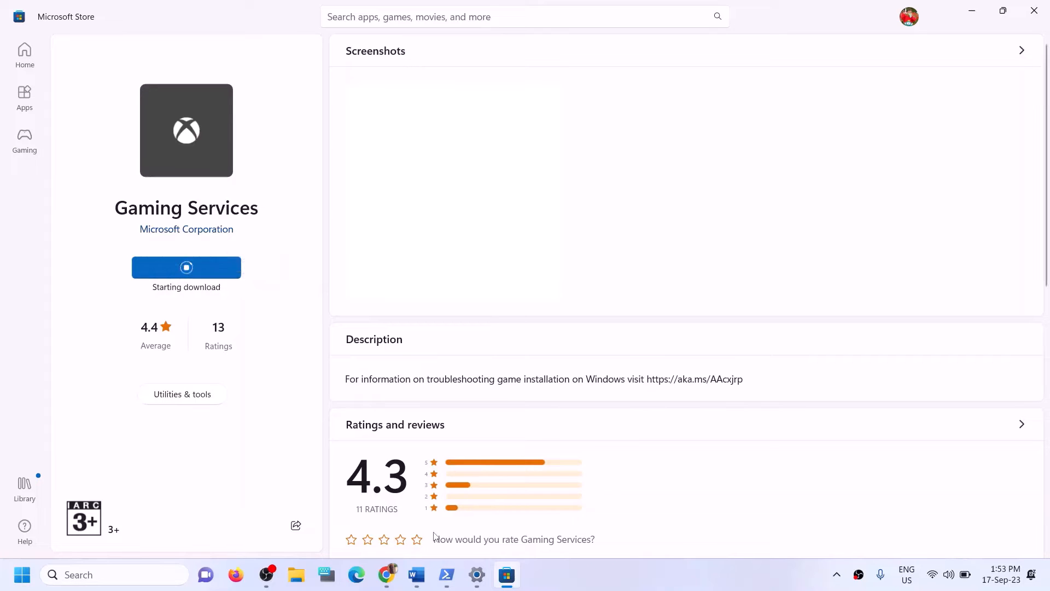
Step: Switch to Step 8 in the Word document, and search Windows for "services" to open the Services app
{"action": "left_click", "coordinate": [416, 492]}
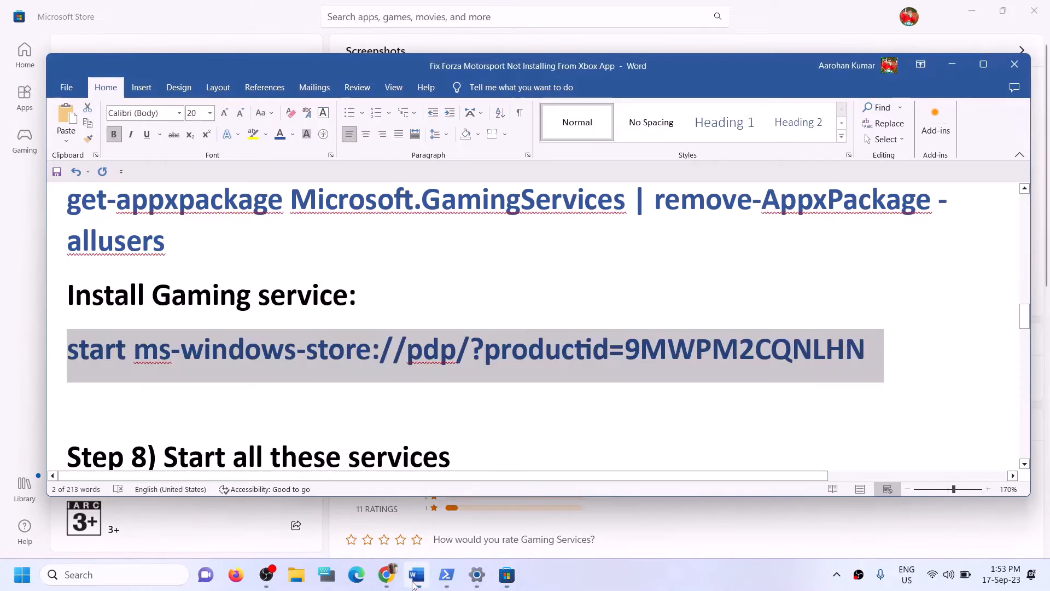
{"action": "scroll", "coordinate": [319, 399], "scroll_direction": "down", "scroll_amount": 5}
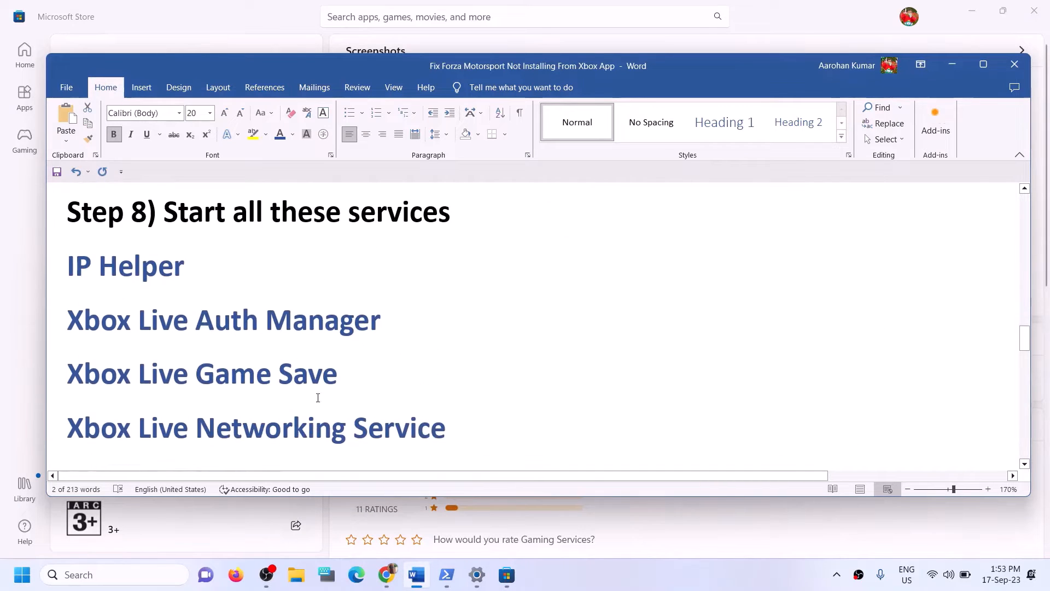
{"action": "left_click_drag", "start_coordinate": [150, 240], "coordinate": [539, 244]}
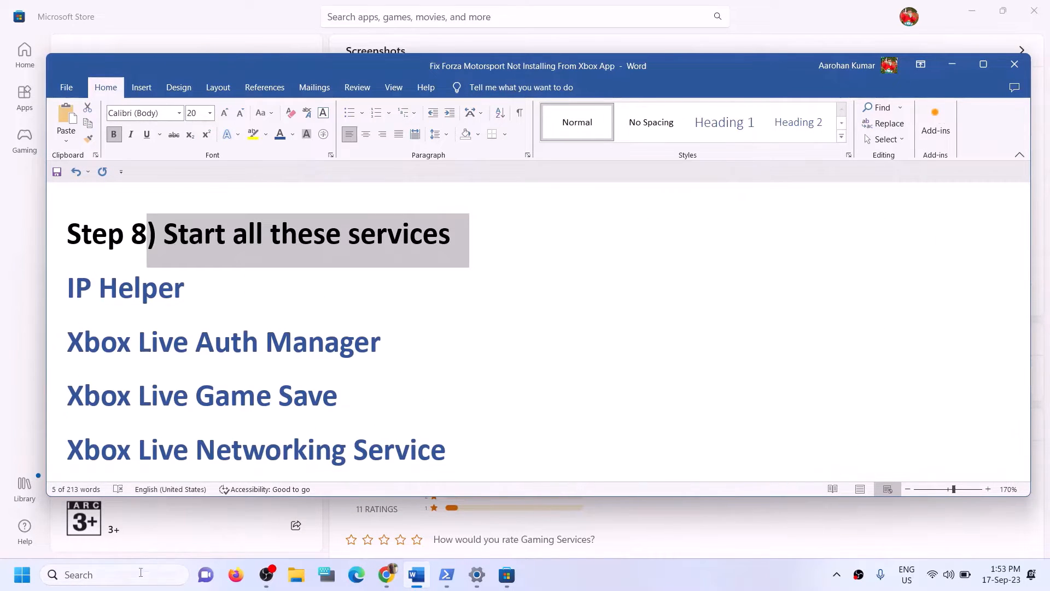
{"action": "left_click", "coordinate": [109, 574]}
{"action": "type", "text": "services"}
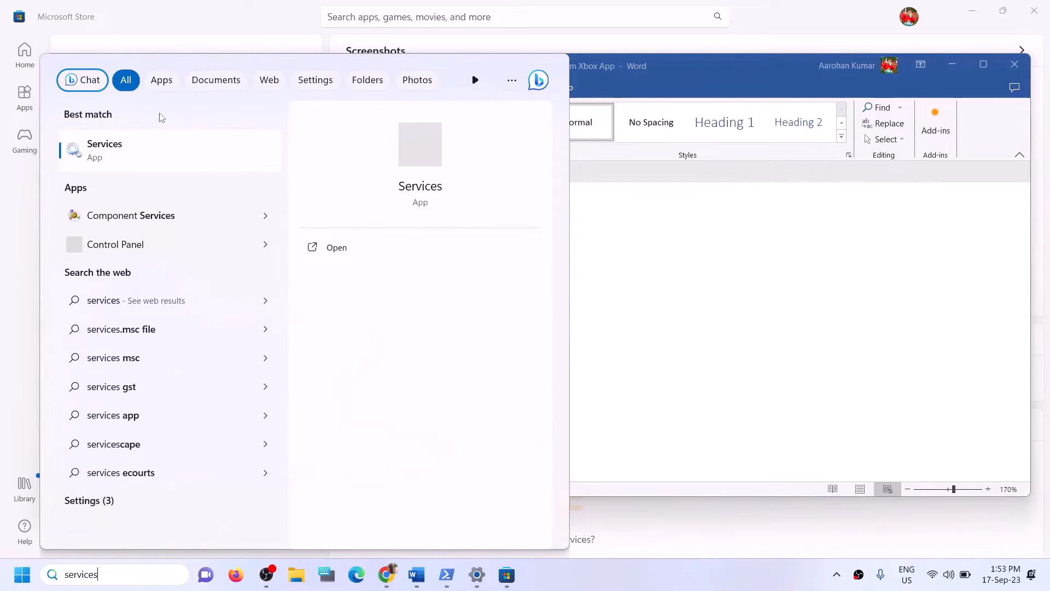
{"action": "left_click", "coordinate": [115, 150]}
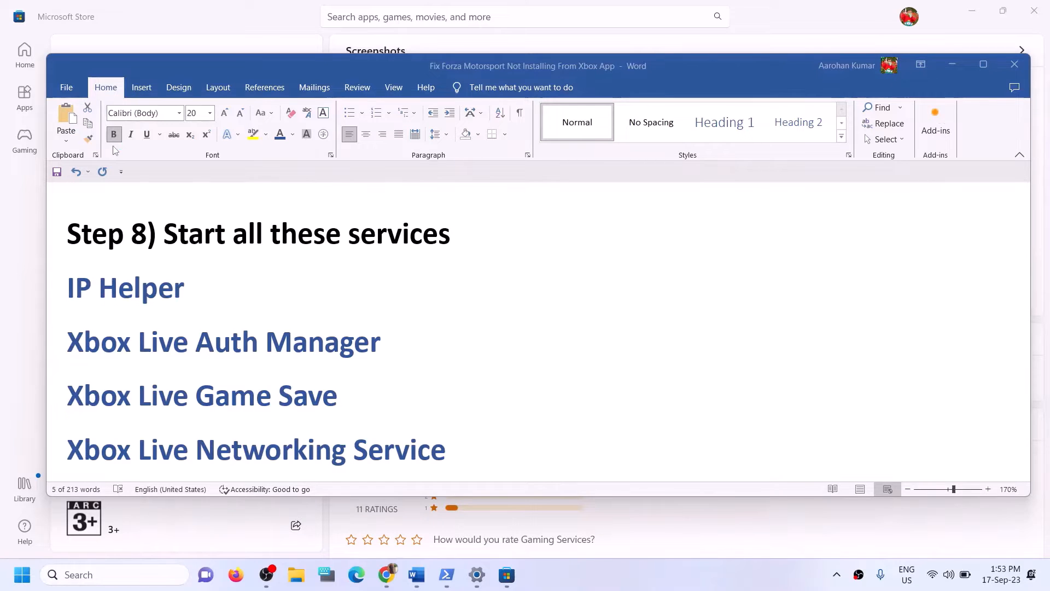
Step: Find the IP Helper service, set its startup type to Automatic and apply the change
{"action": "left_click", "coordinate": [328, 354]}
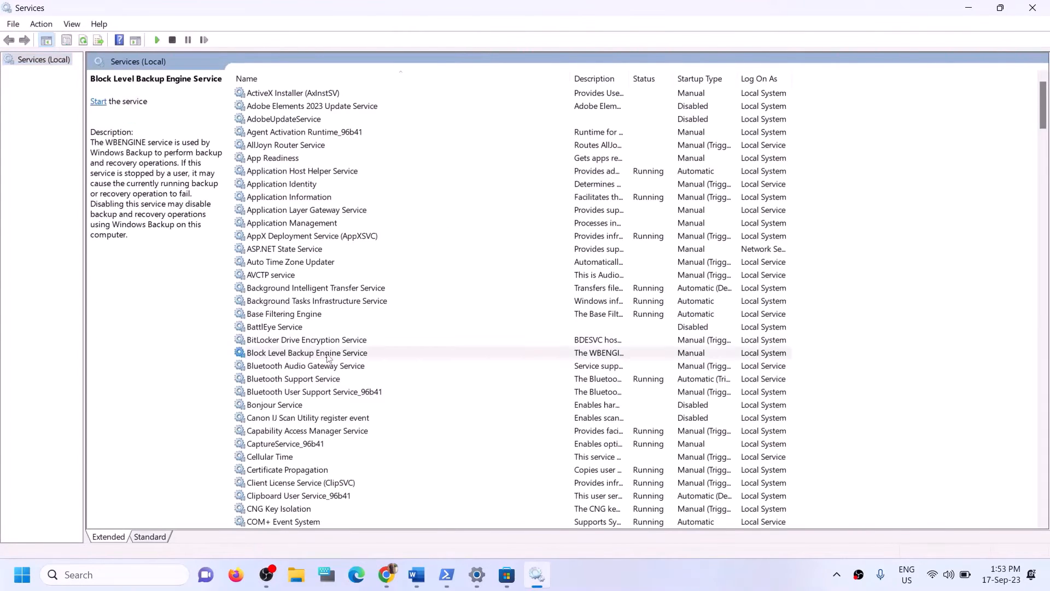
{"action": "key", "text": "i"}
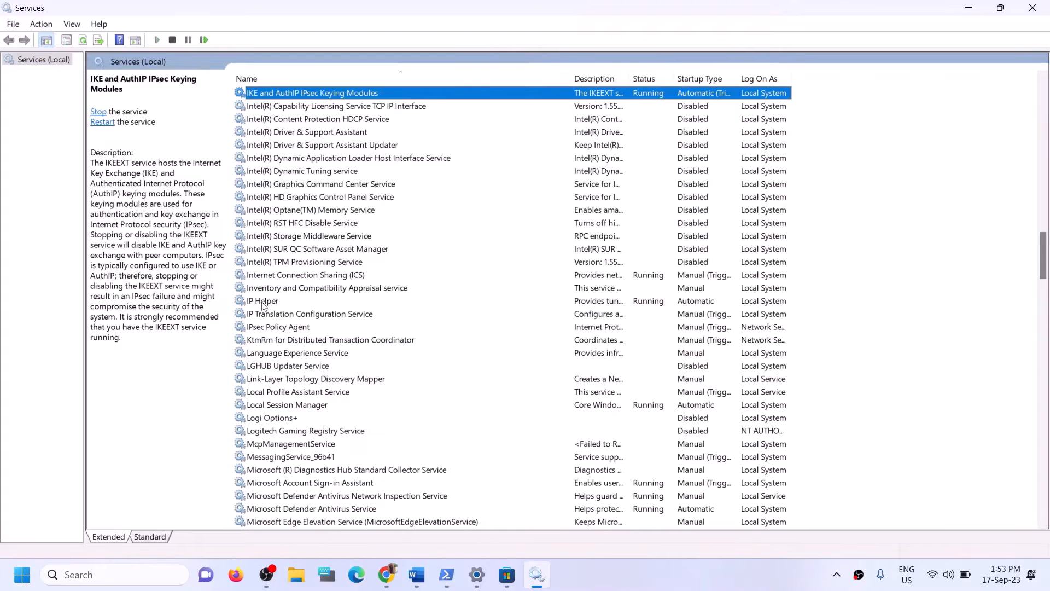
{"action": "left_click", "coordinate": [263, 302]}
{"action": "double_click", "coordinate": [278, 305]}
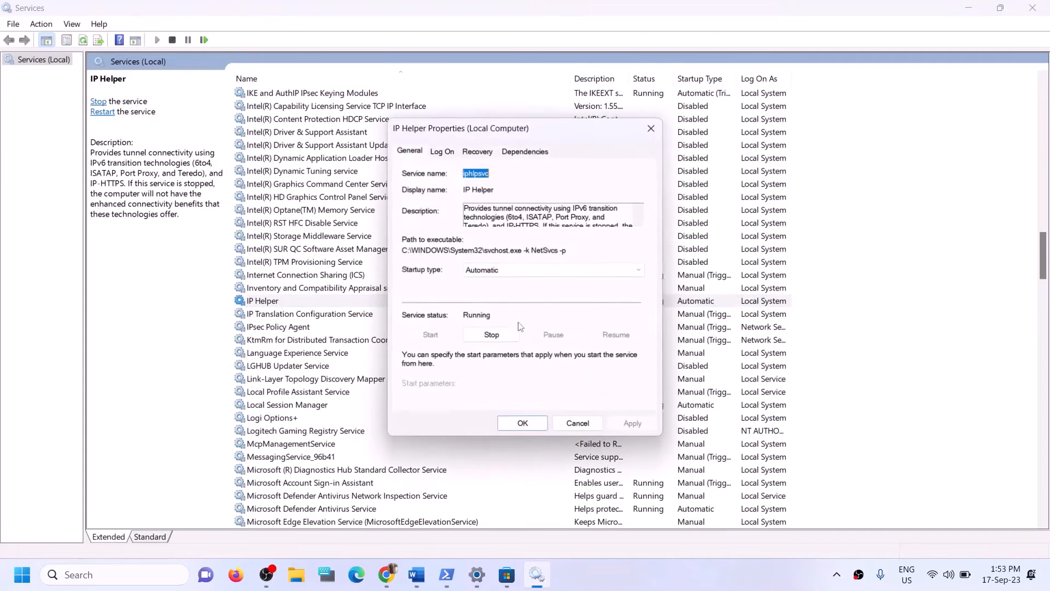
{"action": "left_click", "coordinate": [505, 270]}
{"action": "left_click", "coordinate": [491, 300]}
{"action": "left_click", "coordinate": [492, 270]}
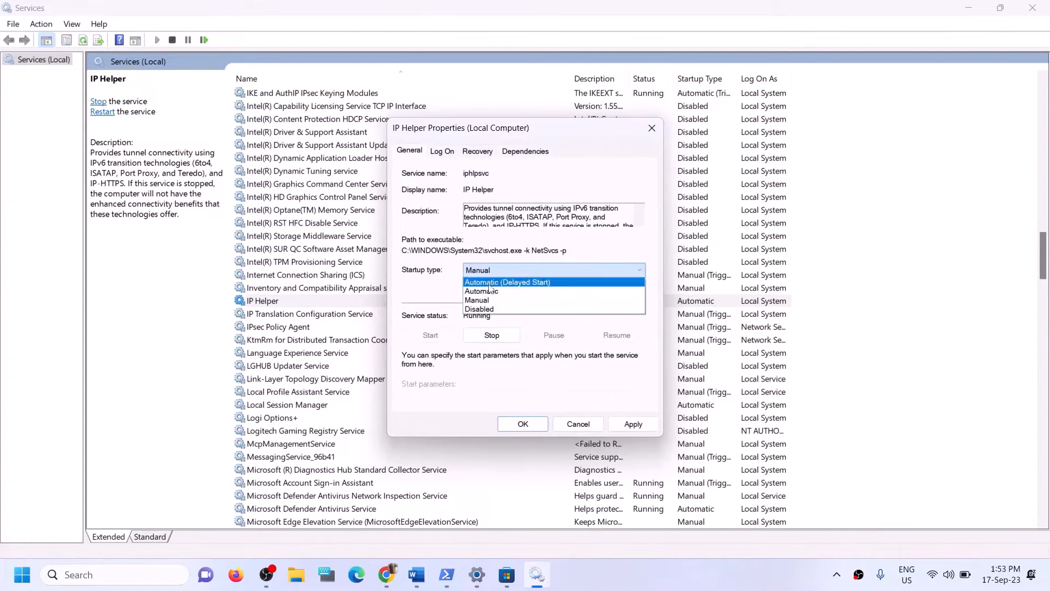
{"action": "left_click", "coordinate": [490, 291]}
{"action": "left_click", "coordinate": [623, 424]}
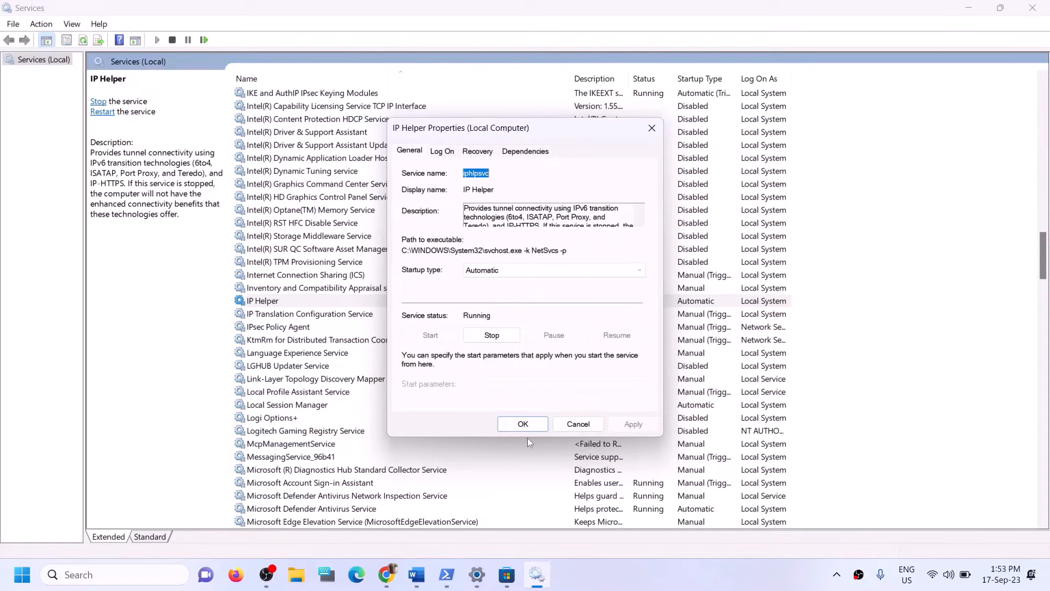
{"action": "left_click", "coordinate": [515, 422]}
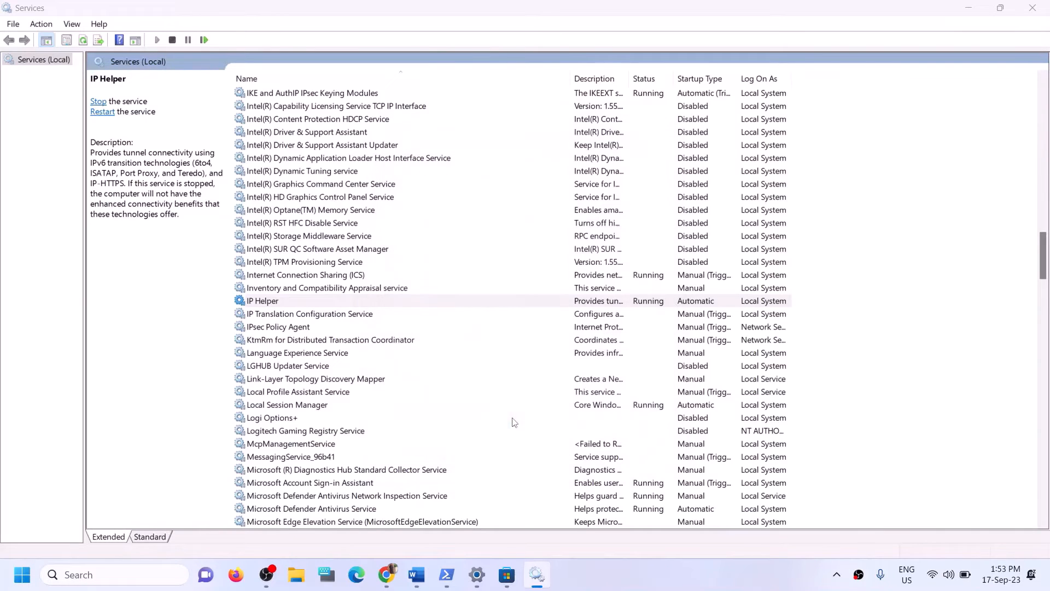
Step: Find the Xbox Accessory Management Service and apply the Automatic startup type in its properties
{"action": "left_click", "coordinate": [350, 418]}
{"action": "key", "text": "x"}
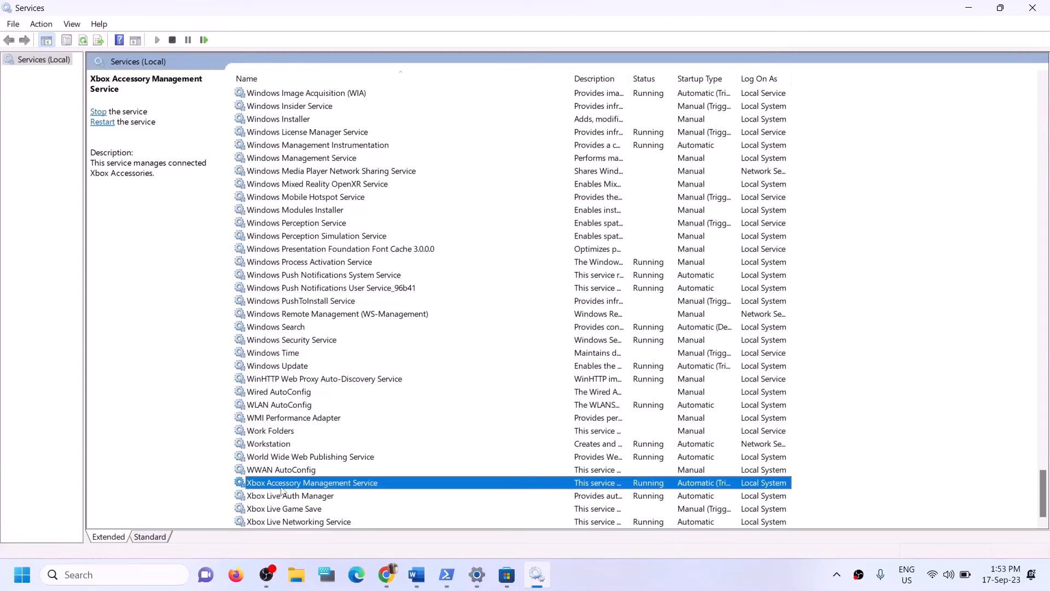
{"action": "double_click", "coordinate": [360, 484]}
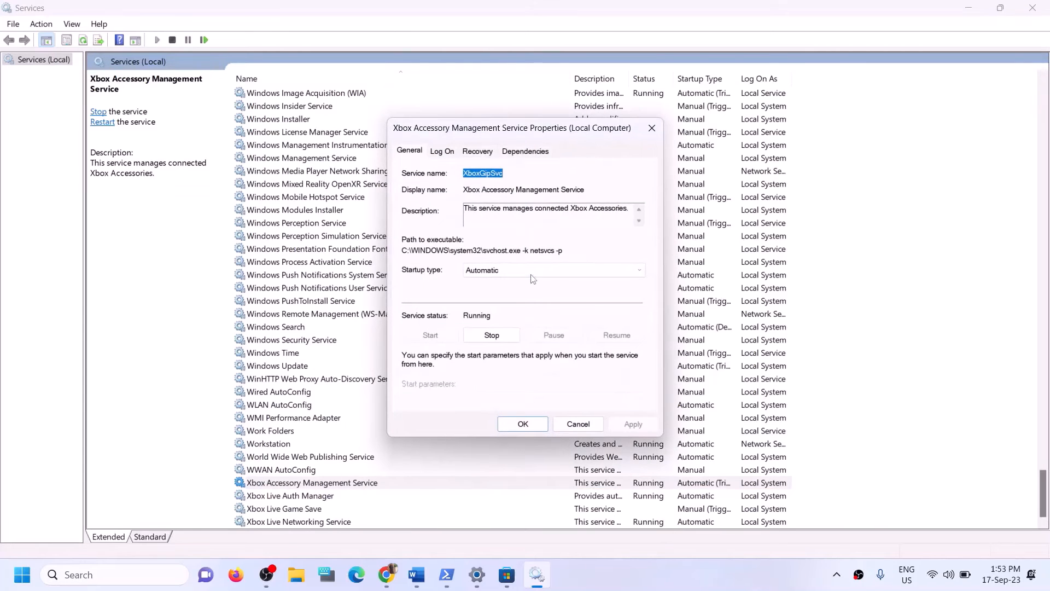
{"action": "left_click", "coordinate": [531, 273]}
{"action": "left_click", "coordinate": [630, 428]}
{"action": "left_click", "coordinate": [528, 423]}
Step: Set the Xbox Live Auth Manager service's startup type to Automatic and close its properties
{"action": "double_click", "coordinate": [308, 497]}
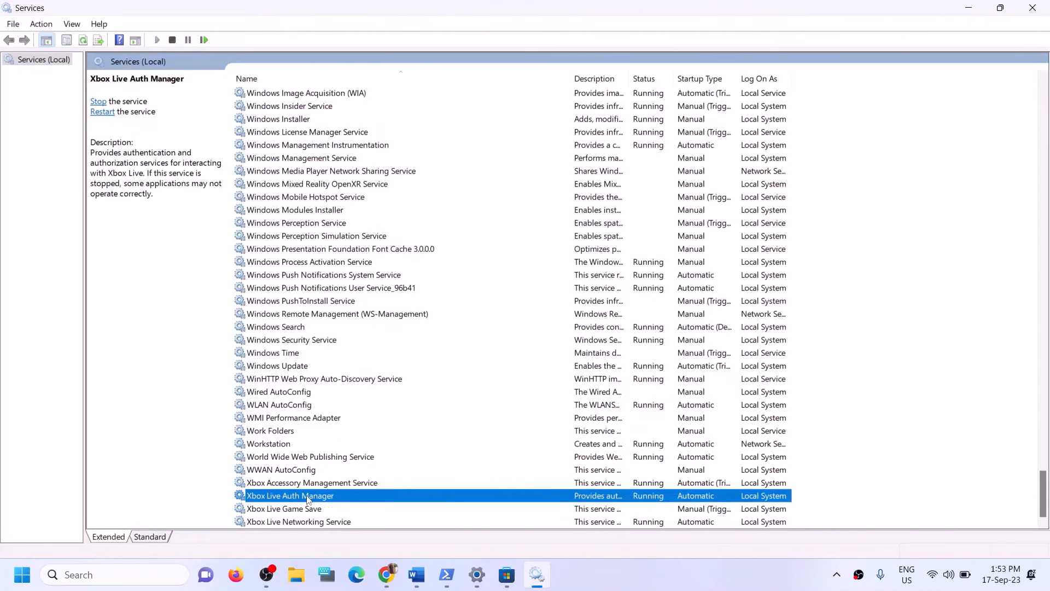
{"action": "left_click", "coordinate": [528, 271]}
{"action": "left_click", "coordinate": [481, 291]}
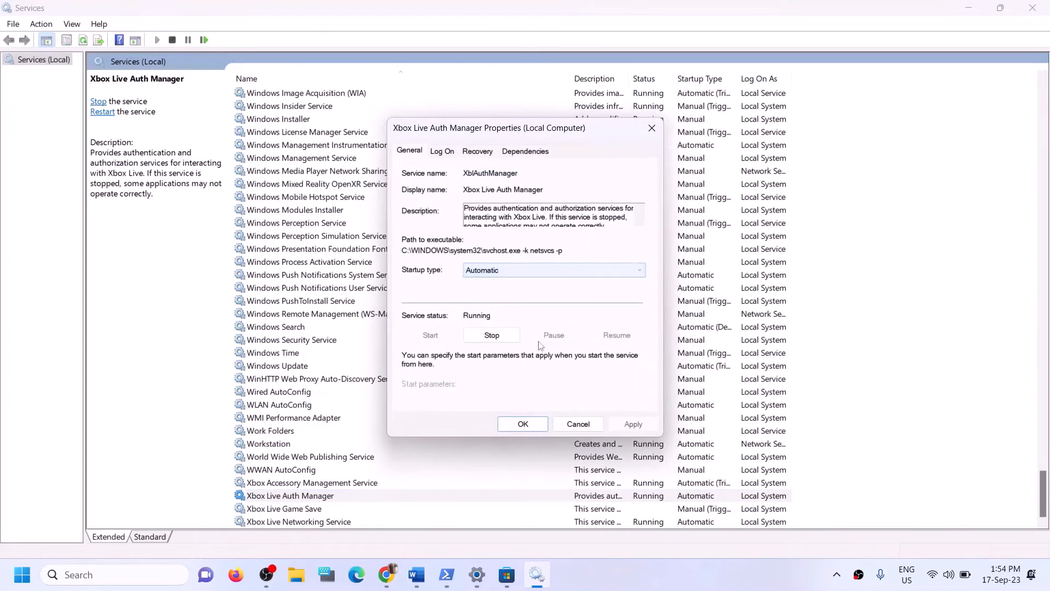
{"action": "left_click", "coordinate": [633, 424]}
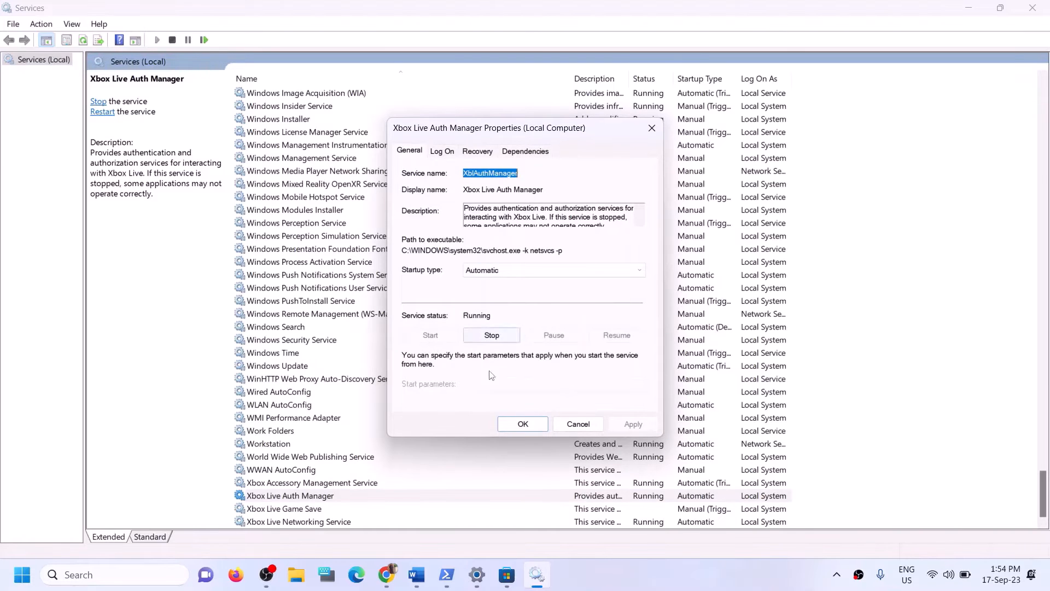
{"action": "left_click", "coordinate": [523, 424]}
Step: Set the Xbox Live Game Save service's startup type to Automatic and start the service
{"action": "key", "text": "Down"}
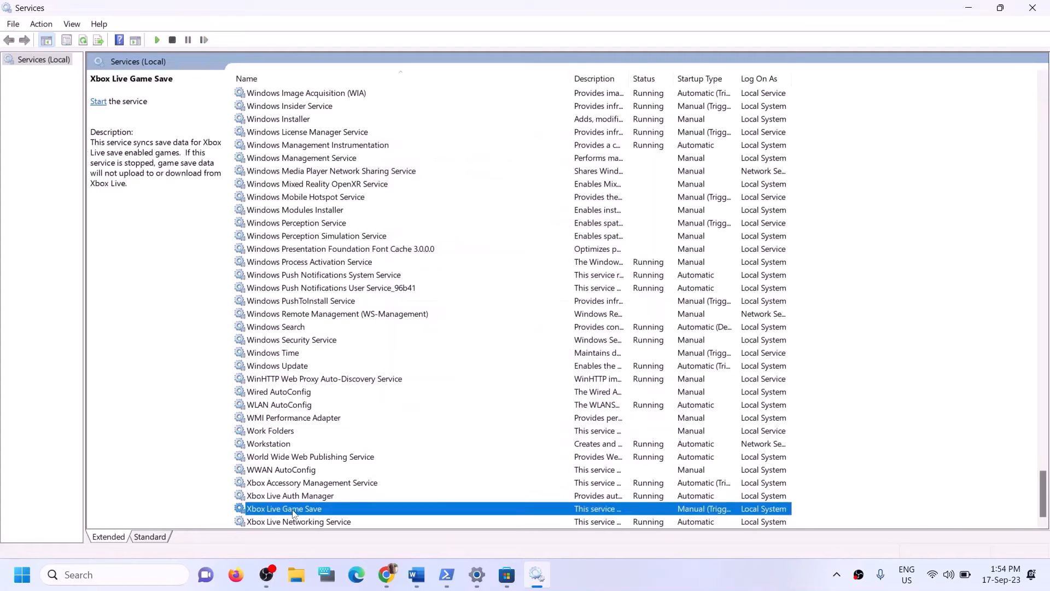
{"action": "key", "text": "Return"}
{"action": "left_click", "coordinate": [515, 269]}
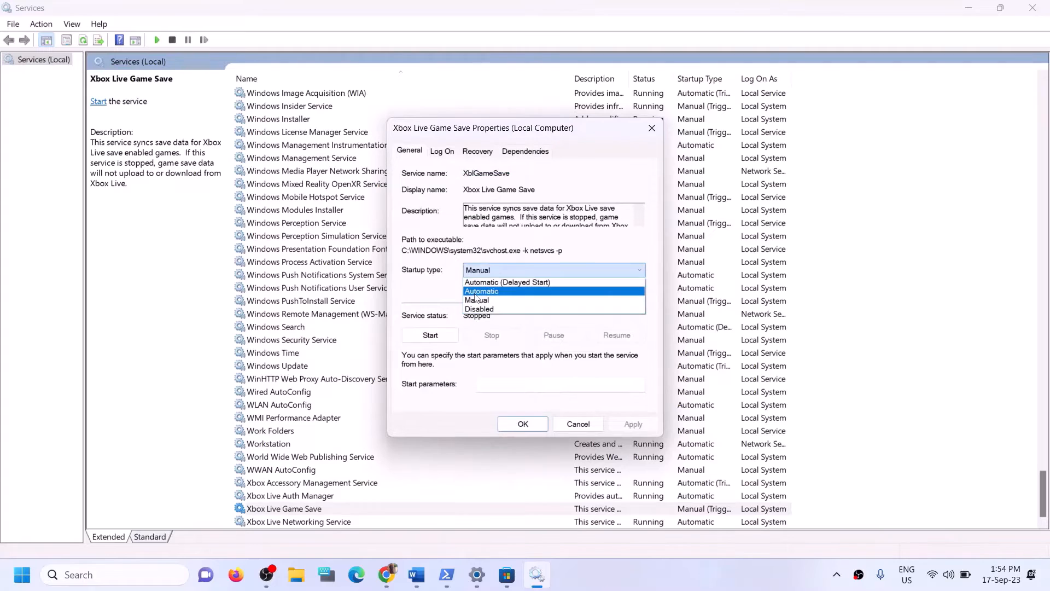
{"action": "left_click", "coordinate": [481, 279]}
{"action": "left_click", "coordinate": [633, 424]}
{"action": "left_click", "coordinate": [430, 334]}
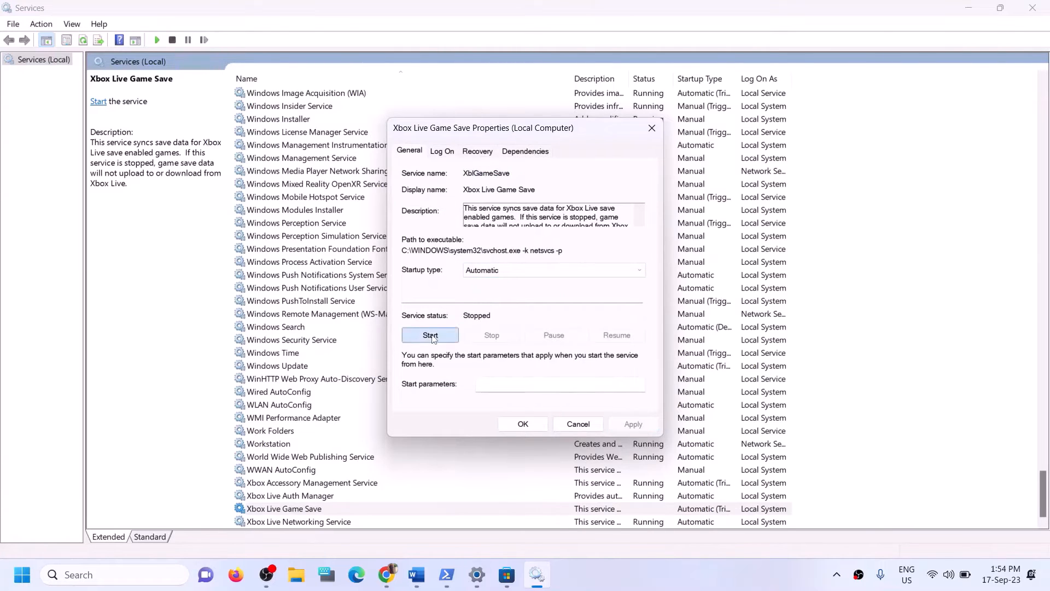
{"action": "left_click", "coordinate": [520, 428]}
Step: Set the Xbox Live Networking Service's startup type to Automatic and close its properties
{"action": "double_click", "coordinate": [311, 522]}
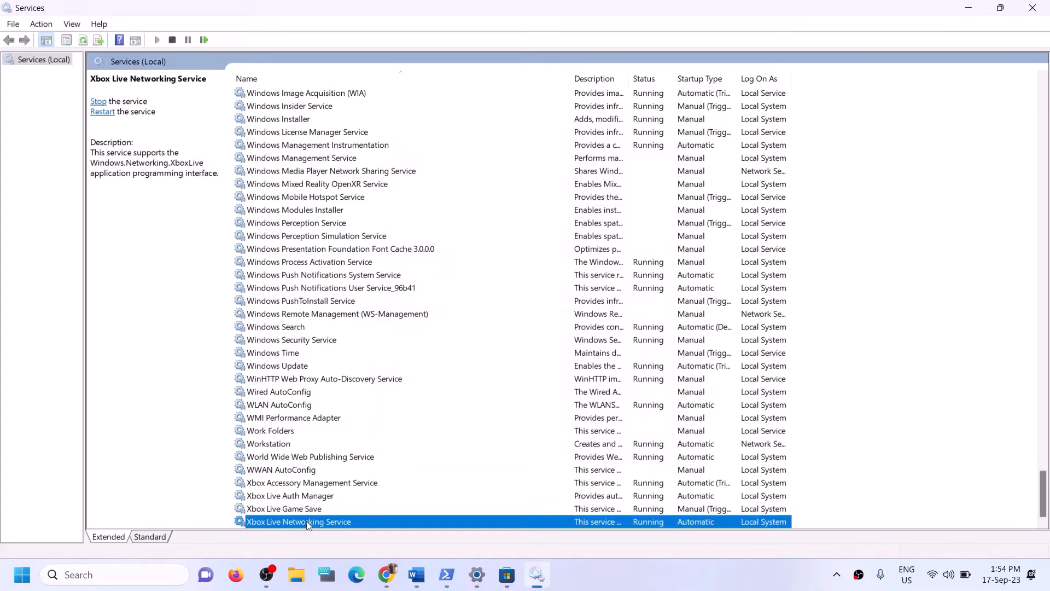
{"action": "left_click", "coordinate": [516, 270]}
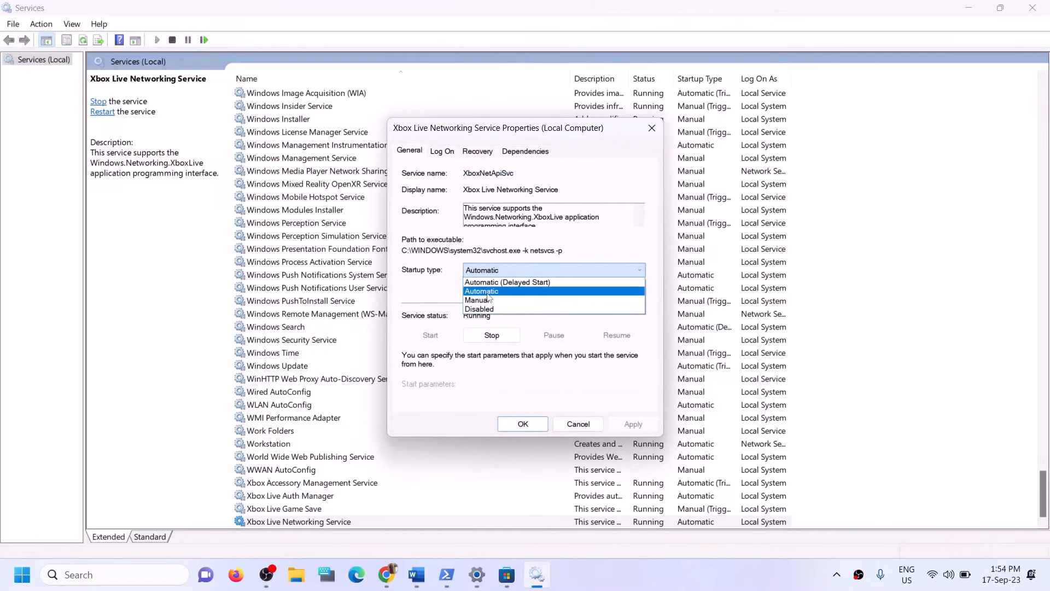
{"action": "left_click", "coordinate": [491, 290]}
{"action": "left_click", "coordinate": [633, 424]}
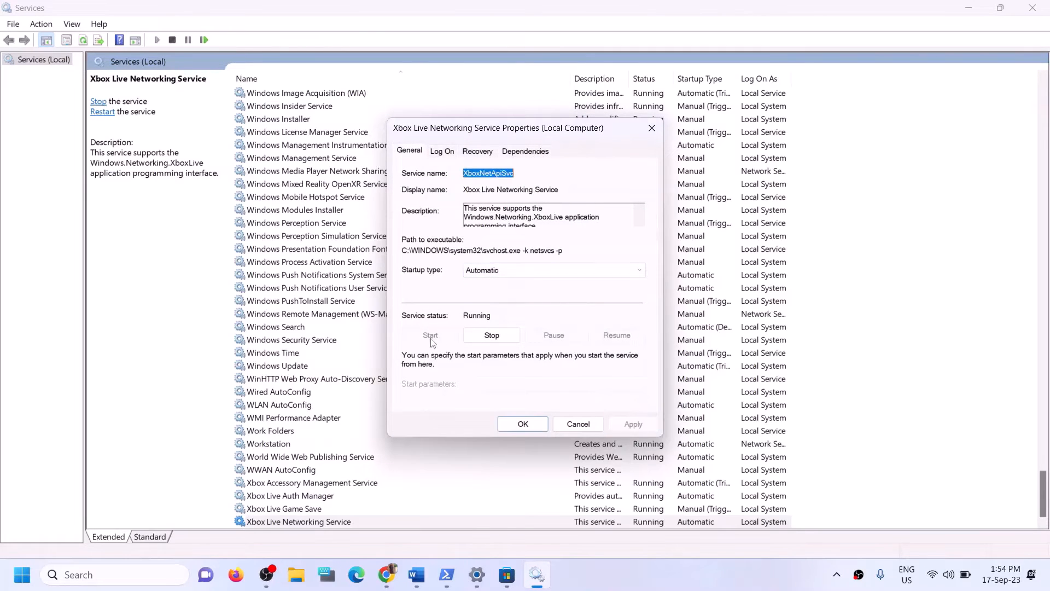
{"action": "left_click", "coordinate": [515, 426]}
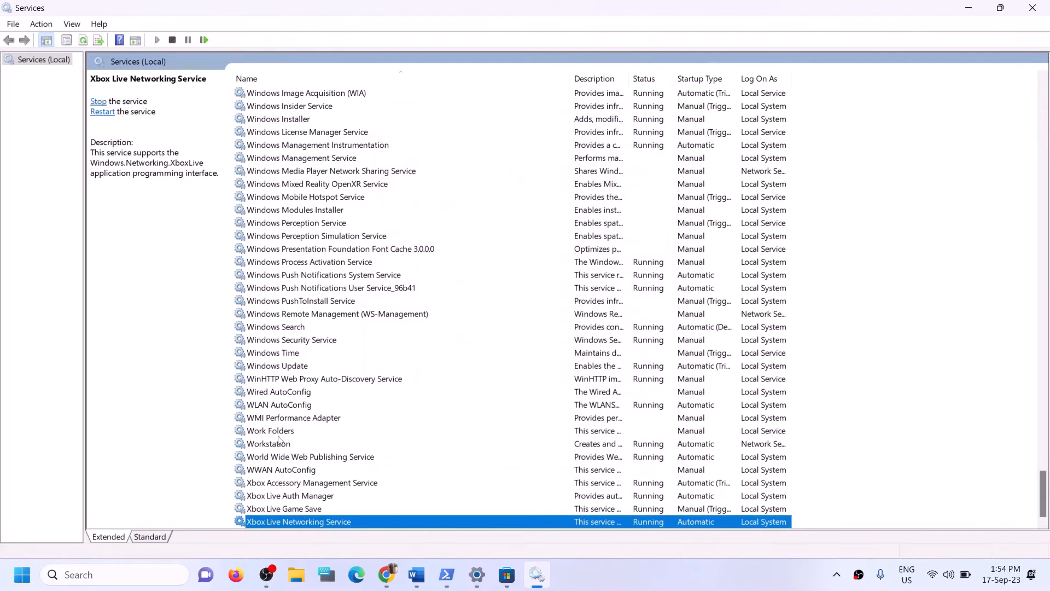
Step: Set the Windows Update service's startup type to Automatic and close its properties
{"action": "left_click", "coordinate": [302, 367]}
{"action": "double_click", "coordinate": [427, 366]}
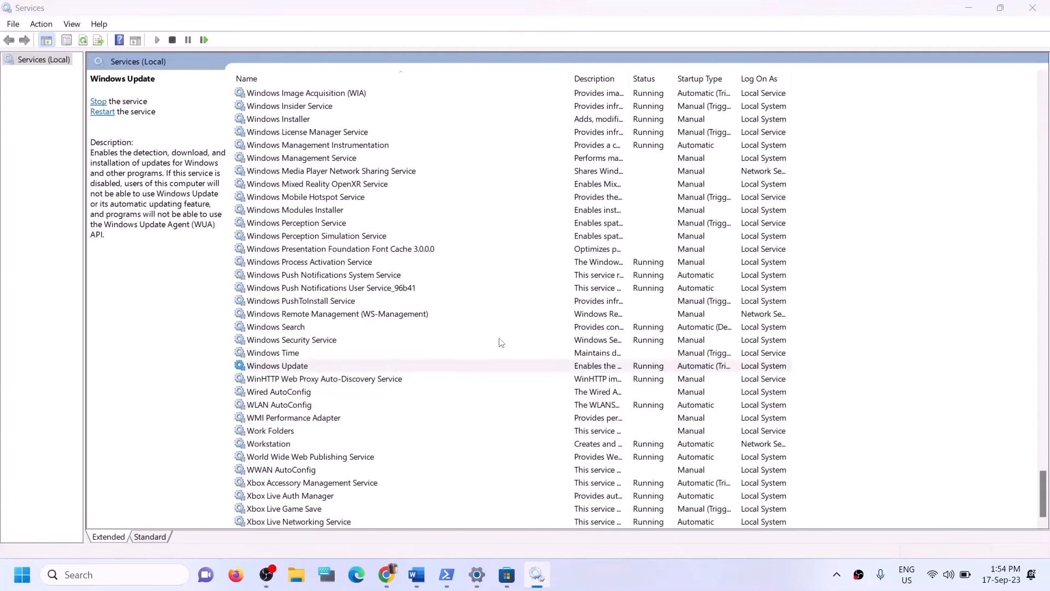
{"action": "left_click", "coordinate": [522, 271]}
{"action": "left_click", "coordinate": [505, 291]}
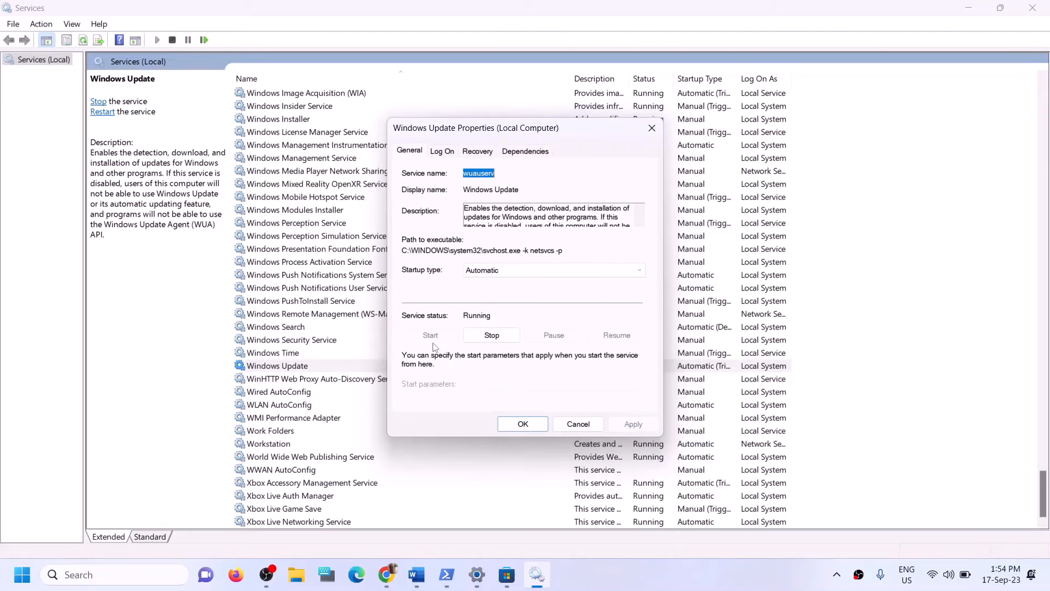
{"action": "left_click", "coordinate": [523, 424]}
Step: Find the two Gaming Services entries in the services list and check their status
{"action": "left_click", "coordinate": [355, 290]}
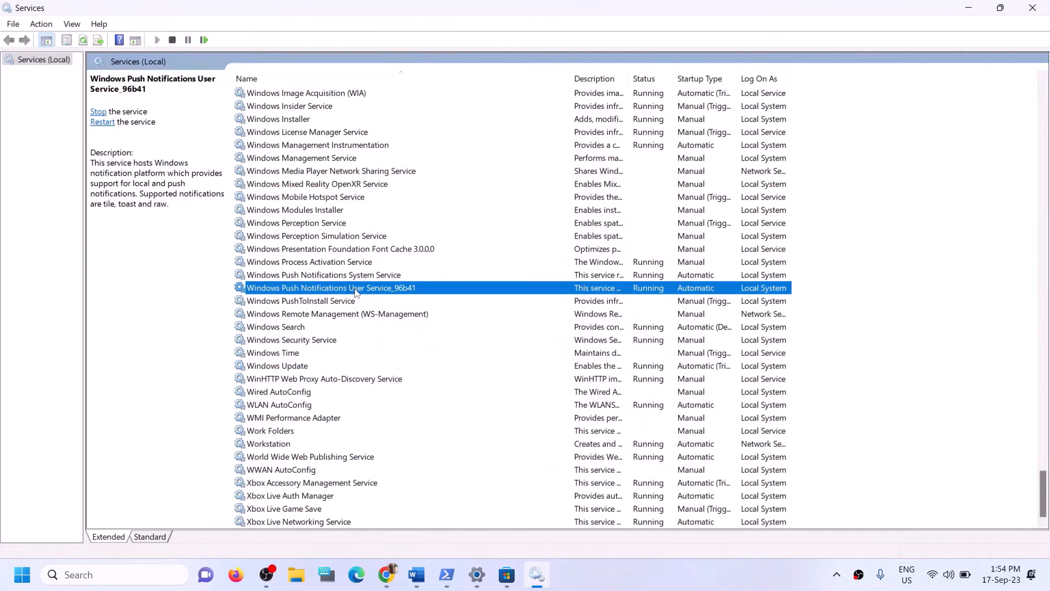
{"action": "key", "text": "g"}
{"action": "scroll", "coordinate": [422, 289], "scroll_direction": "up", "scroll_amount": 3}
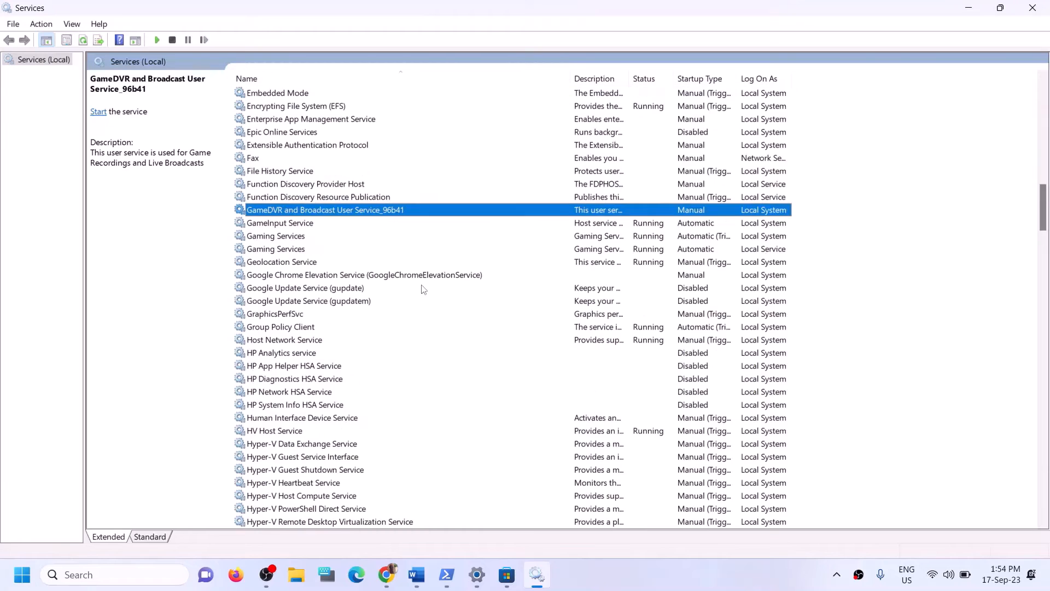
{"action": "left_click", "coordinate": [636, 240]}
{"action": "left_click", "coordinate": [635, 251]}
{"action": "left_click", "coordinate": [636, 242]}
{"action": "left_click", "coordinate": [643, 251]}
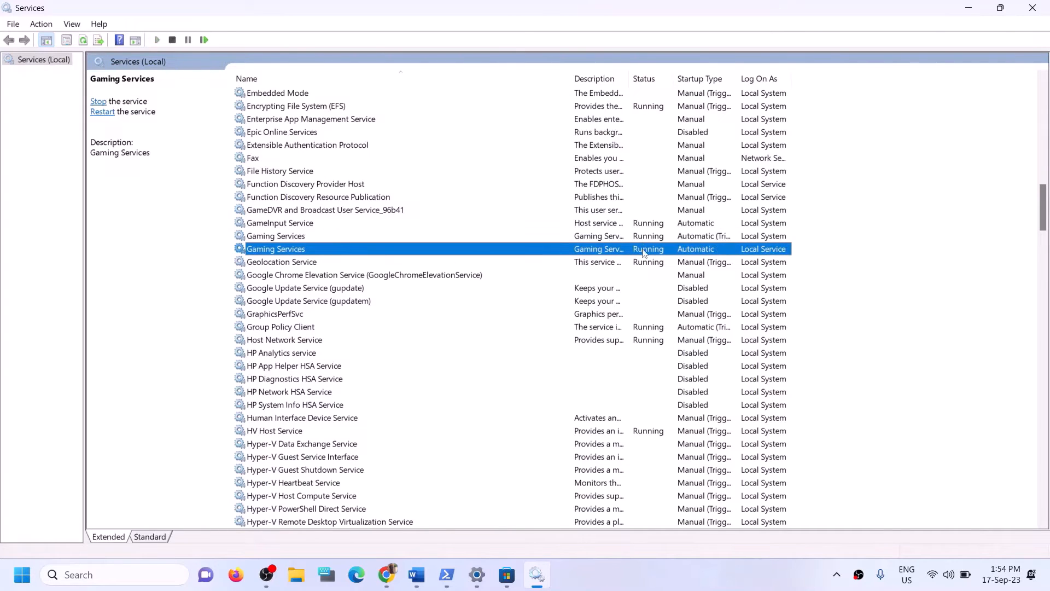
{"action": "left_click", "coordinate": [644, 241]}
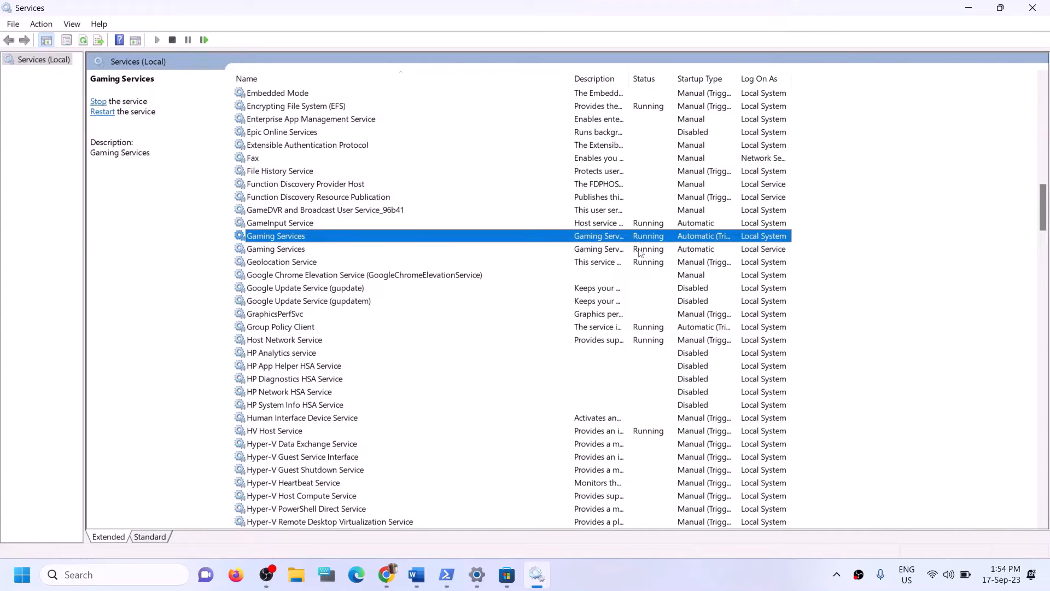
{"action": "left_click", "coordinate": [640, 251]}
{"action": "left_click", "coordinate": [641, 240]}
{"action": "right_click", "coordinate": [640, 237]}
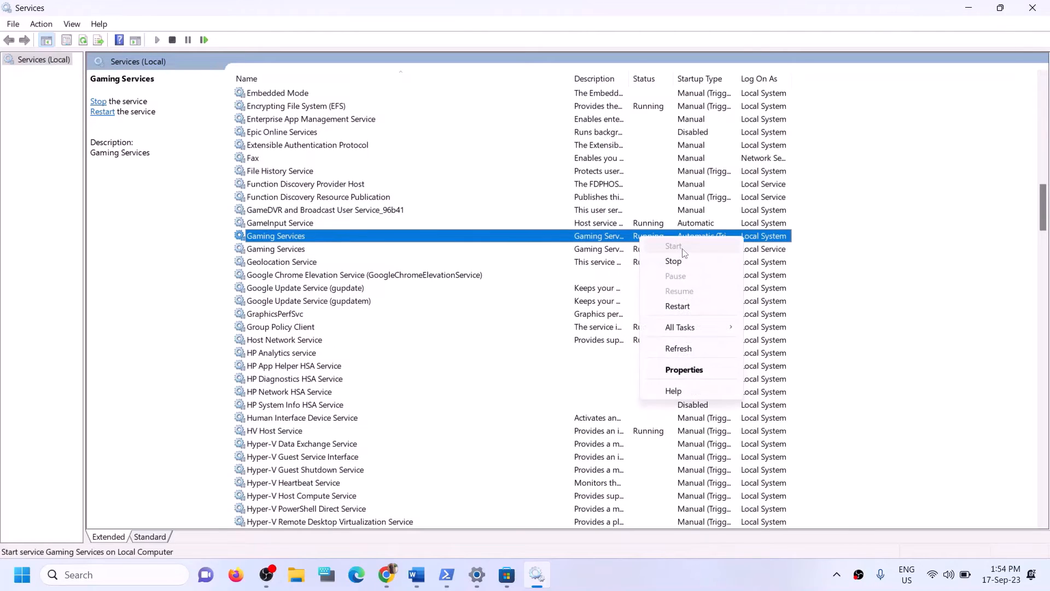
{"action": "left_click", "coordinate": [582, 241]}
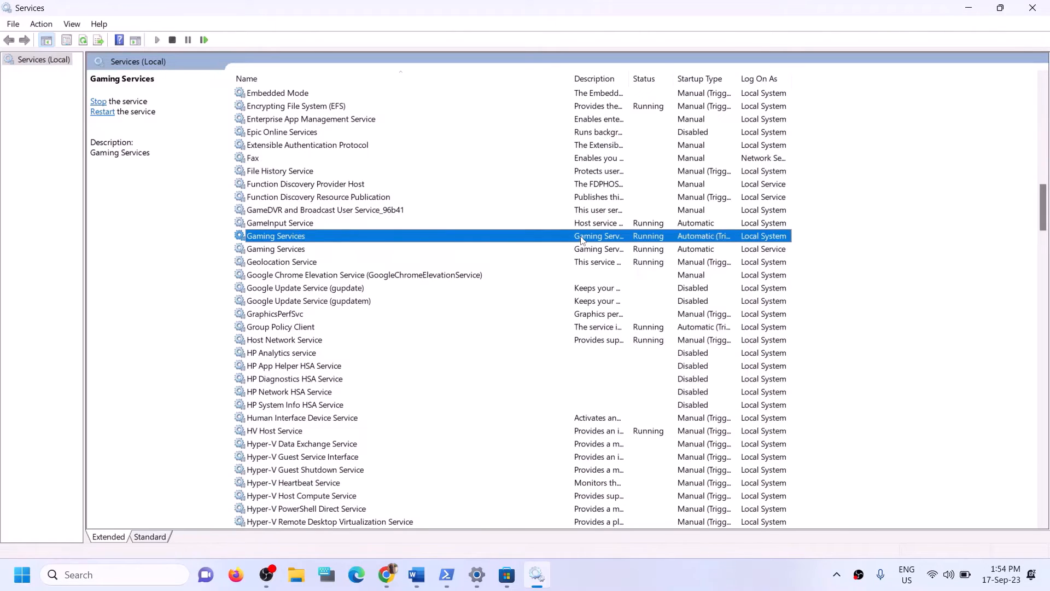
Step: Stop both Gaming Services entries, the Local System one first and the Local Service one second
{"action": "left_click", "coordinate": [658, 250]}
{"action": "left_click", "coordinate": [654, 240]}
{"action": "right_click", "coordinate": [646, 239]}
{"action": "left_click", "coordinate": [679, 261]}
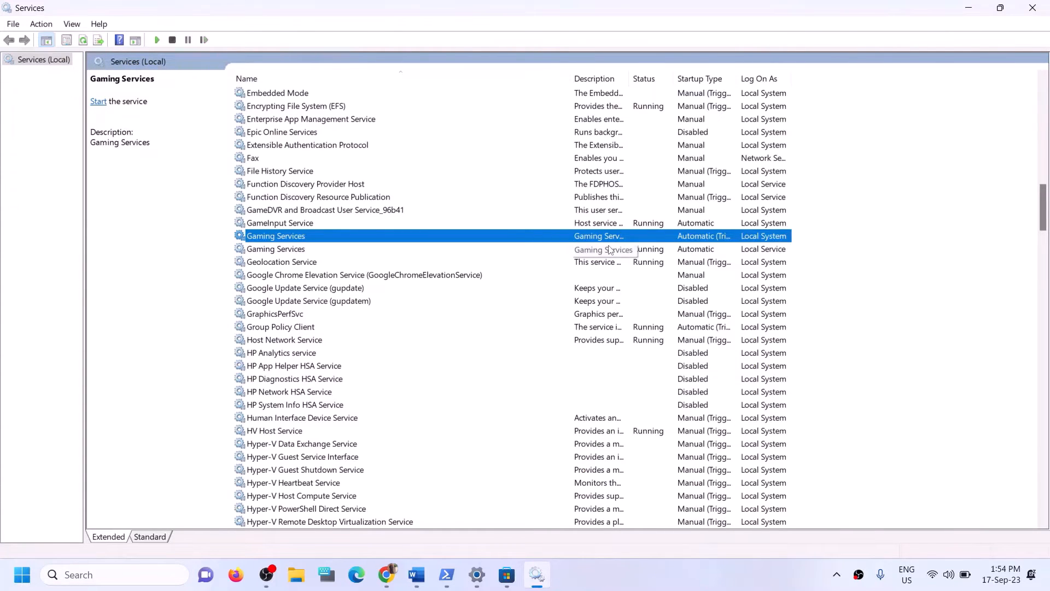
{"action": "left_click", "coordinate": [613, 251]}
{"action": "right_click", "coordinate": [613, 253]}
{"action": "left_click", "coordinate": [659, 273]}
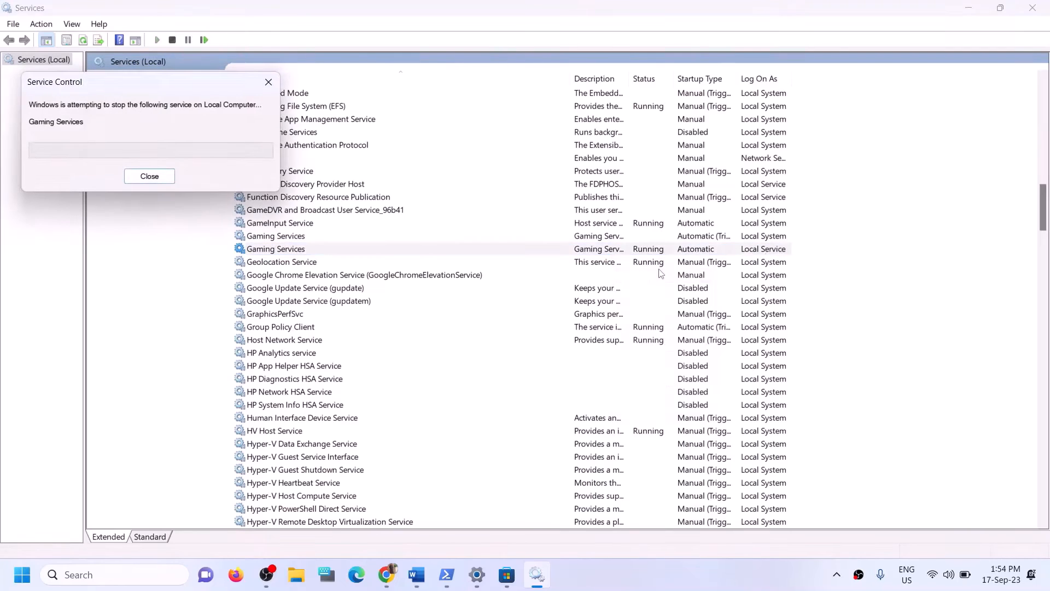
{"action": "left_click", "coordinate": [598, 239]}
{"action": "right_click", "coordinate": [600, 241]}
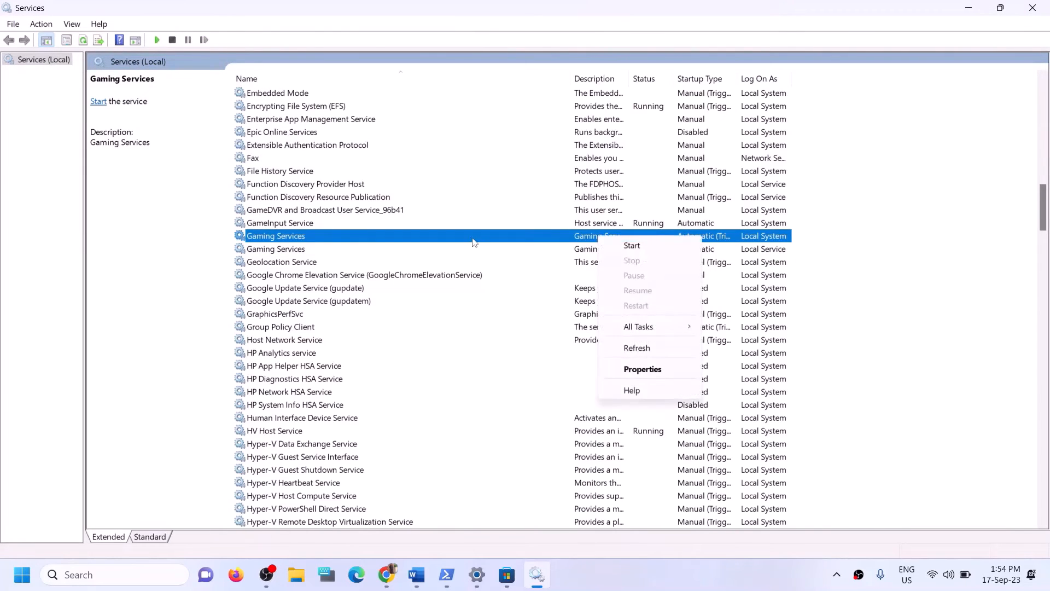
{"action": "left_click", "coordinate": [293, 251]}
{"action": "left_click", "coordinate": [294, 241]}
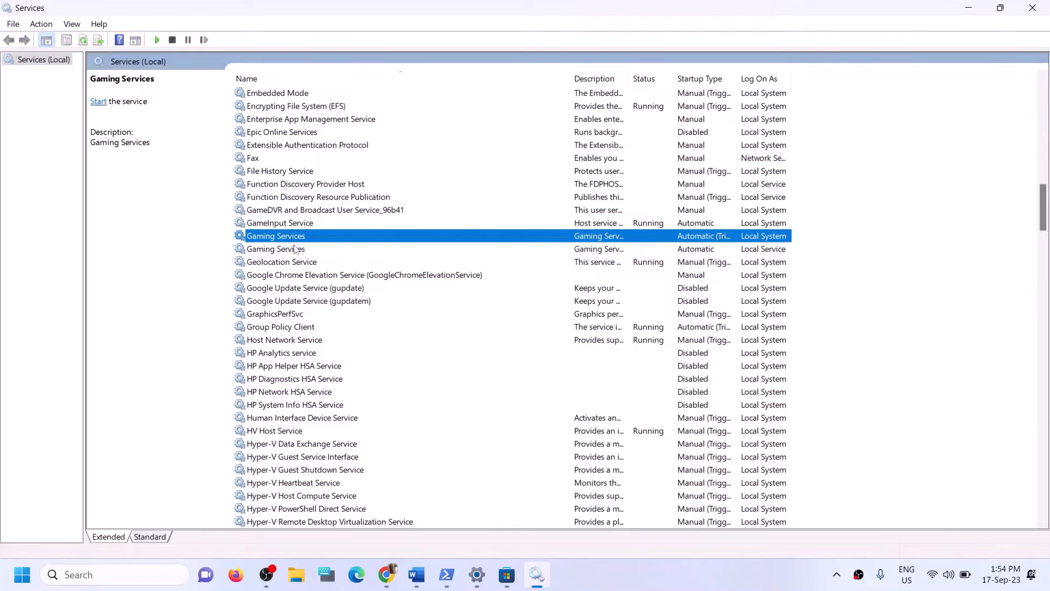
{"action": "left_click", "coordinate": [293, 250]}
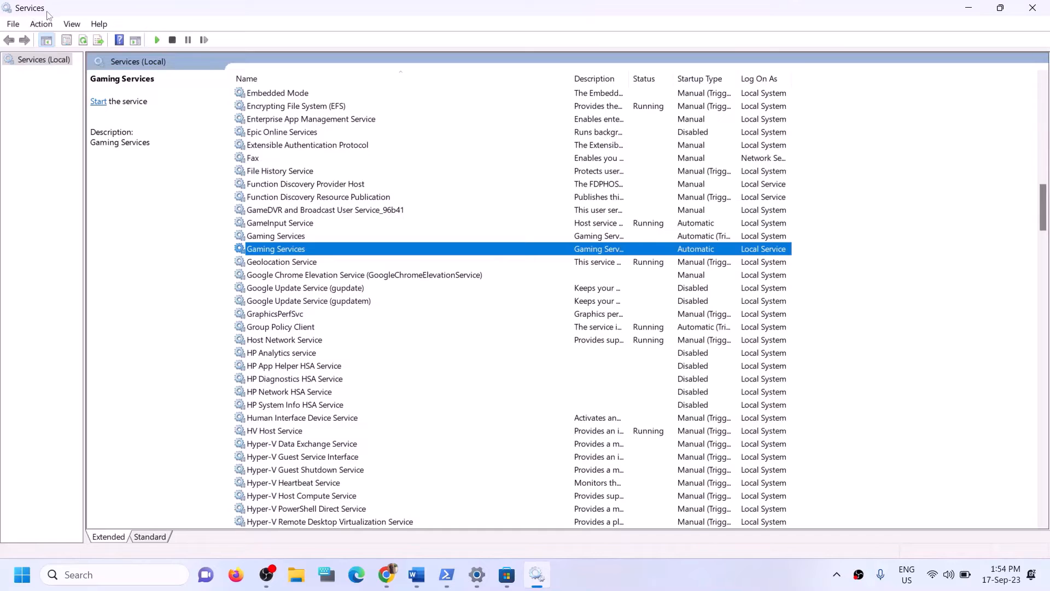
Step: Start both stopped Gaming Services entries, beginning with the Local System one
{"action": "left_click", "coordinate": [590, 237]}
{"action": "right_click", "coordinate": [593, 237]}
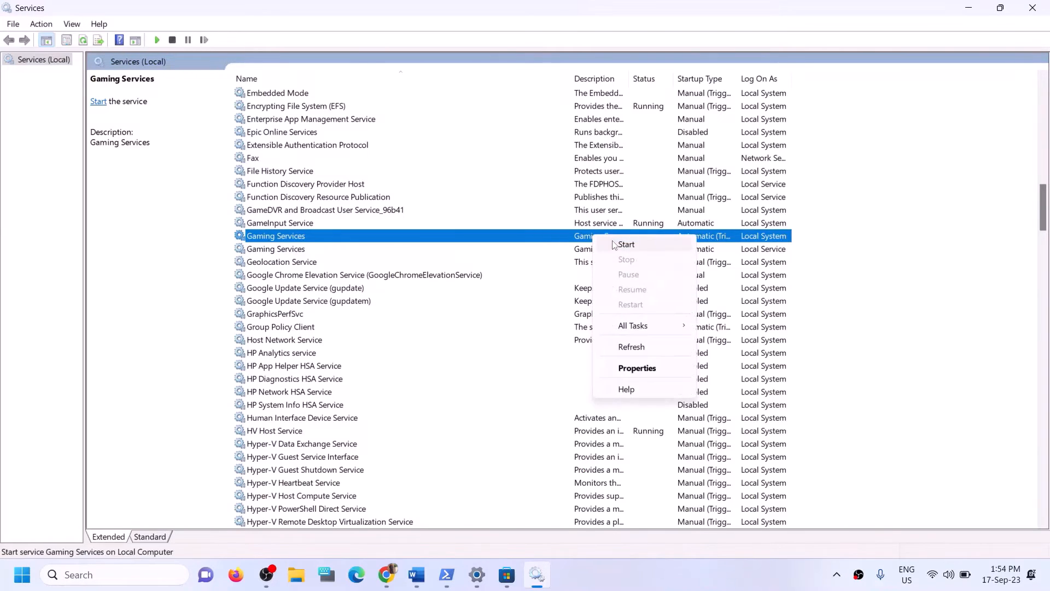
{"action": "left_click", "coordinate": [613, 244]}
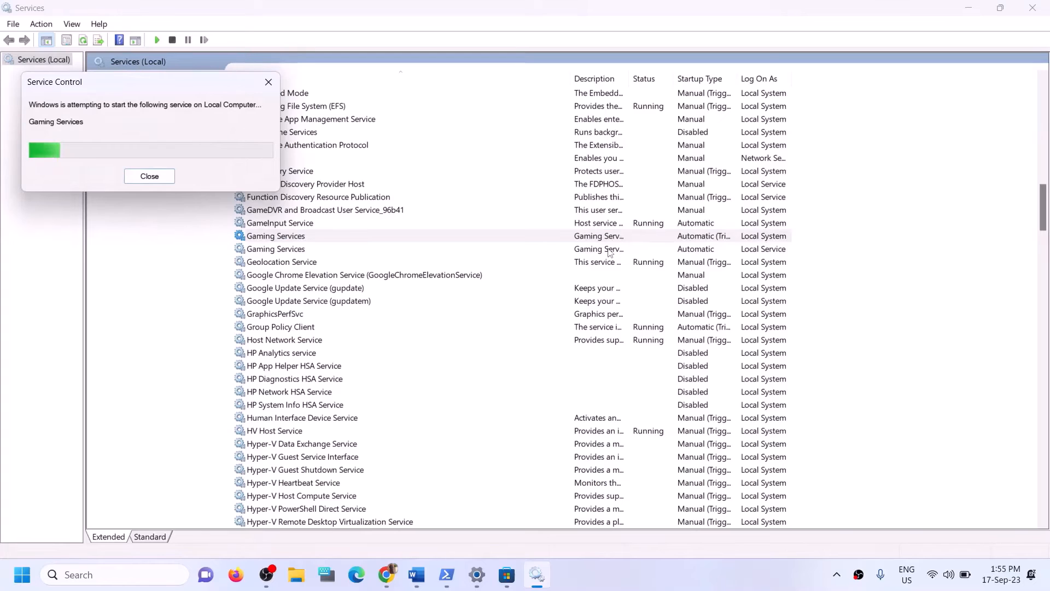
{"action": "left_click", "coordinate": [605, 250]}
{"action": "right_click", "coordinate": [605, 251]}
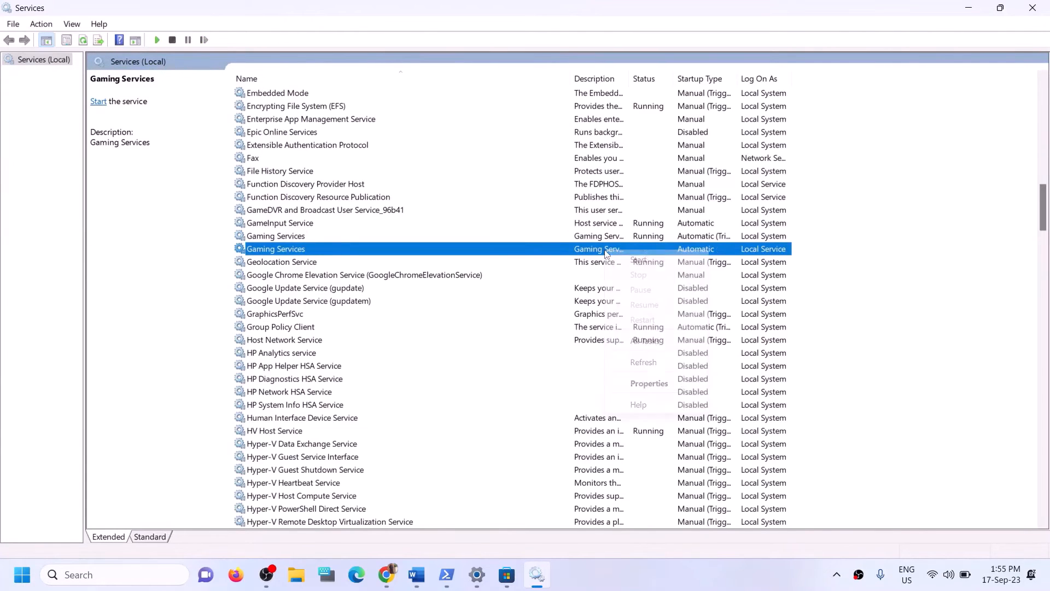
{"action": "left_click", "coordinate": [644, 259]}
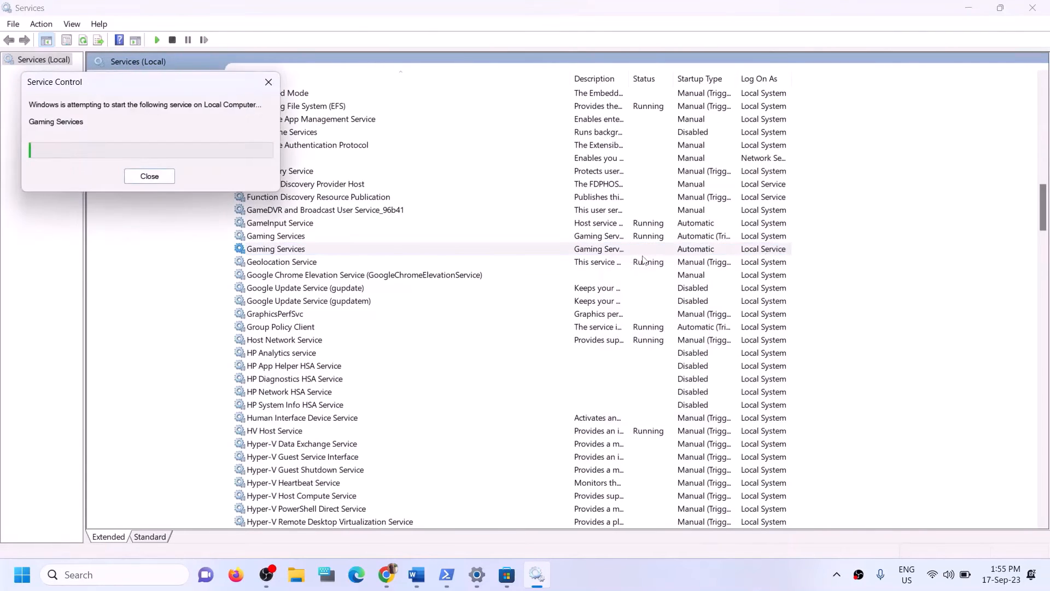
Step: Find the Microsoft Store Install Service, apply the Automatic startup type and close its properties
{"action": "left_click", "coordinate": [365, 237]}
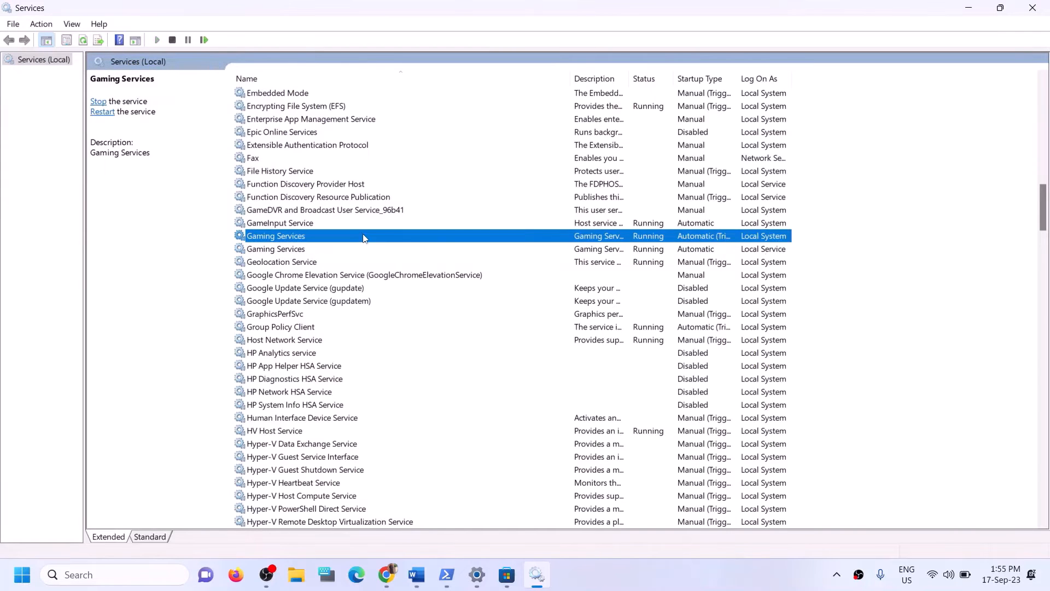
{"action": "key", "text": "m"}
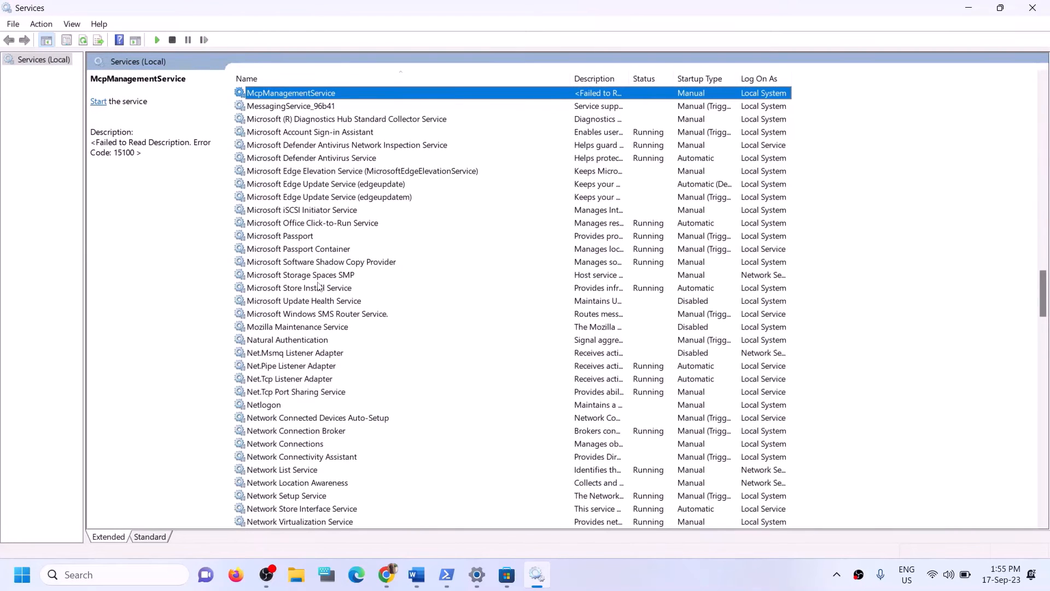
{"action": "left_click", "coordinate": [383, 288]}
{"action": "double_click", "coordinate": [492, 293]}
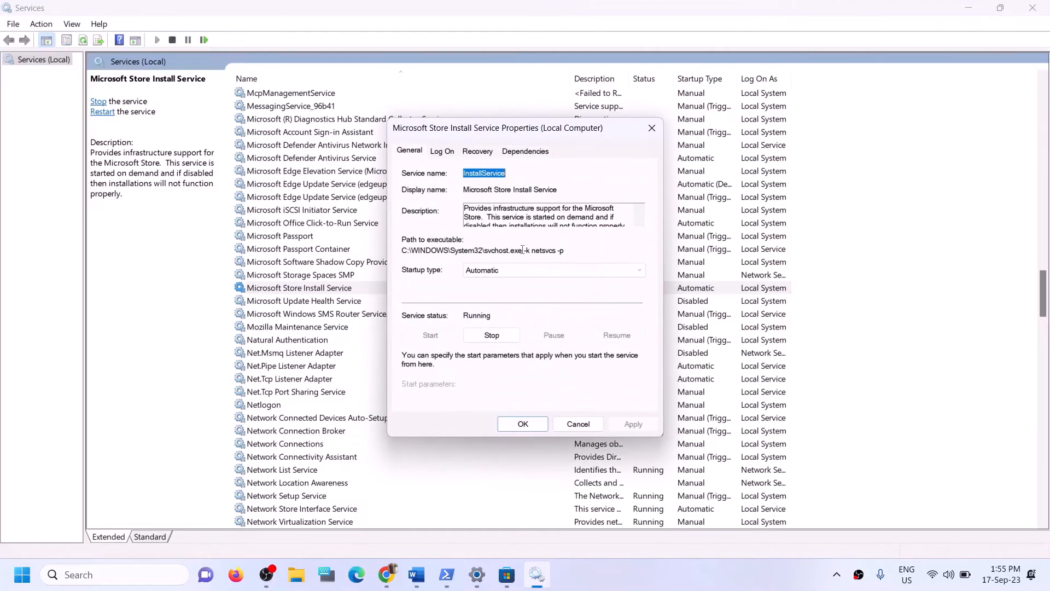
{"action": "left_click", "coordinate": [508, 268]}
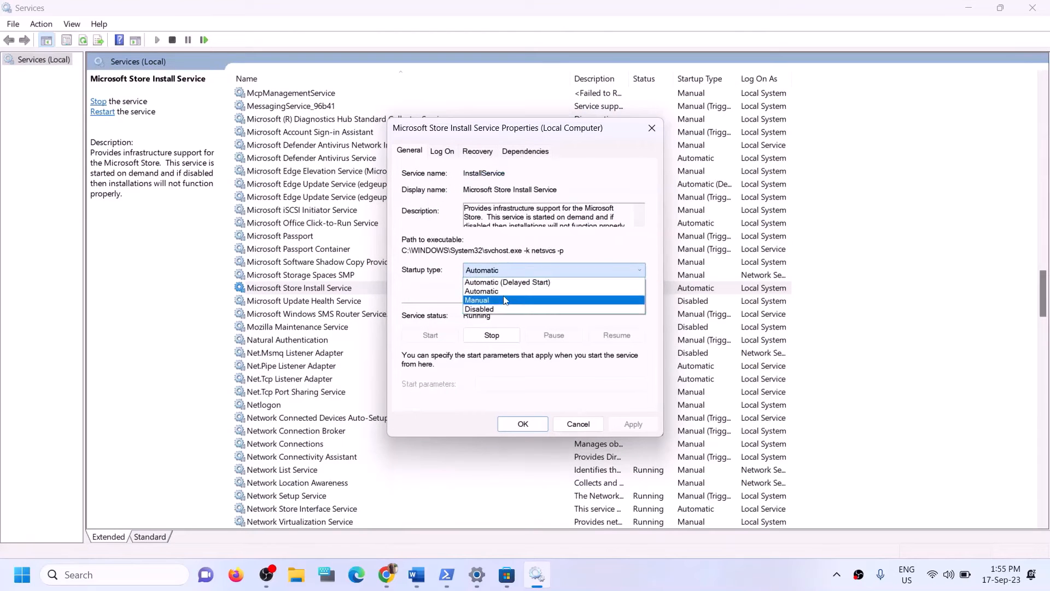
{"action": "left_click", "coordinate": [501, 292]}
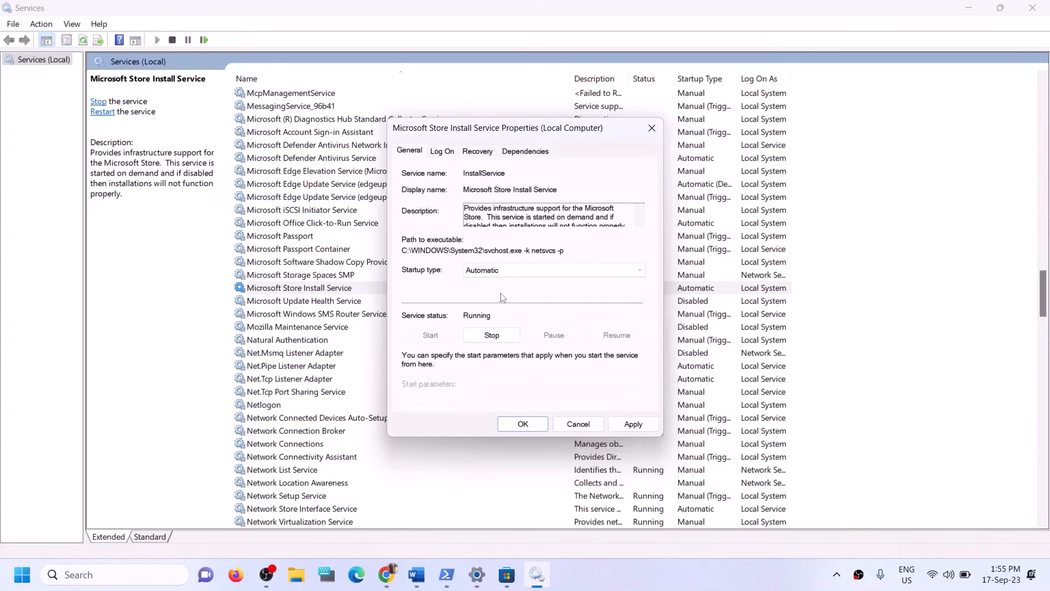
{"action": "left_click", "coordinate": [632, 424]}
{"action": "left_click", "coordinate": [533, 426]}
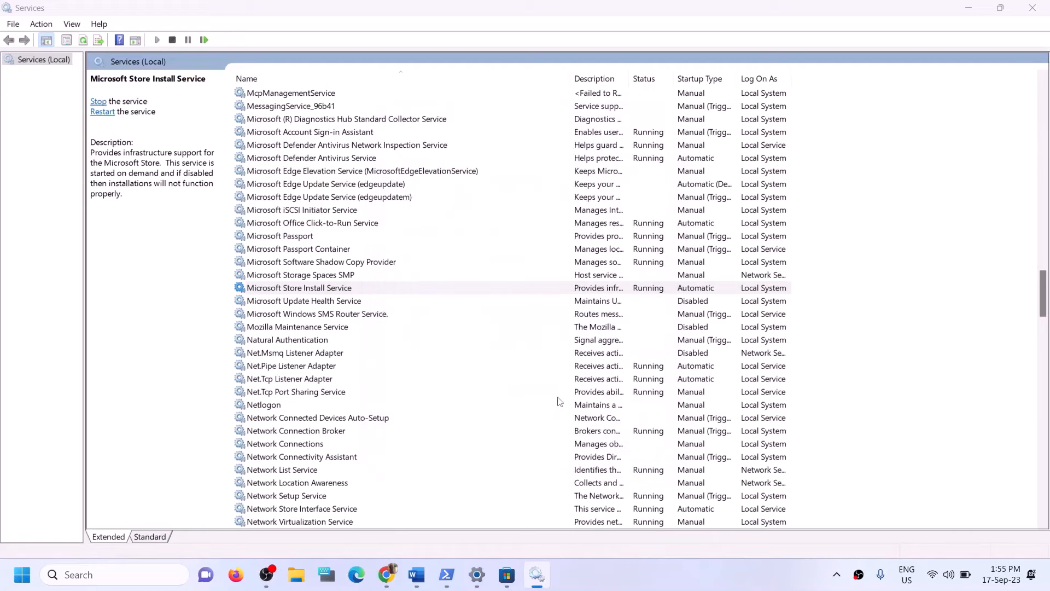
Step: Close the Services console and review the Word notes from the service list to Step 9, Update Windows
{"action": "left_click", "coordinate": [1032, 8]}
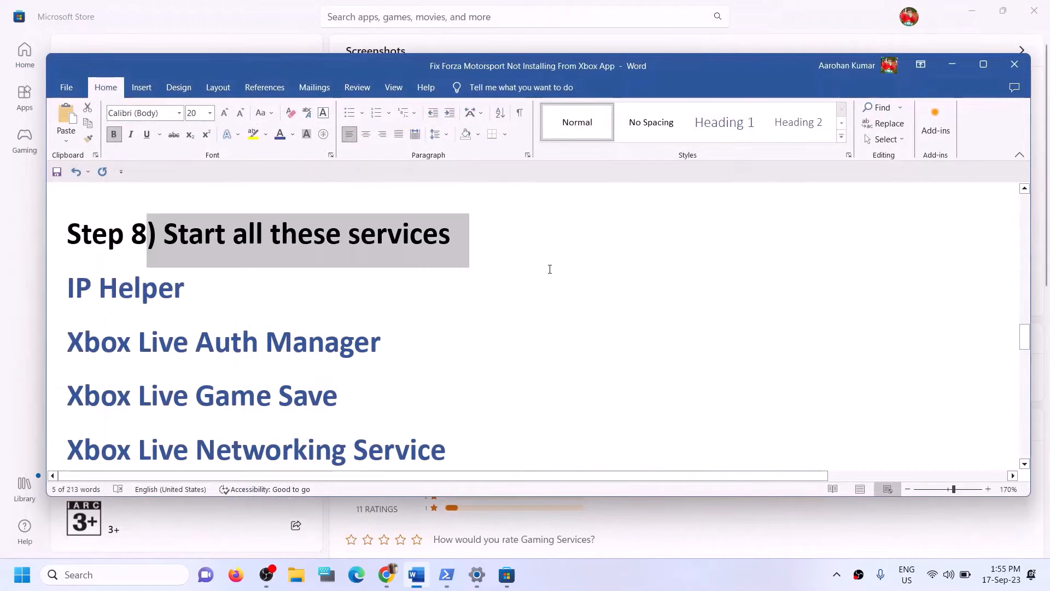
{"action": "scroll", "coordinate": [333, 309], "scroll_direction": "down", "scroll_amount": 6}
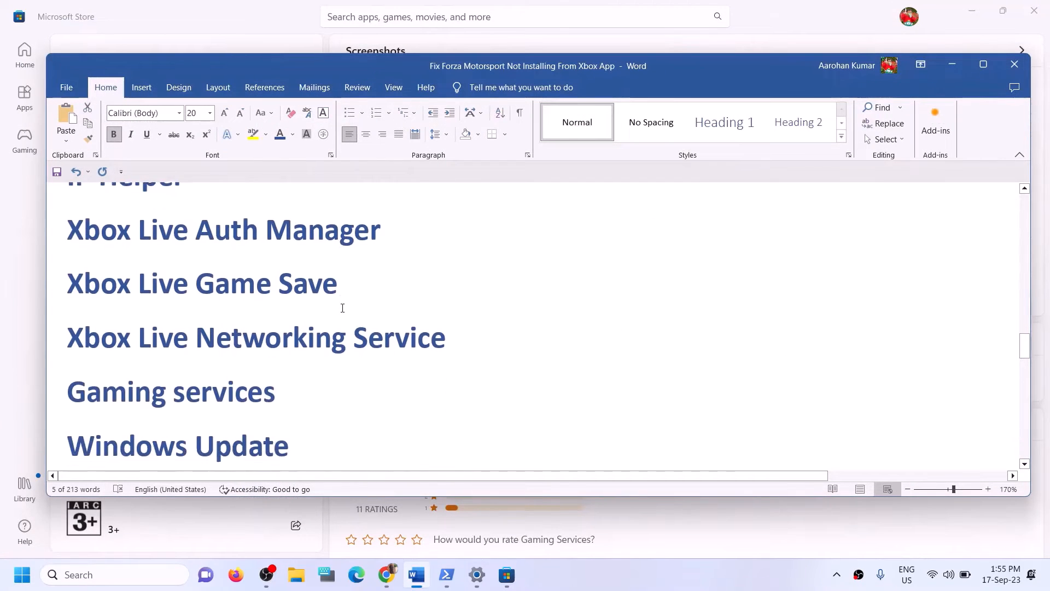
{"action": "scroll", "coordinate": [343, 308], "scroll_direction": "down", "scroll_amount": 1}
{"action": "scroll", "coordinate": [331, 322], "scroll_direction": "up", "scroll_amount": 1}
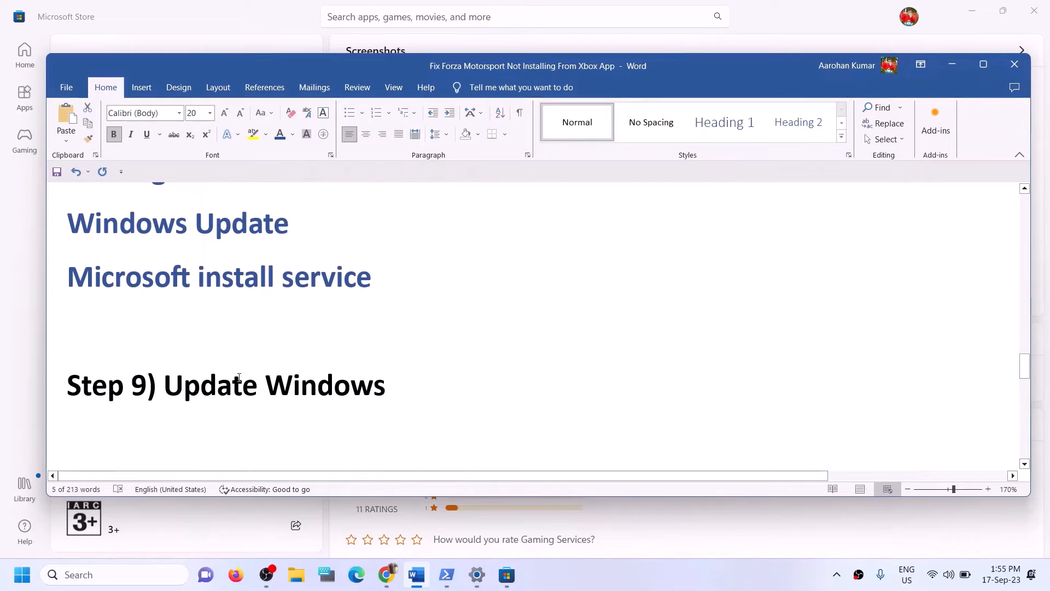
{"action": "left_click_drag", "start_coordinate": [165, 385], "coordinate": [478, 383]}
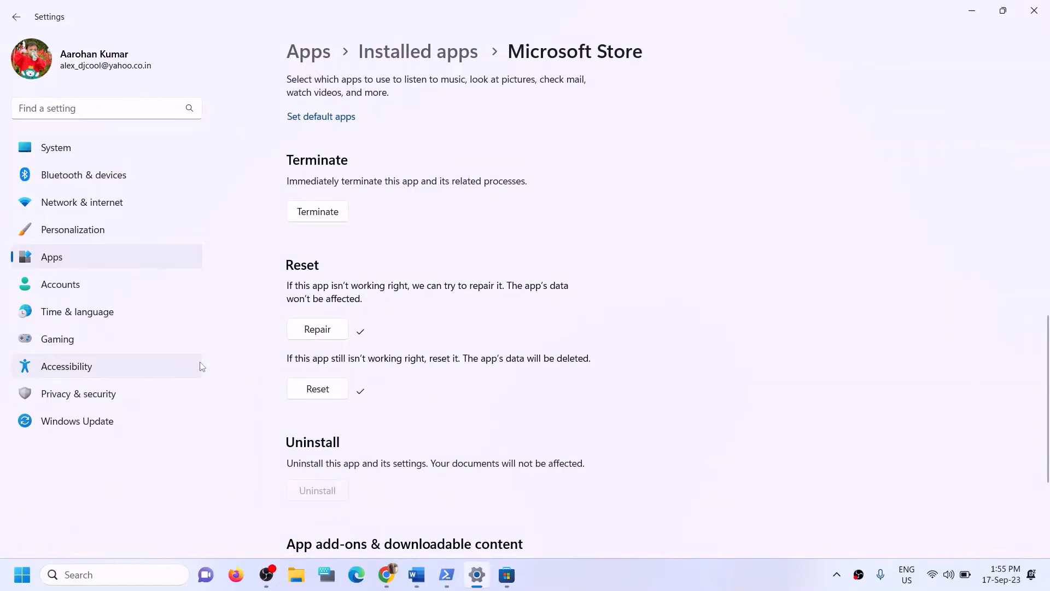
Step: Check for Windows updates in Settings and close the Settings window
{"action": "left_click", "coordinate": [107, 420]}
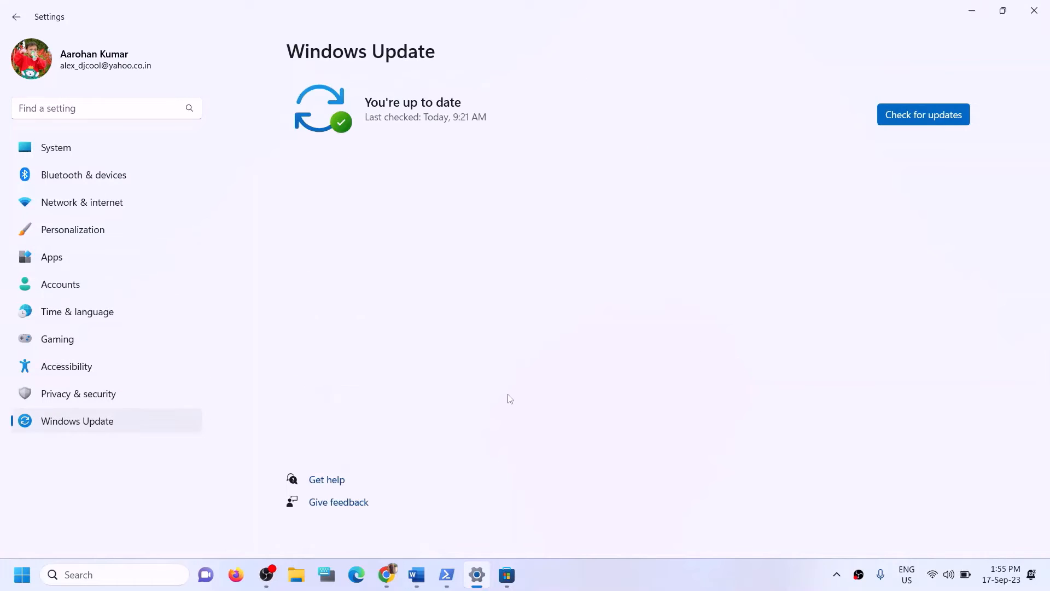
{"action": "left_click", "coordinate": [926, 111]}
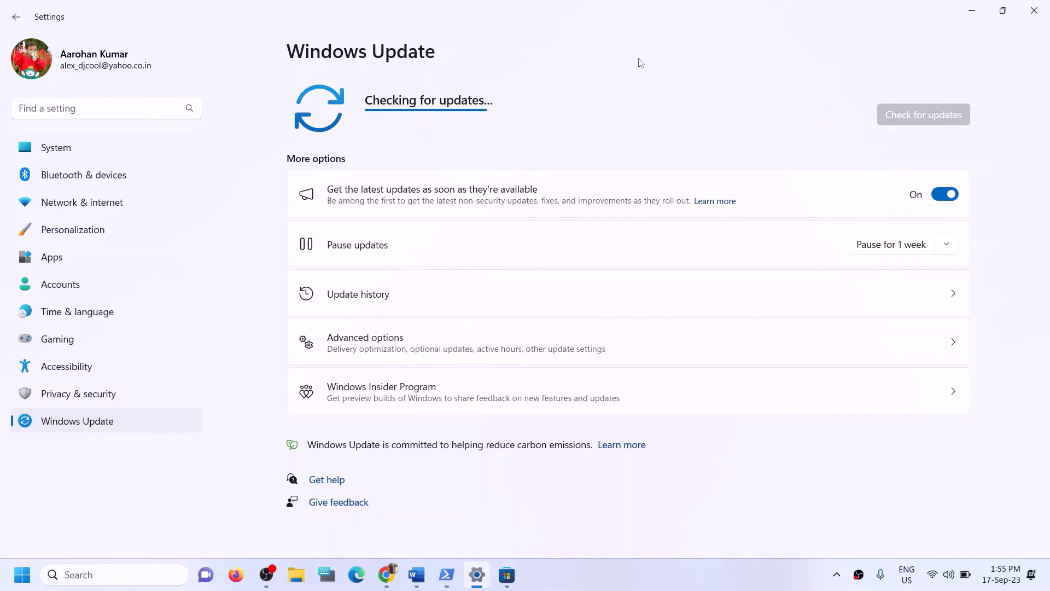
{"action": "left_click", "coordinate": [1039, 17]}
Step: Copy the WSRESET command from Step 10 of the notes and run it from Windows search
{"action": "scroll", "coordinate": [302, 372], "scroll_direction": "down", "scroll_amount": 5}
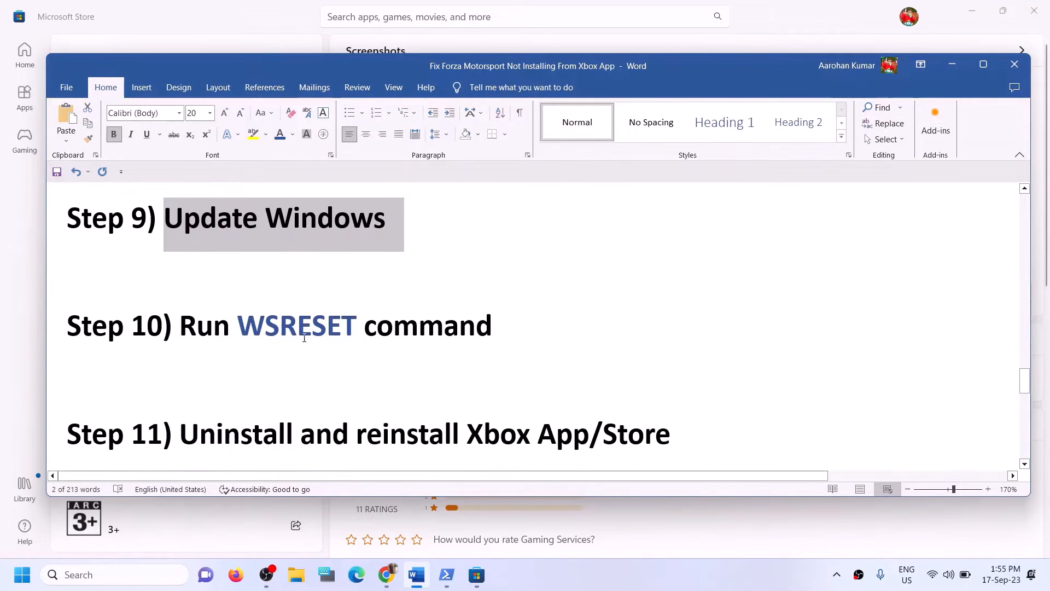
{"action": "scroll", "coordinate": [302, 325], "scroll_direction": "up", "scroll_amount": 1}
{"action": "double_click", "coordinate": [295, 381]}
{"action": "key", "text": "ctrl+c"}
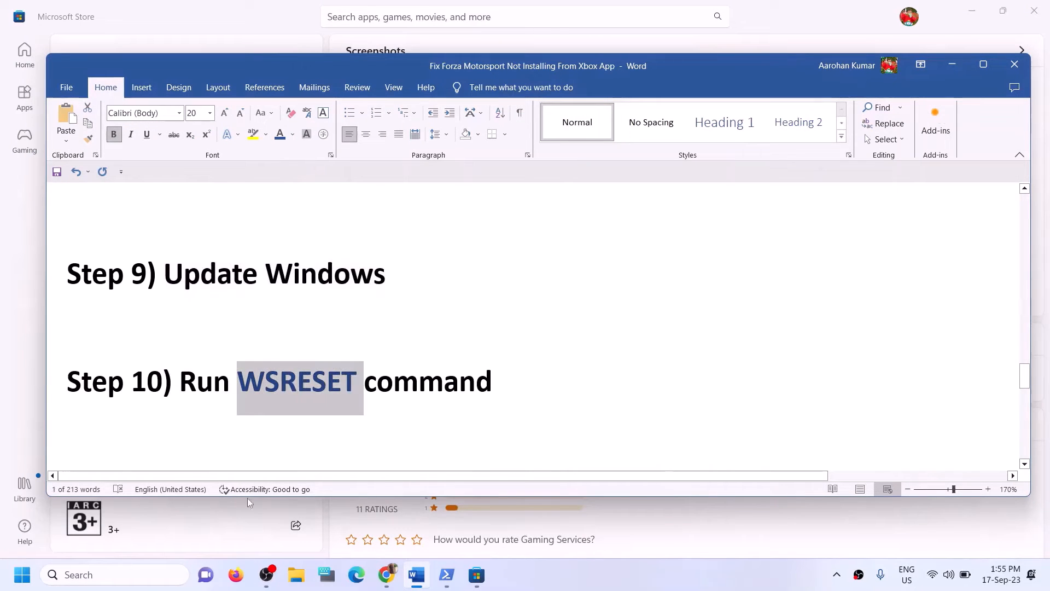
{"action": "left_click", "coordinate": [142, 580]}
{"action": "key", "text": "ctrl+v"}
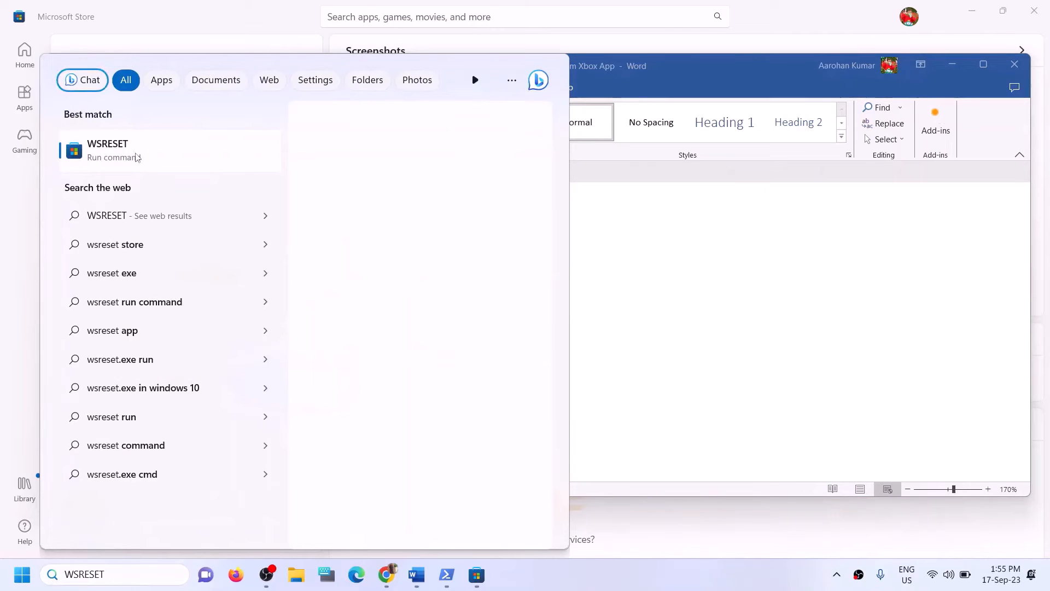
{"action": "key", "text": "Return"}
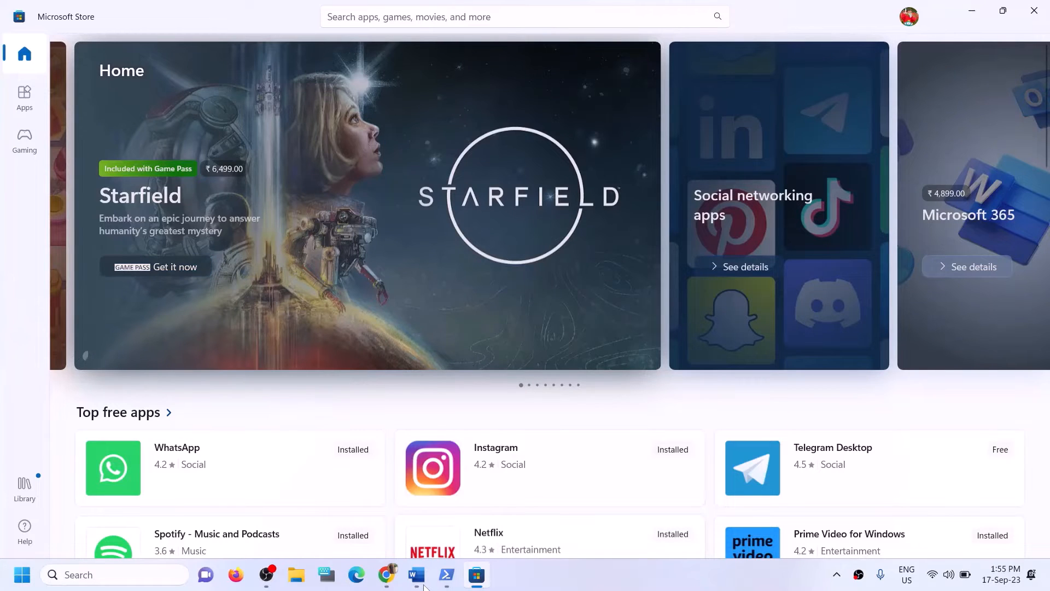
Step: Return to the Word notes and review Step 11 on uninstalling and reinstalling the Xbox App/Store
{"action": "left_click", "coordinate": [417, 575]}
{"action": "scroll", "coordinate": [335, 312], "scroll_direction": "down", "scroll_amount": 5}
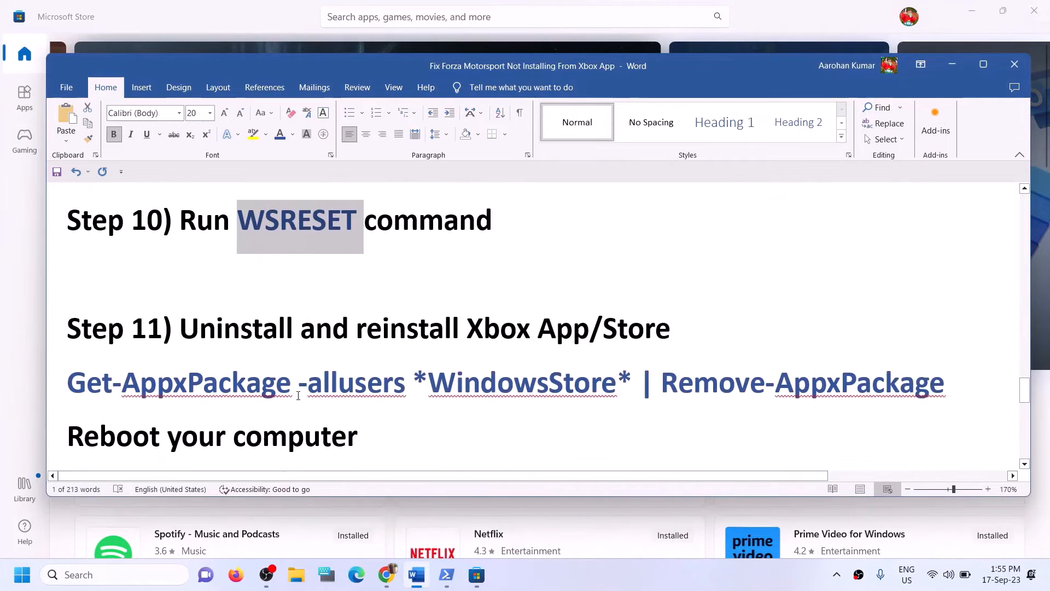
{"action": "left_click_drag", "start_coordinate": [358, 268], "coordinate": [675, 270]}
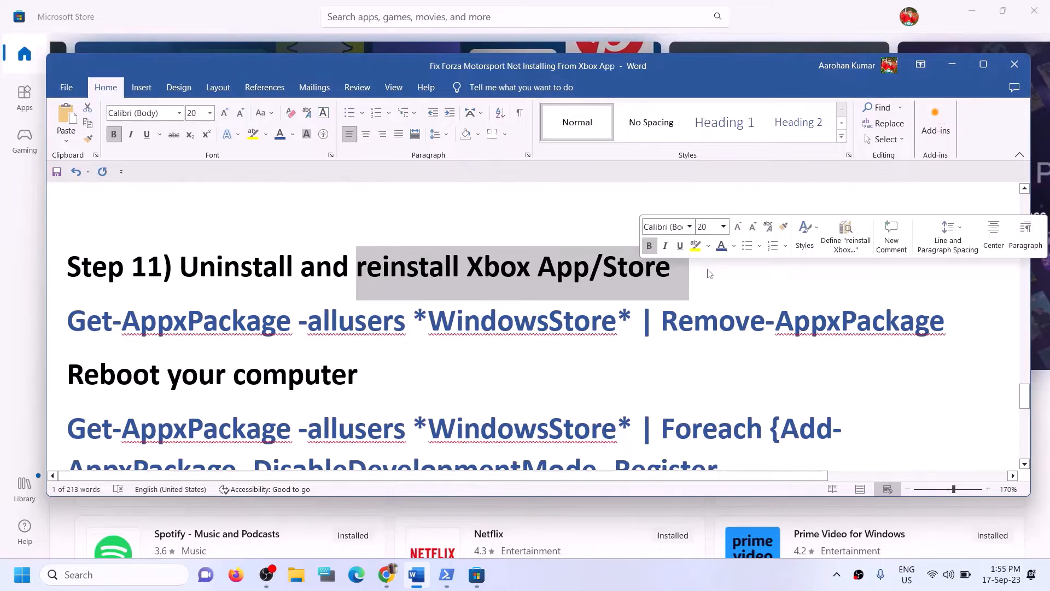
{"action": "left_click", "coordinate": [123, 338]}
{"action": "scroll", "coordinate": [488, 348], "scroll_direction": "down", "scroll_amount": 1}
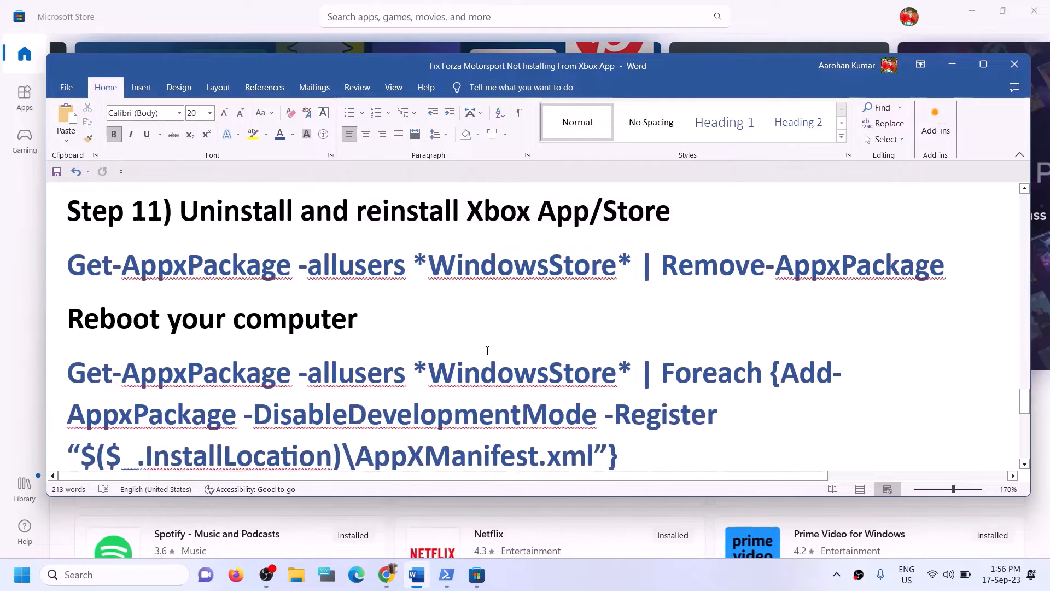
{"action": "scroll", "coordinate": [487, 348], "scroll_direction": "up", "scroll_amount": 1}
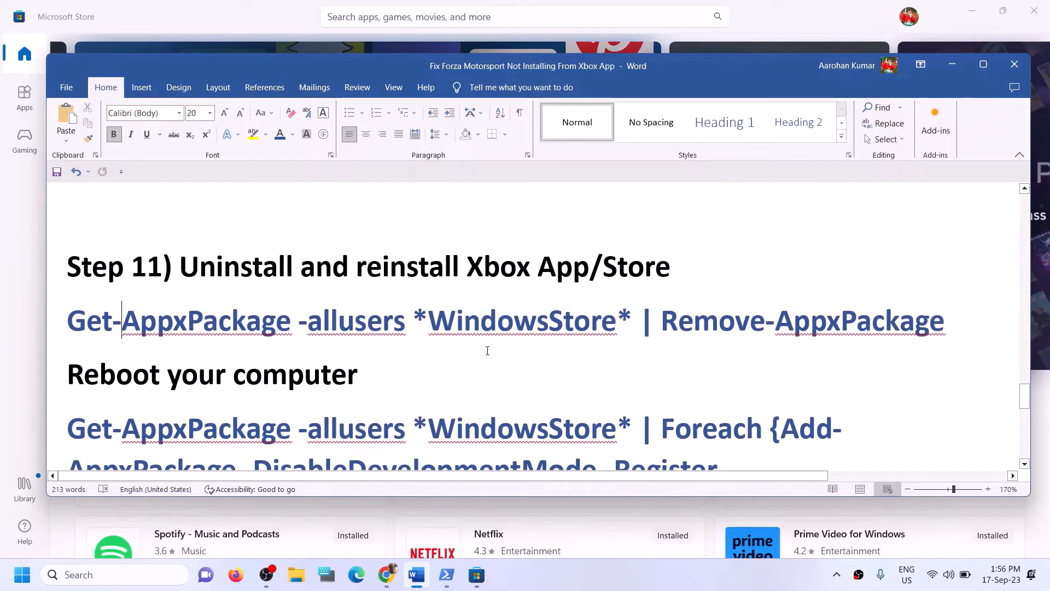
Step: Search Windows for "xbox" to find the Xbox app
{"action": "left_click", "coordinate": [107, 576]}
{"action": "type", "text": "xbo"}
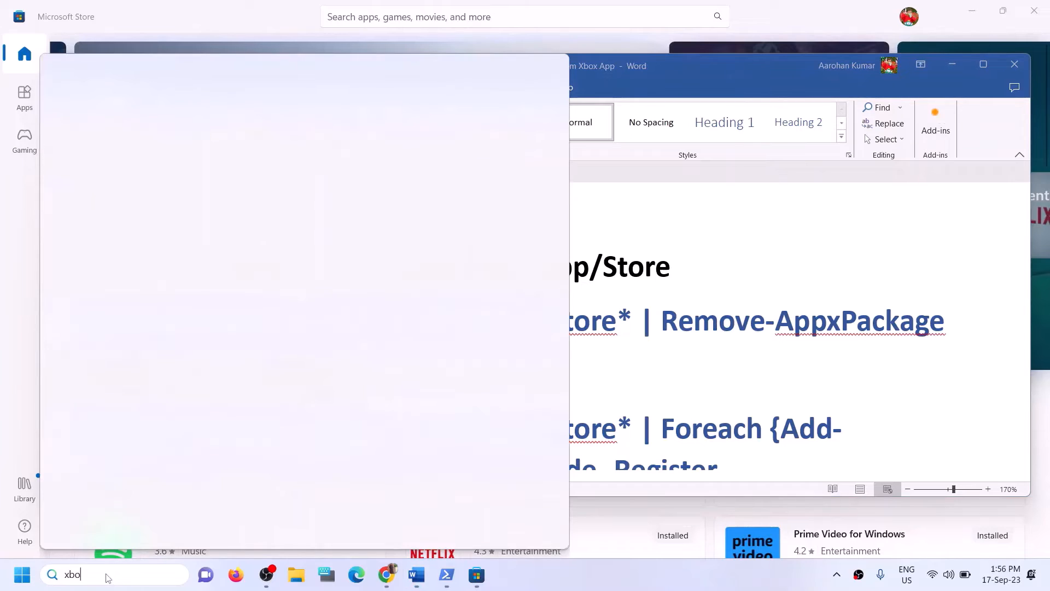
{"action": "type", "text": "x"}
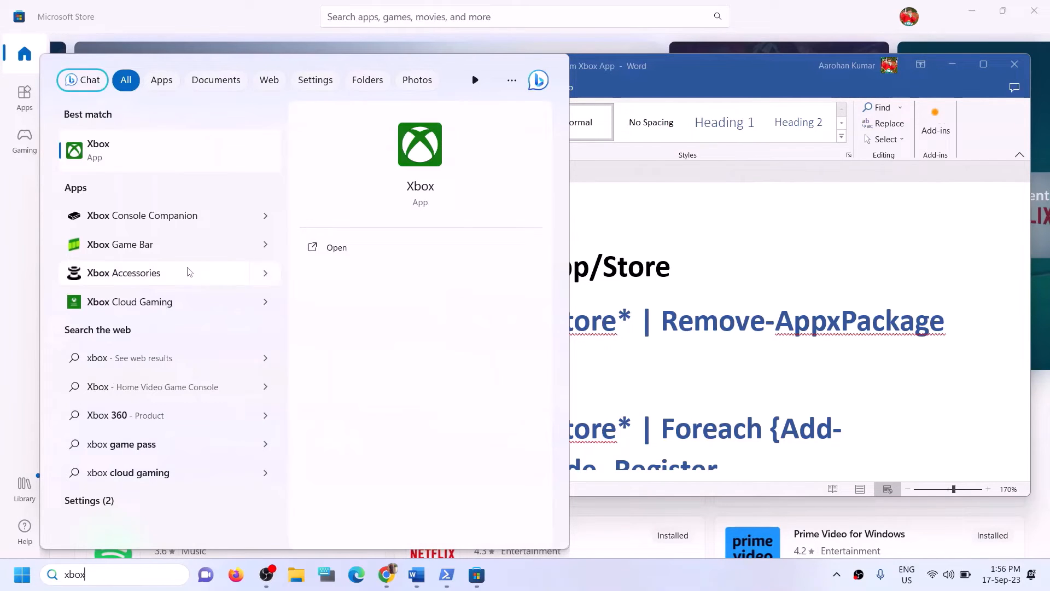
Step: Uninstall the Xbox app found in the Windows search results and confirm its removal
{"action": "right_click", "coordinate": [128, 166]}
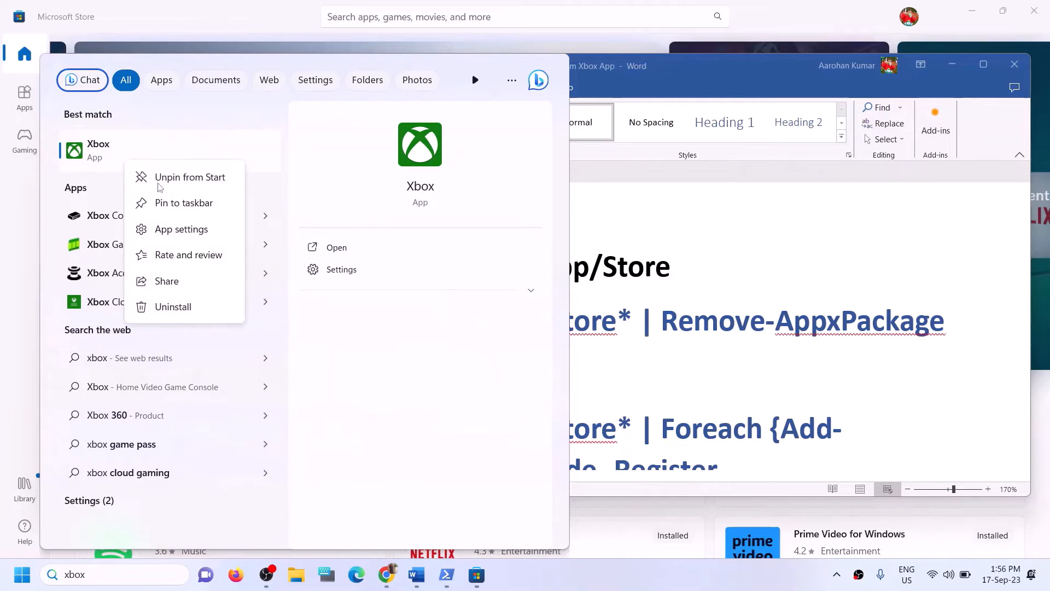
{"action": "left_click", "coordinate": [187, 309]}
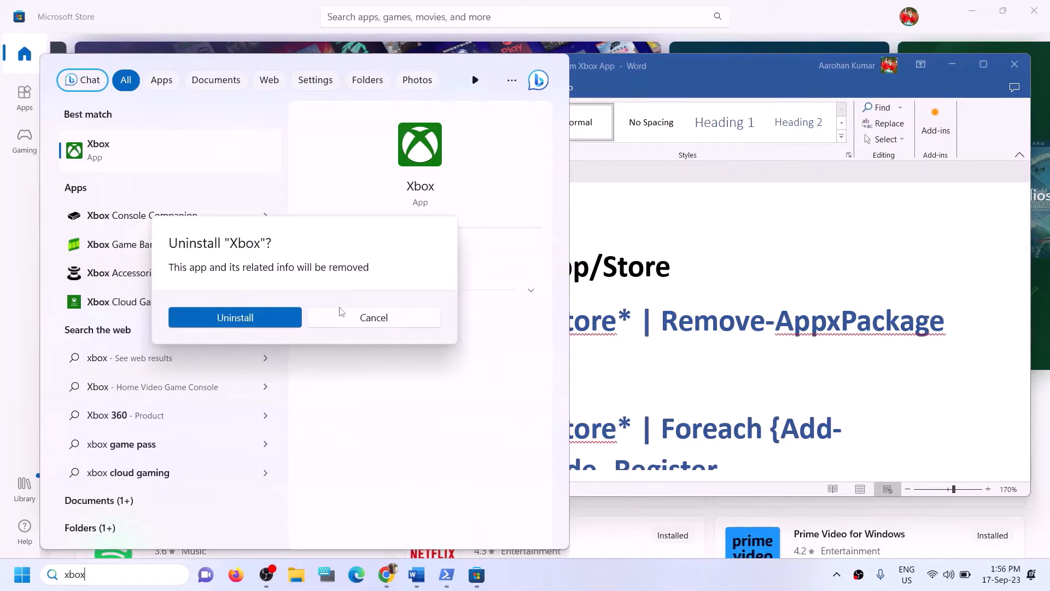
{"action": "left_click", "coordinate": [223, 320]}
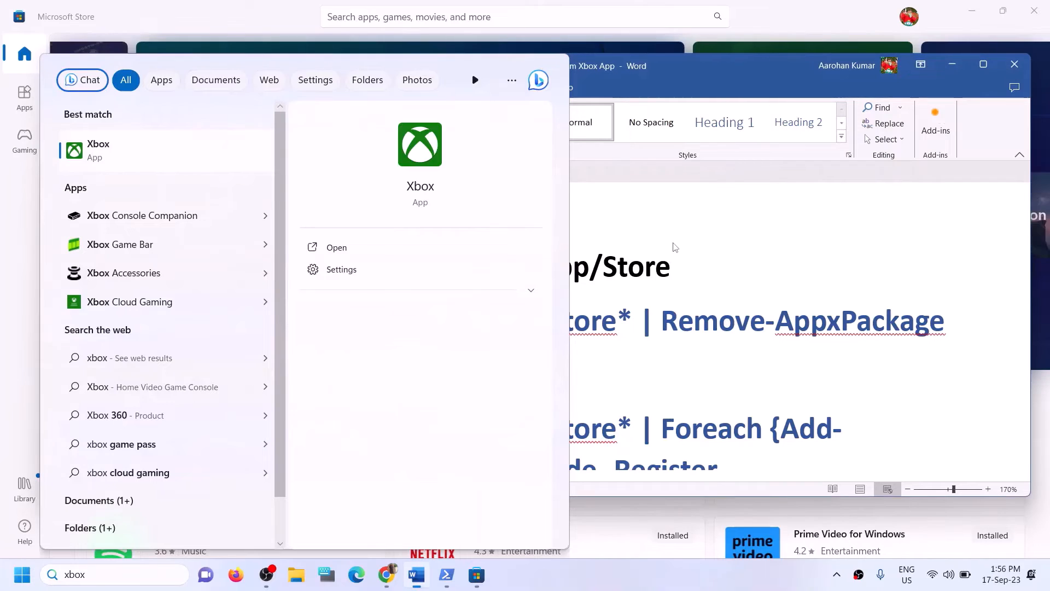
Step: Copy the command Get-AppxPackage -allusers *WindowsStore* | Remove-AppxPackage from Step 11 of the Word document
{"action": "left_click", "coordinate": [629, 263]}
{"action": "left_click_drag", "start_coordinate": [946, 322], "coordinate": [67, 324]}
{"action": "key", "text": "super+c"}
{"action": "right_click", "coordinate": [120, 324]}
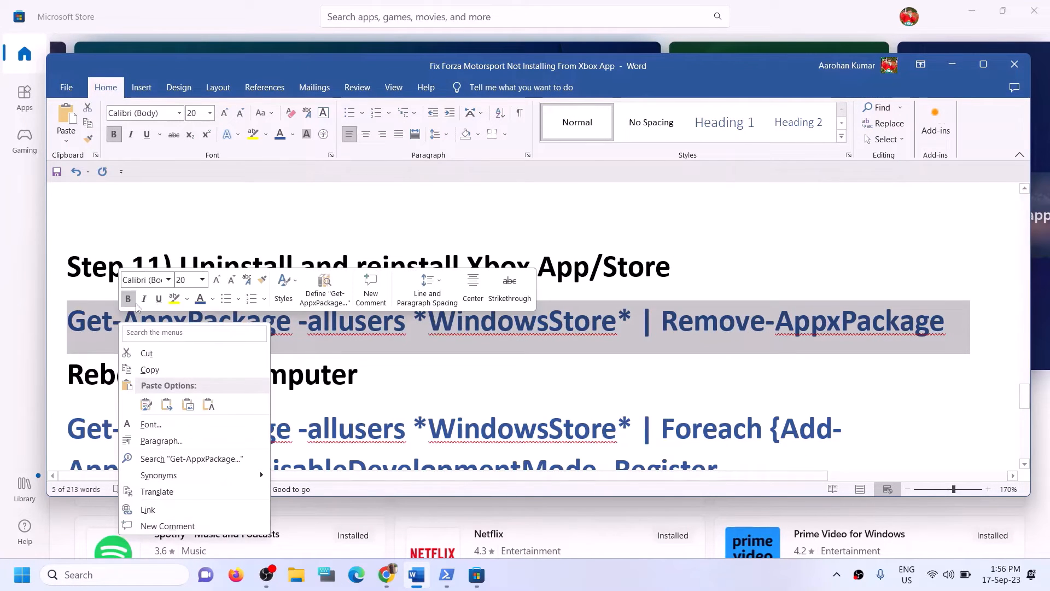
{"action": "left_click", "coordinate": [160, 370]}
Step: Start Windows PowerShell as administrator and run the copied Get-AppxPackage -allusers *WindowsStore* | Remove-AppxPackage command
{"action": "left_click", "coordinate": [142, 582]}
{"action": "type", "text": "po"}
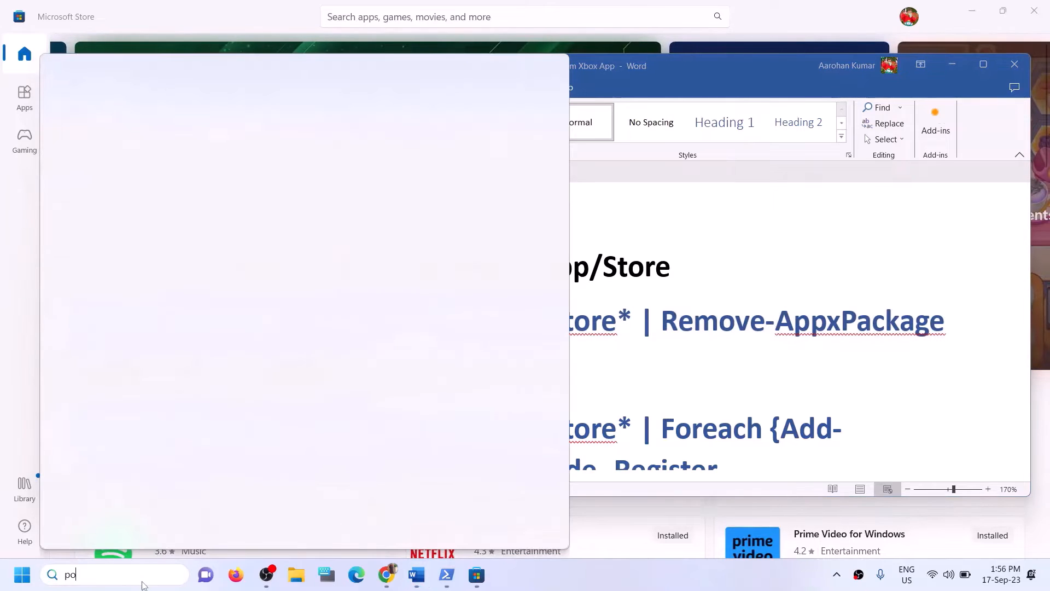
{"action": "type", "text": "wershell"}
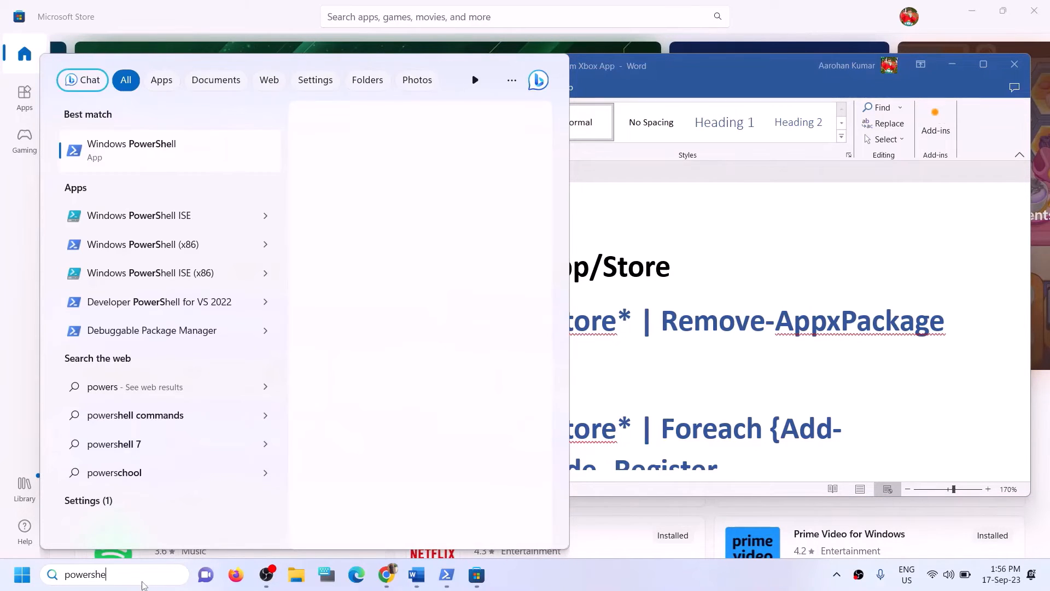
{"action": "right_click", "coordinate": [198, 157]}
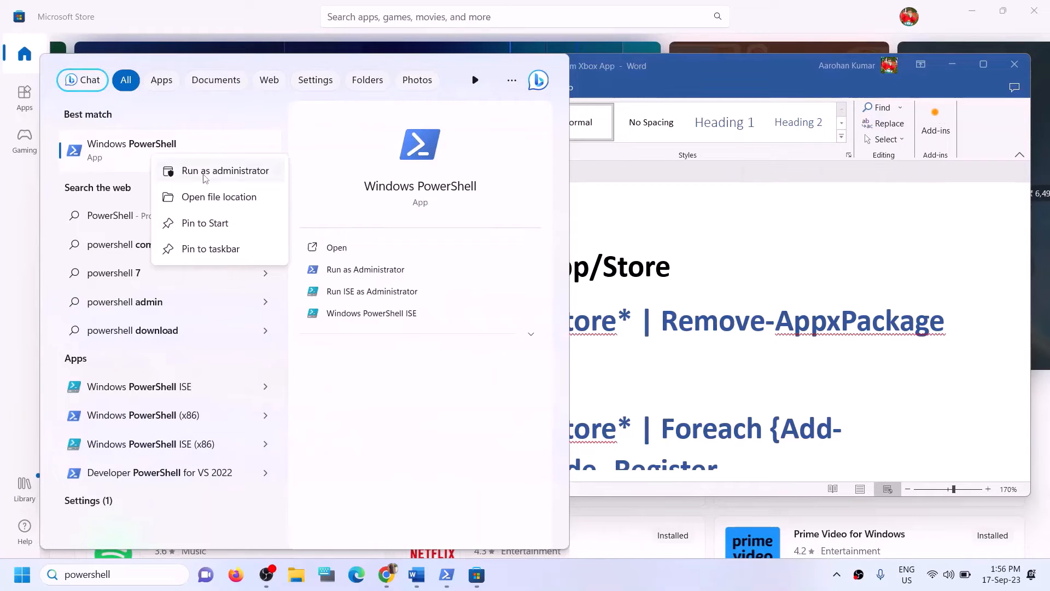
{"action": "left_click", "coordinate": [205, 175]}
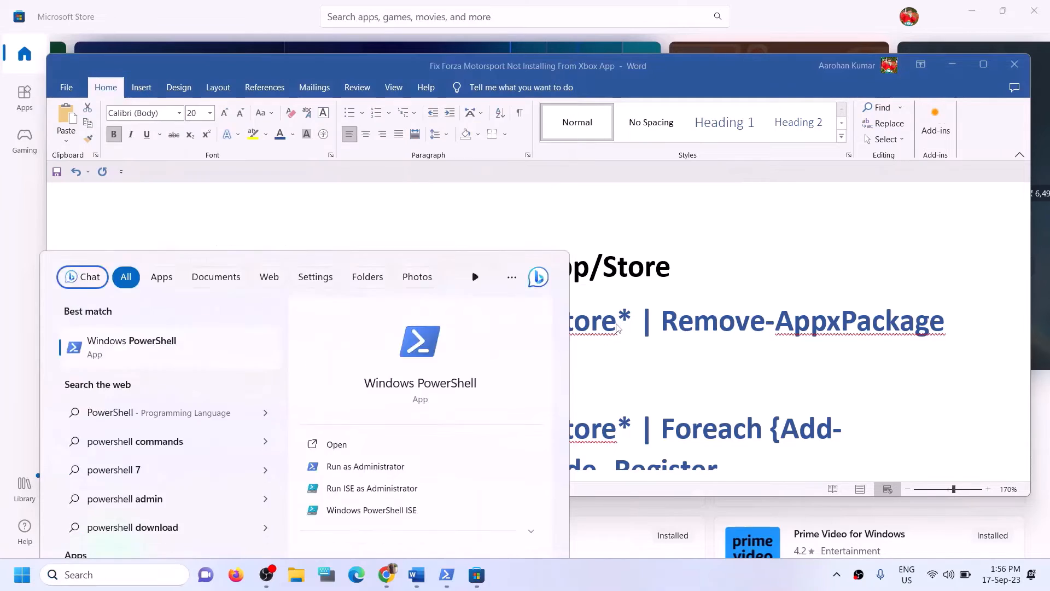
{"action": "left_click", "coordinate": [464, 401]}
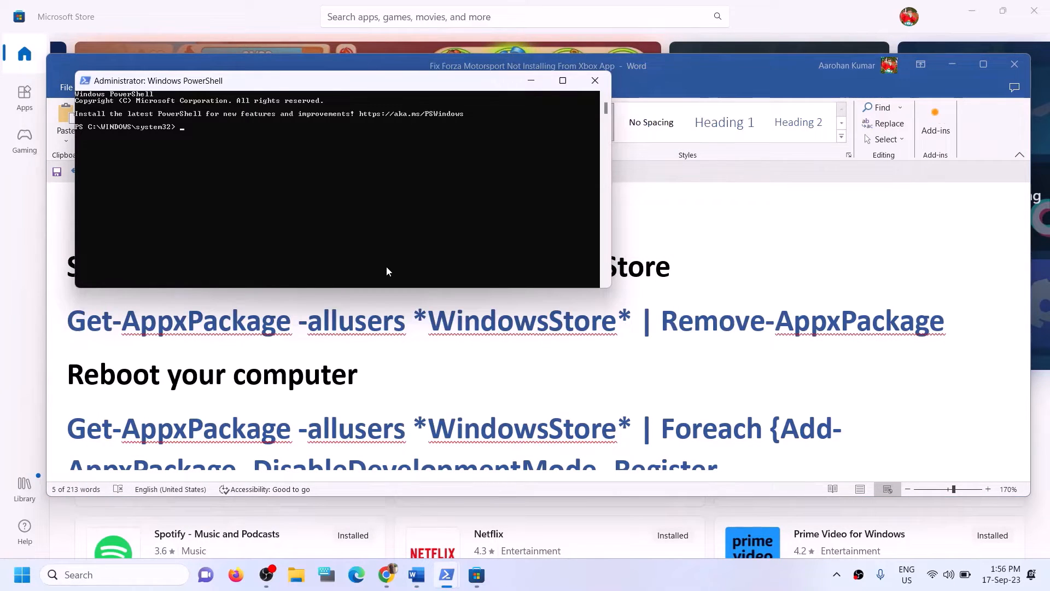
{"action": "right_click", "coordinate": [386, 268]}
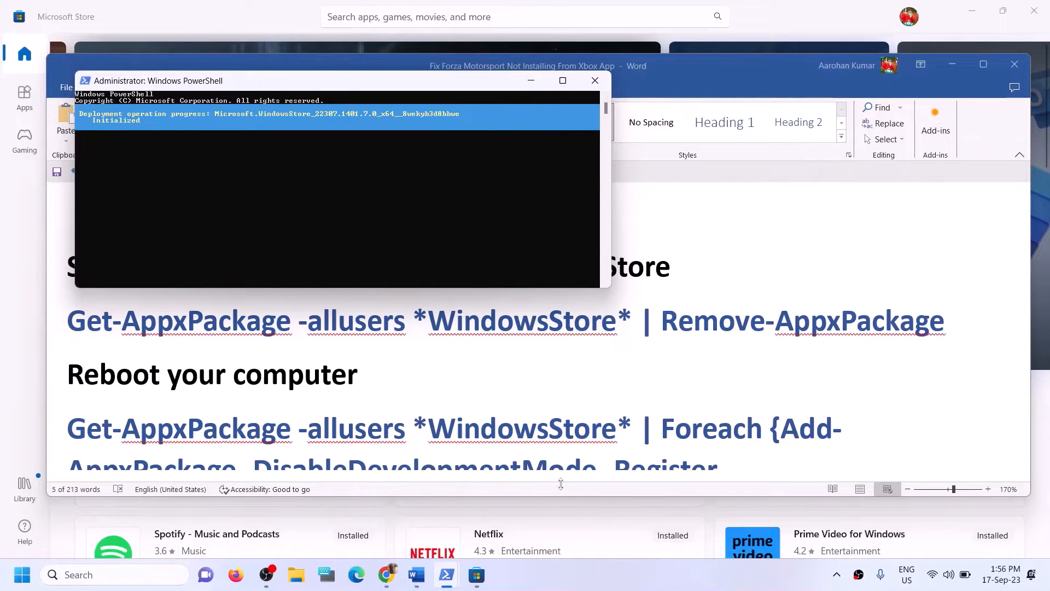
{"action": "left_click", "coordinate": [229, 16]}
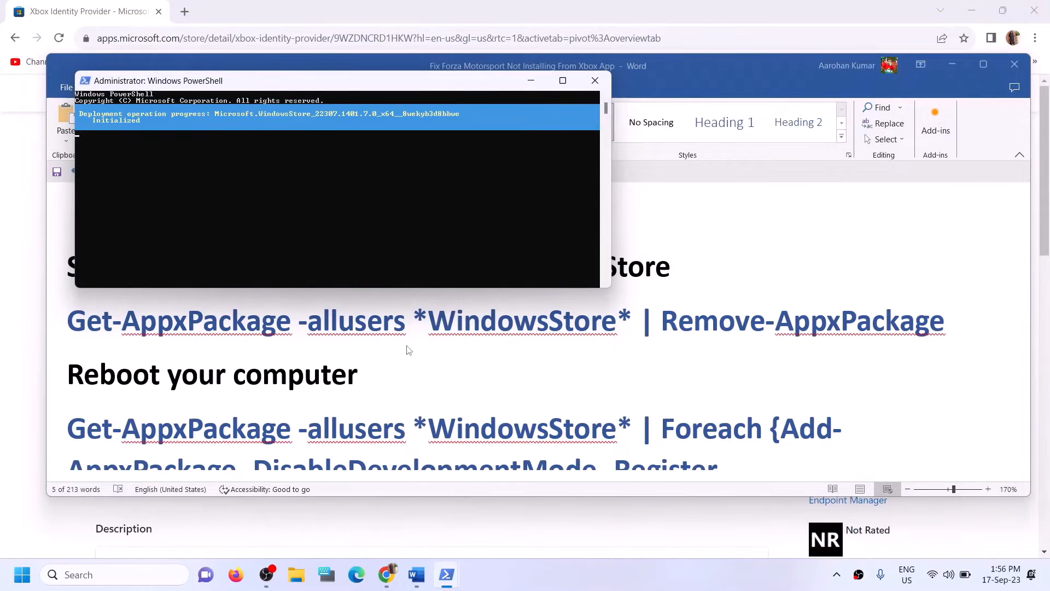
Step: Copy the Get-AppxPackage Foreach {Add-AppxPackage -DisableDevelopmentMode -Register} command located below "Reboot your computer" in the Word document
{"action": "left_click", "coordinate": [407, 371]}
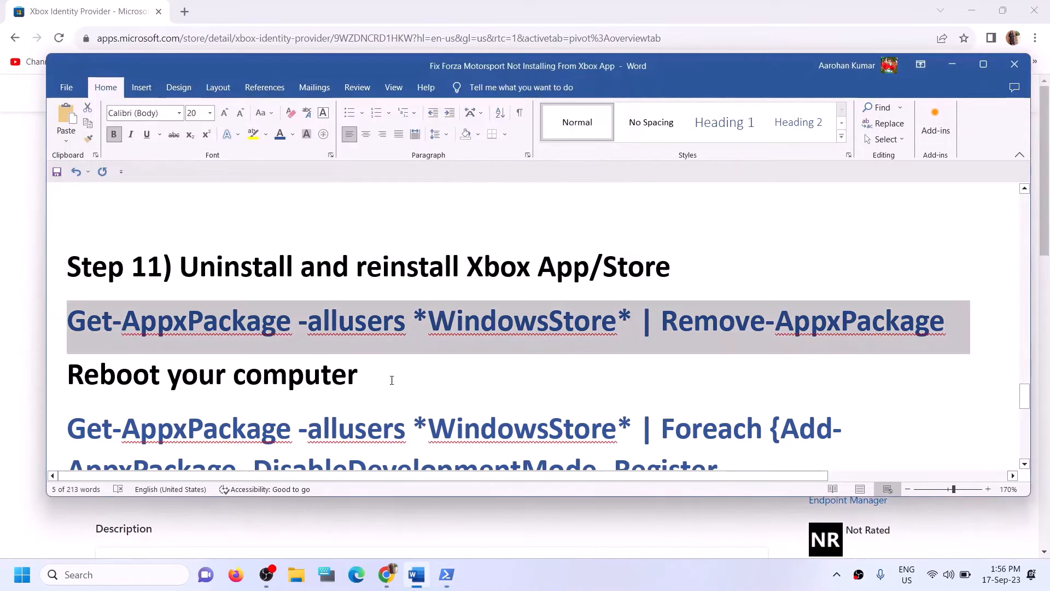
{"action": "scroll", "coordinate": [392, 339], "scroll_direction": "down", "scroll_amount": 2}
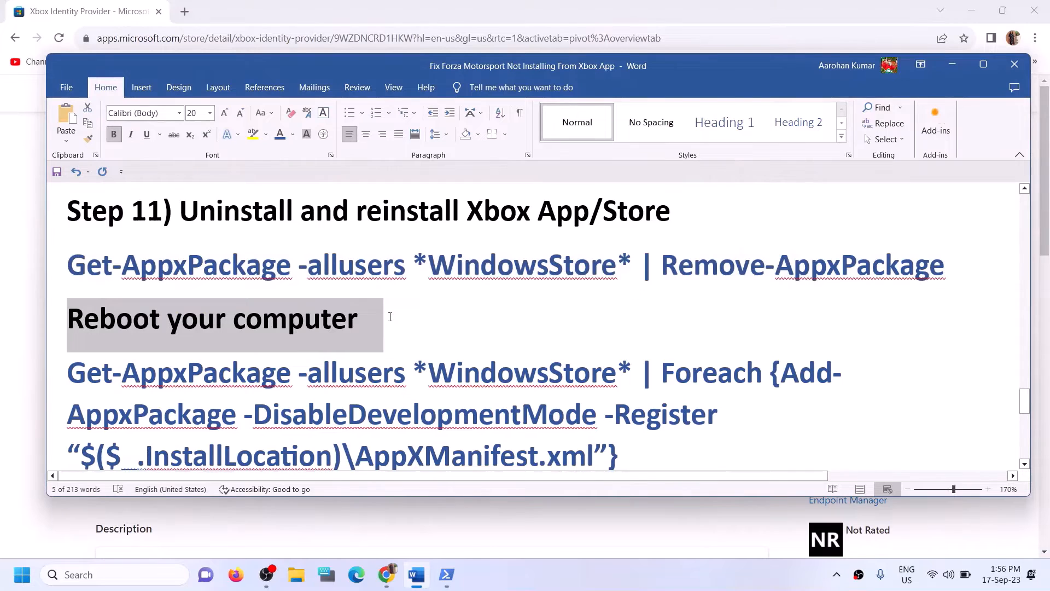
{"action": "scroll", "coordinate": [391, 316], "scroll_direction": "down", "scroll_amount": 2}
{"action": "left_click_drag", "start_coordinate": [633, 400], "coordinate": [66, 323]}
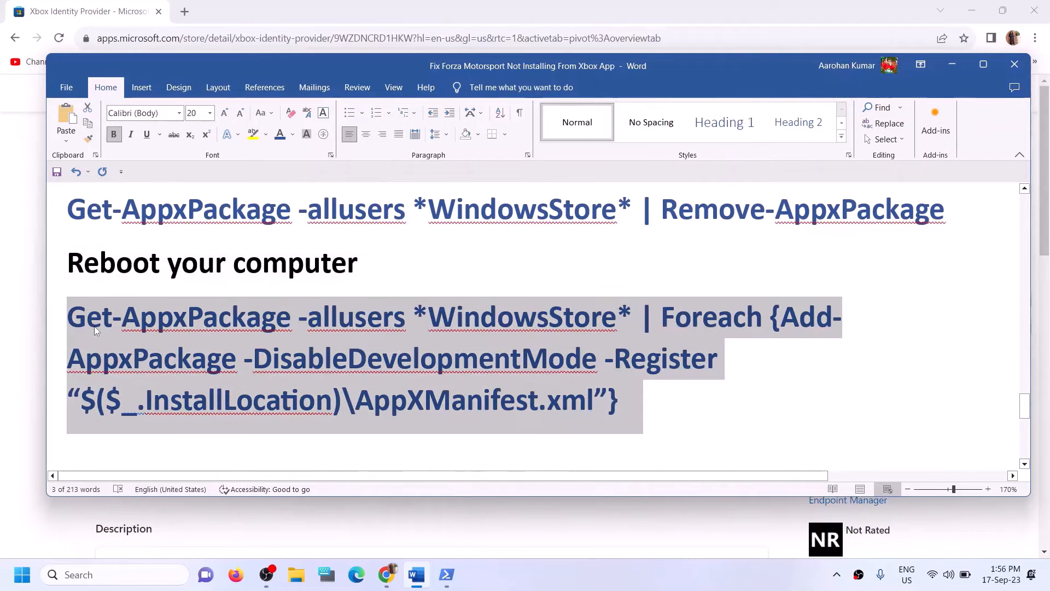
Step: Check the removal command's output in PowerShell and highlight the "Reboot your computer" line in the Word document
{"action": "mouse_move", "coordinate": [450, 576]}
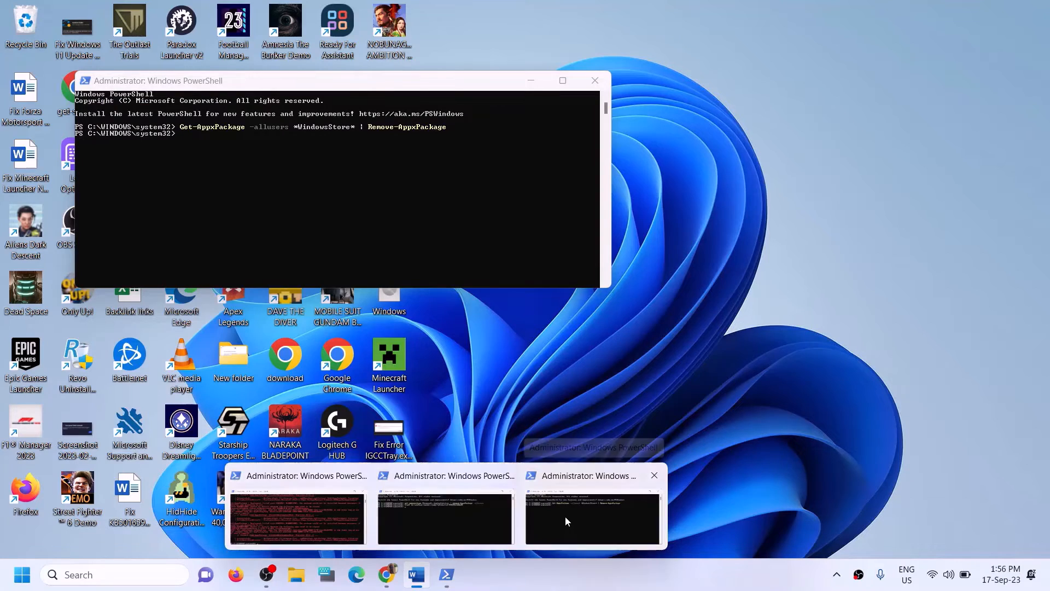
{"action": "left_click", "coordinate": [565, 517]}
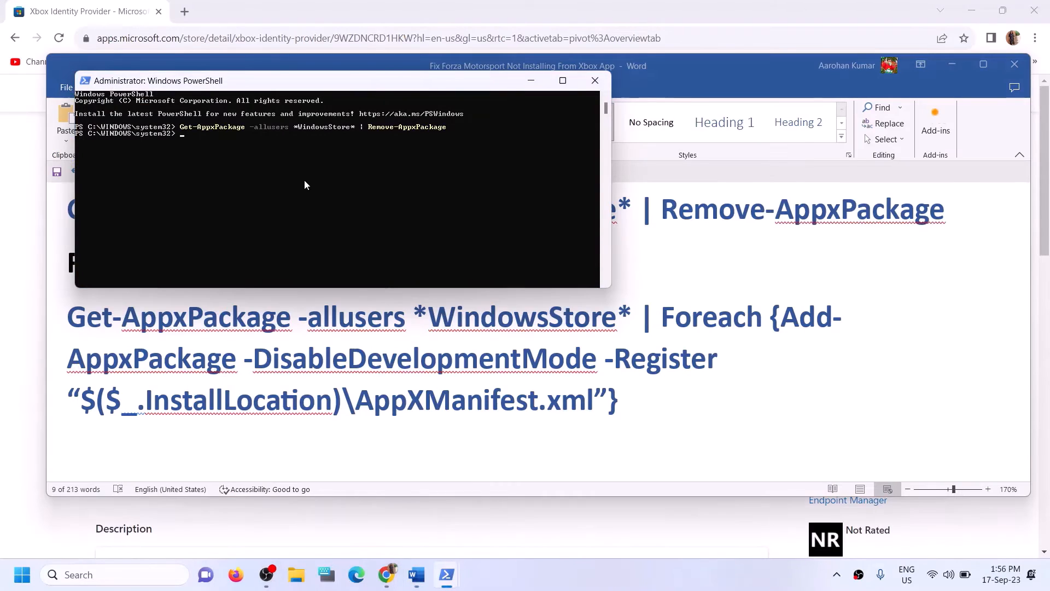
{"action": "key", "text": "alt+Tab"}
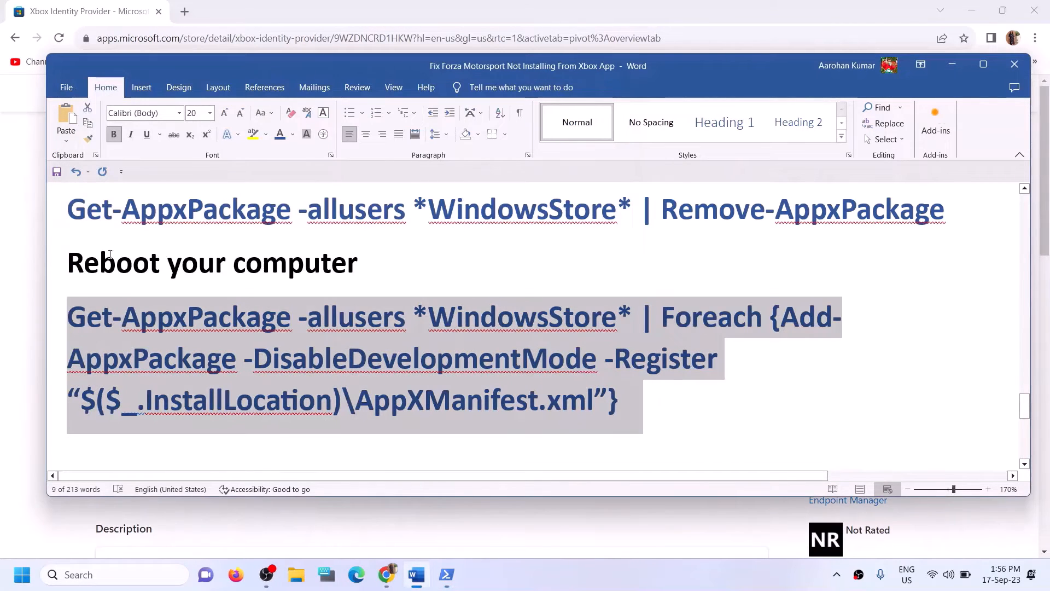
{"action": "triple_click", "coordinate": [110, 255]}
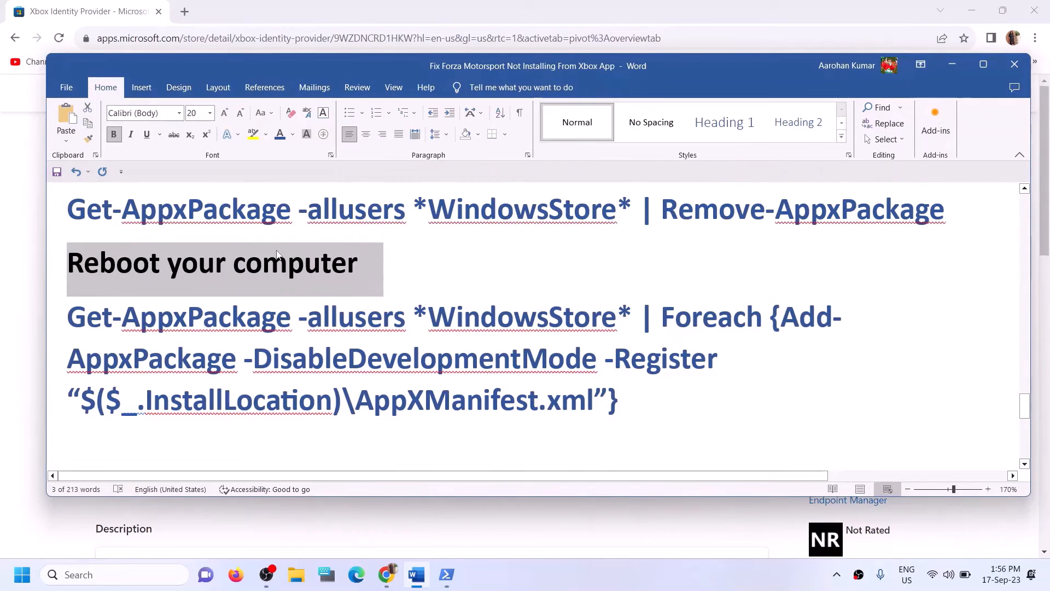
Step: Run the copied Get-AppxPackage -allusers *WindowsStore* | Foreach {Add-AppxPackage -DisableDevelopmentMode -Register "$($_.InstallLocation)\AppXManifest.xml"} command in the administrator PowerShell window
{"action": "left_click", "coordinate": [448, 575]}
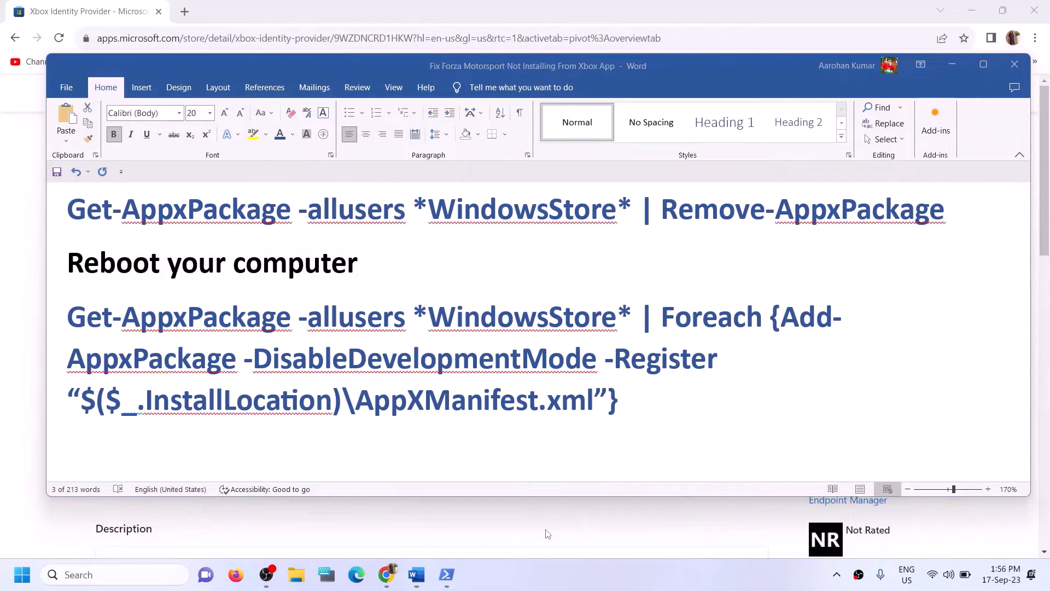
{"action": "left_click", "coordinate": [450, 578]}
{"action": "left_click", "coordinate": [544, 539]}
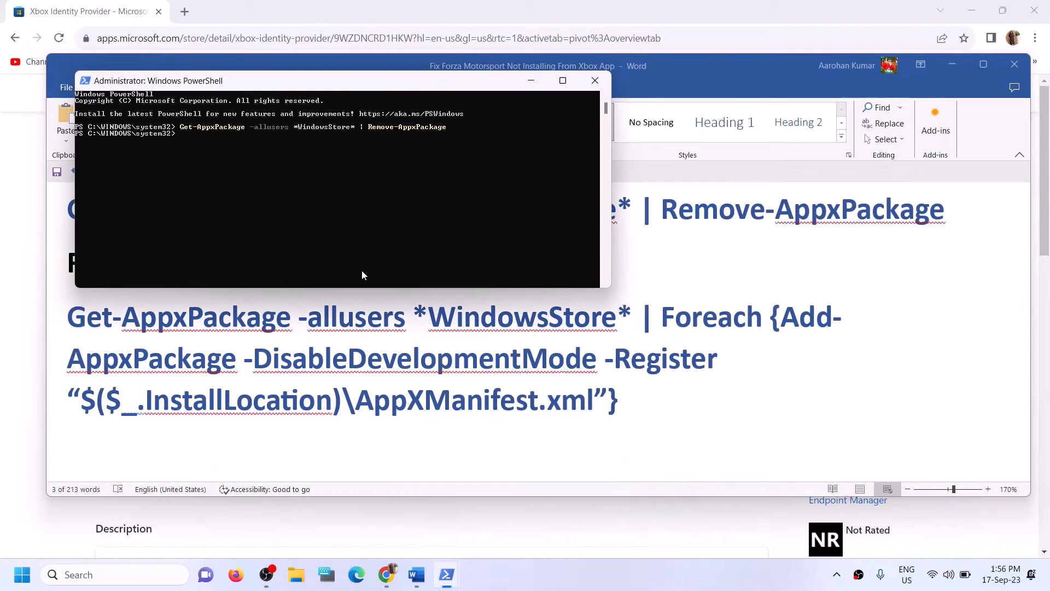
{"action": "right_click", "coordinate": [209, 163]}
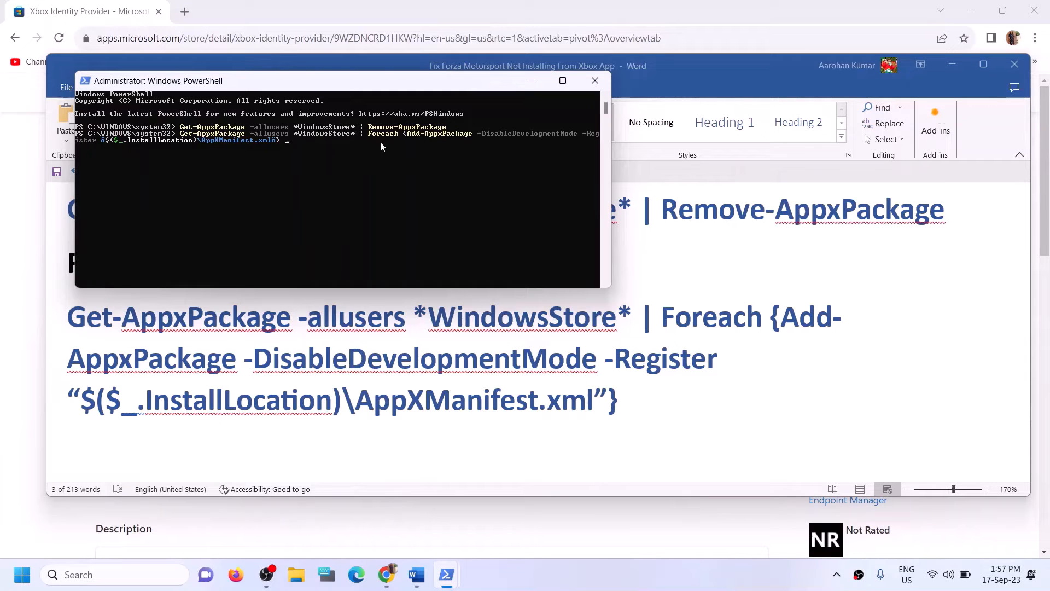
{"action": "key", "text": "Return"}
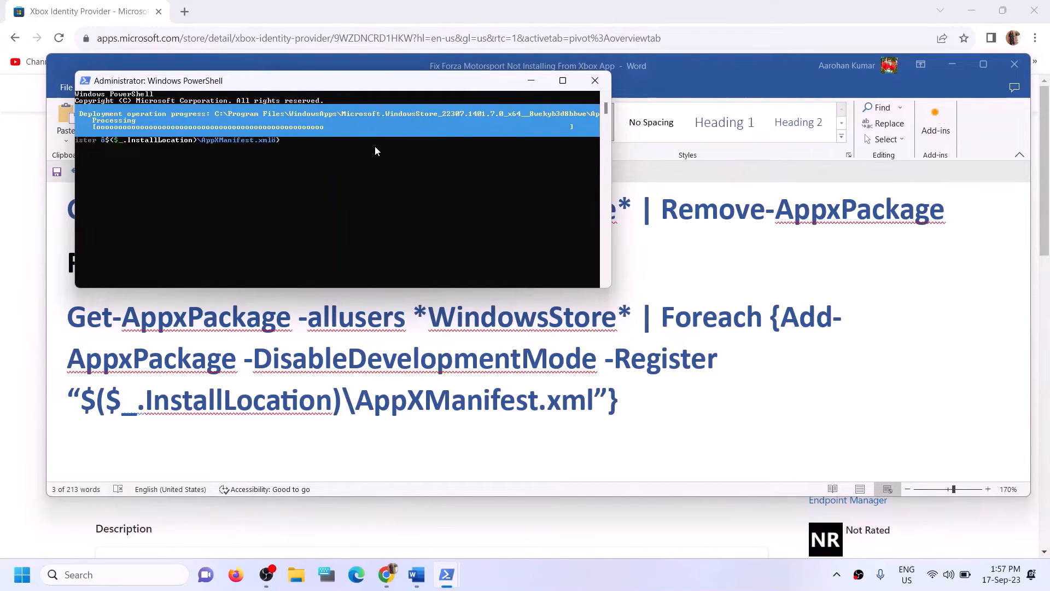
{"action": "left_click", "coordinate": [104, 575]}
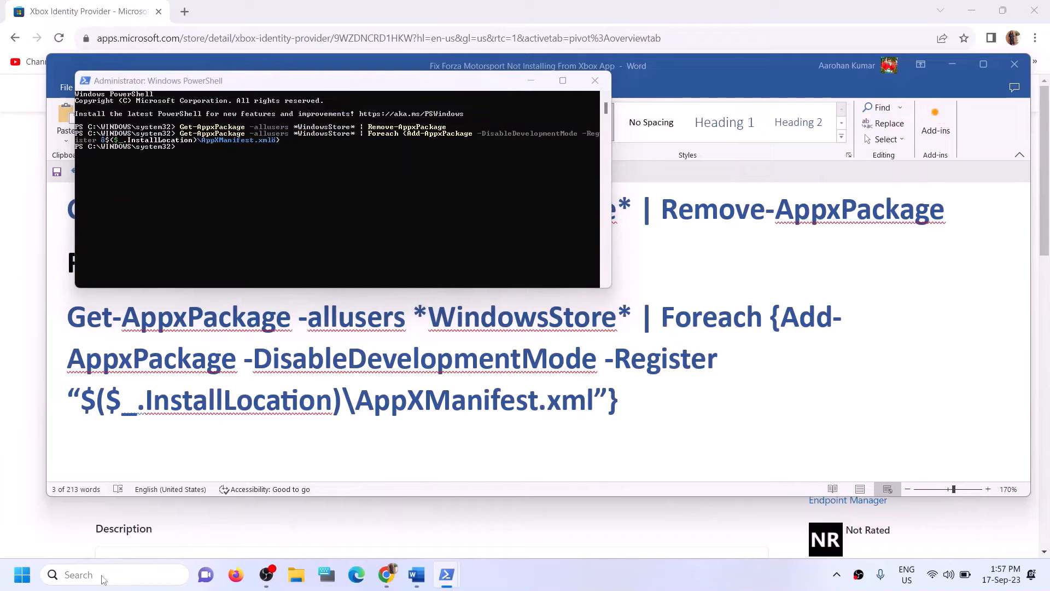
{"action": "type", "text": "store"}
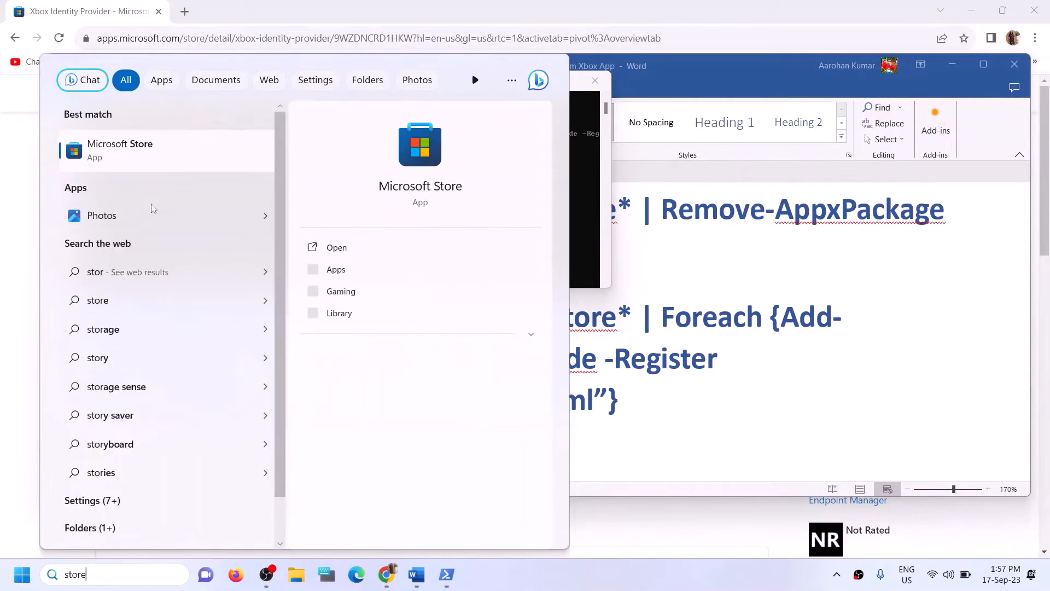
{"action": "left_click", "coordinate": [685, 394]}
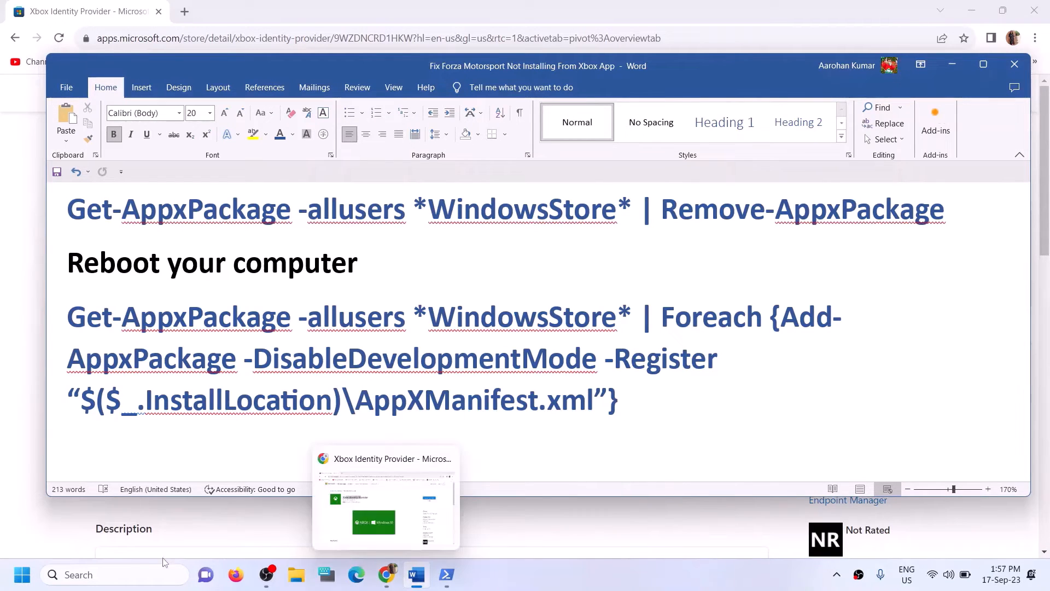
Step: Search Windows for "store" and open Microsoft Store
{"action": "left_click", "coordinate": [127, 572]}
{"action": "type", "text": "ore"}
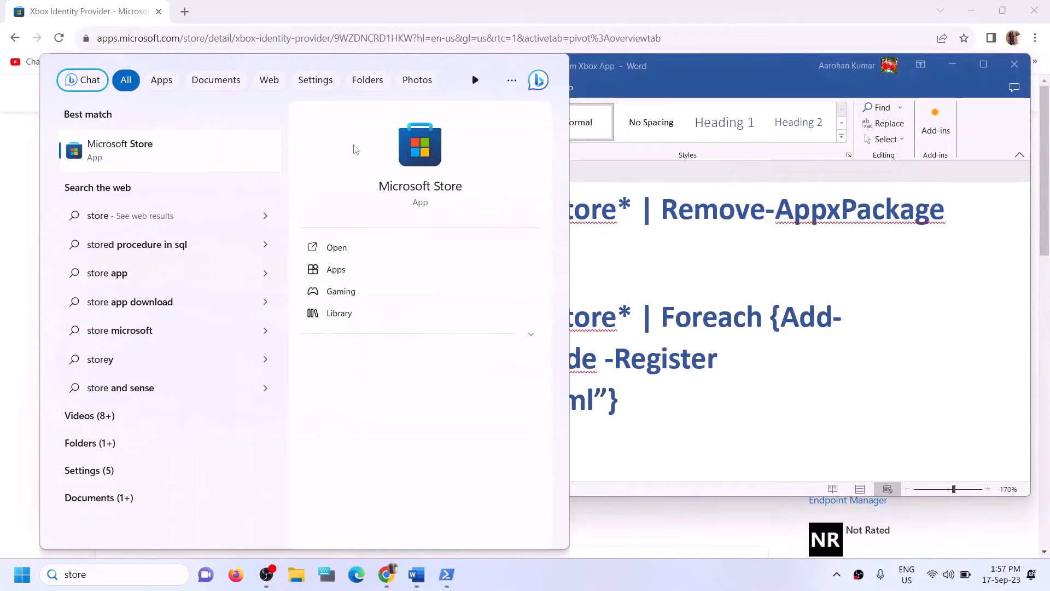
{"action": "key", "text": "Return"}
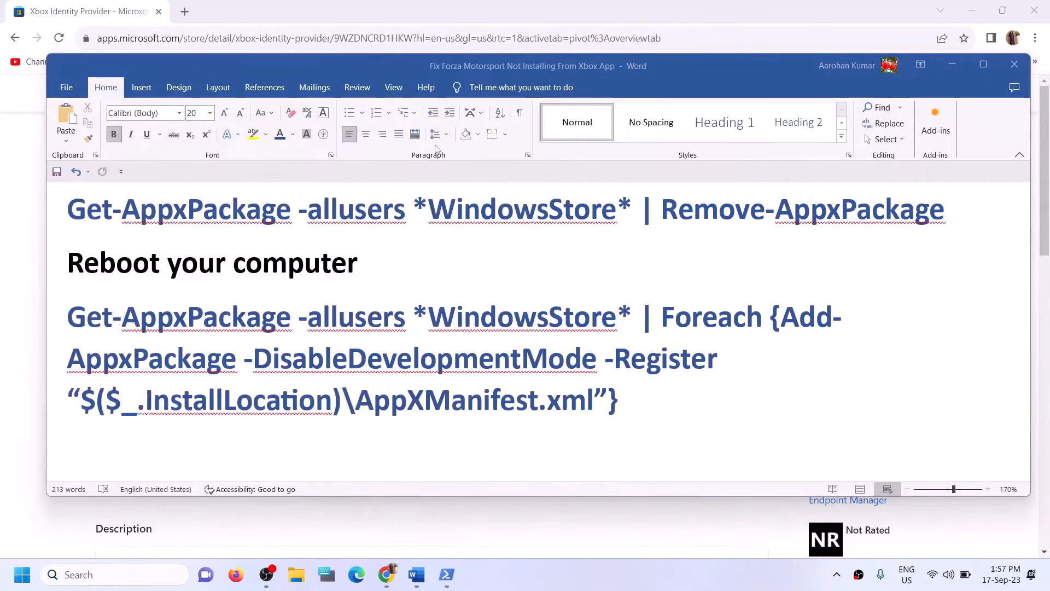
{"action": "left_click", "coordinate": [738, 12]}
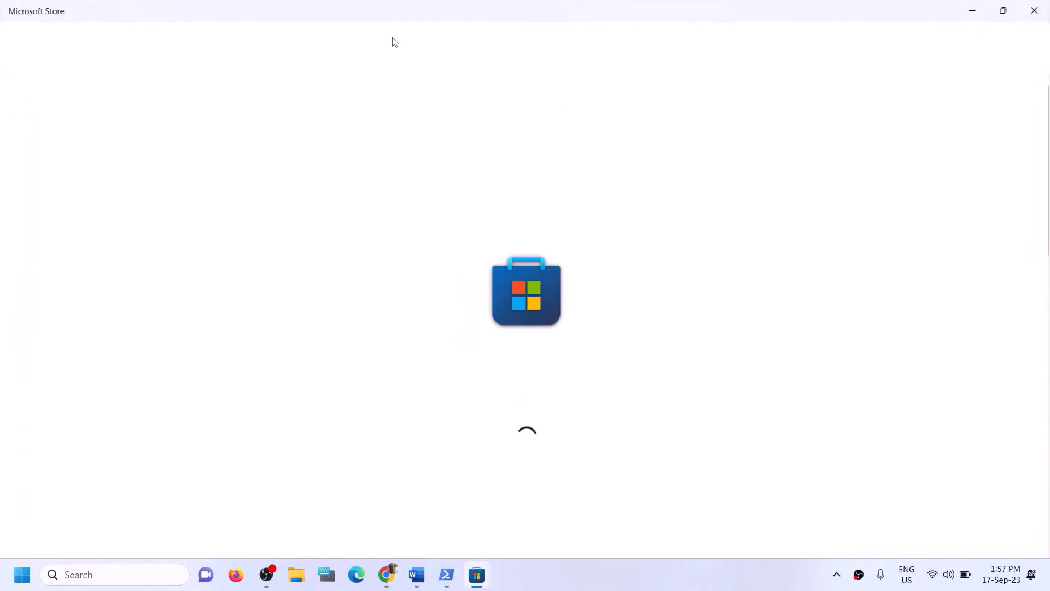
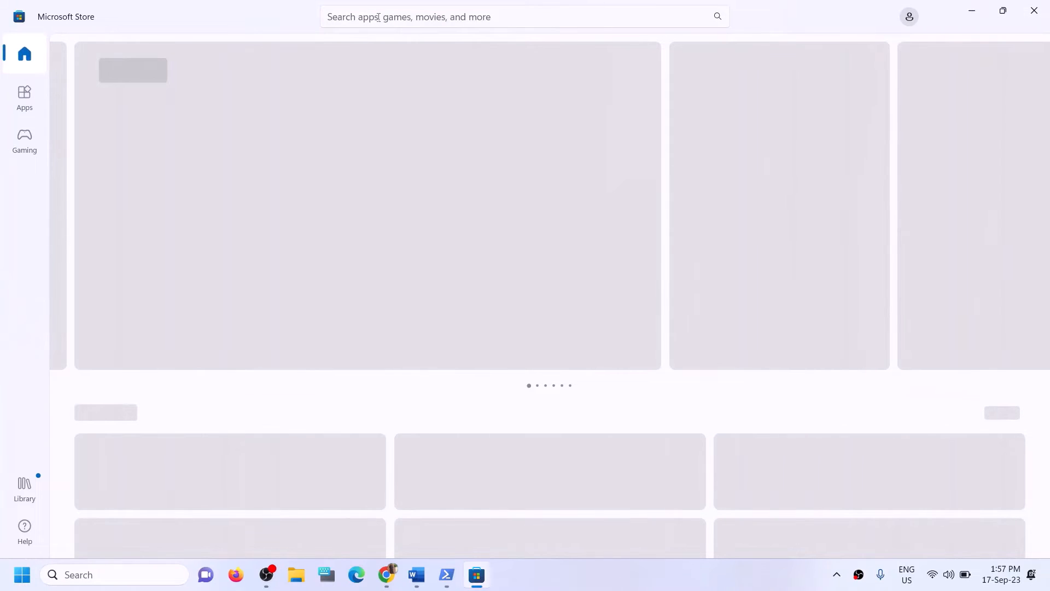
Step: Search Microsoft Store for "xbox", install the Xbox app and allow Host Process for Windows Services to make changes
{"action": "left_click", "coordinate": [378, 17]}
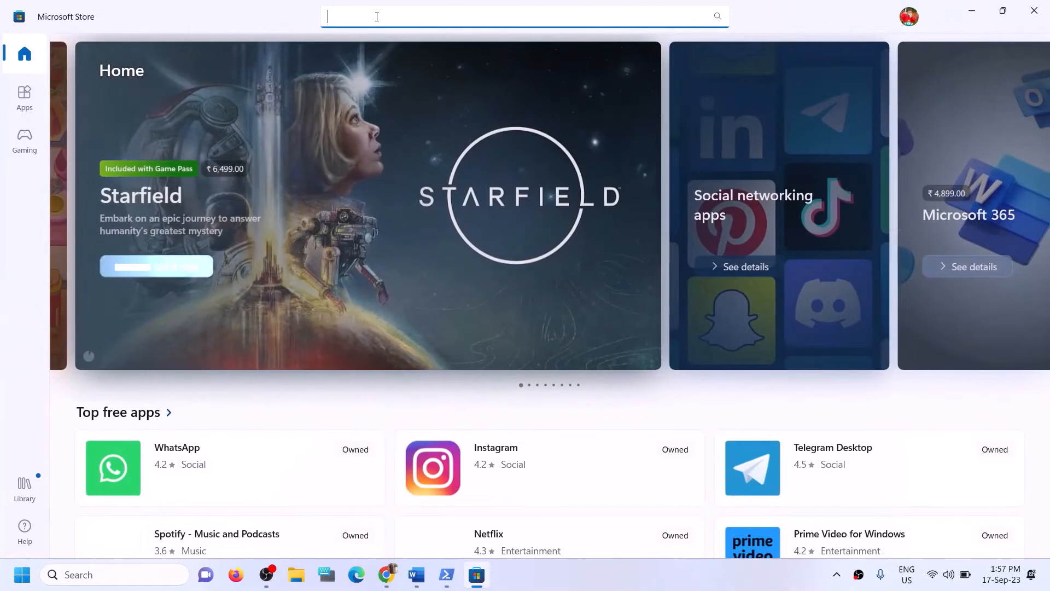
{"action": "type", "text": "xbox"}
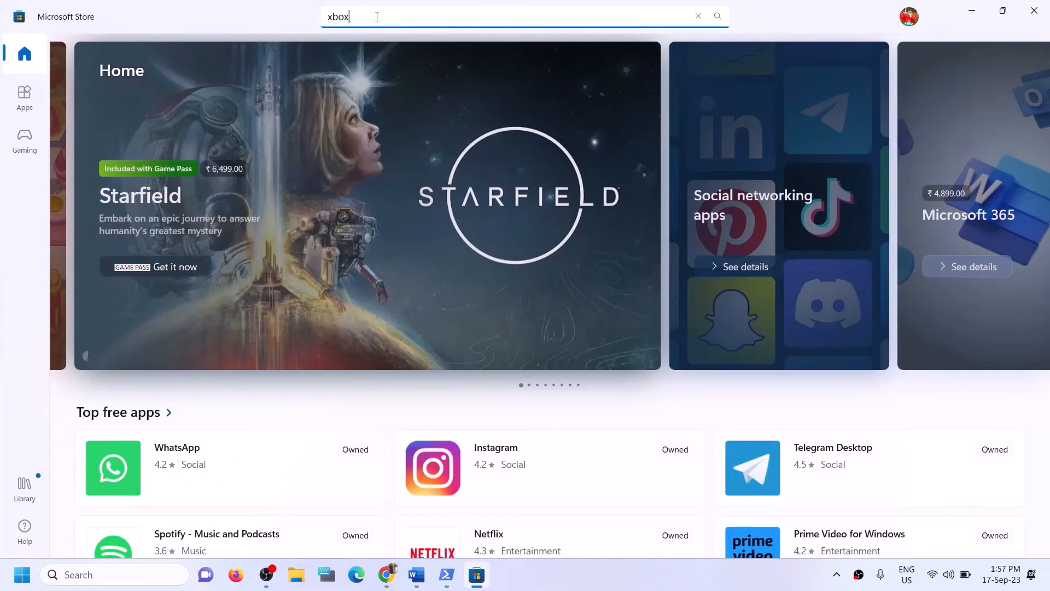
{"action": "left_click", "coordinate": [385, 286]}
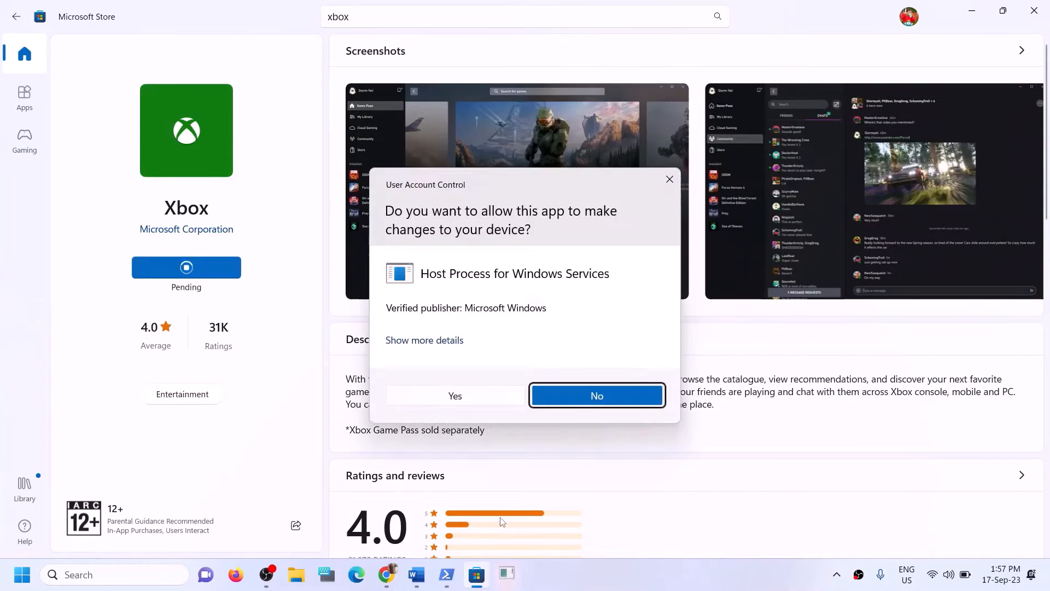
{"action": "left_click", "coordinate": [447, 393]}
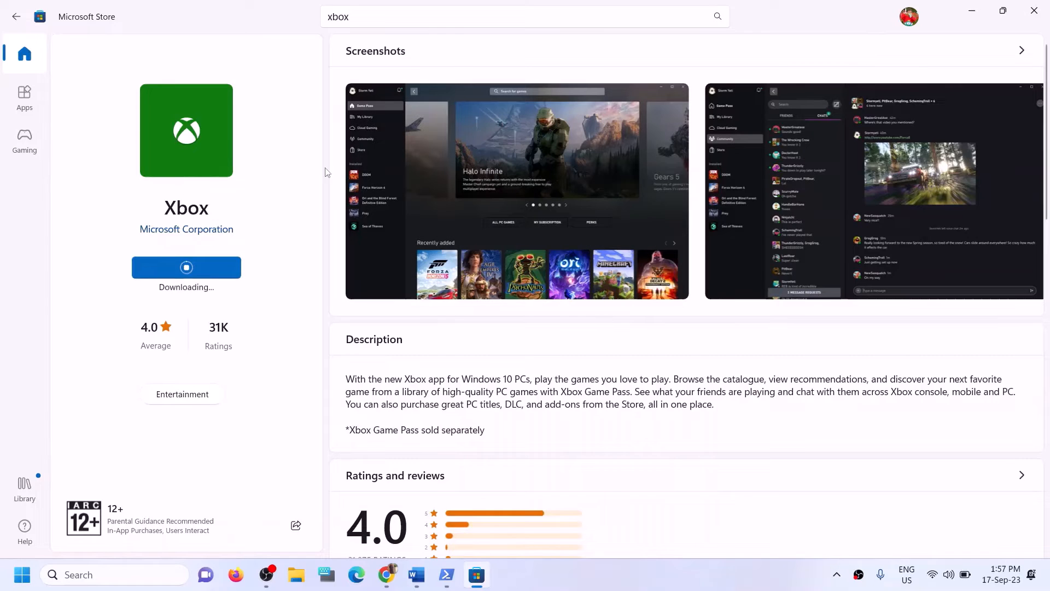
Step: Switch to the Word document and read Step 12 about installing to another drive and renaming the WpSystem and WindowsApps folders
{"action": "left_click", "coordinate": [416, 575]}
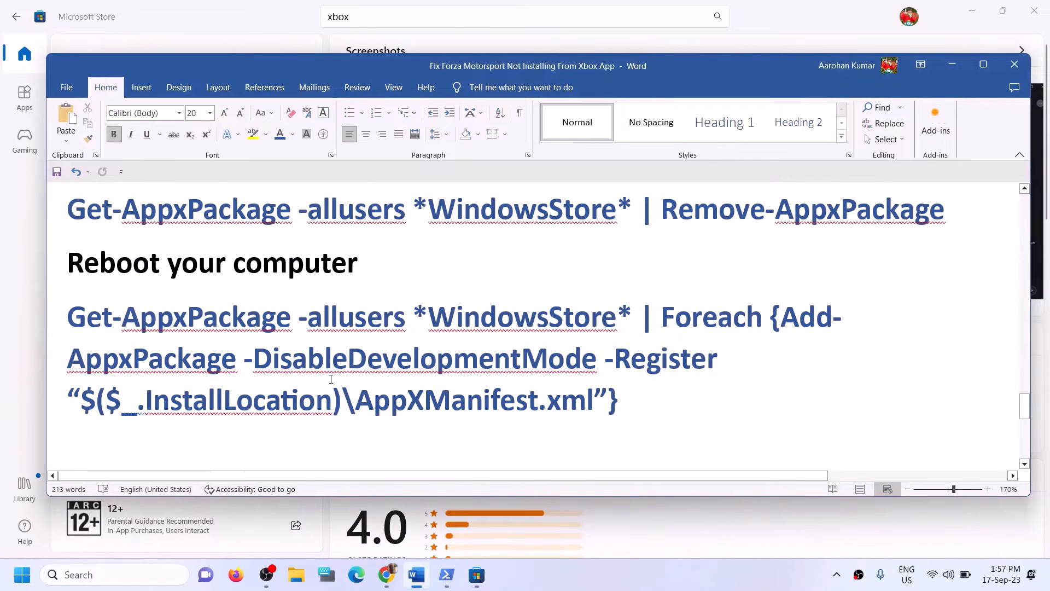
{"action": "scroll", "coordinate": [331, 378], "scroll_direction": "down", "scroll_amount": 3}
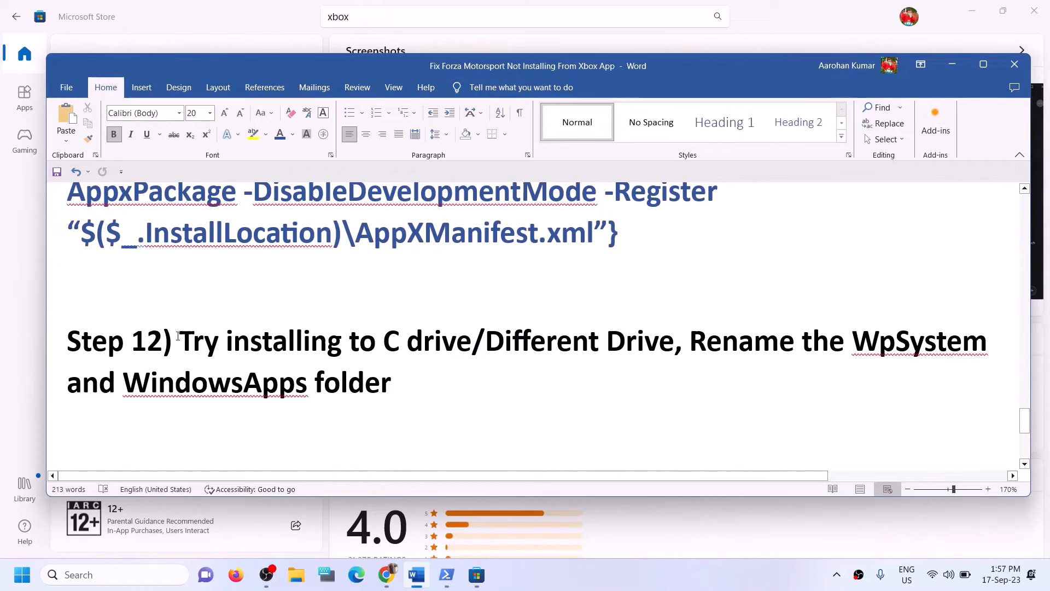
{"action": "left_click_drag", "start_coordinate": [186, 336], "coordinate": [472, 343]}
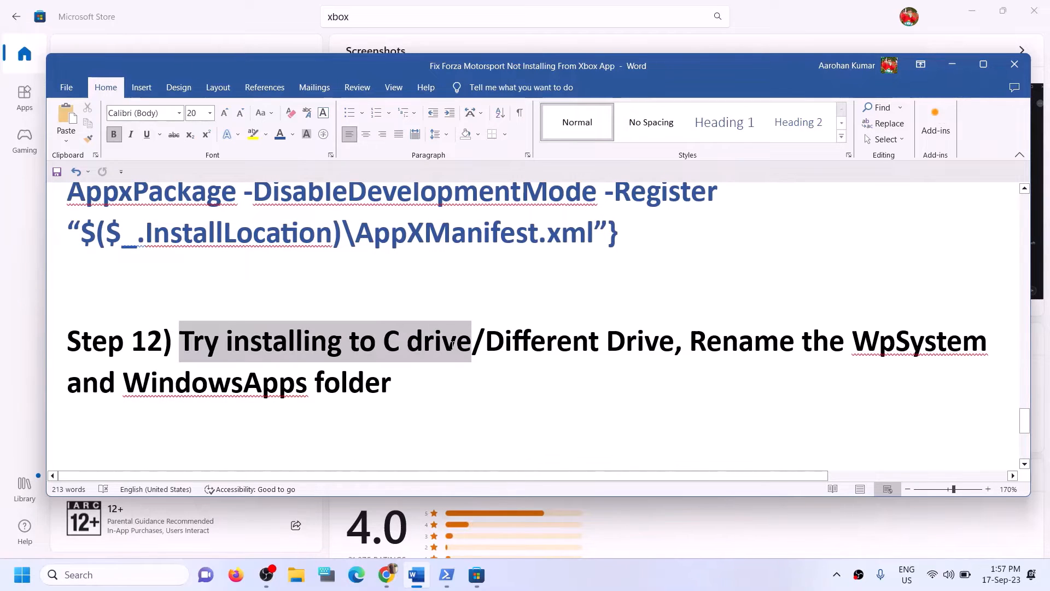
{"action": "left_click", "coordinate": [505, 350]}
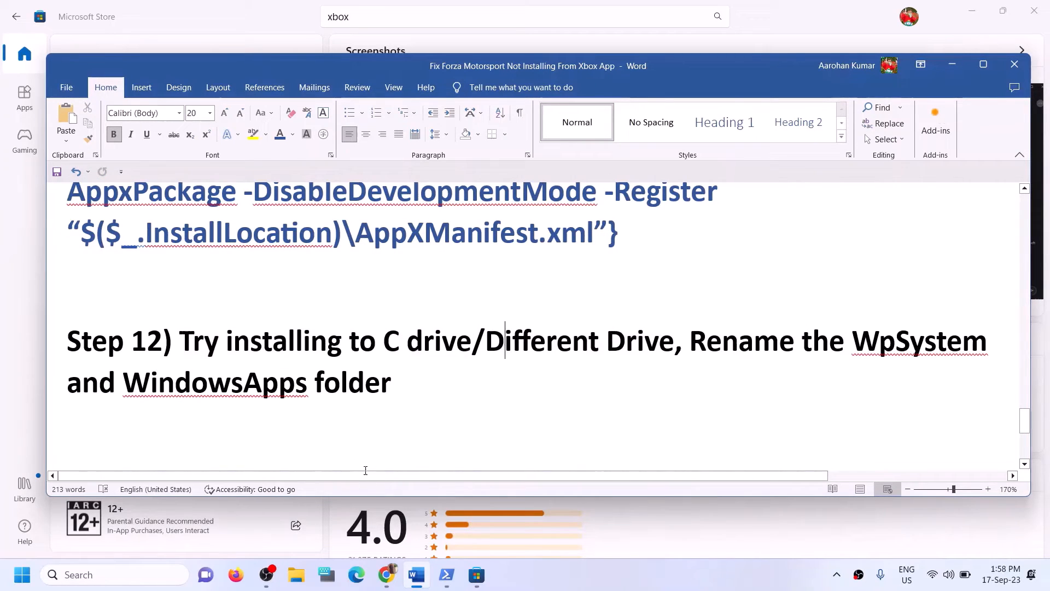
{"action": "left_click", "coordinate": [296, 574]}
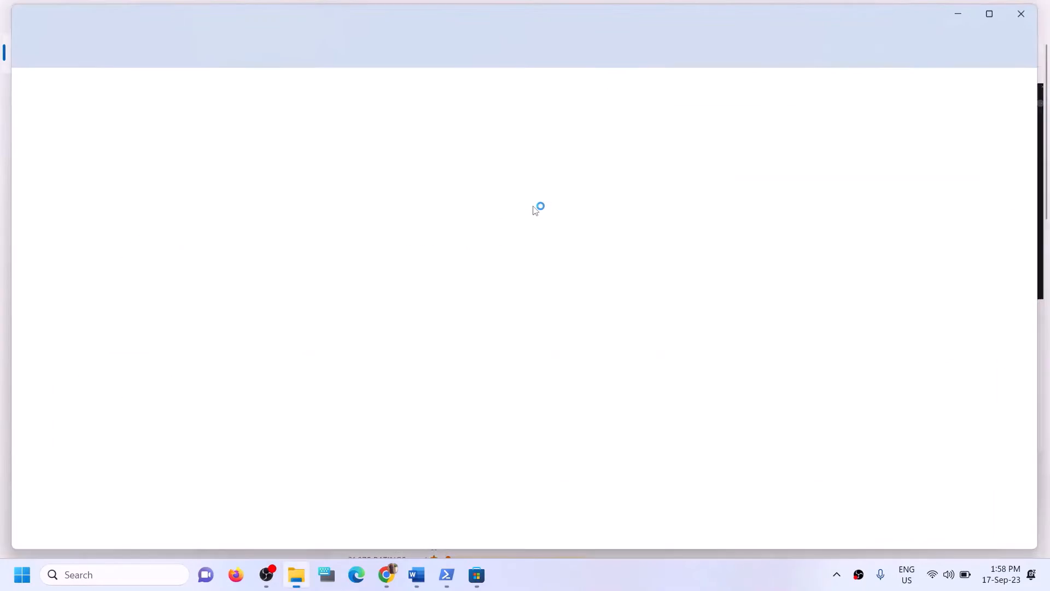
{"action": "left_click", "coordinate": [1029, 11]}
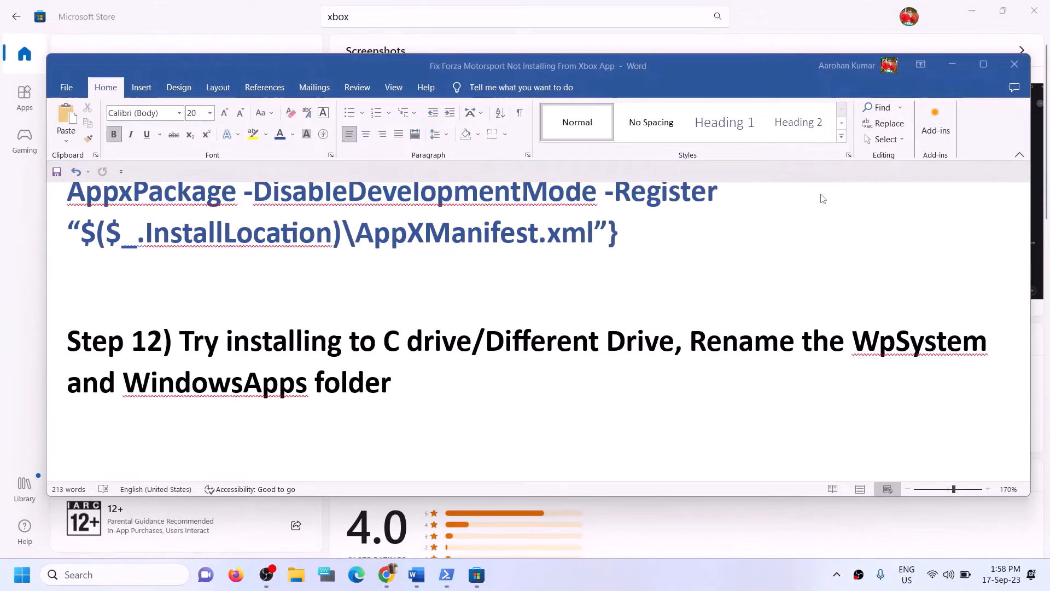
Step: Open Windows Settings and check Advanced app settings and Installed apps for an app install location option
{"action": "key", "text": "super+i"}
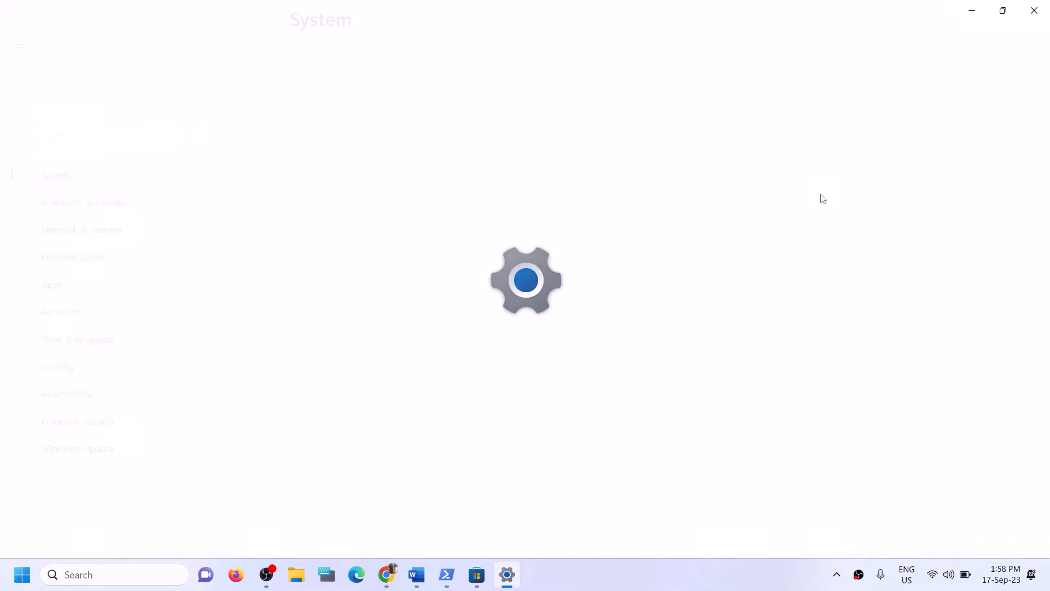
{"action": "left_click", "coordinate": [73, 264]}
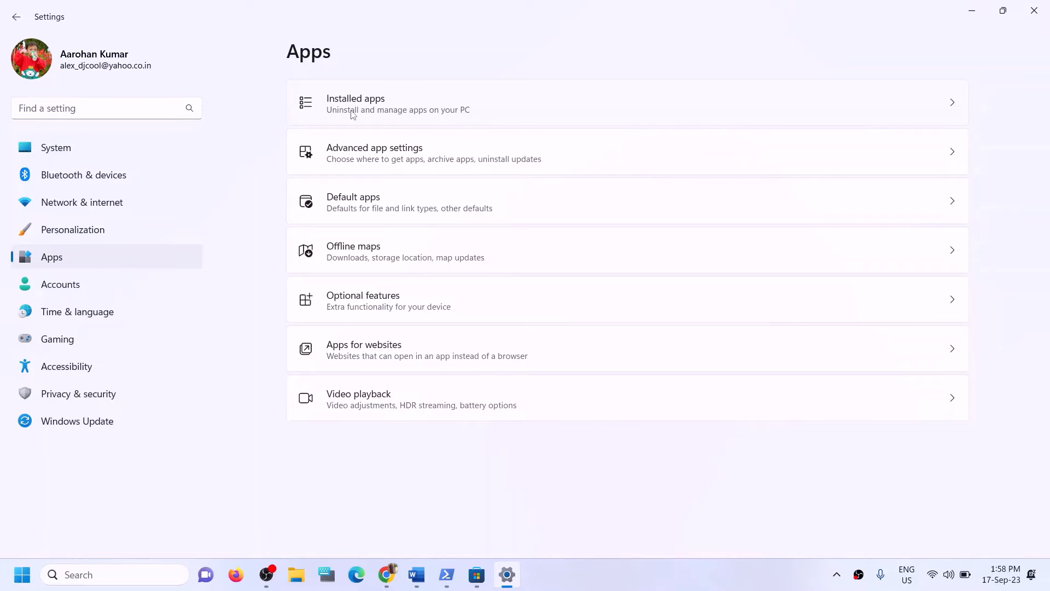
{"action": "left_click", "coordinate": [399, 162]}
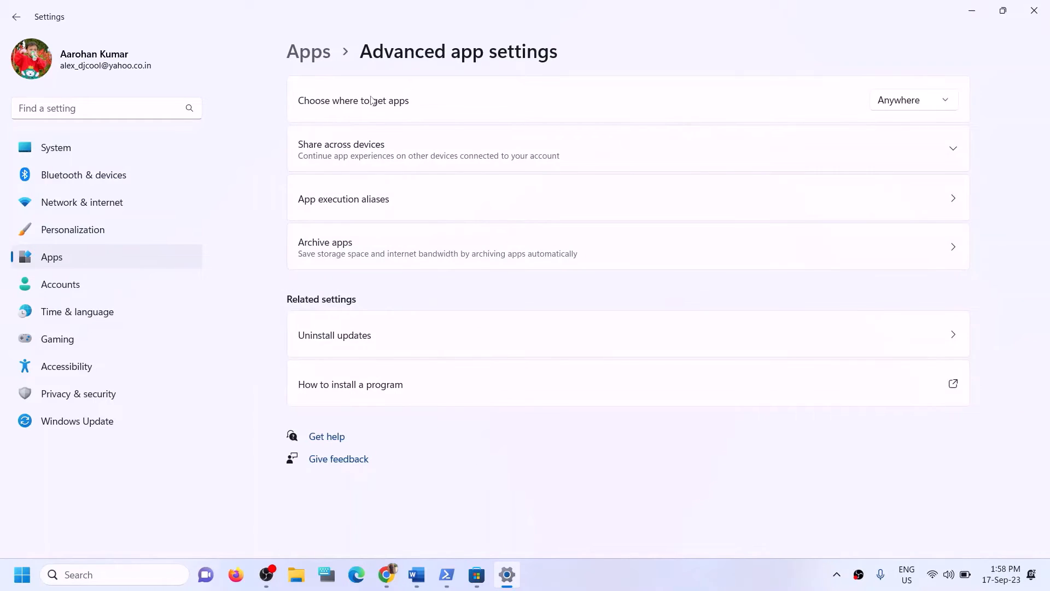
{"action": "left_click", "coordinate": [321, 55]}
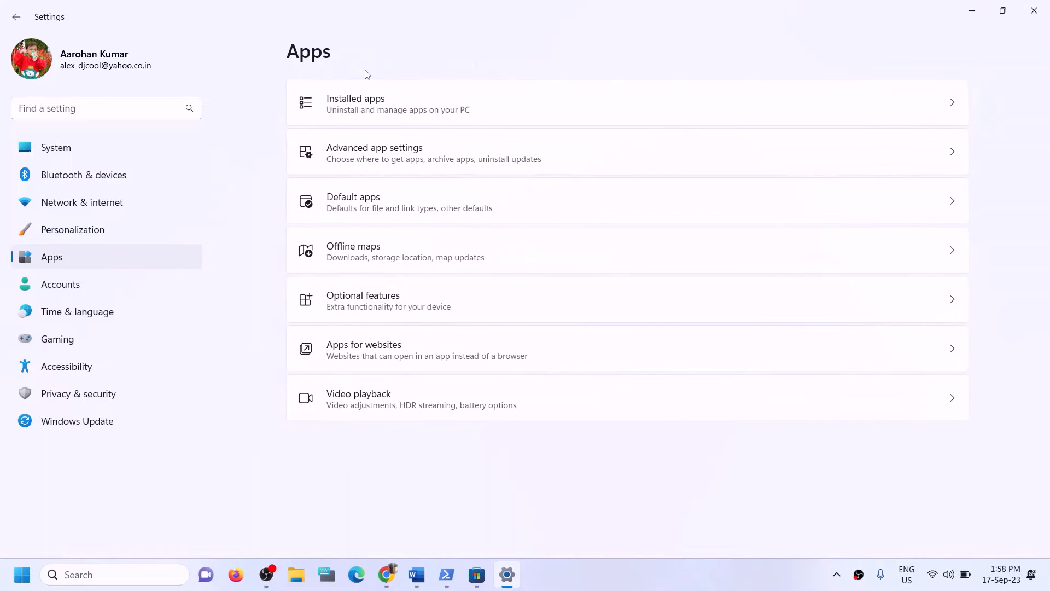
{"action": "left_click", "coordinate": [345, 108]}
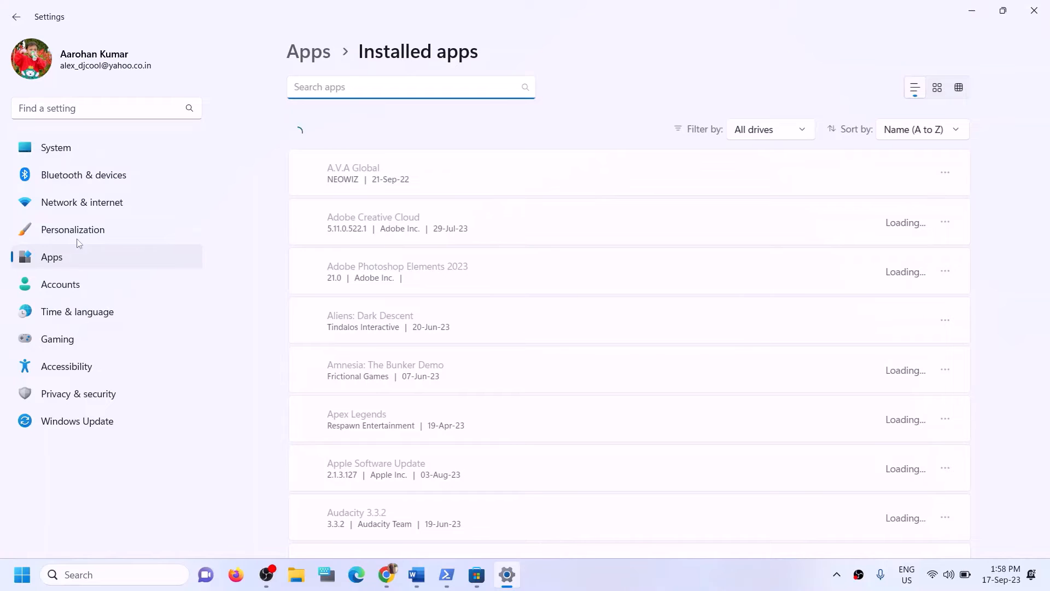
Step: In the System storage settings, expand Advanced storage settings and open Where new content is saved
{"action": "left_click", "coordinate": [58, 153]}
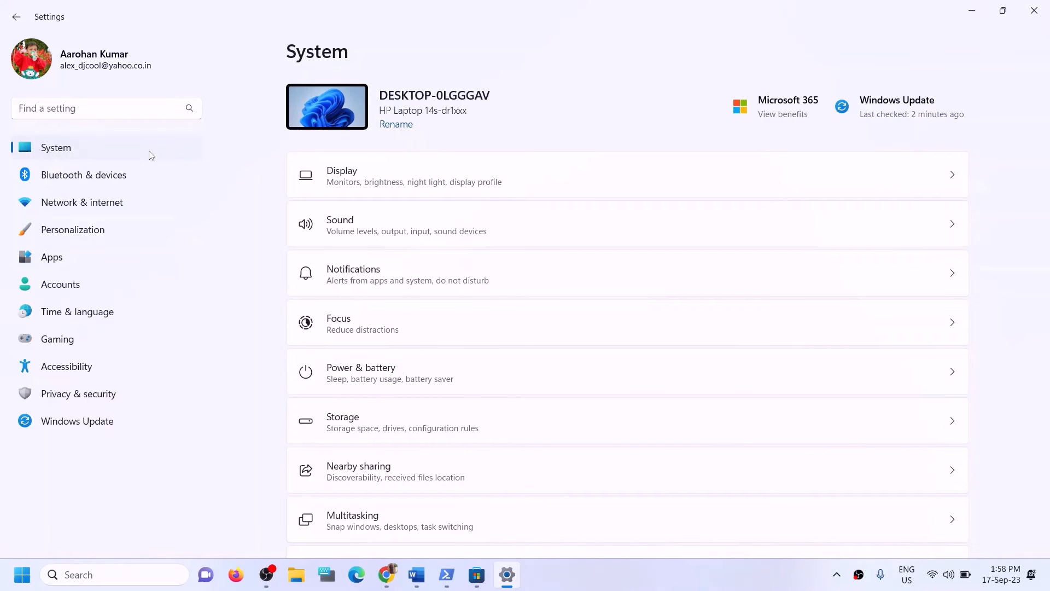
{"action": "scroll", "coordinate": [358, 327], "scroll_direction": "down", "scroll_amount": 1}
{"action": "scroll", "coordinate": [361, 331], "scroll_direction": "down", "scroll_amount": 3}
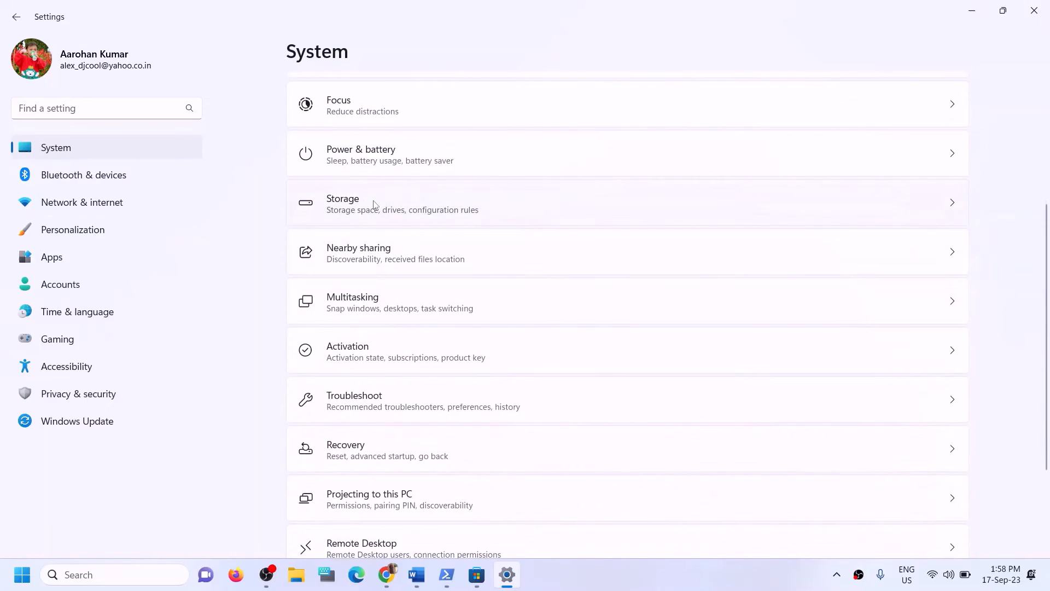
{"action": "left_click", "coordinate": [374, 205]}
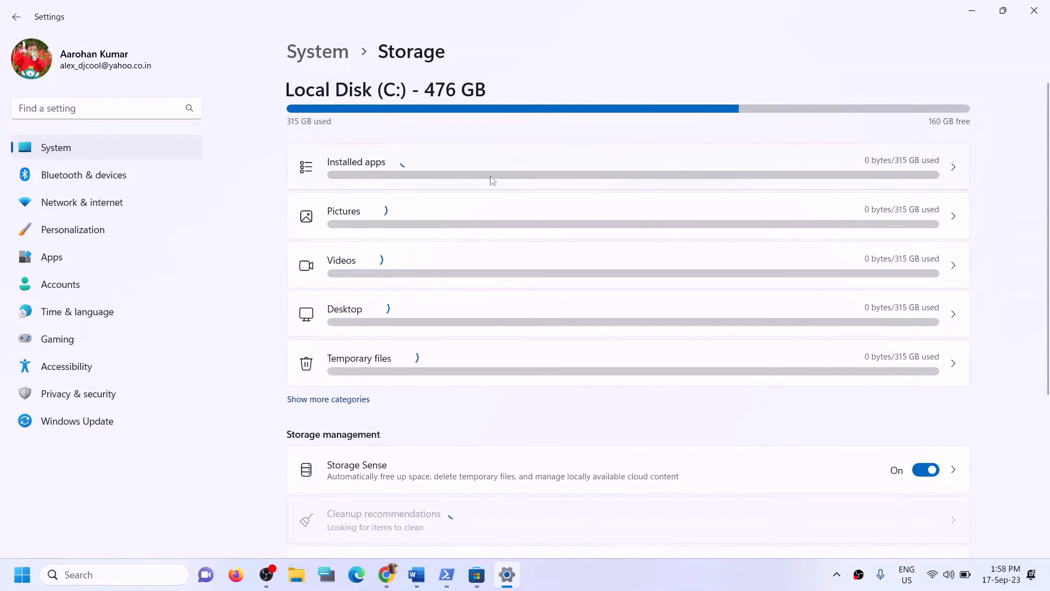
{"action": "scroll", "coordinate": [465, 316], "scroll_direction": "down", "scroll_amount": 4}
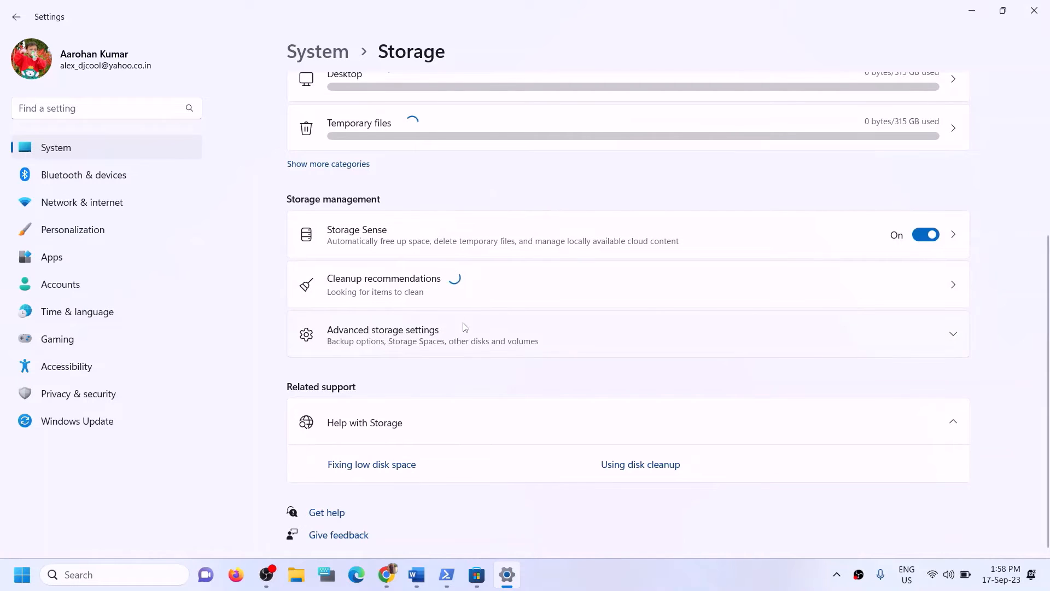
{"action": "left_click", "coordinate": [403, 333]}
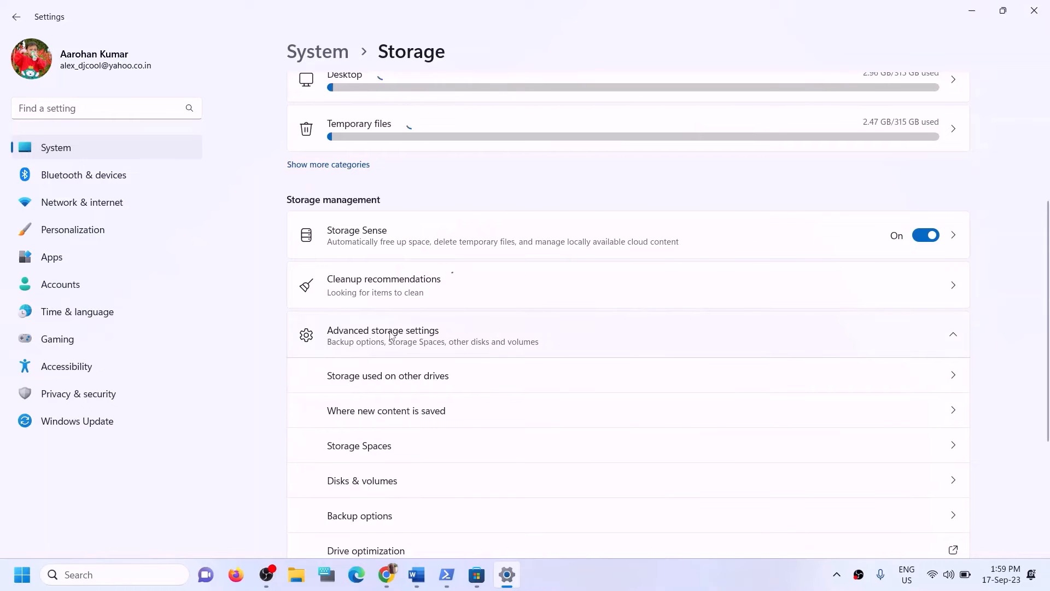
{"action": "scroll", "coordinate": [393, 345], "scroll_direction": "down", "scroll_amount": 2}
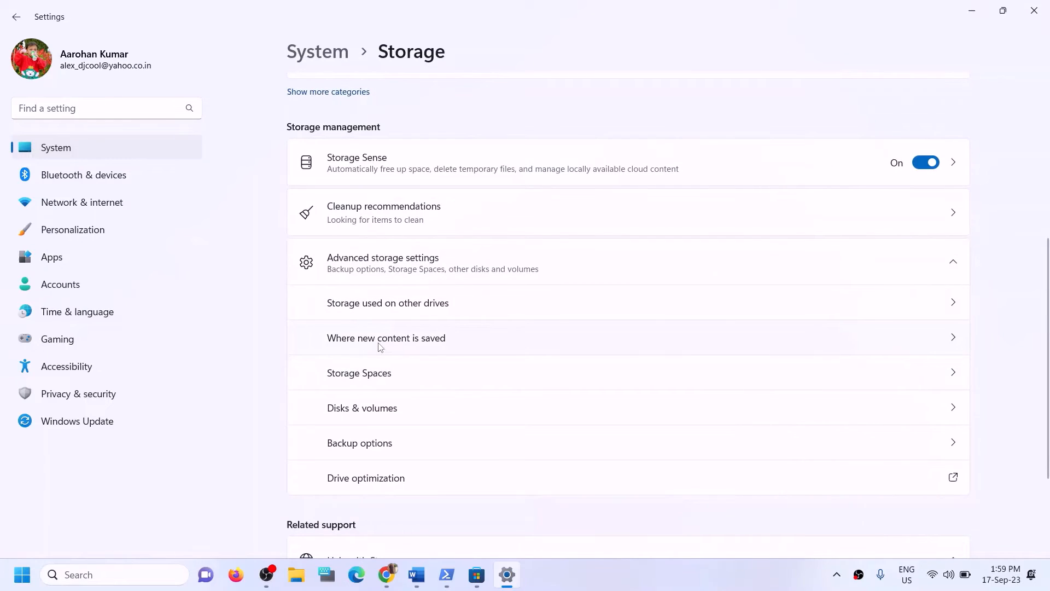
{"action": "left_click", "coordinate": [378, 346]}
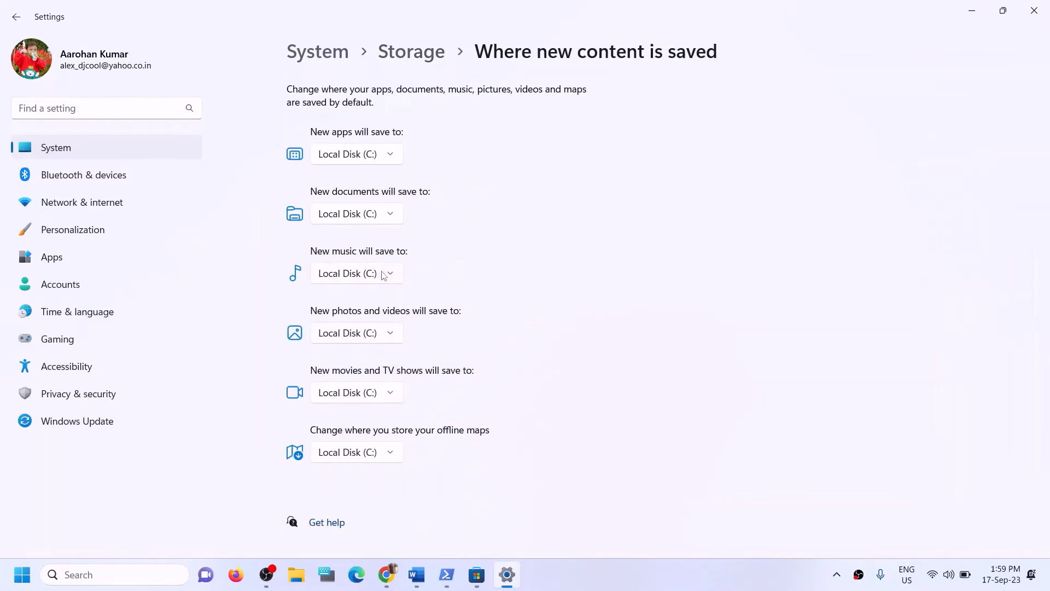
Step: Check which drives are offered for saving new apps, rereading the C drive advice of Step 12 in the Word document
{"action": "left_click", "coordinate": [392, 158]}
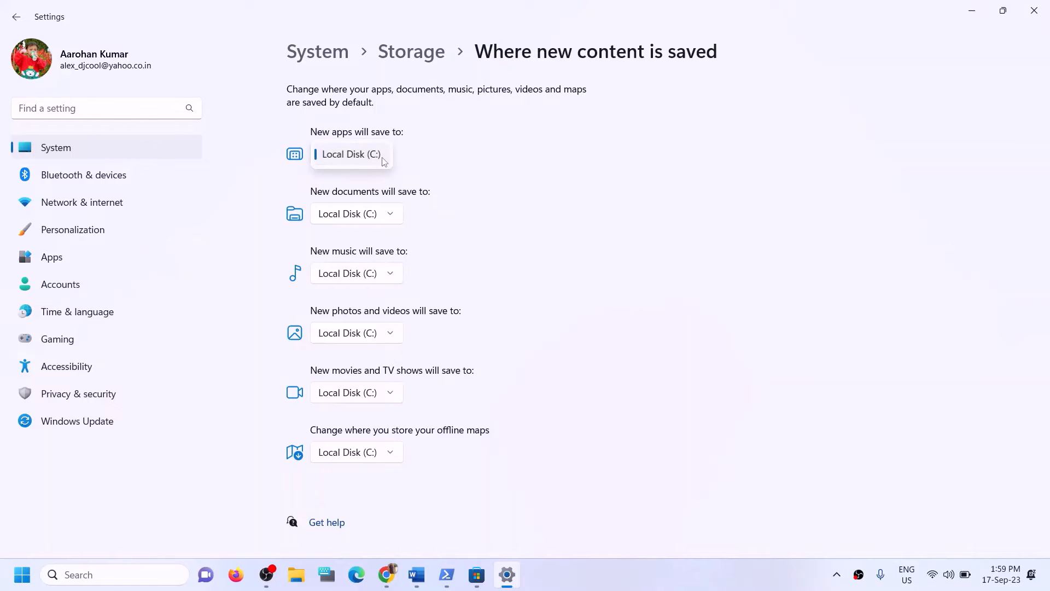
{"action": "left_click", "coordinate": [424, 143]}
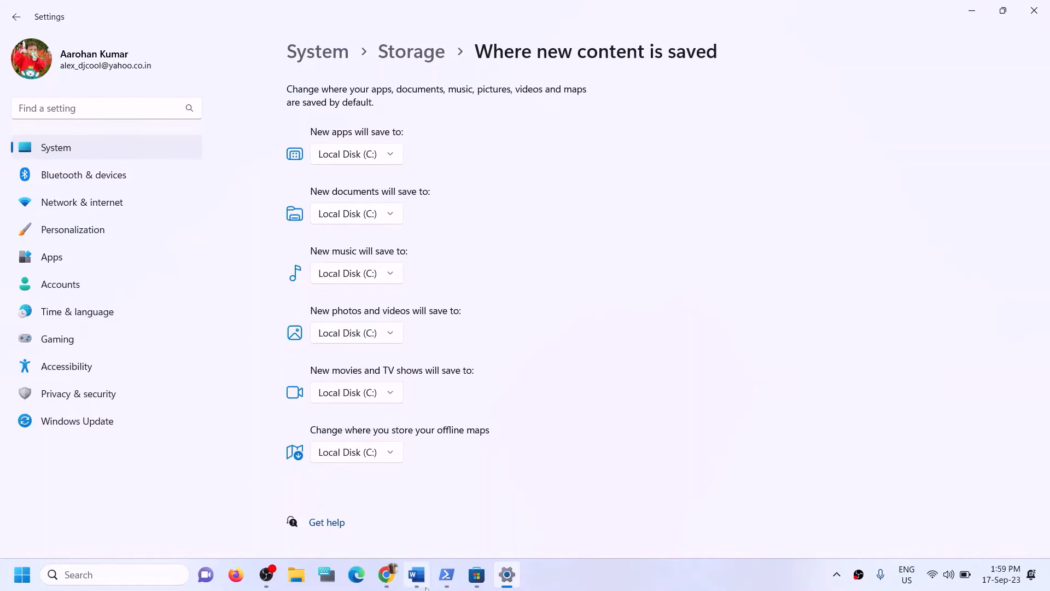
{"action": "left_click", "coordinate": [417, 574]}
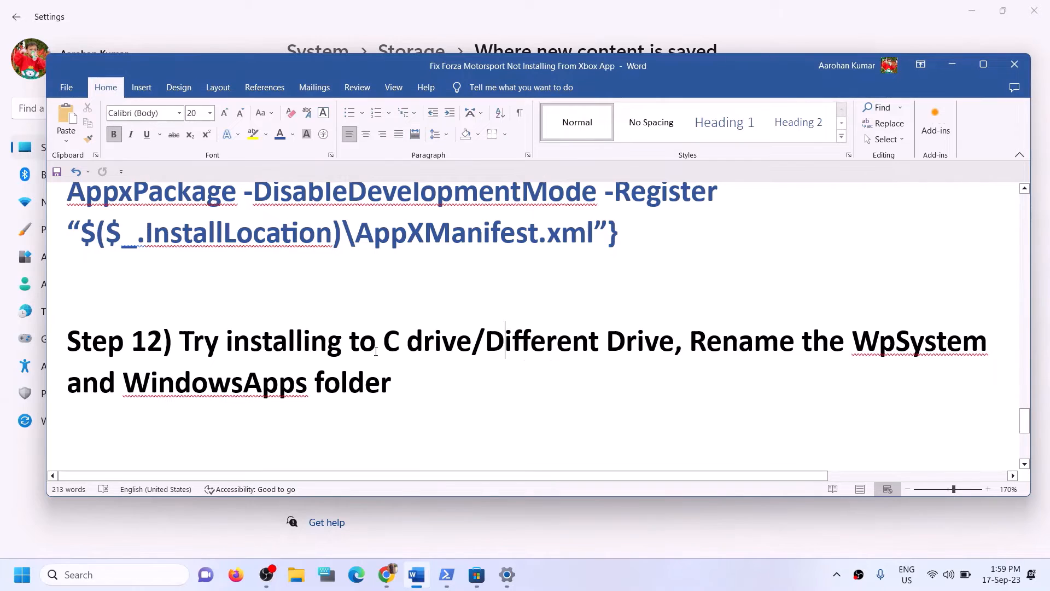
{"action": "left_click_drag", "start_coordinate": [207, 338], "coordinate": [471, 342]}
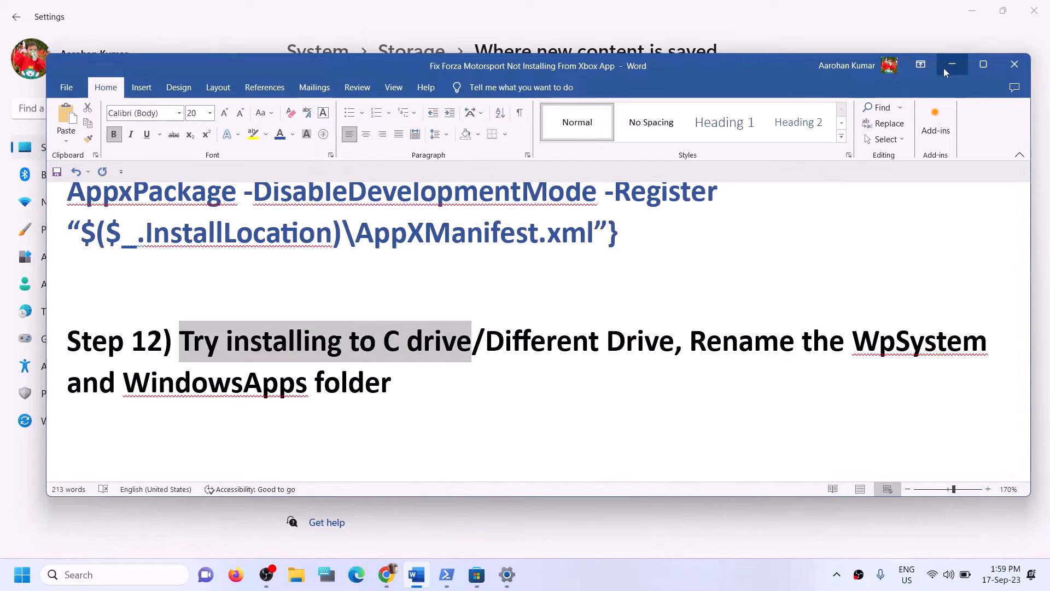
{"action": "left_click", "coordinate": [944, 64]}
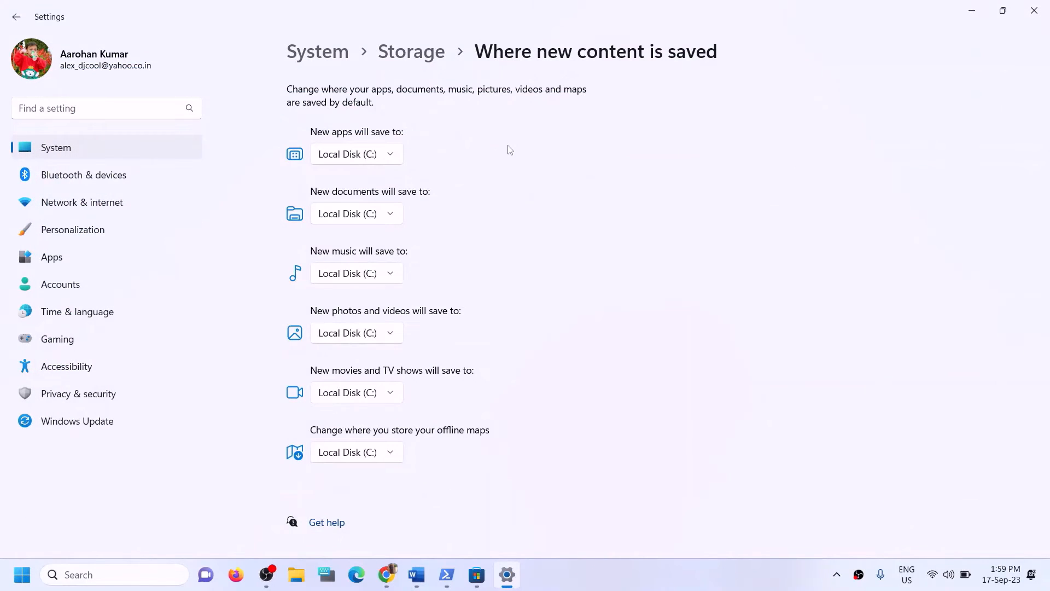
{"action": "left_click", "coordinate": [398, 159]}
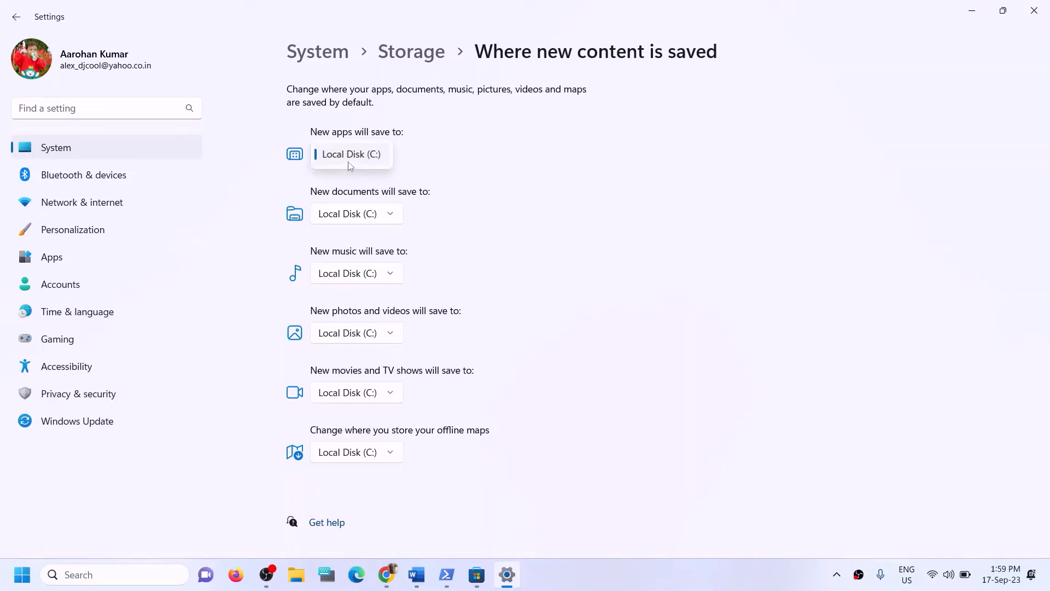
{"action": "left_click", "coordinate": [405, 162]}
{"action": "left_click", "coordinate": [408, 164]}
{"action": "left_click", "coordinate": [443, 170]}
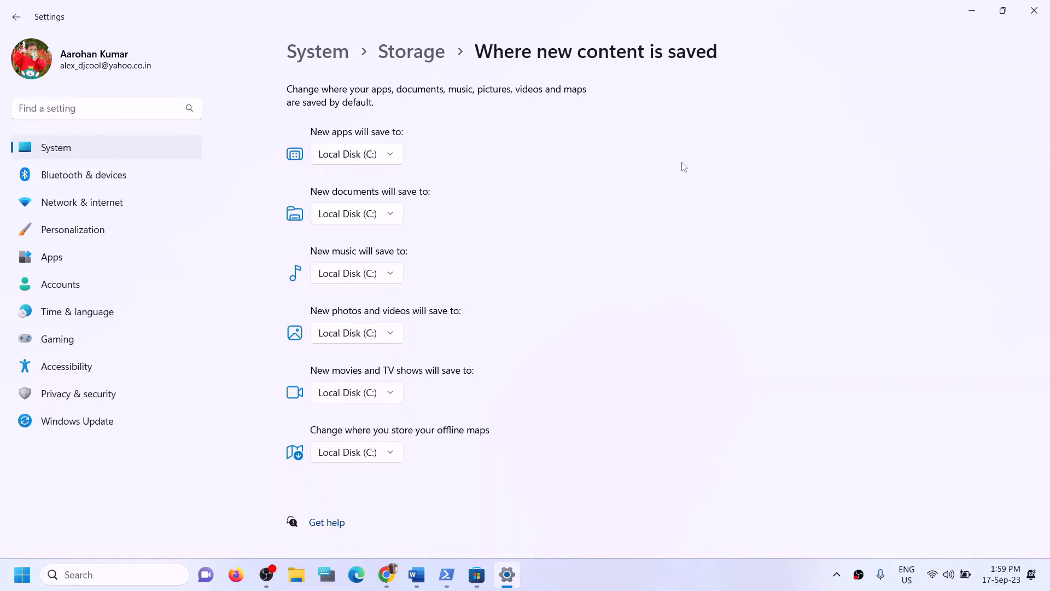
Step: Review the "Try installing to C drive/Different Drive" advice of Step 12 in the Word document, then return to Settings
{"action": "left_click", "coordinate": [427, 578]}
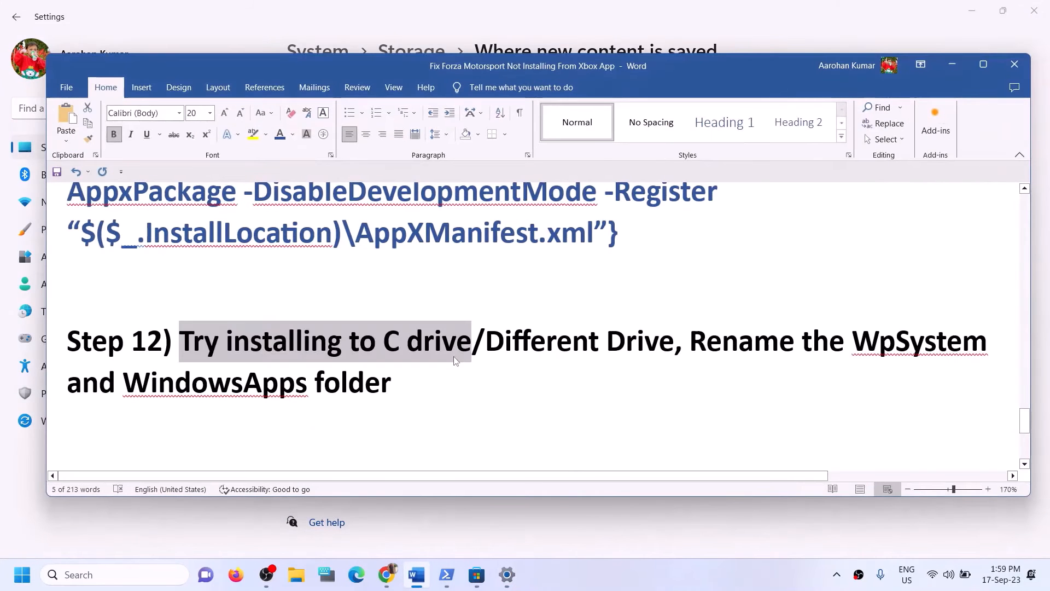
{"action": "left_click_drag", "start_coordinate": [203, 340], "coordinate": [470, 343]}
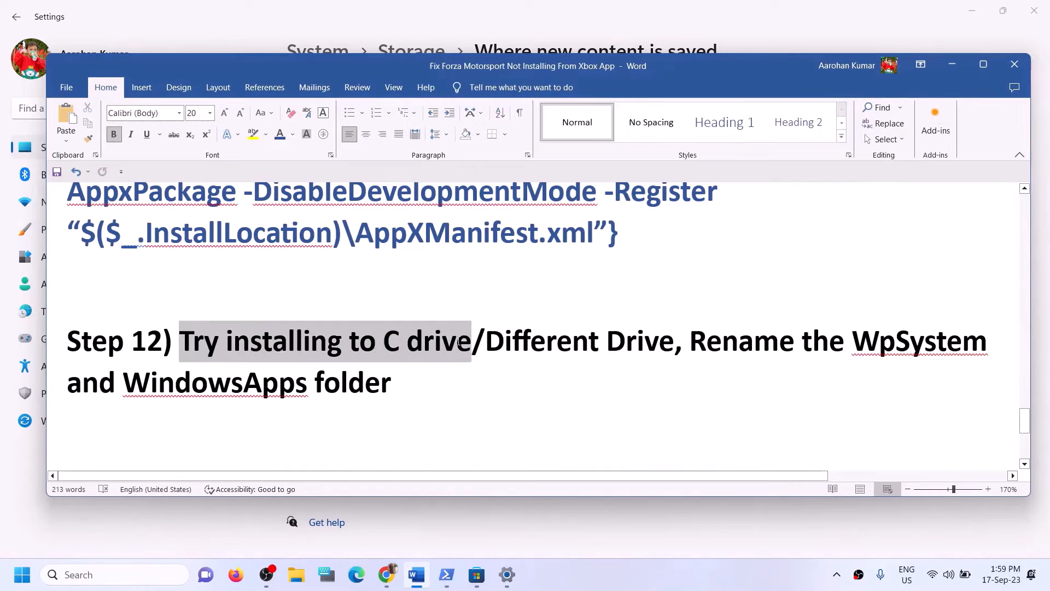
{"action": "left_click", "coordinate": [397, 379]}
{"action": "left_click_drag", "start_coordinate": [253, 356], "coordinate": [659, 343]}
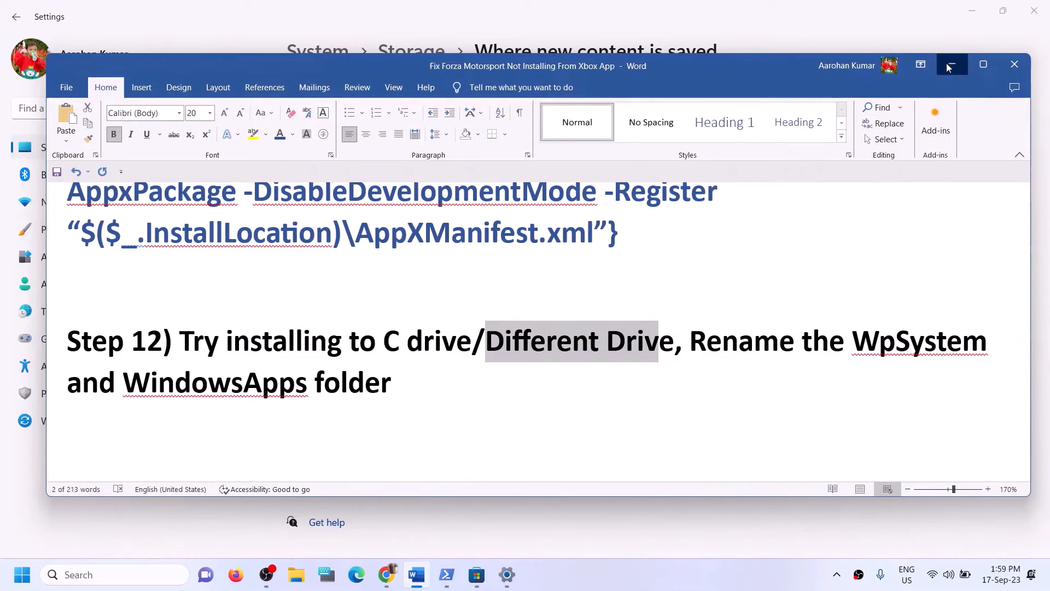
{"action": "left_click", "coordinate": [951, 66]}
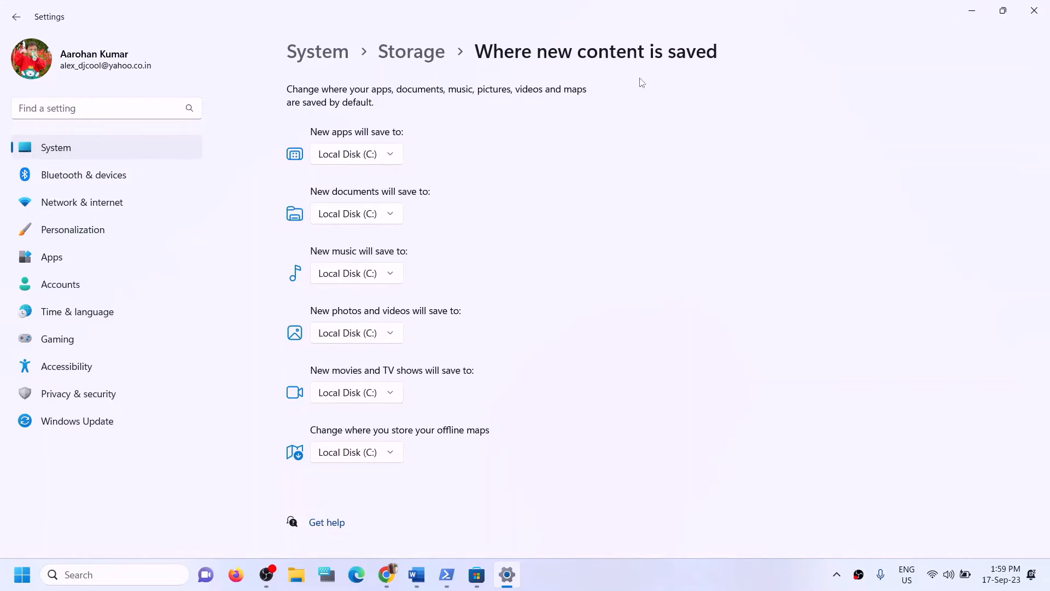
Step: Close the Local Disk (D:) folder window and change the save location for new apps to Local Disk (D:)
{"action": "left_click", "coordinate": [392, 152]}
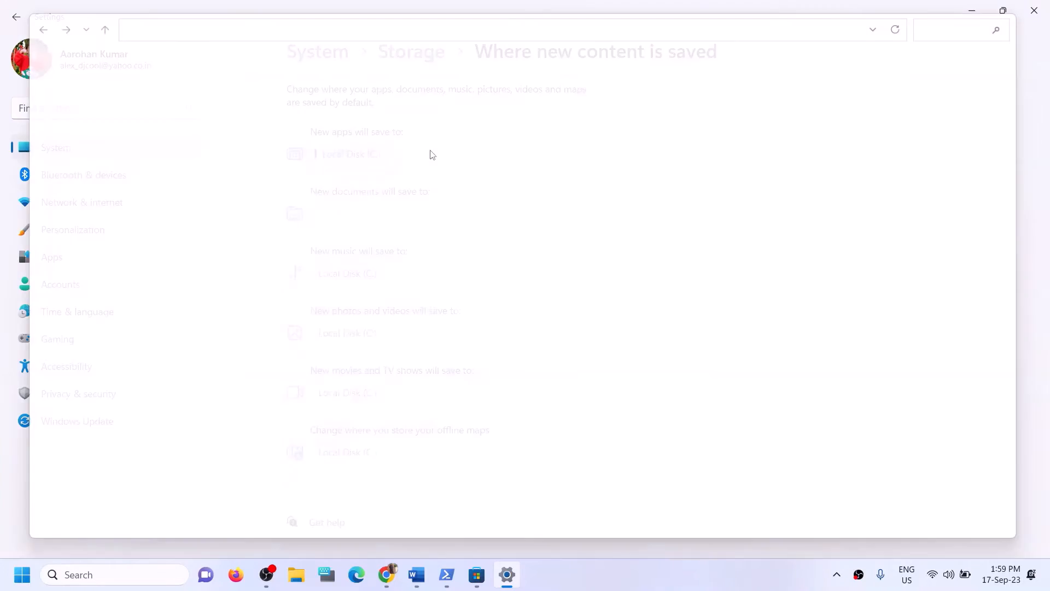
{"action": "left_click", "coordinate": [1033, 10]}
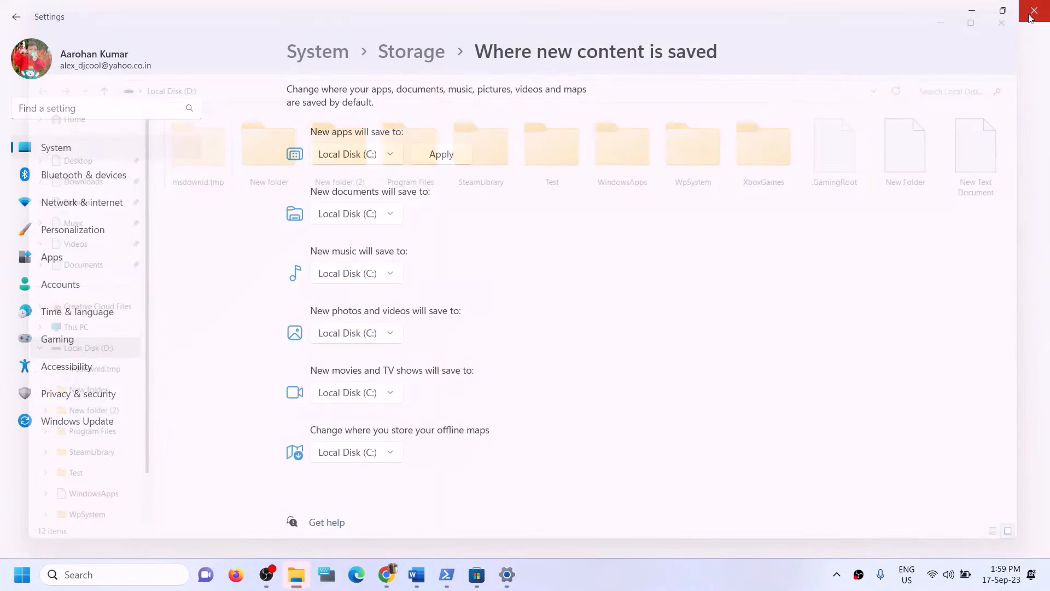
{"action": "left_click", "coordinate": [390, 158]}
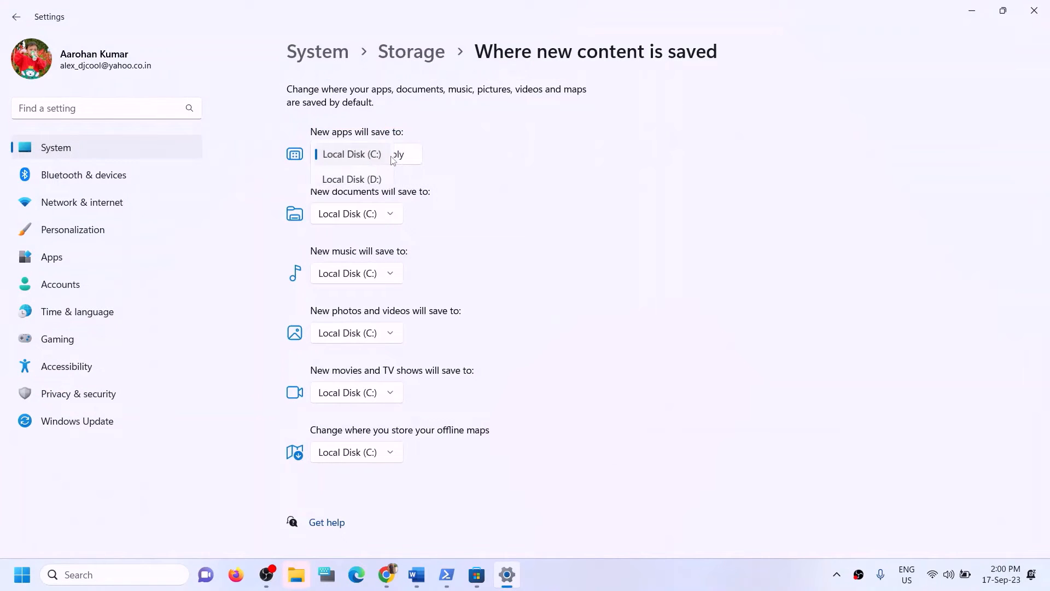
{"action": "left_click", "coordinate": [358, 180]}
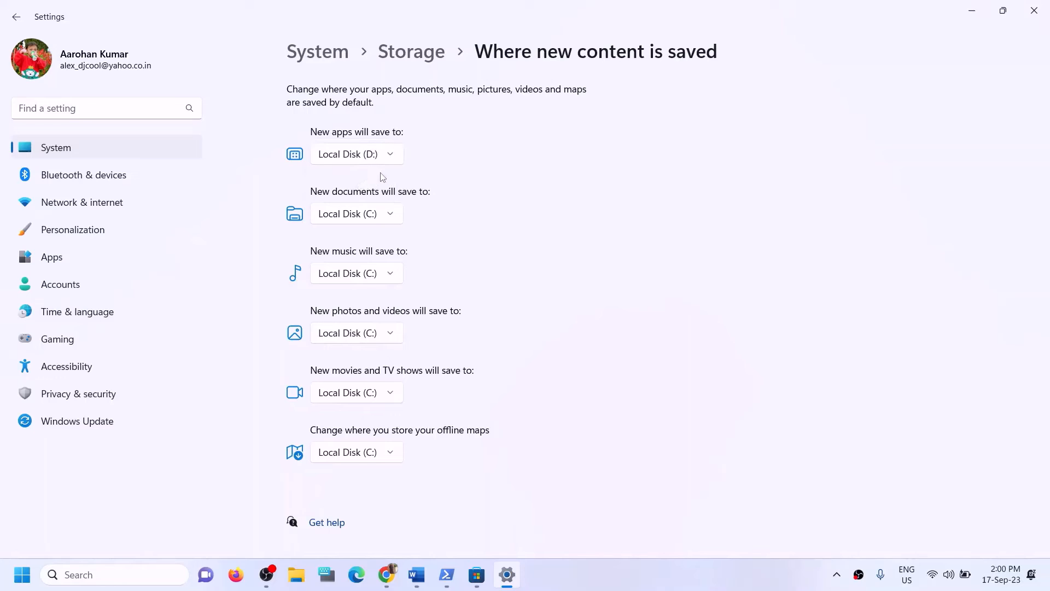
Step: Change the save location for new apps to Local Disk (C:) and apply it
{"action": "left_click", "coordinate": [392, 159]}
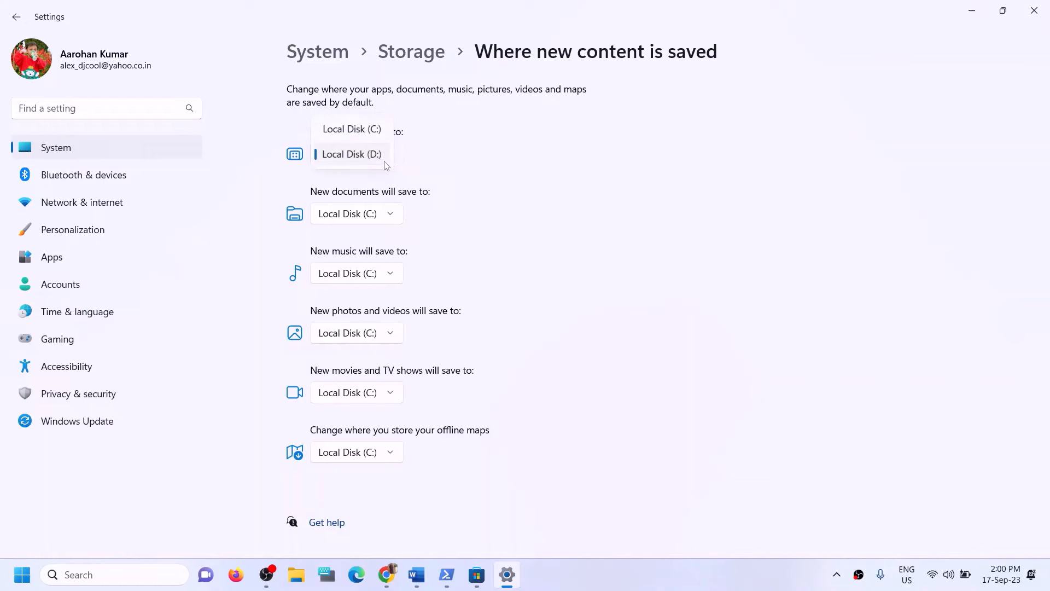
{"action": "left_click", "coordinate": [376, 133]}
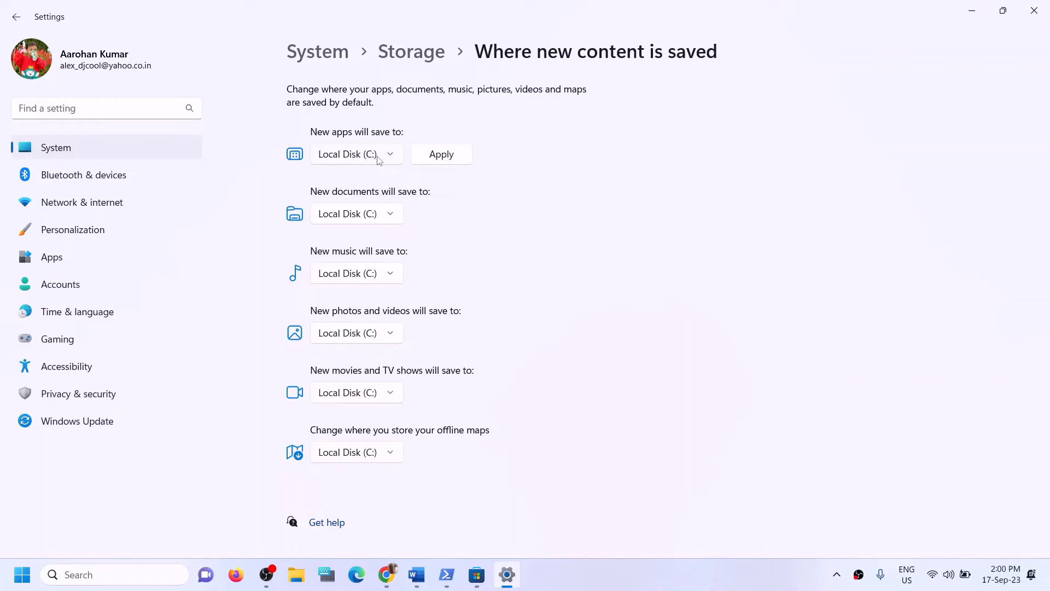
{"action": "left_click", "coordinate": [422, 157]}
Step: Switch the save location for new apps to Local Disk (D:), apply it and reopen the drive choices
{"action": "left_click", "coordinate": [383, 160]}
{"action": "left_click", "coordinate": [362, 180]}
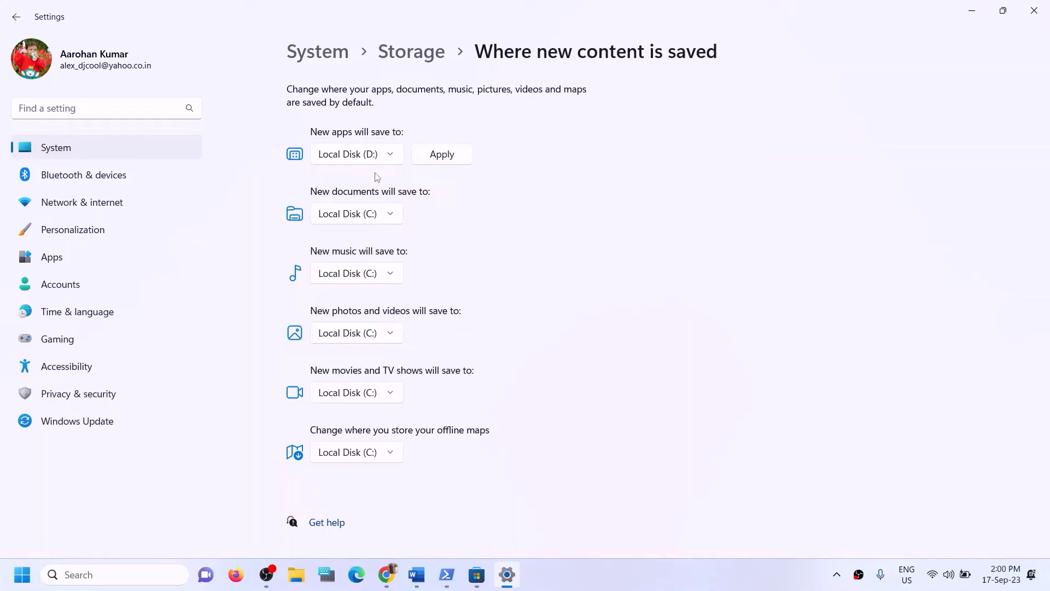
{"action": "left_click", "coordinate": [442, 158]}
{"action": "left_click", "coordinate": [396, 160]}
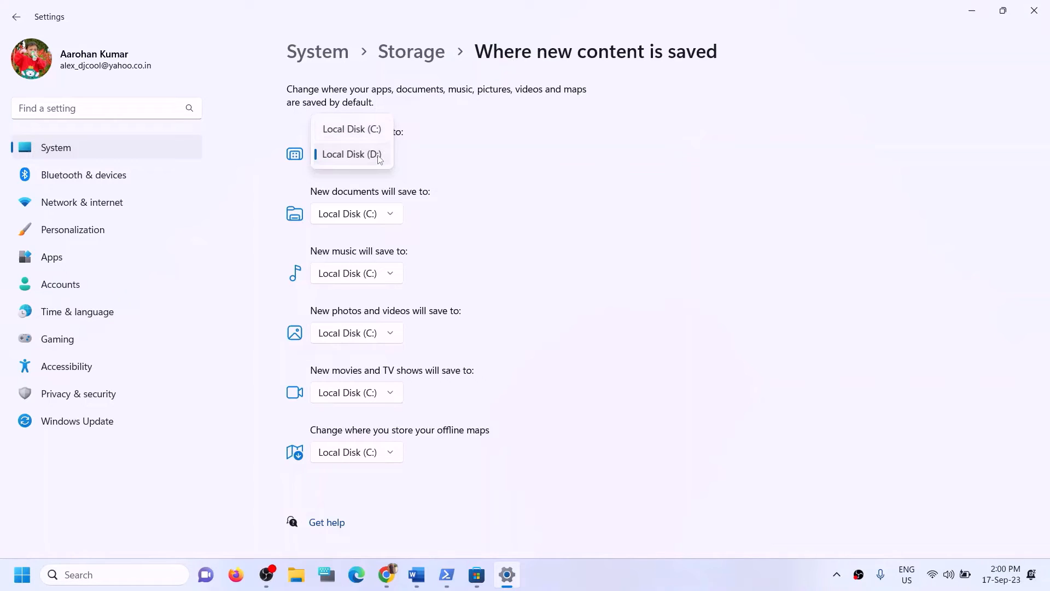
Step: Close Settings, switch to Word and review the Step 12 advice to rename the WpSystem and WindowsApps folders
{"action": "left_click", "coordinate": [466, 163]}
{"action": "left_click", "coordinate": [1036, 11]}
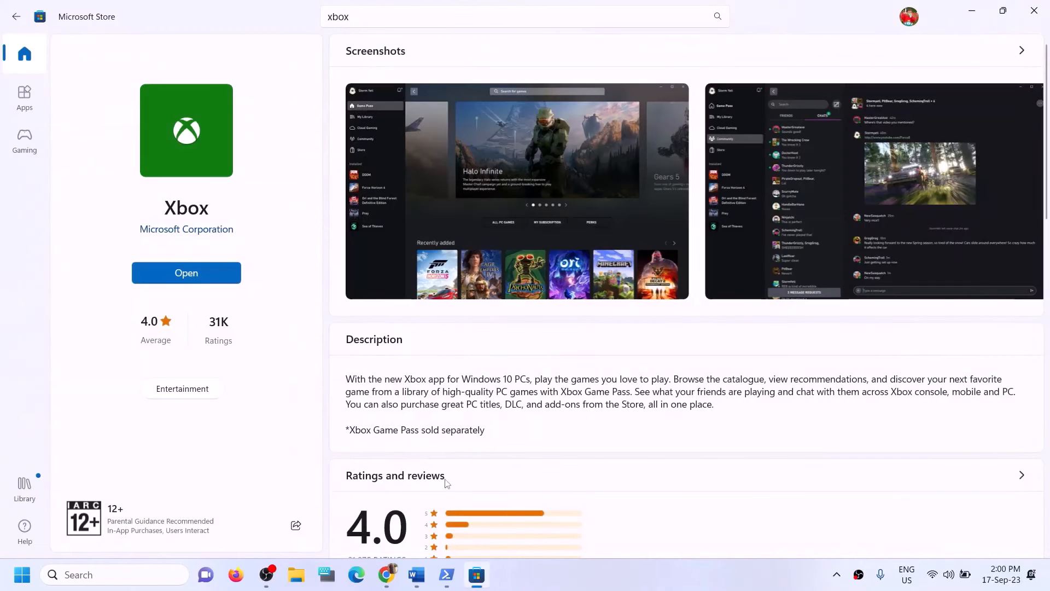
{"action": "left_click", "coordinate": [416, 574]}
{"action": "left_click", "coordinate": [270, 338]}
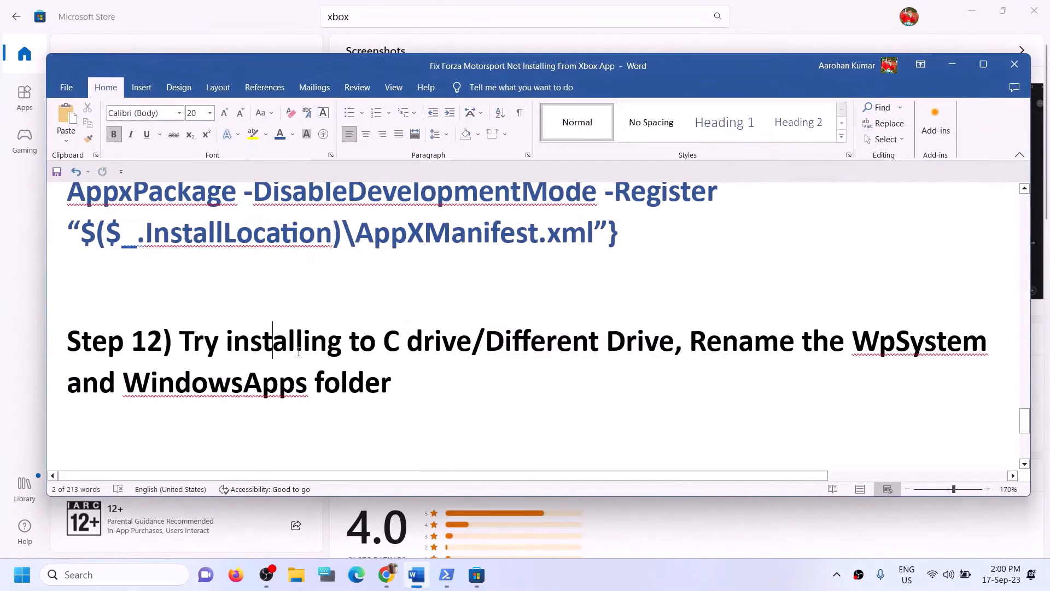
{"action": "left_click_drag", "start_coordinate": [180, 340], "coordinate": [615, 341]}
{"action": "left_click", "coordinate": [626, 341]}
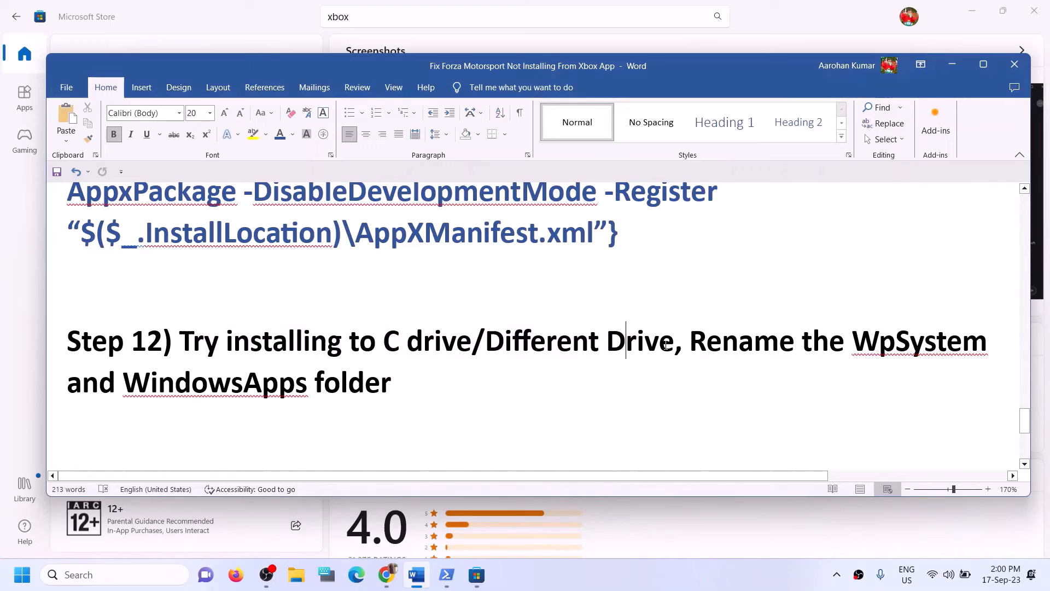
{"action": "left_click_drag", "start_coordinate": [691, 343], "coordinate": [911, 387]}
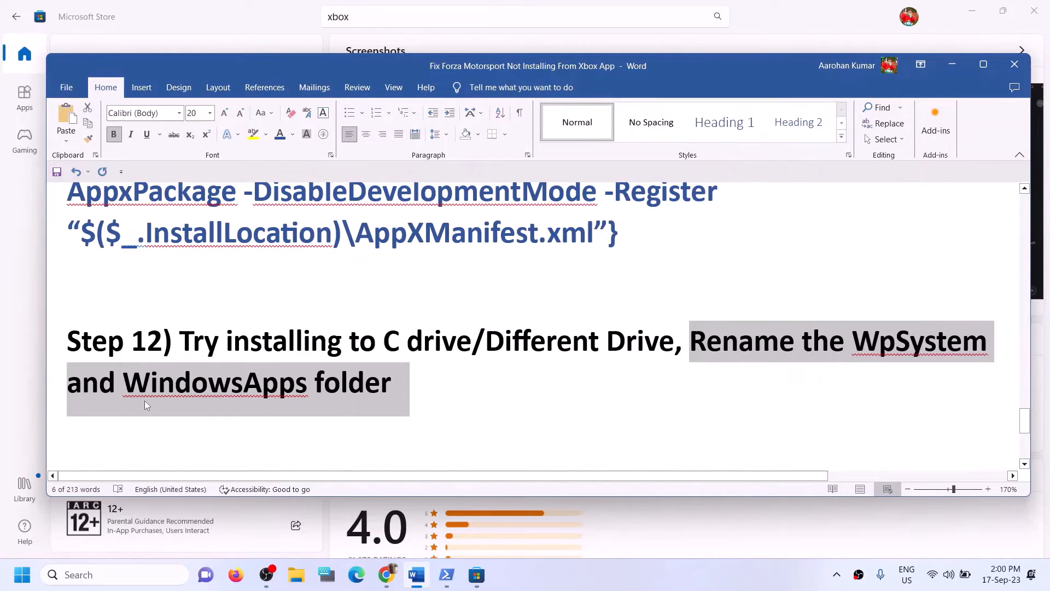
{"action": "left_click", "coordinate": [116, 386]}
{"action": "left_click_drag", "start_coordinate": [337, 391], "coordinate": [66, 383]}
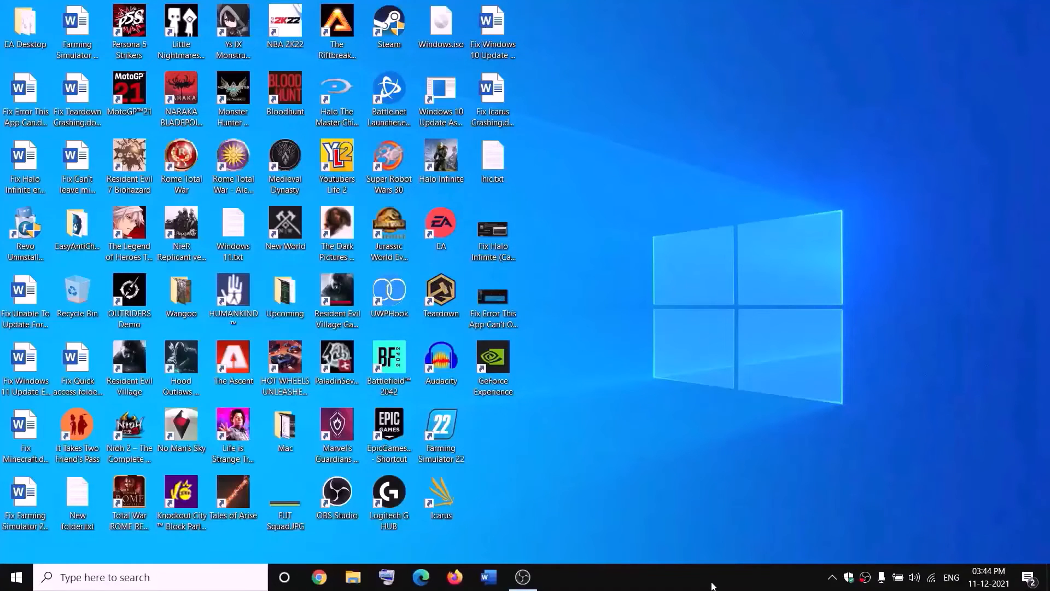
Step: Open the New Volume (D:) drive in File Explorer and locate the WpSystem folder
{"action": "left_click", "coordinate": [356, 577]}
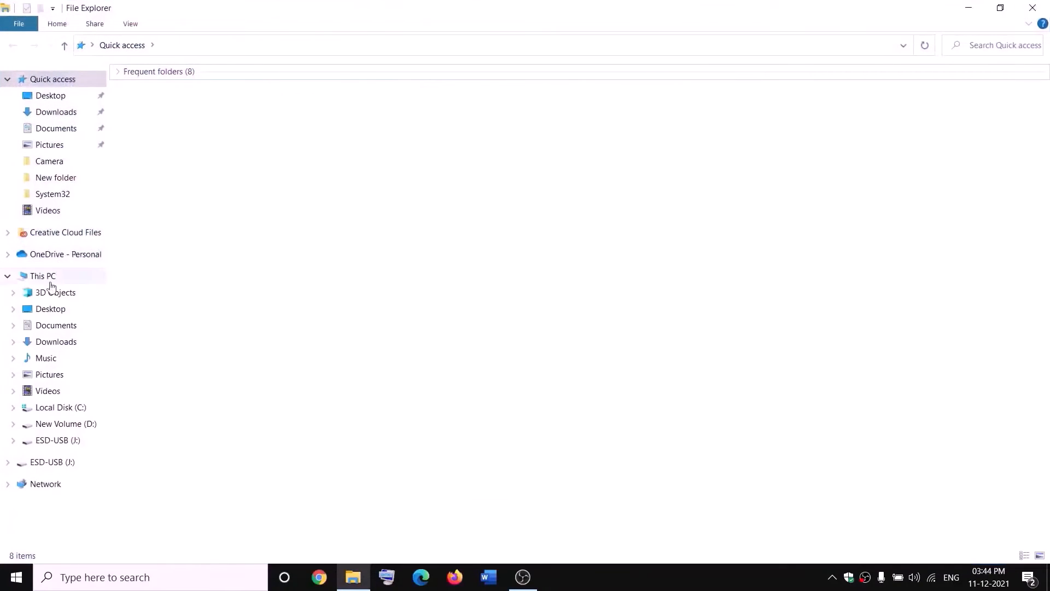
{"action": "left_click", "coordinate": [43, 276]}
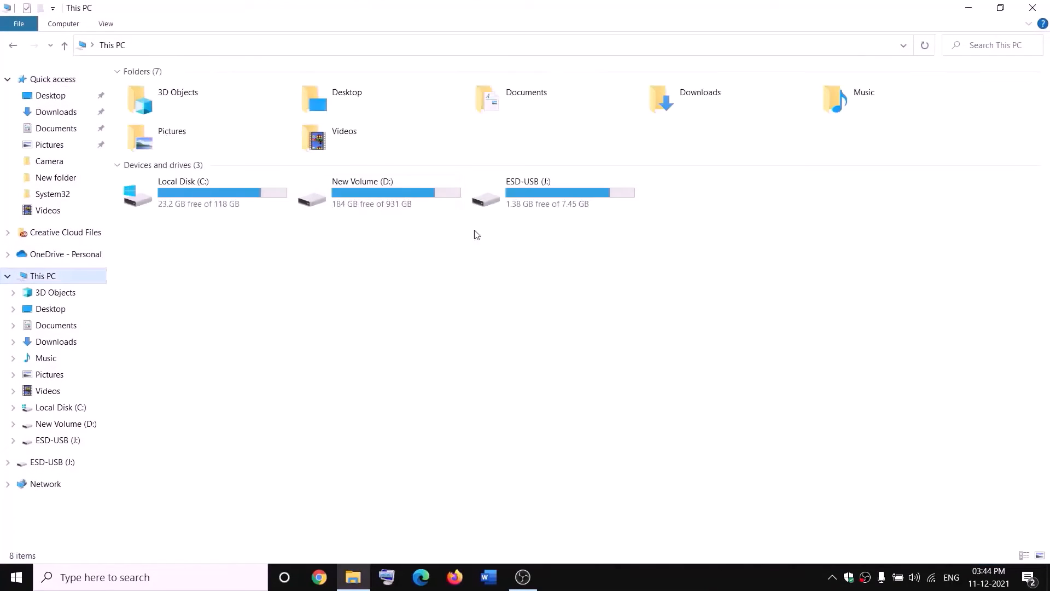
{"action": "double_click", "coordinate": [391, 204]}
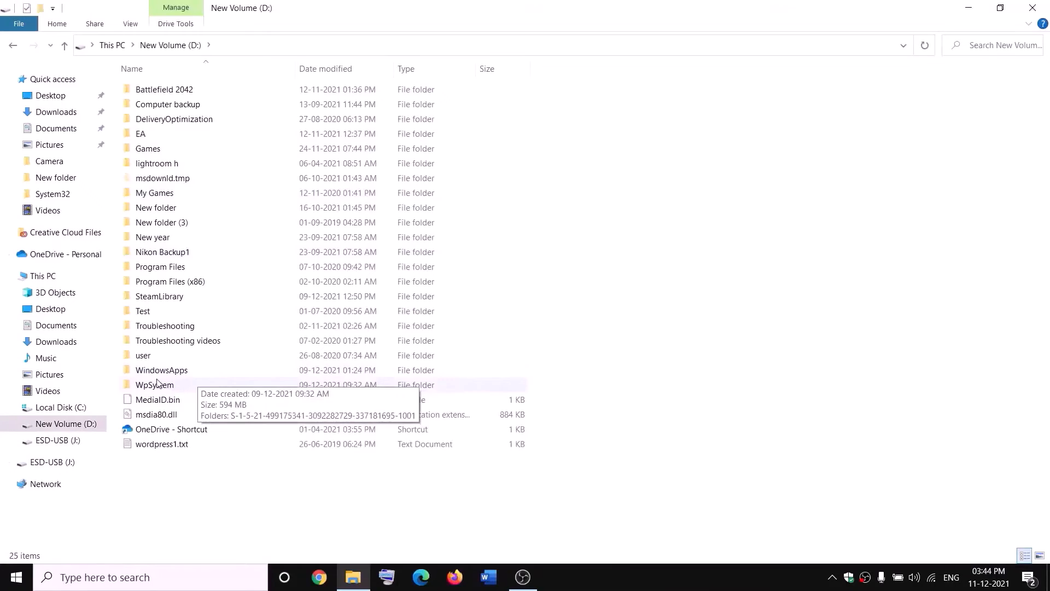
{"action": "right_click", "coordinate": [172, 389]}
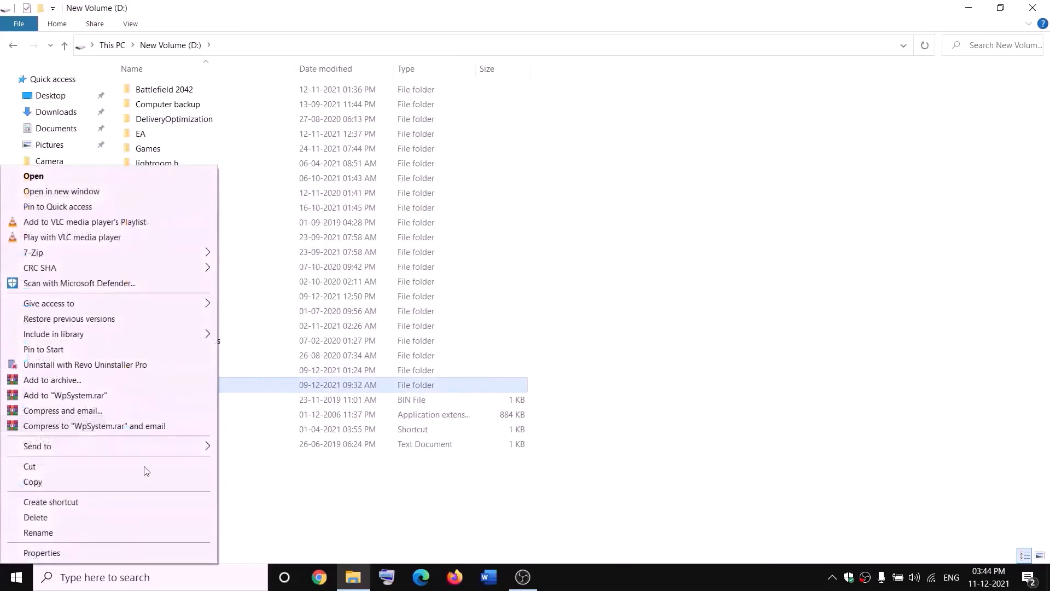
{"action": "left_click", "coordinate": [333, 500]}
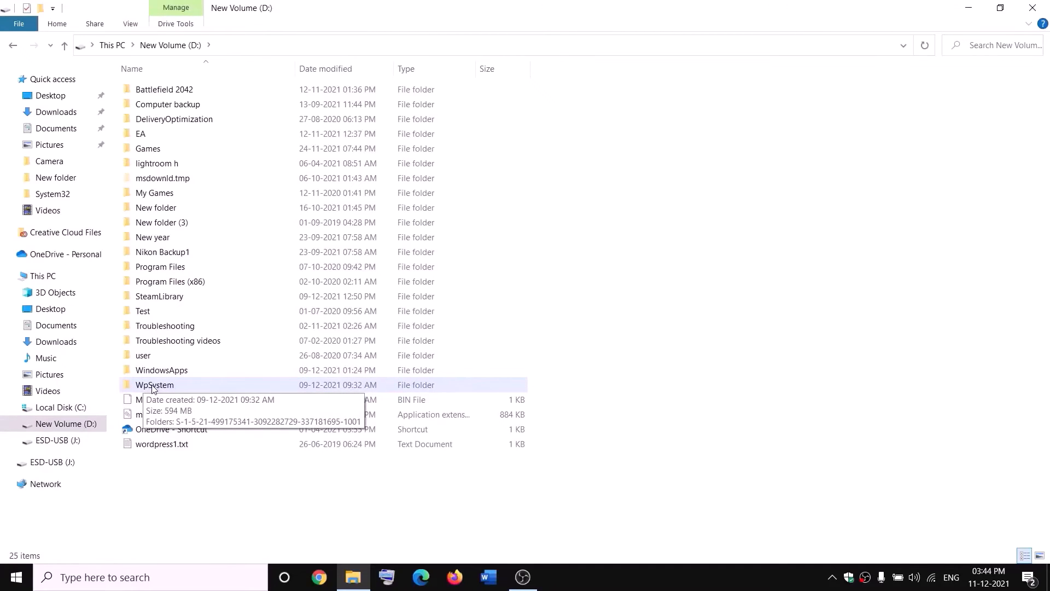
Step: Open the advanced security settings of the WpSystem folder
{"action": "right_click", "coordinate": [154, 386]}
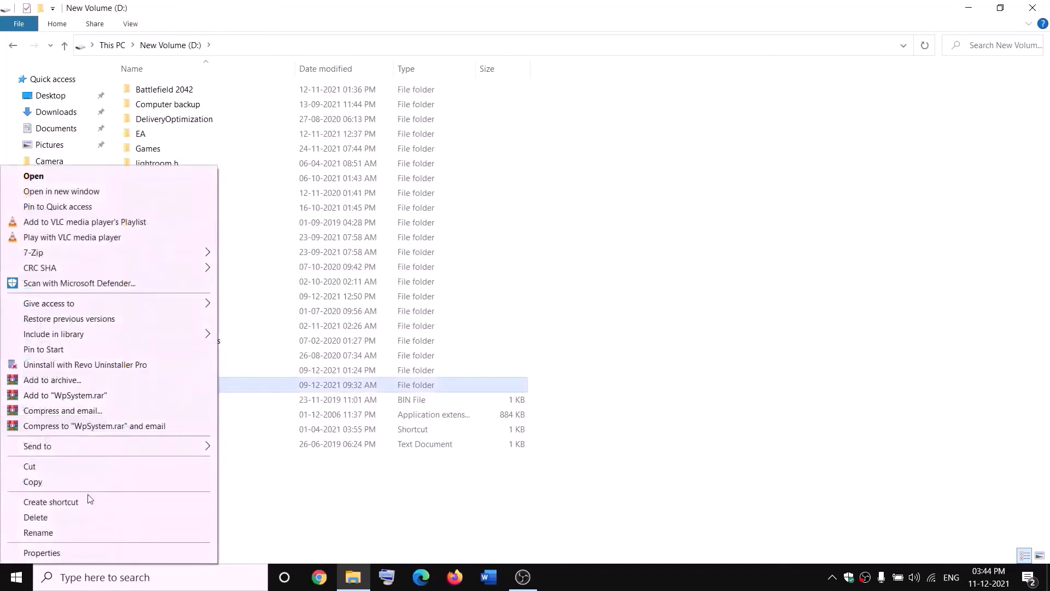
{"action": "left_click", "coordinate": [32, 551]}
{"action": "left_click_drag", "start_coordinate": [350, 239], "coordinate": [448, 151]}
{"action": "left_click", "coordinate": [390, 176]}
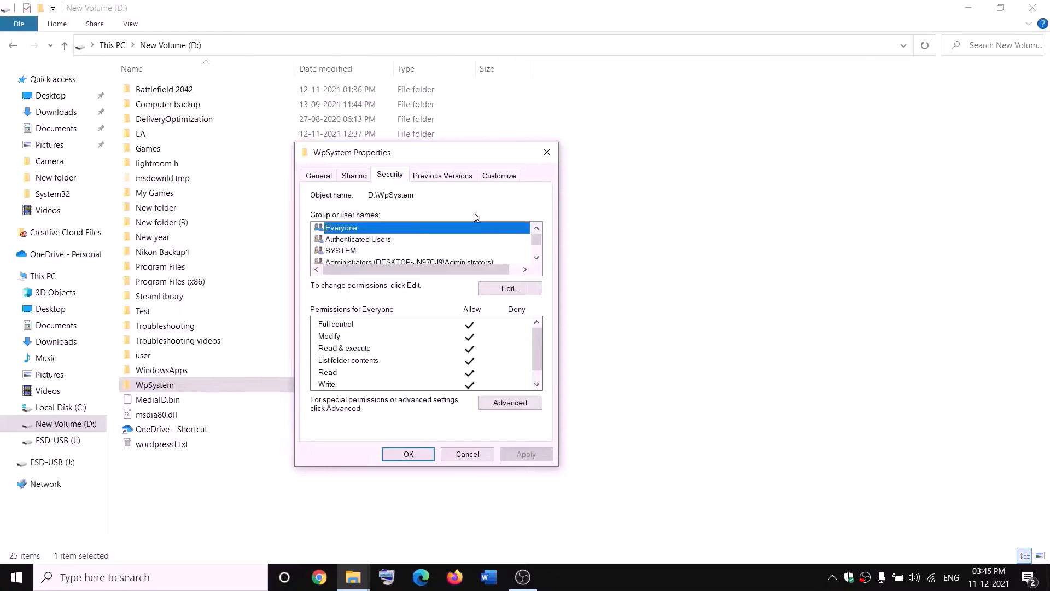
{"action": "left_click", "coordinate": [506, 408]}
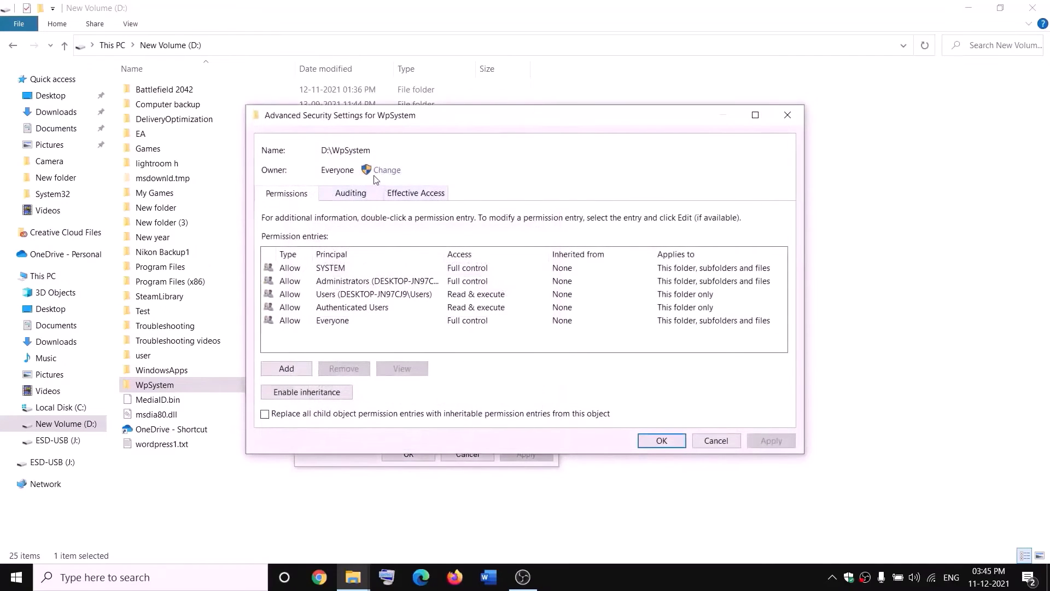
Step: Set the owner of the WpSystem folder to Everyone, checking the name before accepting it
{"action": "left_click", "coordinate": [386, 171]}
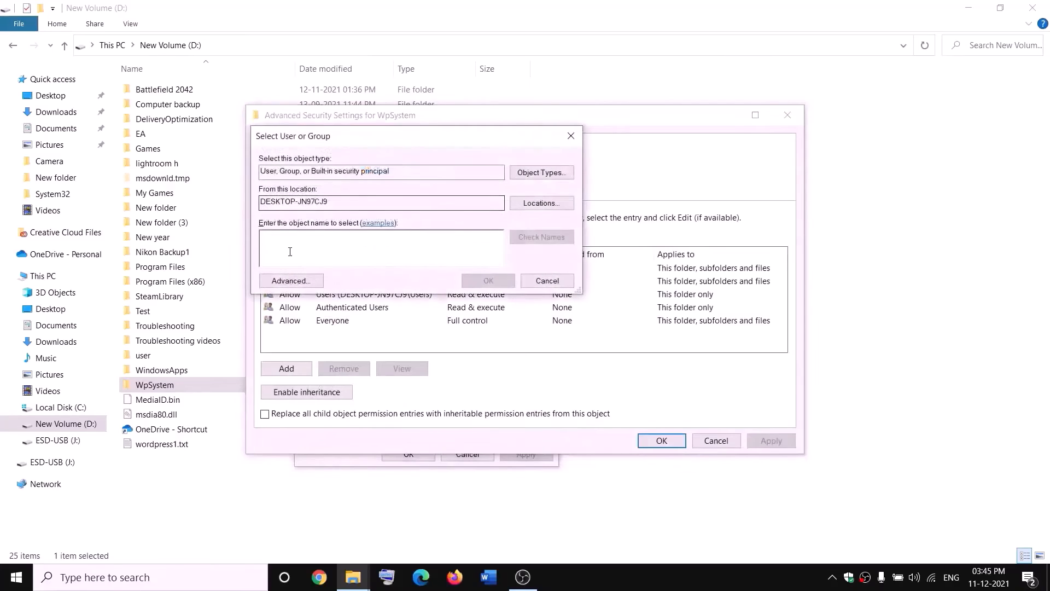
{"action": "type", "text": "w"}
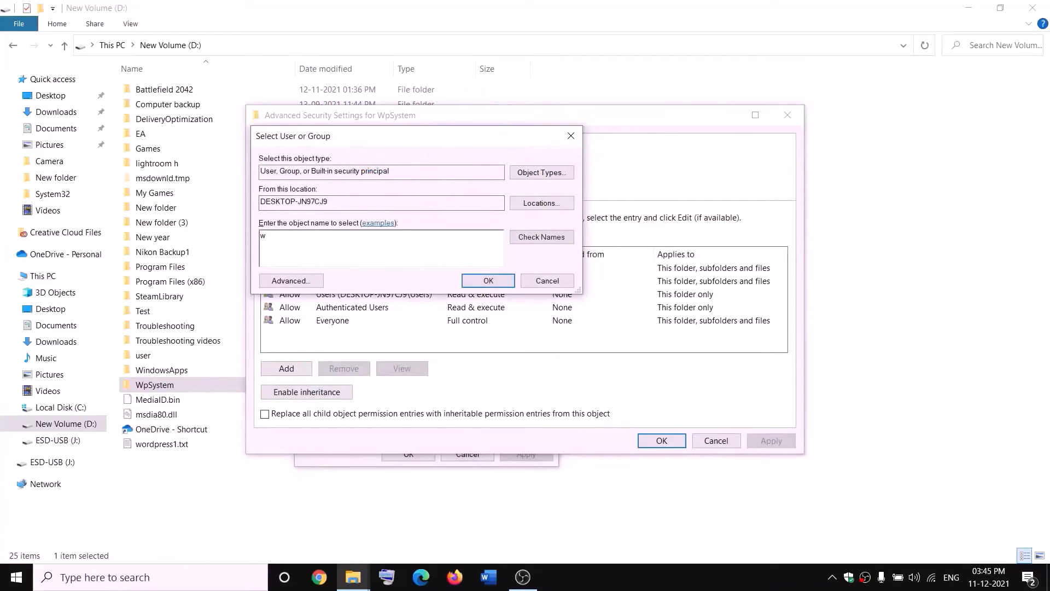
{"action": "key", "text": "BackSpace"}
{"action": "type", "text": "everyone"}
{"action": "left_click_drag", "start_coordinate": [292, 236], "coordinate": [260, 235]}
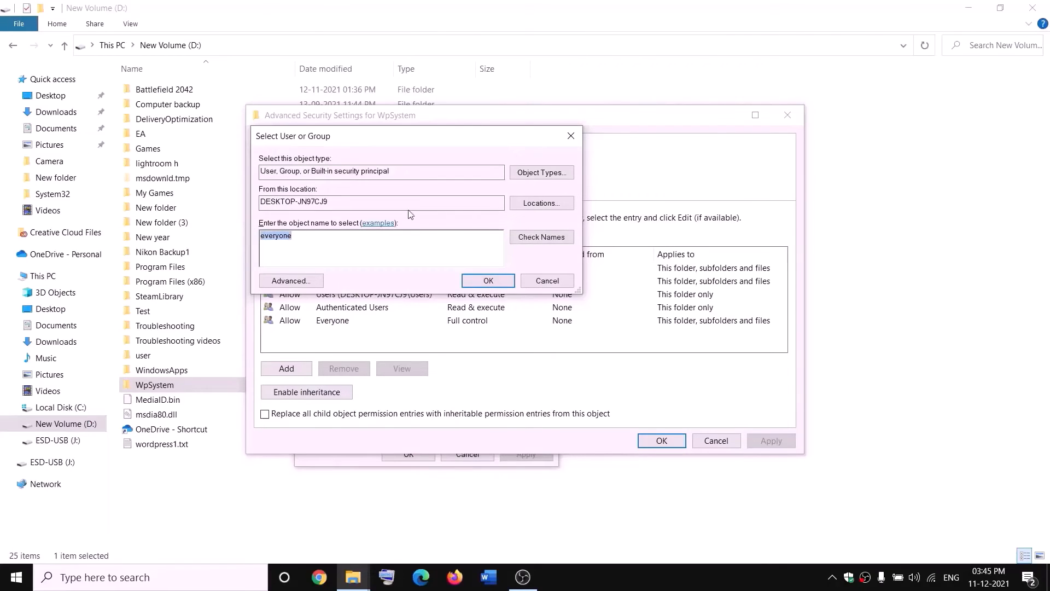
{"action": "left_click", "coordinate": [547, 237]}
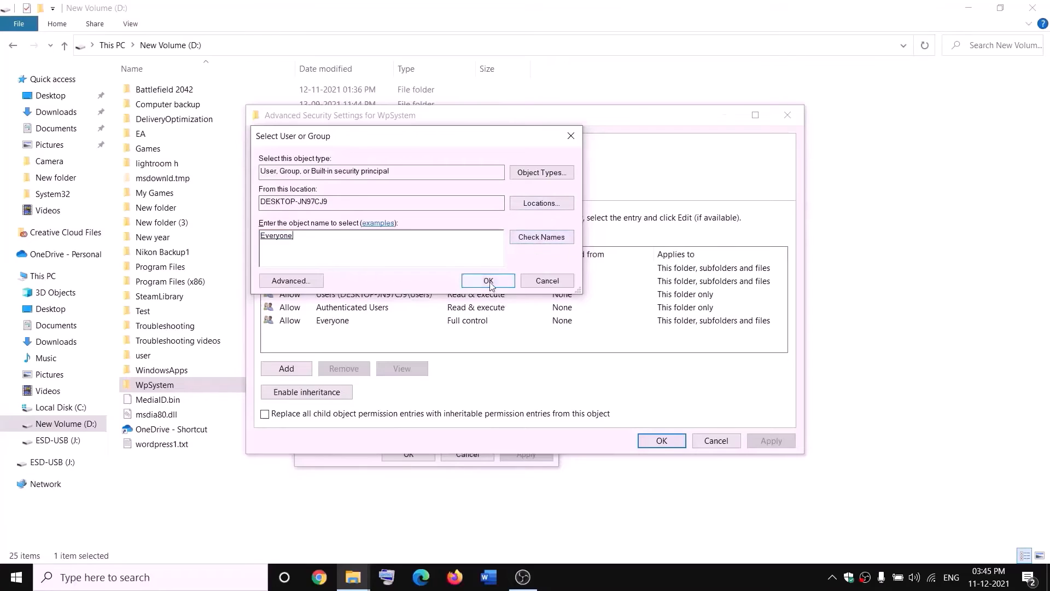
{"action": "left_click", "coordinate": [488, 281]}
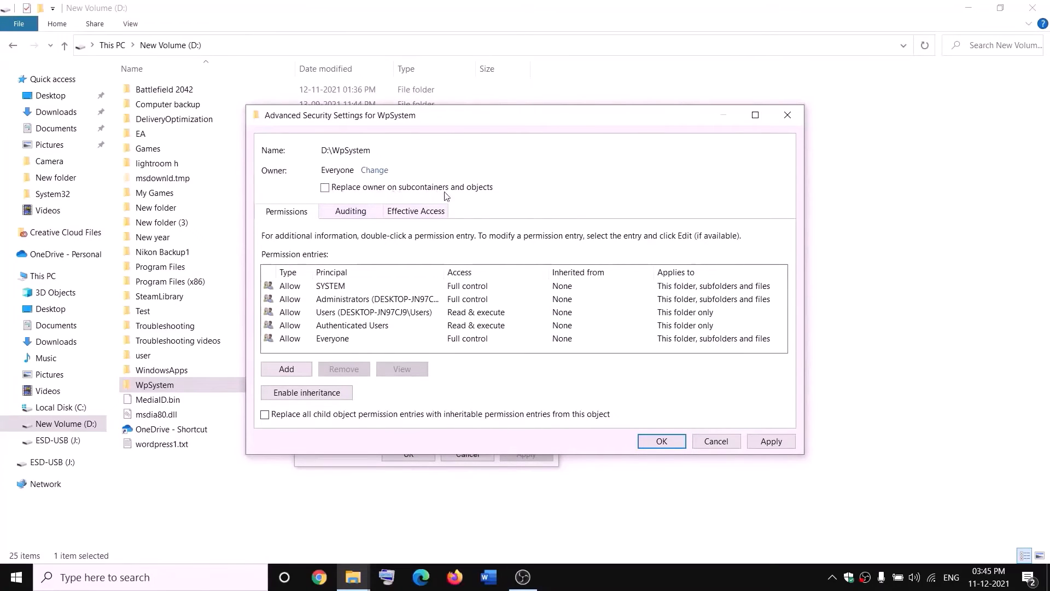
Step: Enable replacing the owner on subcontainers and objects, apply the ownership change and close the WpSystem properties
{"action": "left_click", "coordinate": [325, 187]}
{"action": "left_click", "coordinate": [771, 440]}
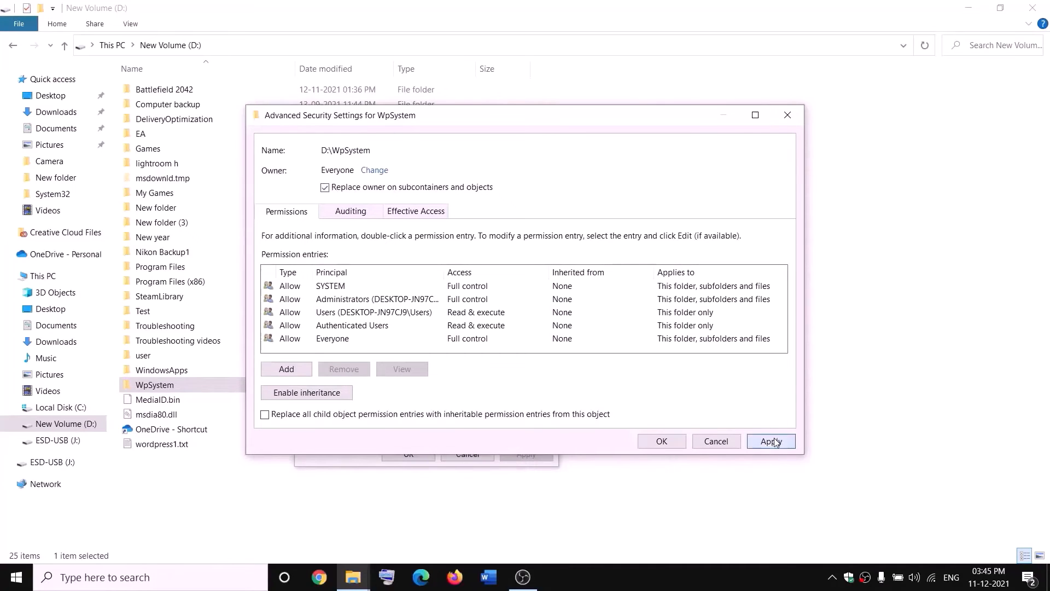
{"action": "left_click", "coordinate": [660, 441]}
{"action": "left_click", "coordinate": [635, 347]}
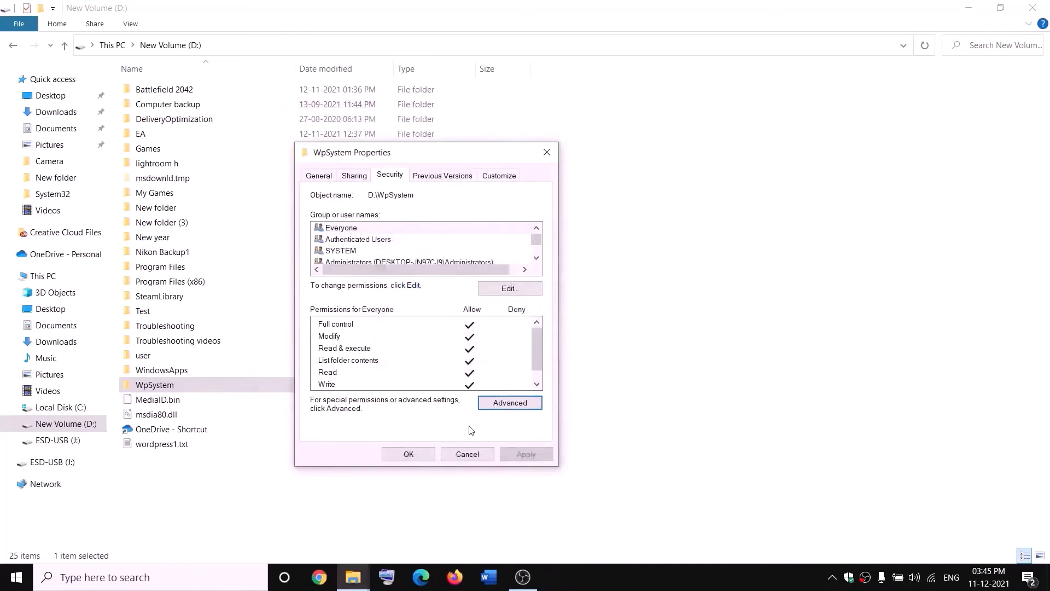
{"action": "left_click", "coordinate": [411, 455]}
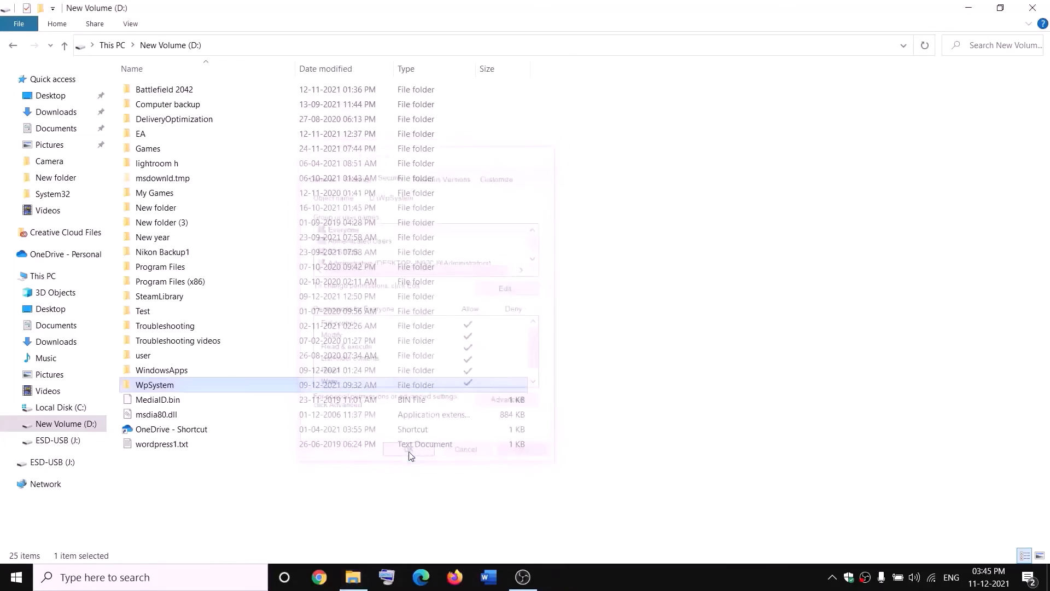
Step: Reopen the WpSystem folder's properties and bring up its advanced security settings
{"action": "right_click", "coordinate": [158, 388]}
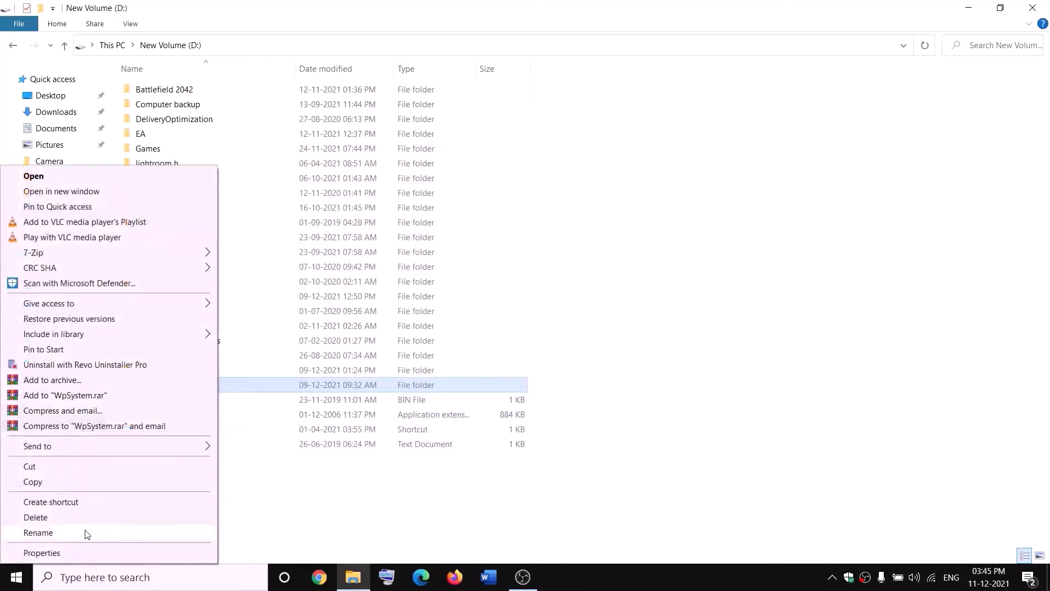
{"action": "left_click", "coordinate": [61, 552]}
{"action": "left_click_drag", "start_coordinate": [281, 241], "coordinate": [365, 181]}
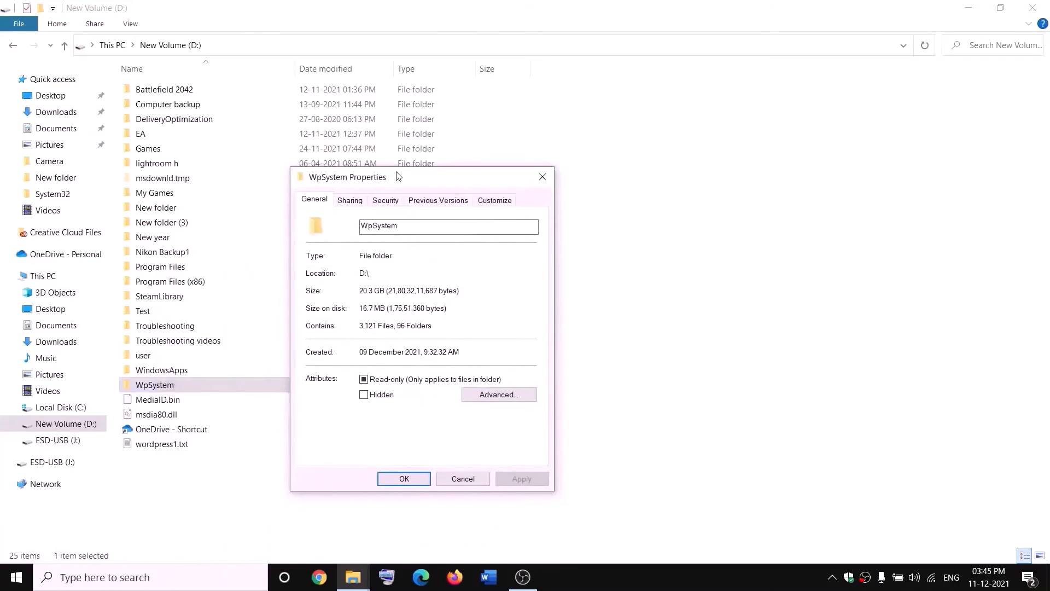
{"action": "left_click", "coordinate": [387, 199]}
{"action": "left_click", "coordinate": [508, 427]}
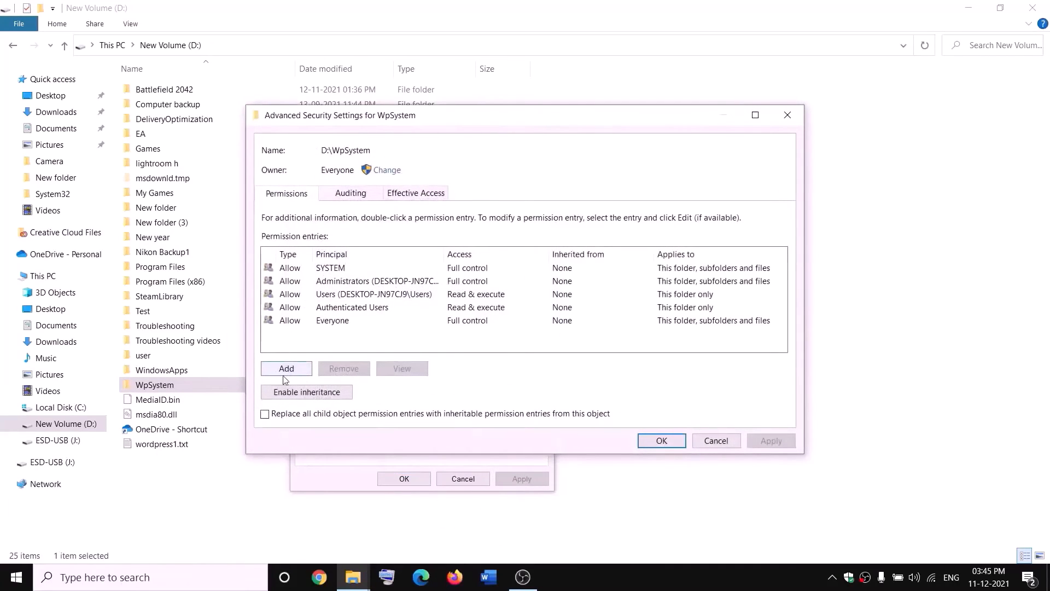
Step: Add a permission entry for the WpSystem folder with Everyone as its principal
{"action": "left_click", "coordinate": [286, 376]}
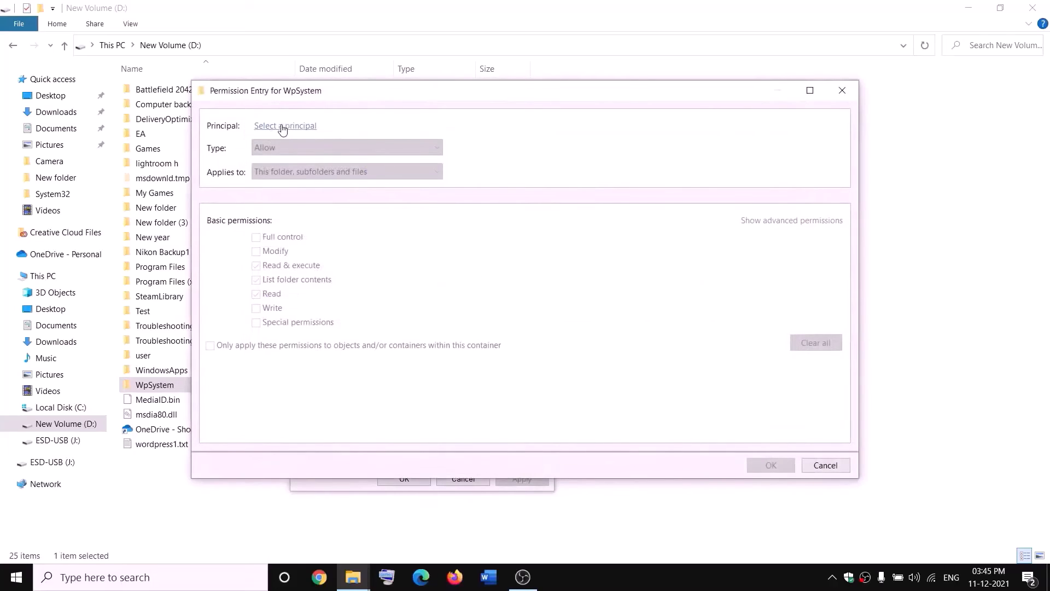
{"action": "left_click", "coordinate": [284, 126]}
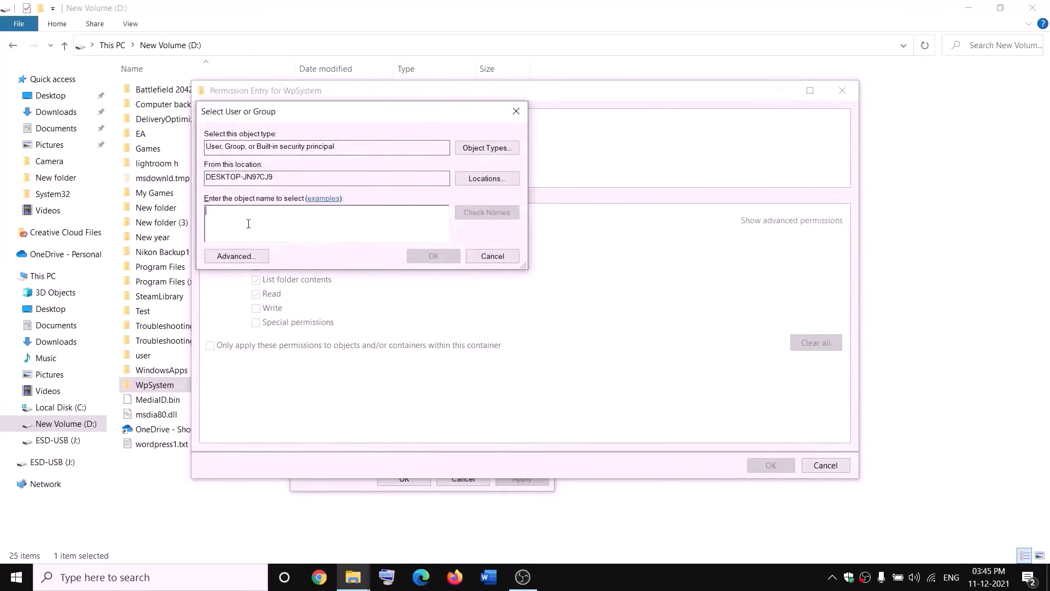
{"action": "type", "text": "everyone"}
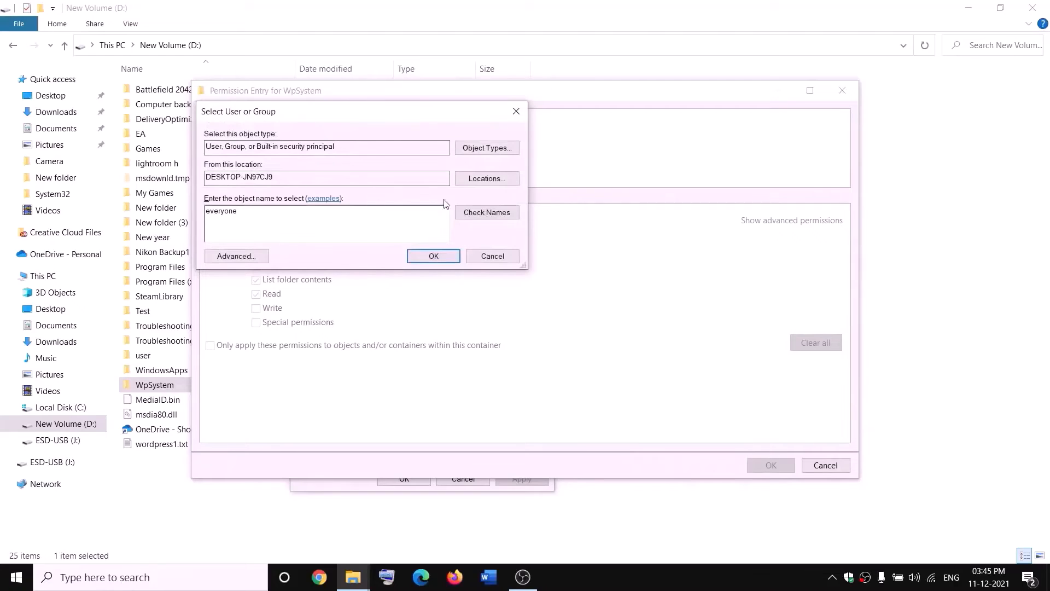
{"action": "left_click", "coordinate": [492, 214]}
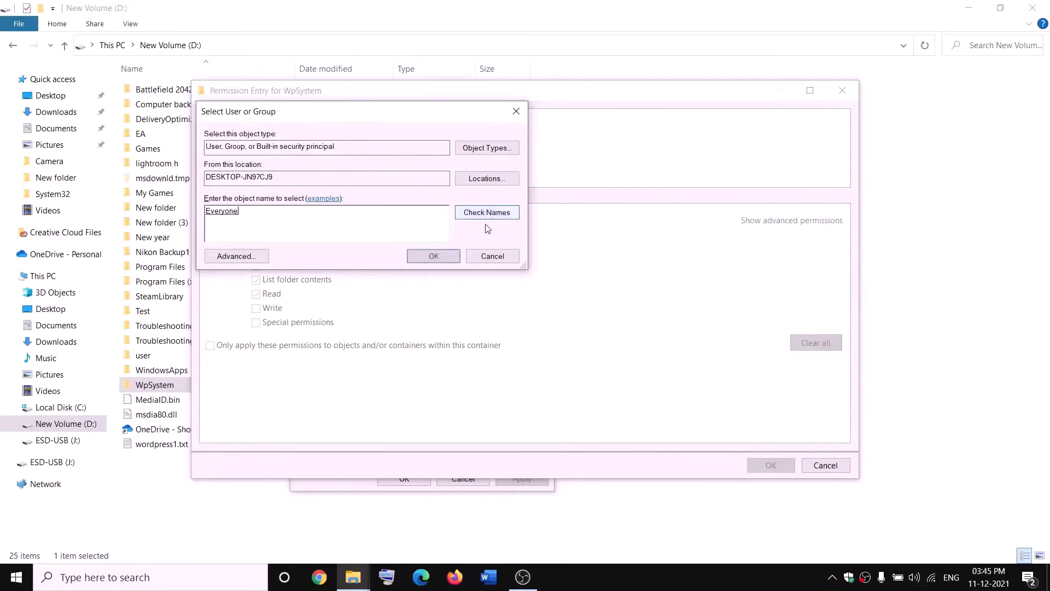
{"action": "left_click", "coordinate": [433, 257]}
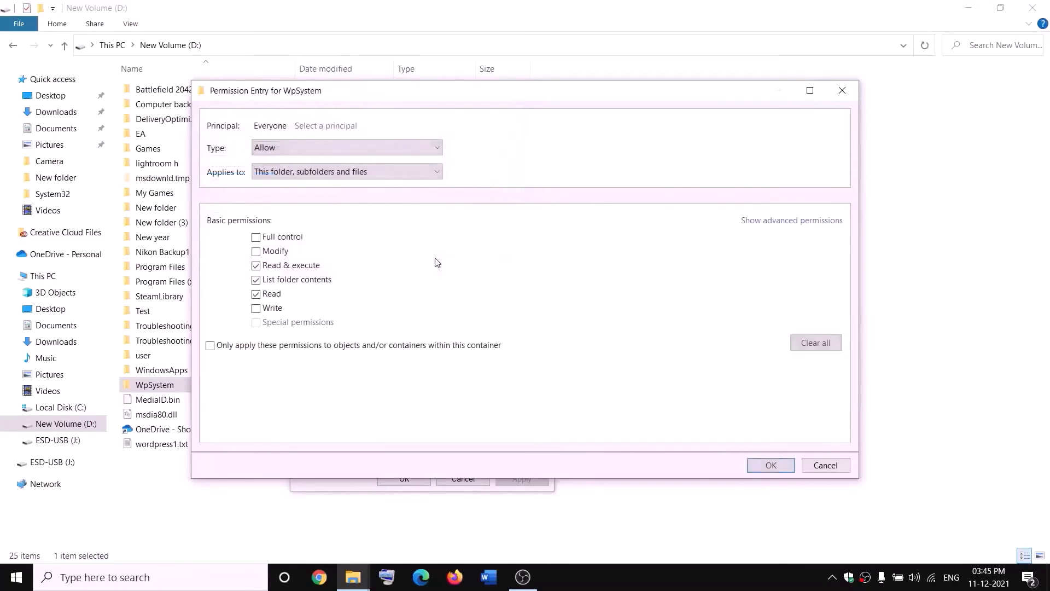
Step: Grant Everyone full control in the permission entry, apply the change and close the WpSystem properties
{"action": "left_click", "coordinate": [256, 237]}
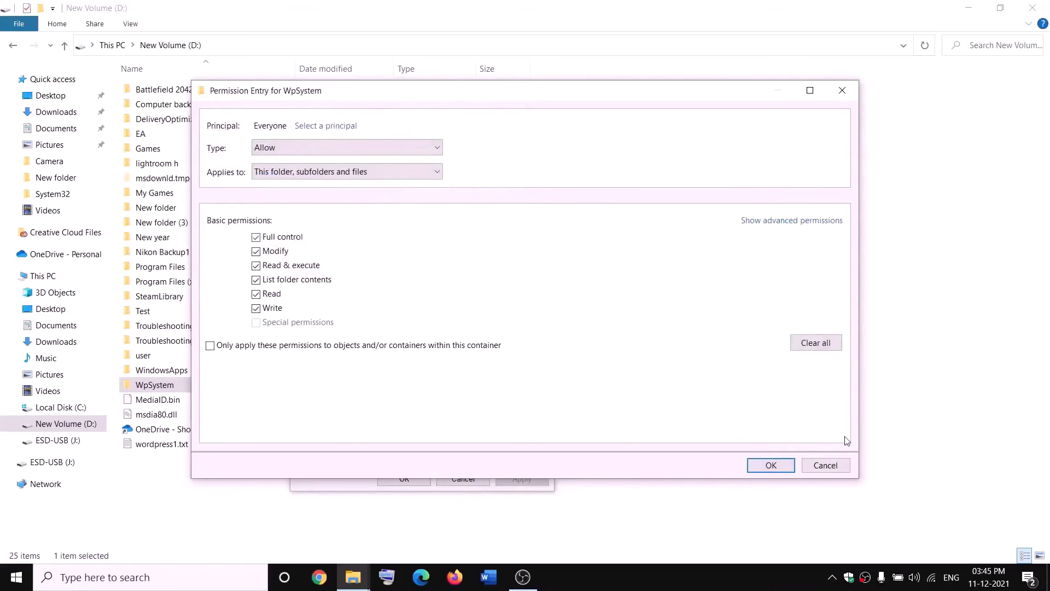
{"action": "left_click", "coordinate": [771, 465]}
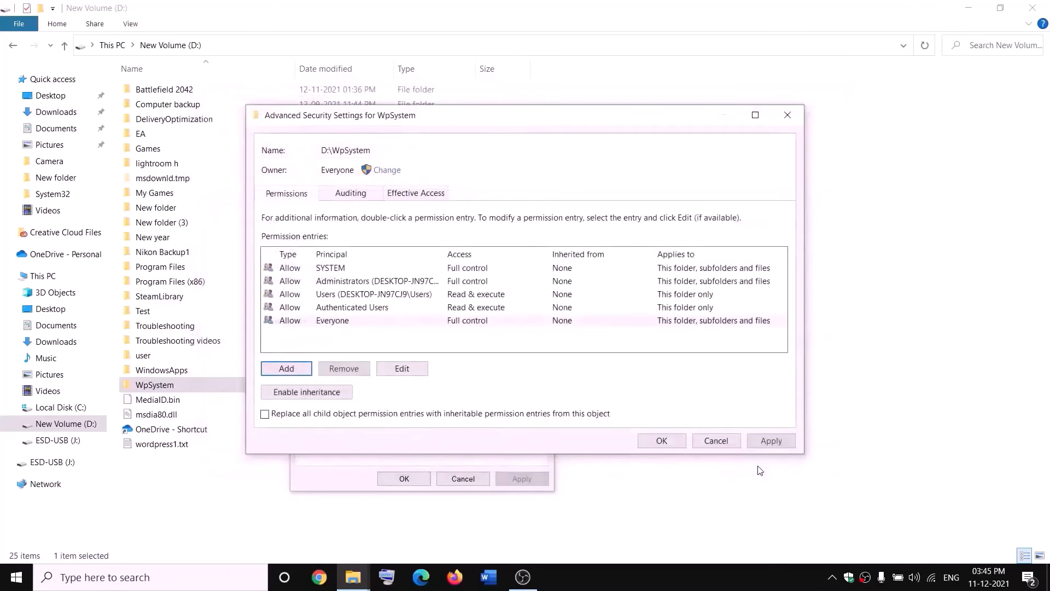
{"action": "left_click", "coordinate": [769, 441]}
{"action": "left_click", "coordinate": [660, 440]}
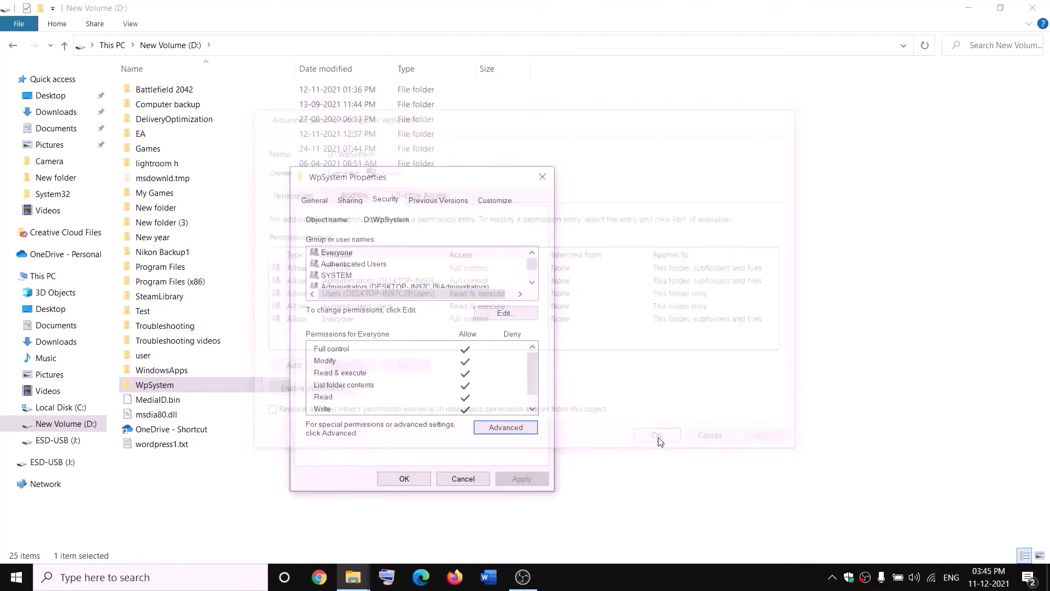
{"action": "left_click", "coordinate": [404, 479]}
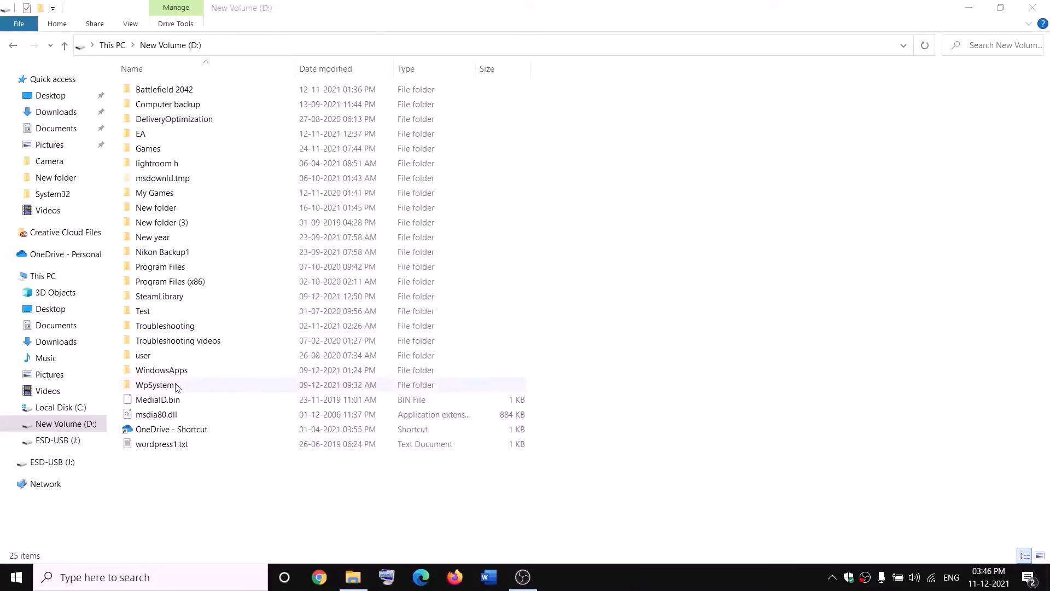
Step: Rename the WpSystem folder on the D: drive as WpSystem.old
{"action": "right_click", "coordinate": [153, 388]}
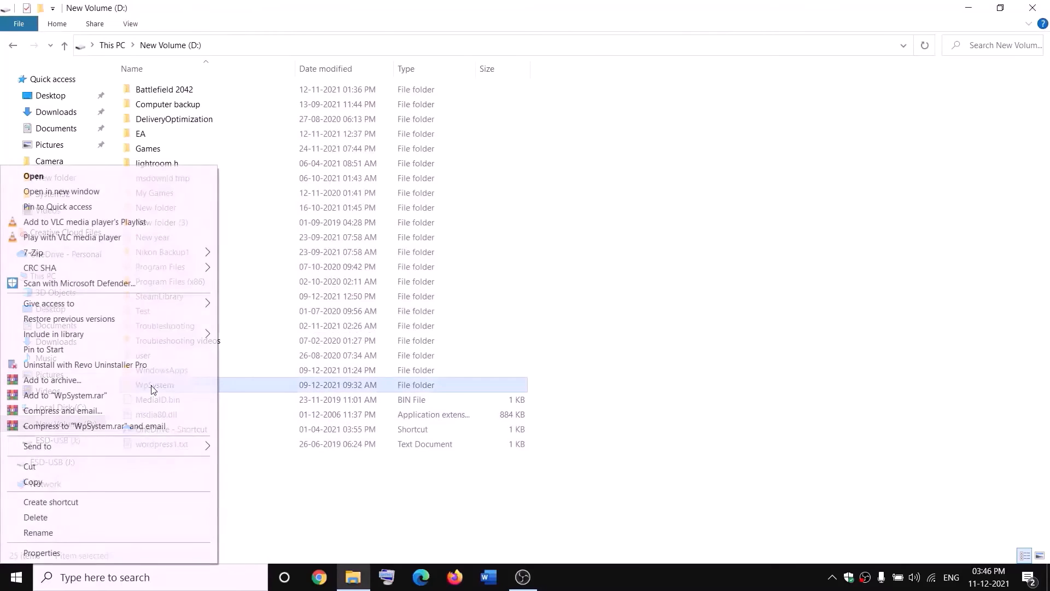
{"action": "left_click", "coordinate": [39, 533]}
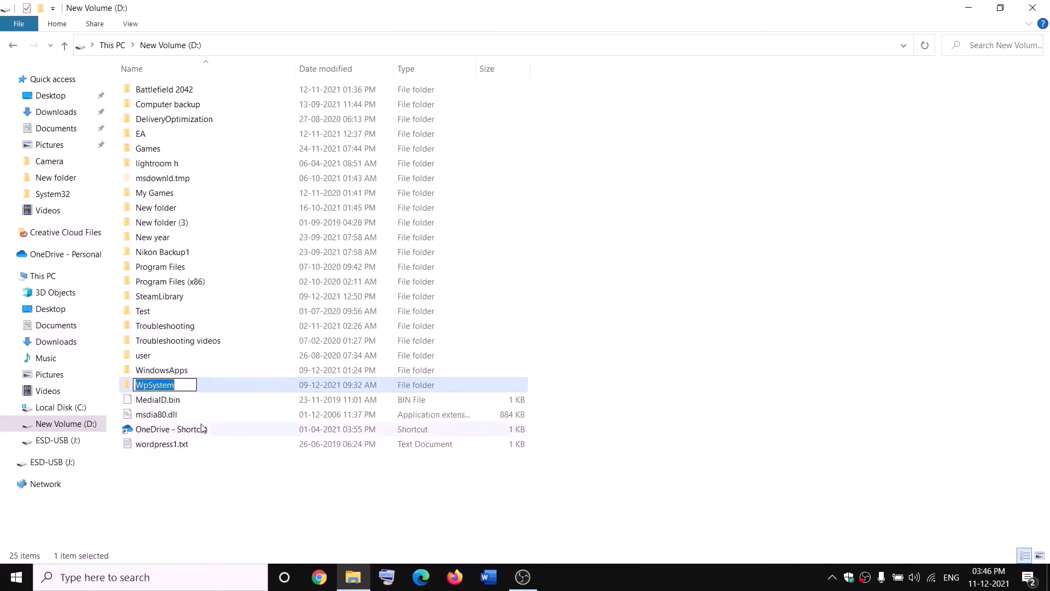
{"action": "key", "text": "End"}
{"action": "type", "text": ".old"}
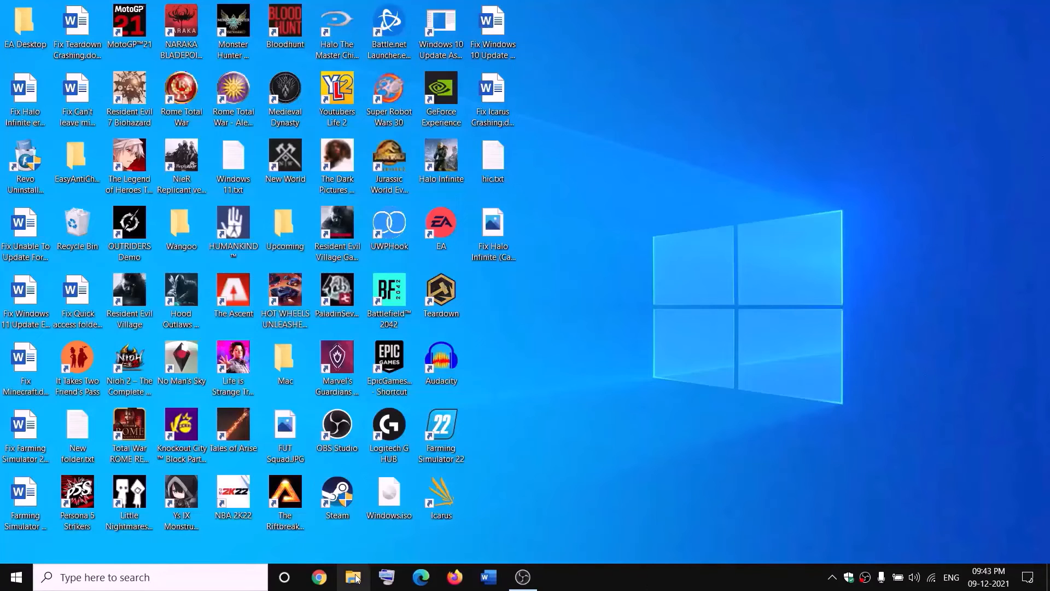
Step: Browse to New Volume (D:) in File Explorer and bring up the WindowsApps folder's advanced security settings
{"action": "key", "text": "super+e"}
{"action": "left_click", "coordinate": [71, 276]}
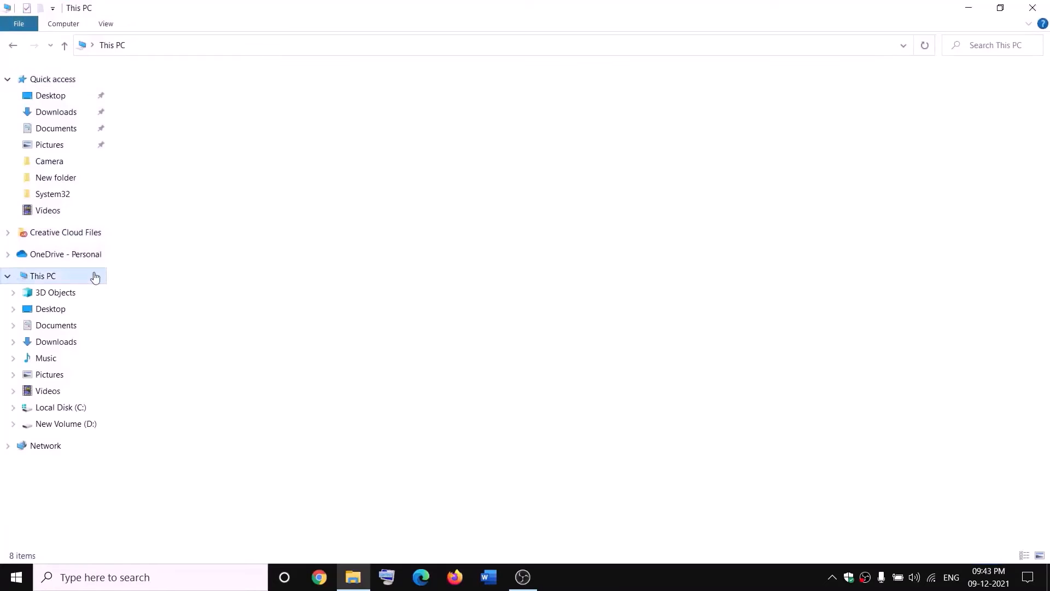
{"action": "double_click", "coordinate": [376, 198]}
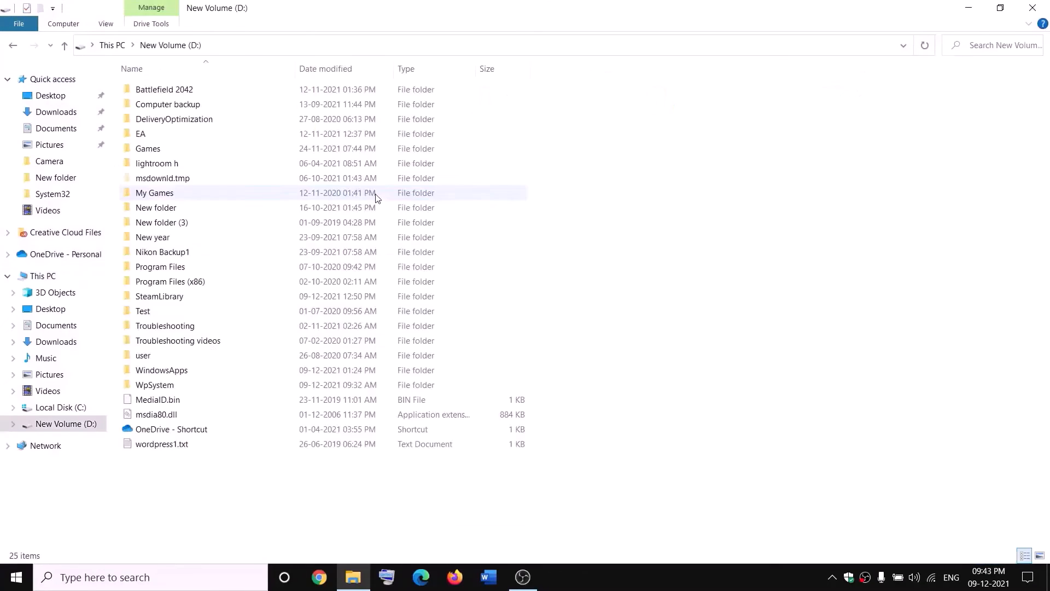
{"action": "left_click", "coordinate": [187, 371]}
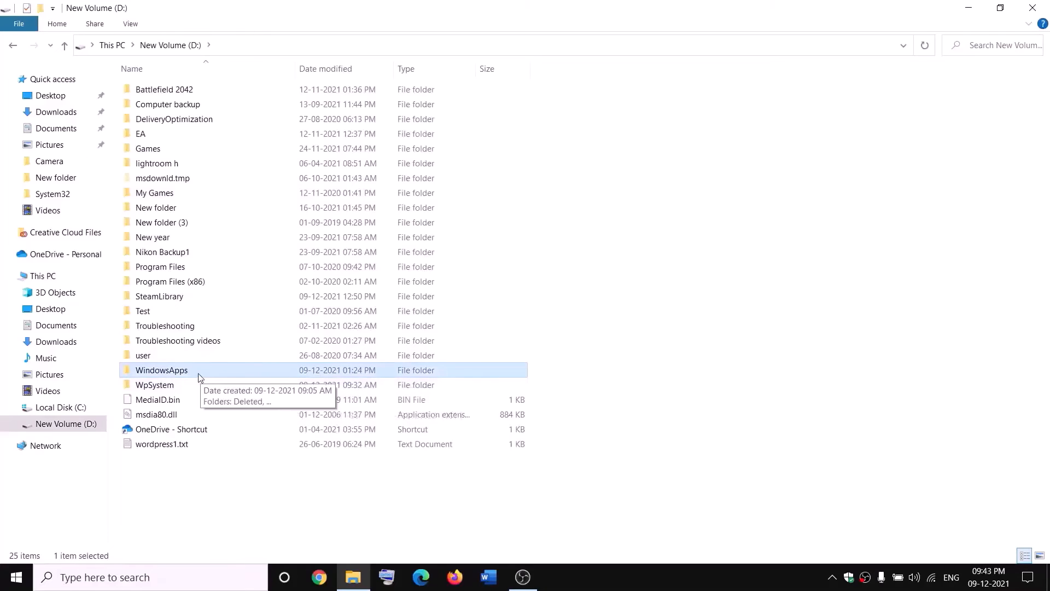
{"action": "right_click", "coordinate": [198, 373]}
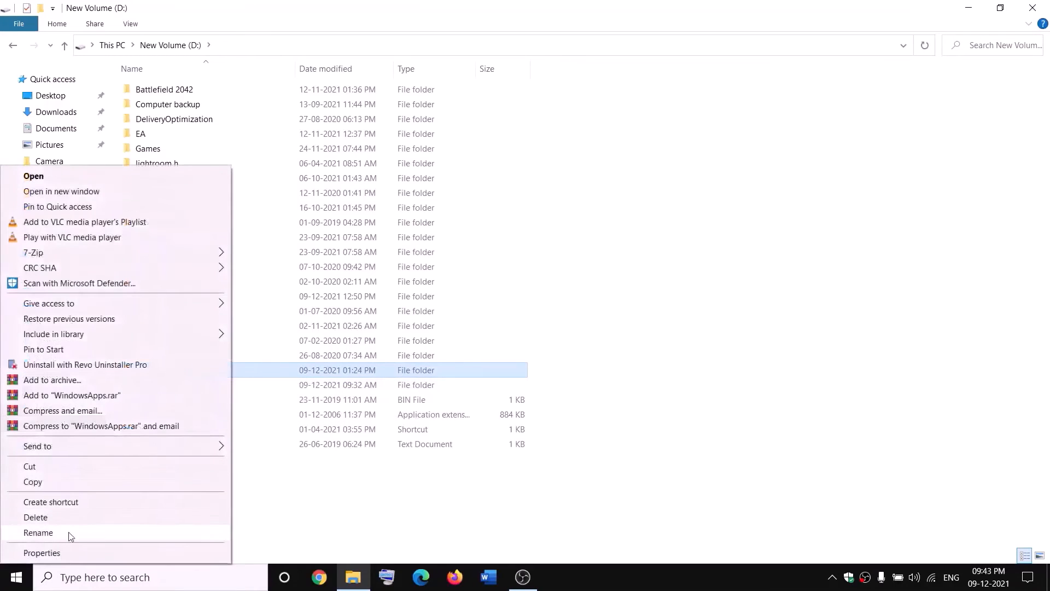
{"action": "left_click", "coordinate": [51, 558]}
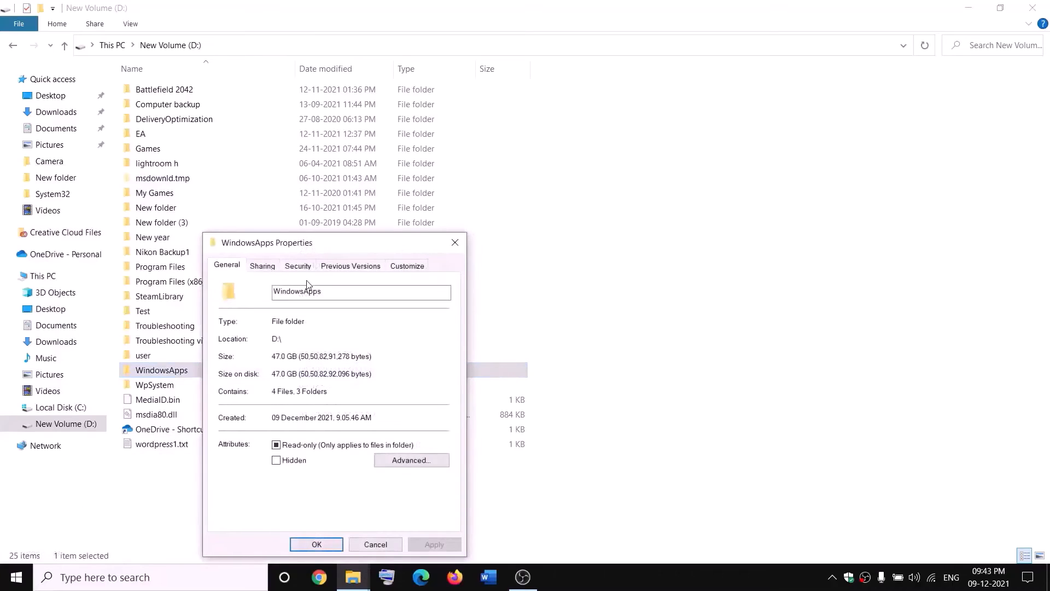
{"action": "left_click", "coordinate": [298, 267]}
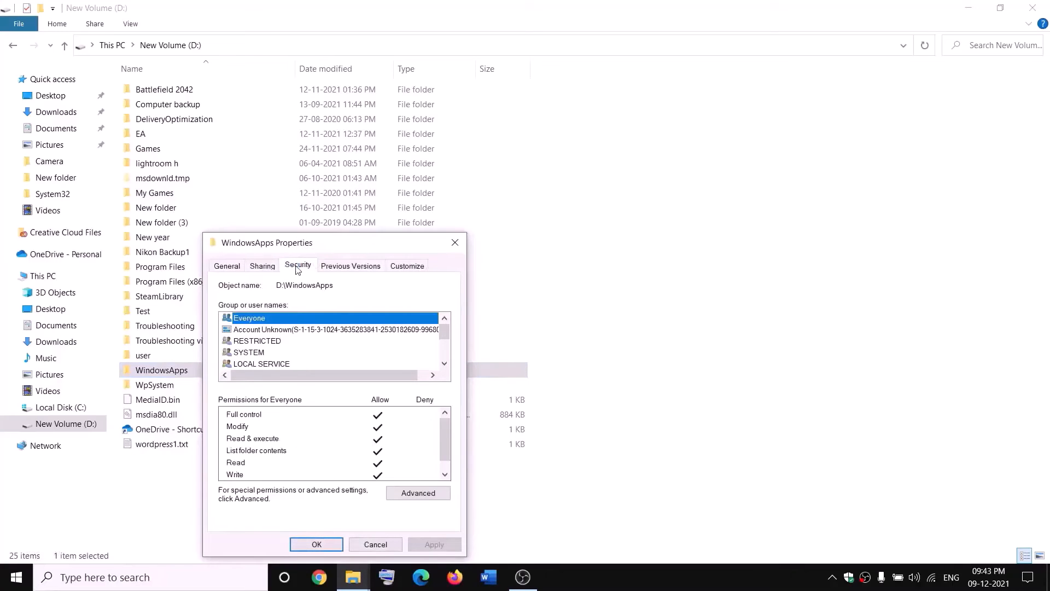
{"action": "left_click", "coordinate": [418, 493]}
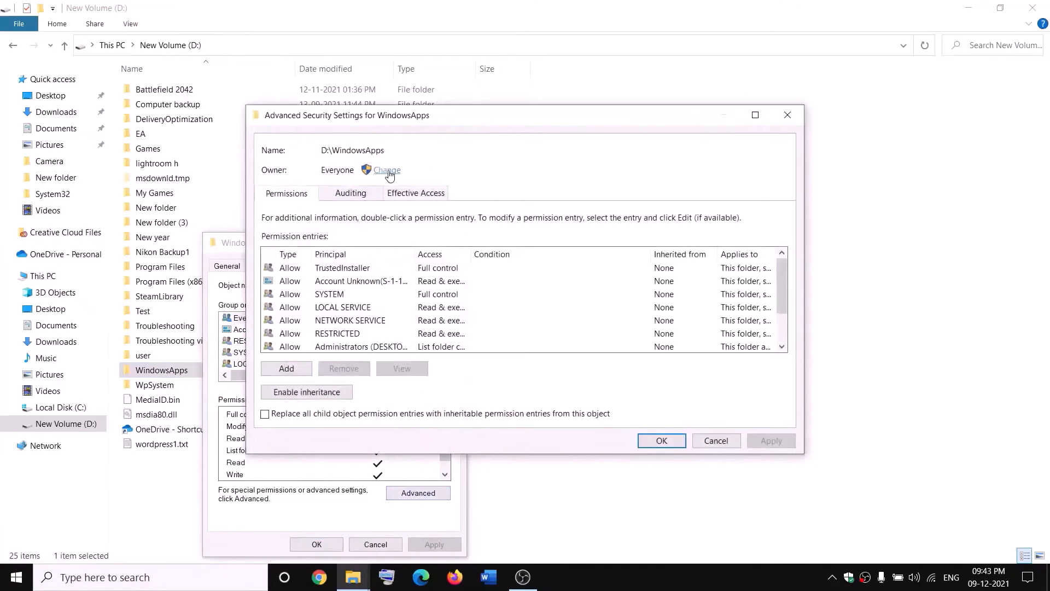
Step: Change the owner of the WindowsApps folder to Everyone, checking the name before accepting it
{"action": "left_click", "coordinate": [389, 173]}
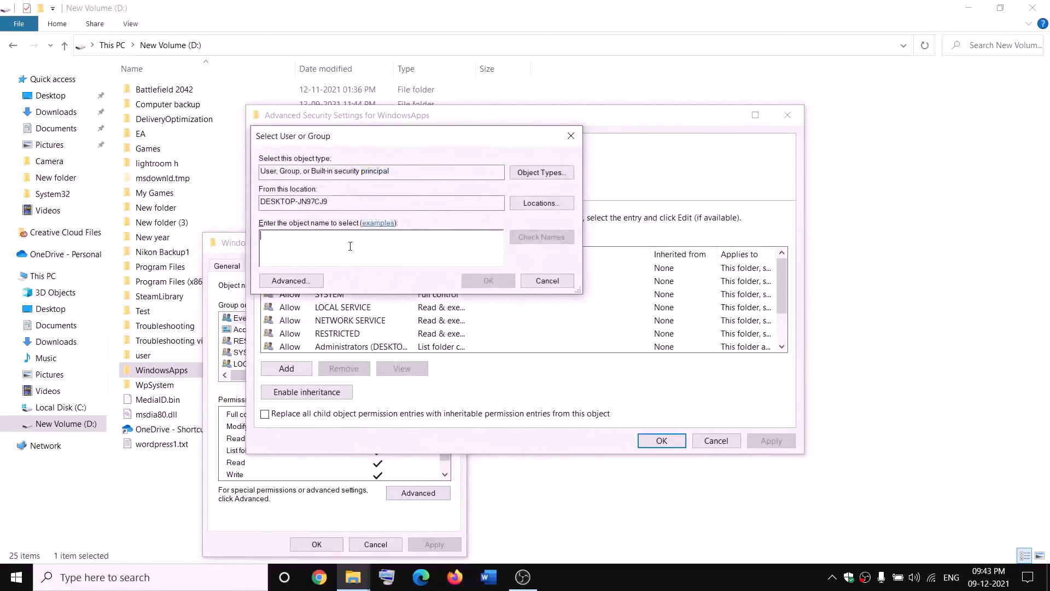
{"action": "type", "text": "everyone"}
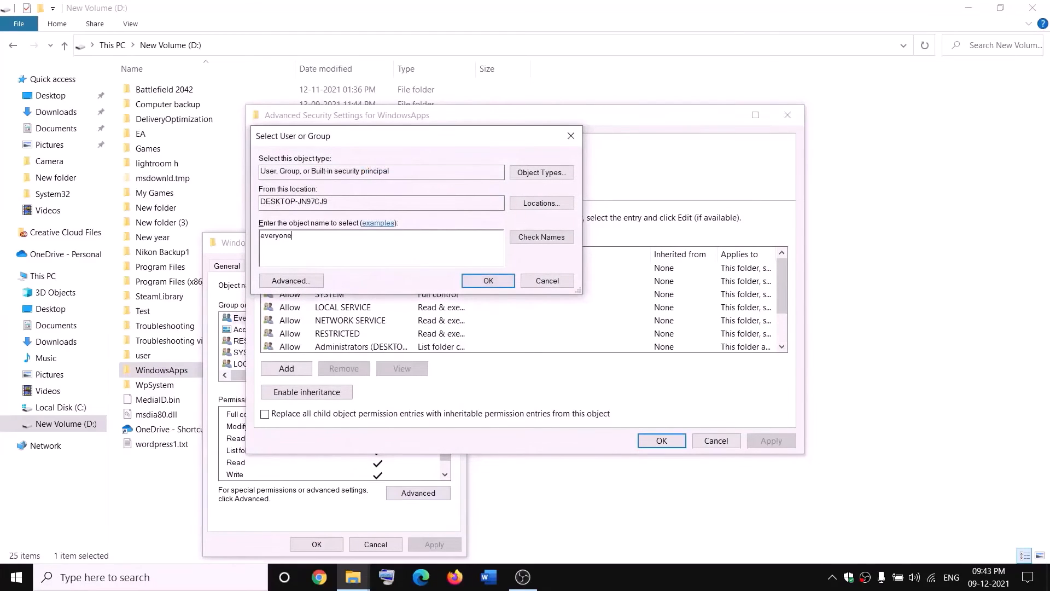
{"action": "left_click", "coordinate": [553, 240]}
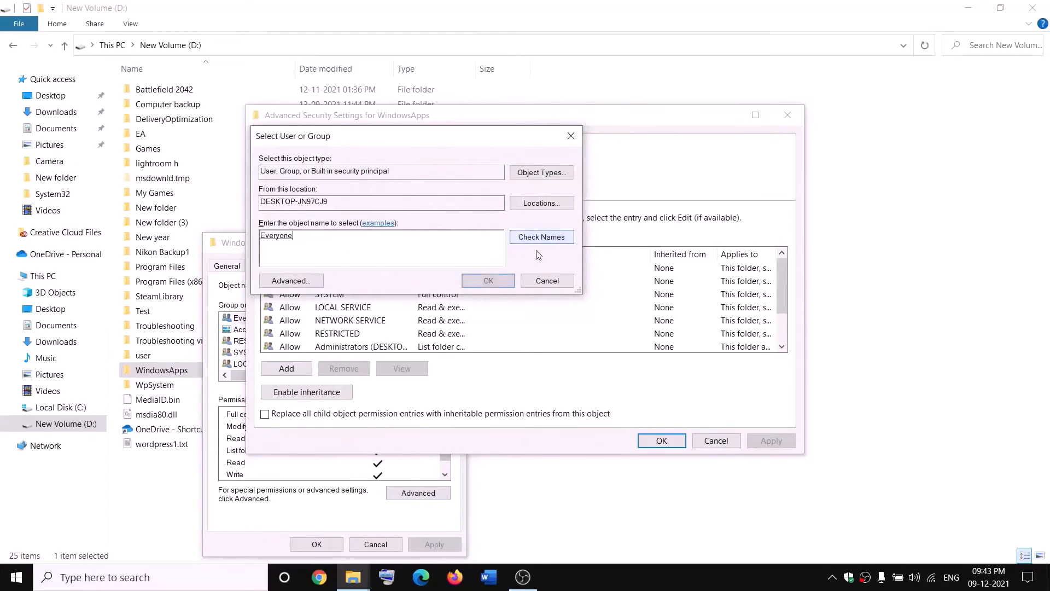
{"action": "left_click", "coordinate": [488, 281]}
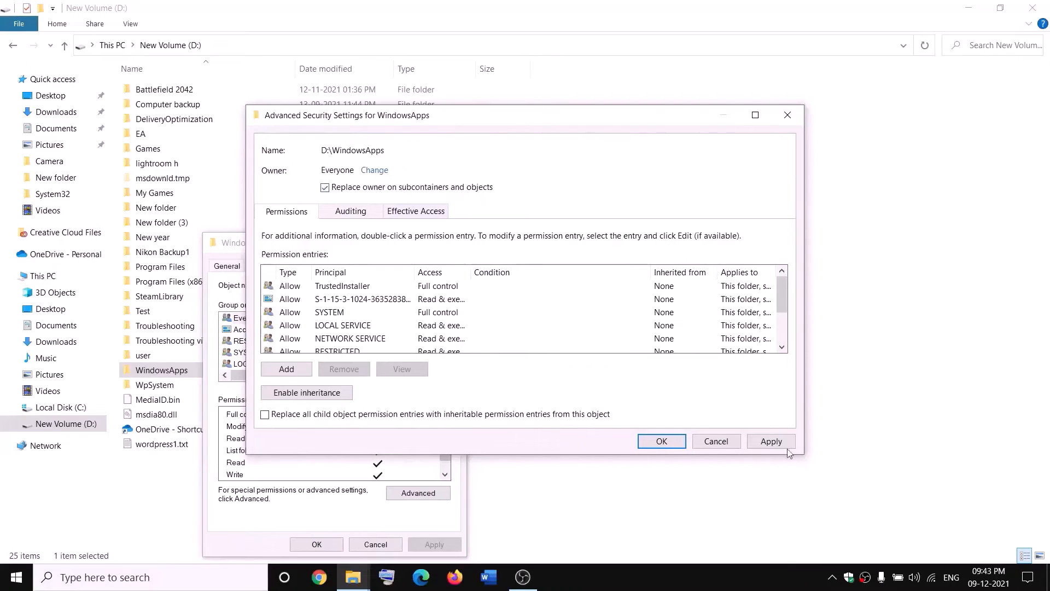
Step: Apply the ownership change with the owner replaced on subcontainers and objects, and close the WindowsApps properties
{"action": "left_click", "coordinate": [772, 442]}
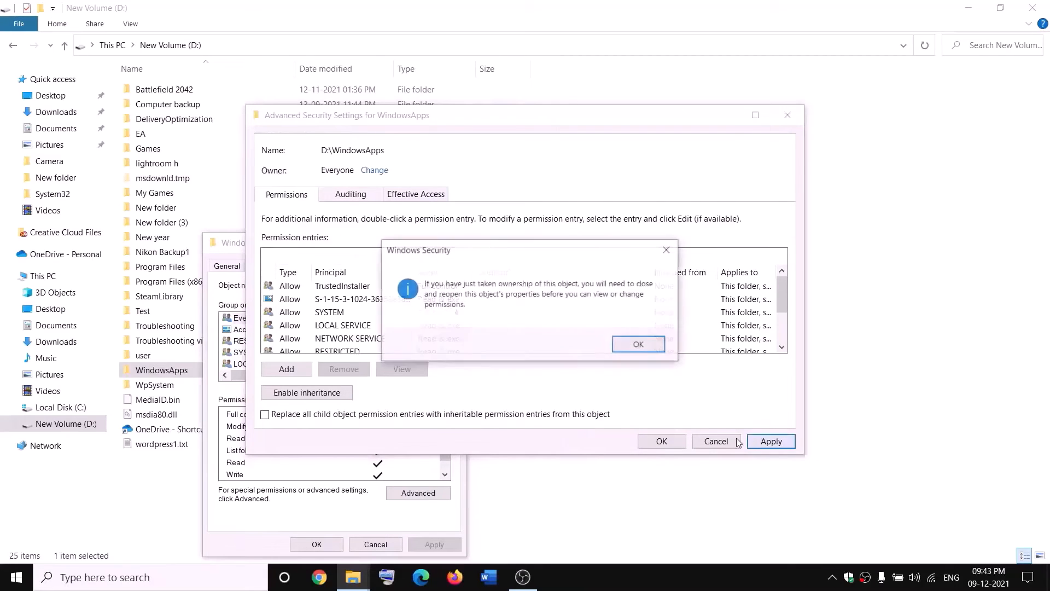
{"action": "left_click", "coordinate": [638, 344]}
{"action": "left_click", "coordinate": [662, 441]}
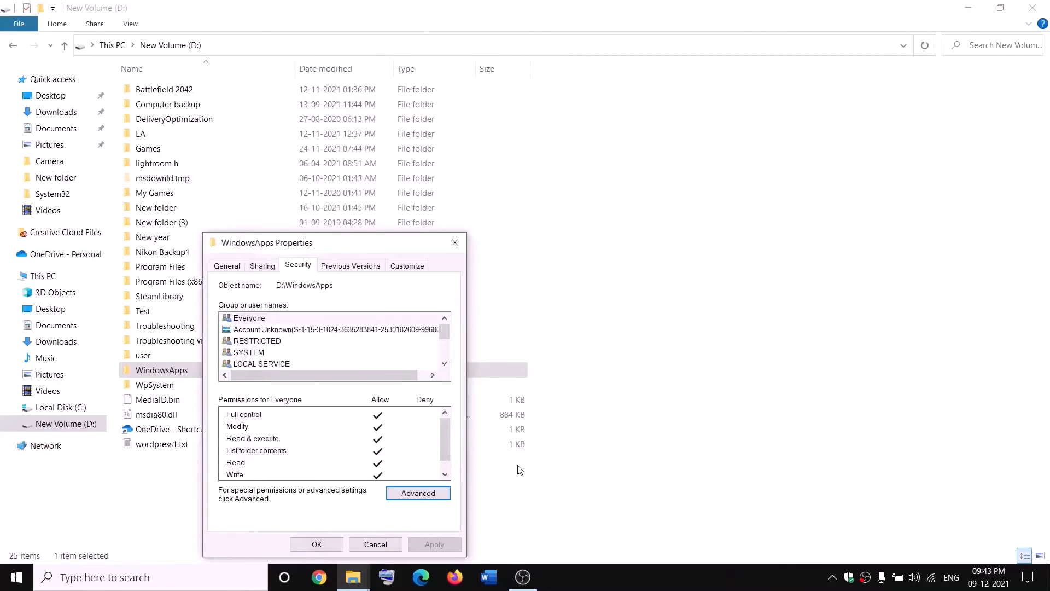
{"action": "left_click", "coordinate": [316, 544]}
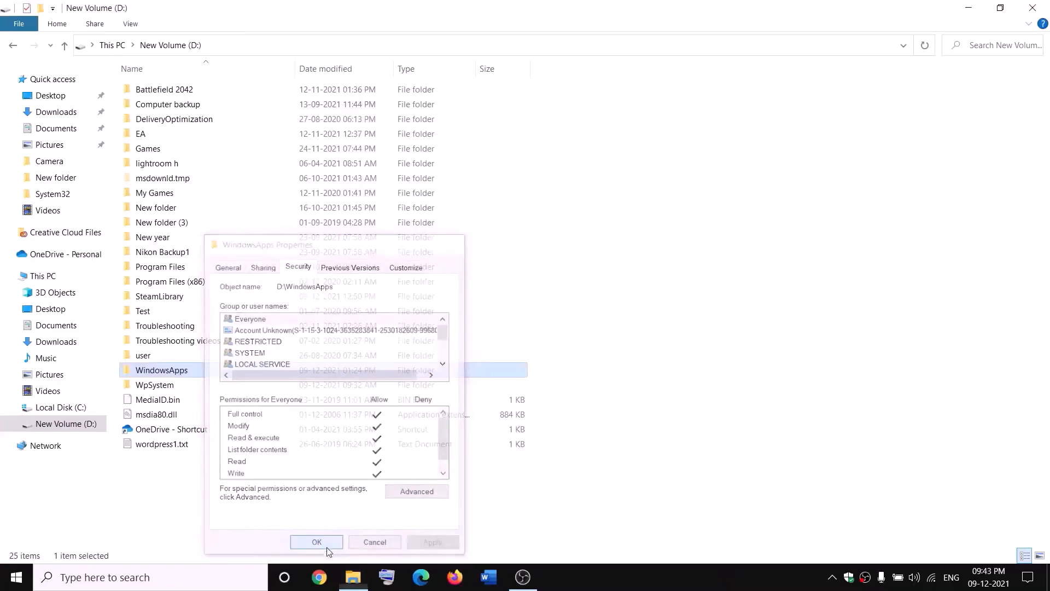
Step: Reopen the WindowsApps folder's properties and bring up its advanced security settings
{"action": "right_click", "coordinate": [200, 376]}
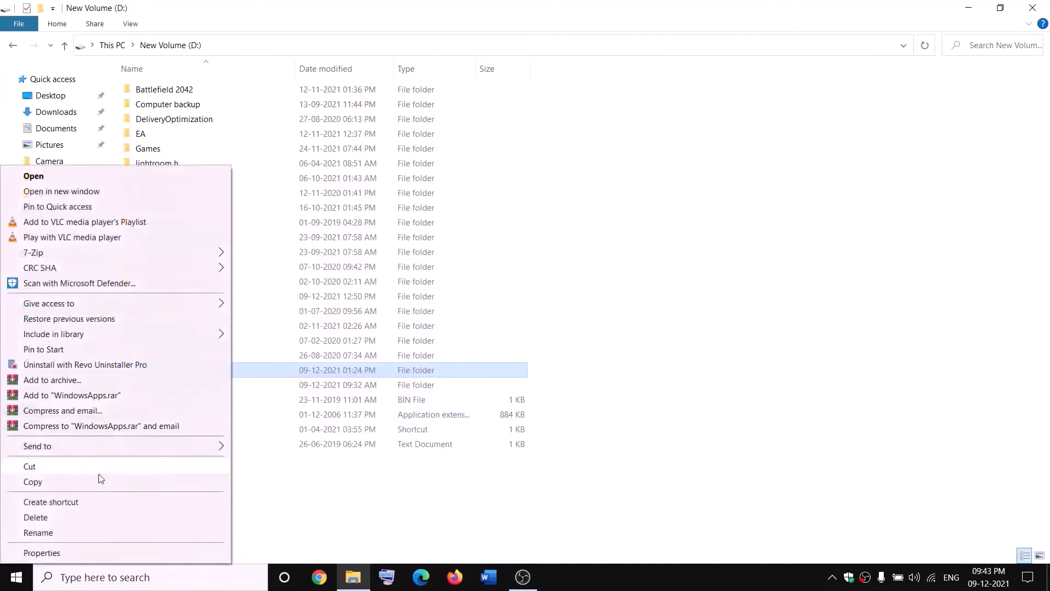
{"action": "left_click", "coordinate": [60, 551]}
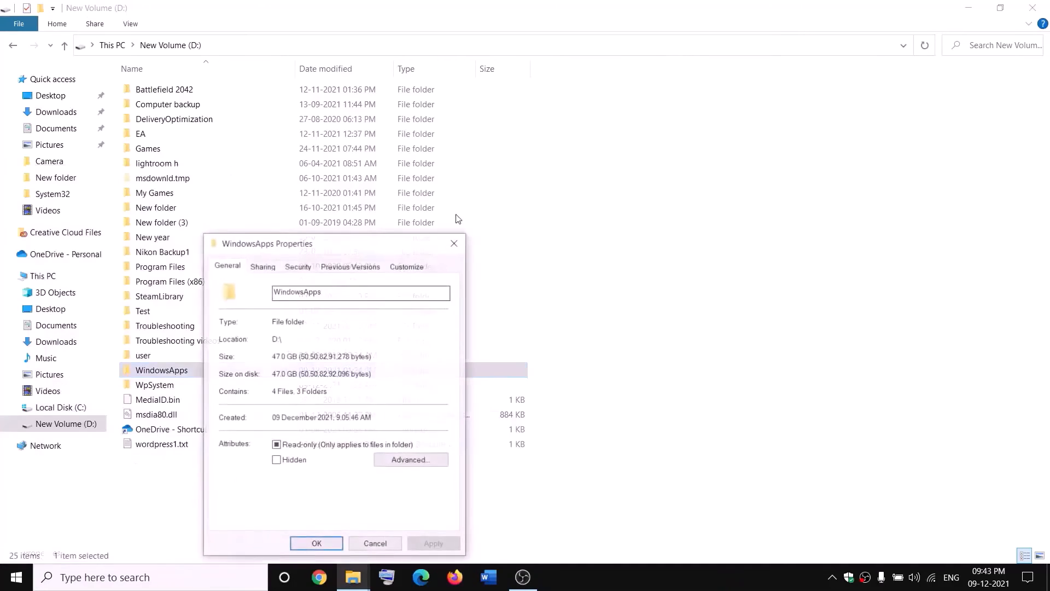
{"action": "left_click", "coordinate": [310, 267]}
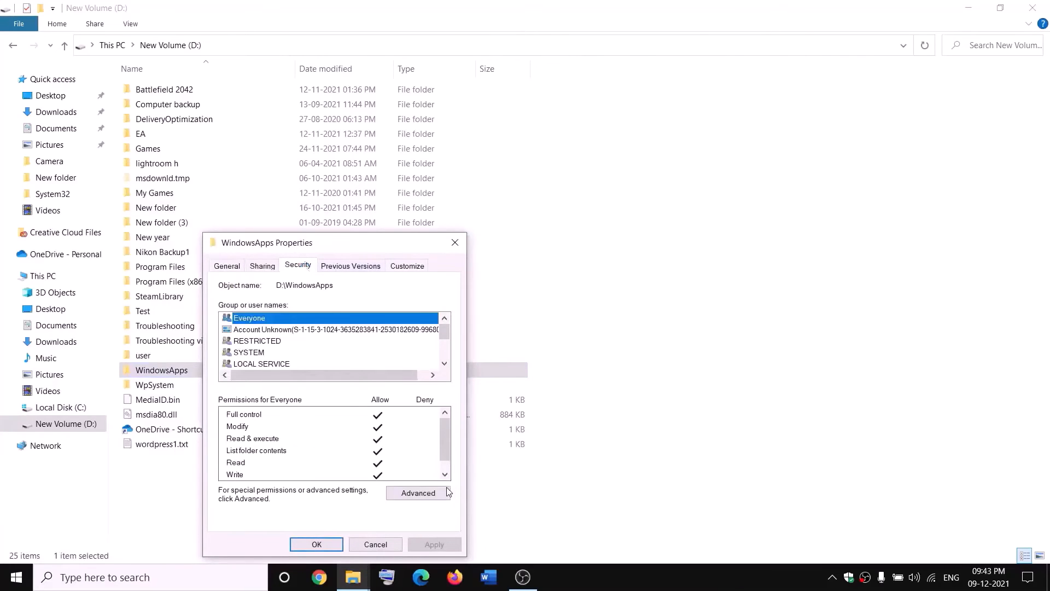
{"action": "left_click", "coordinate": [418, 492]}
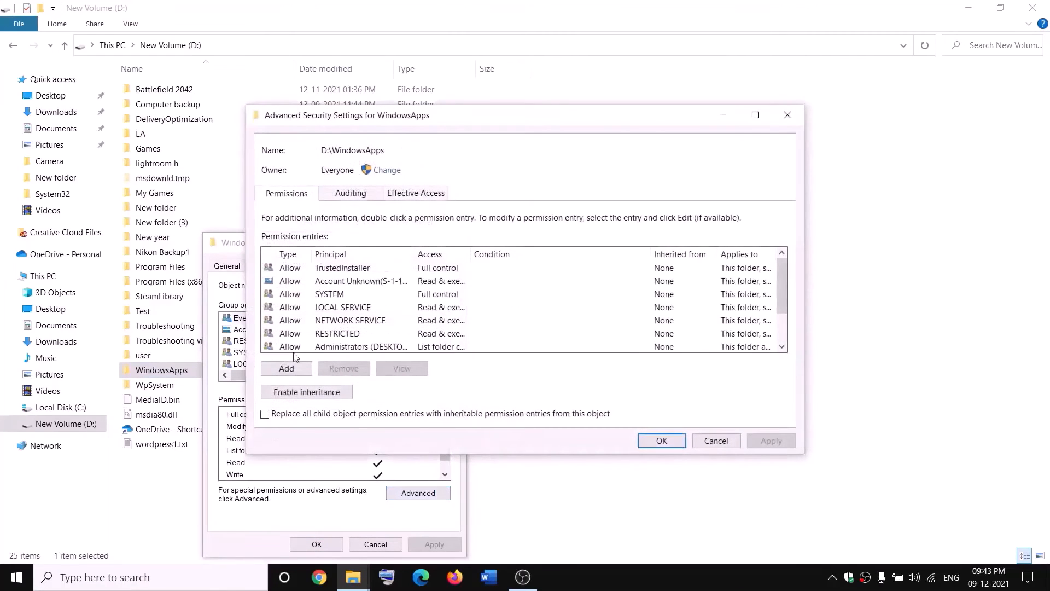
Step: Add a permission entry for the WindowsApps folder with Everyone as its principal
{"action": "left_click", "coordinate": [287, 368]}
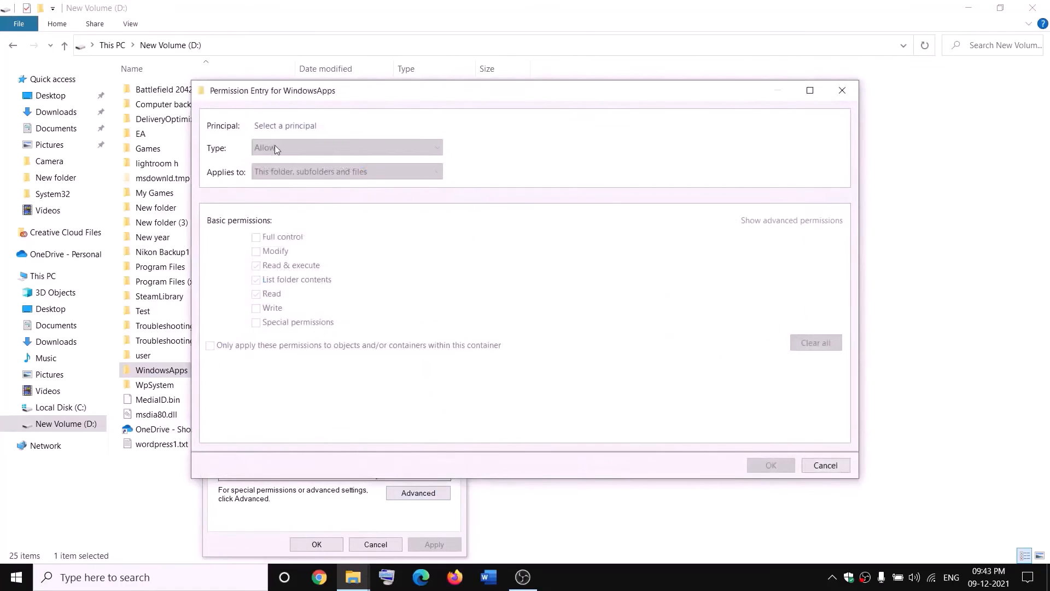
{"action": "left_click", "coordinate": [280, 126]}
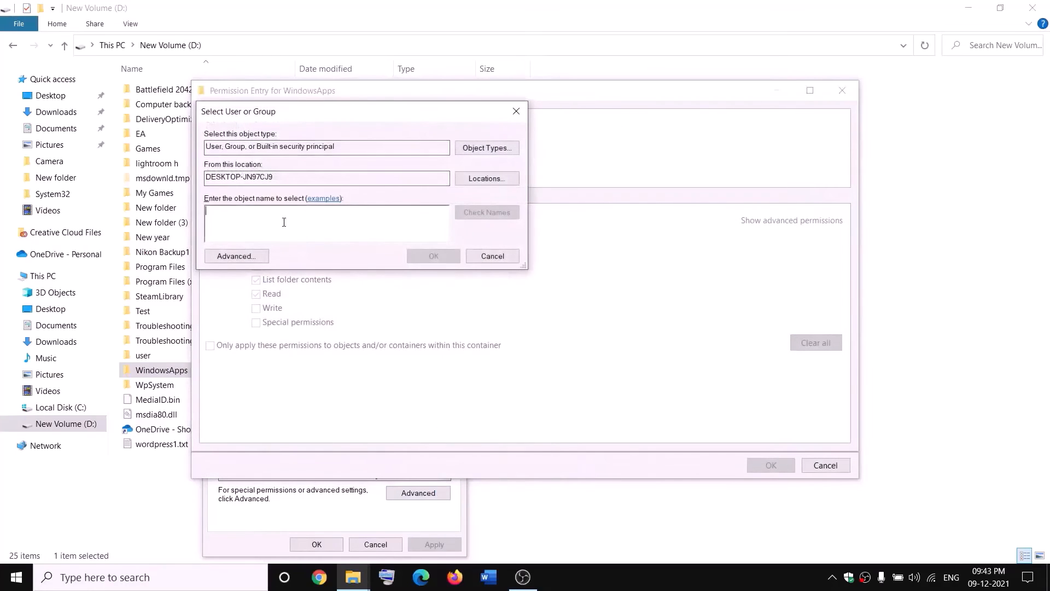
{"action": "type", "text": "everyone"}
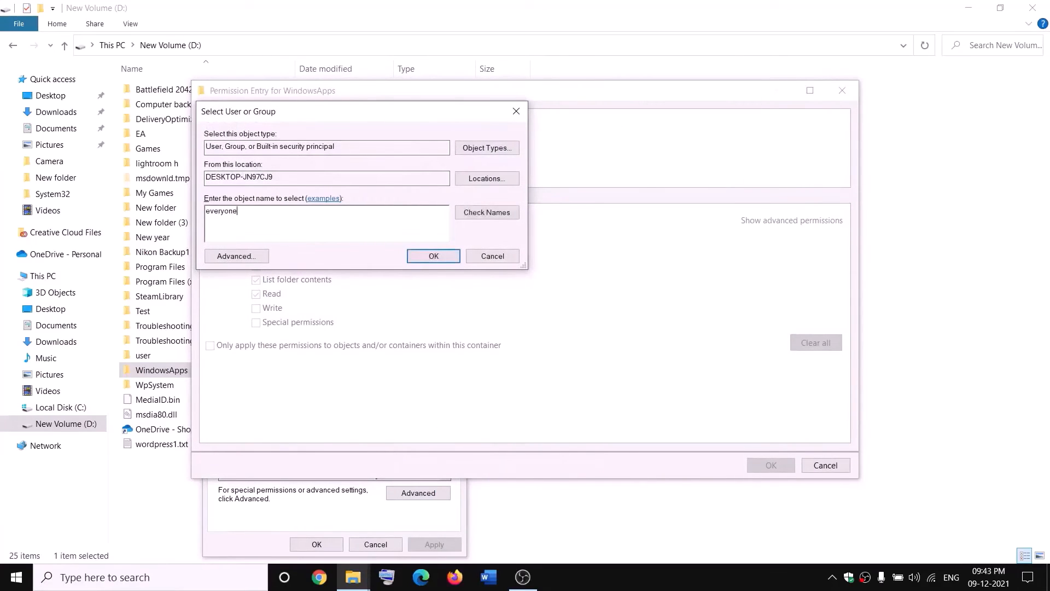
{"action": "left_click", "coordinate": [516, 213]}
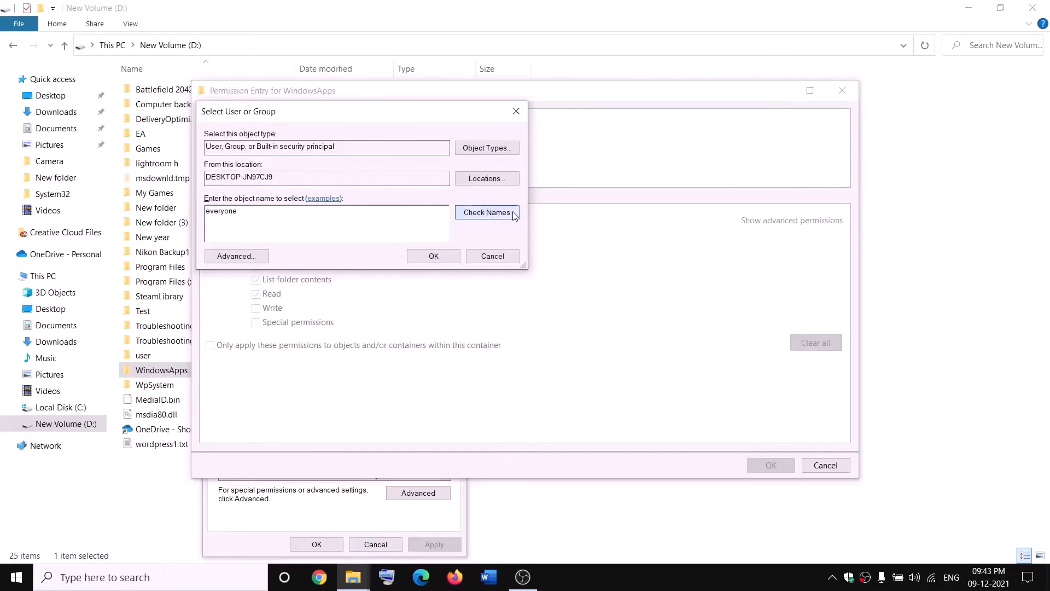
{"action": "left_click", "coordinate": [435, 257]}
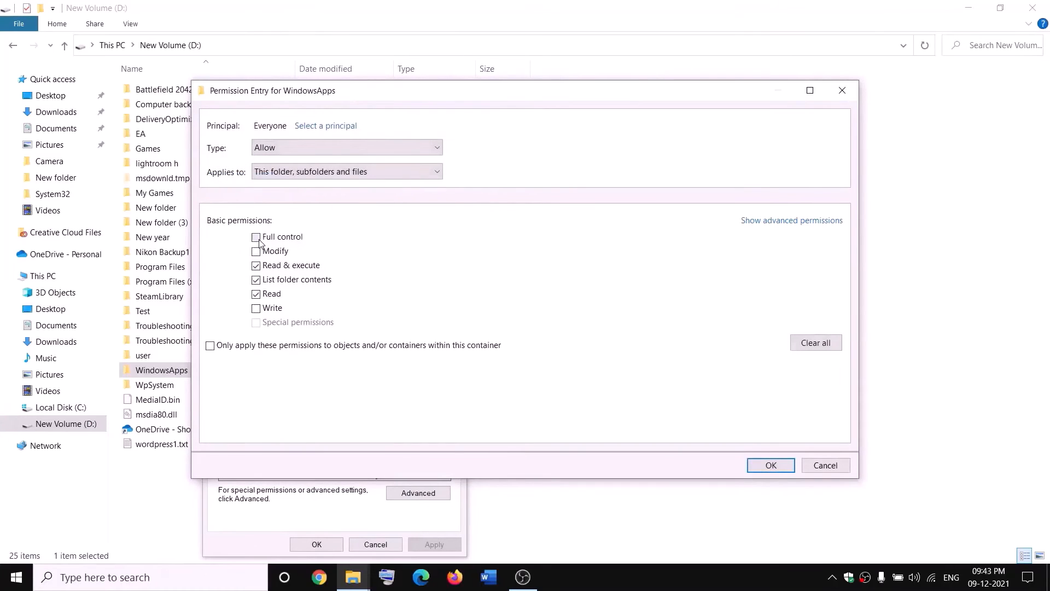
Step: Grant Everyone full control in the permission entry, apply the change and close the WindowsApps properties
{"action": "left_click", "coordinate": [257, 238]}
{"action": "left_click", "coordinate": [785, 463]}
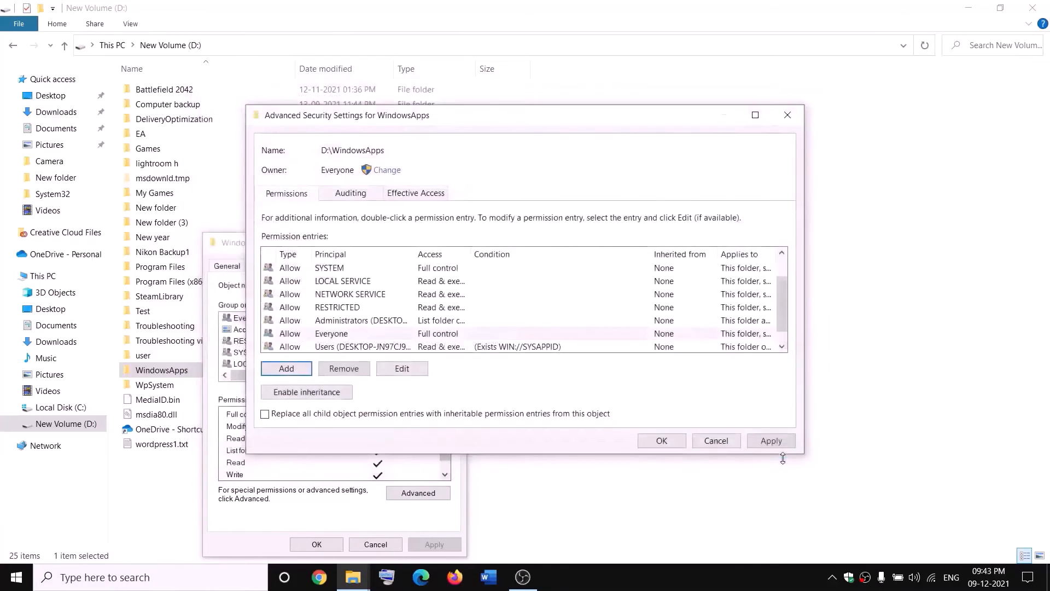
{"action": "left_click", "coordinate": [769, 442]}
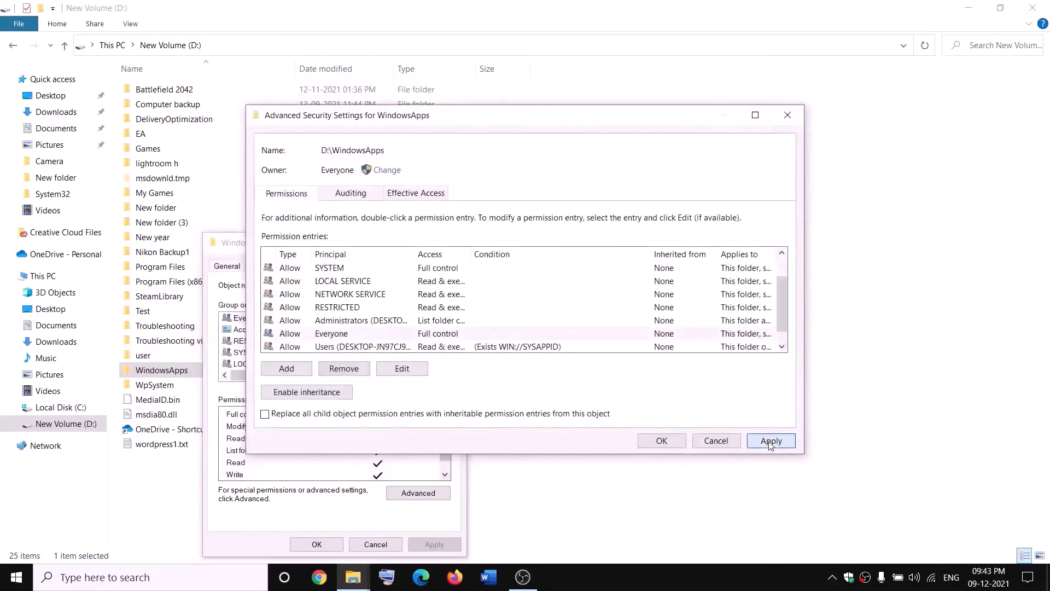
{"action": "left_click", "coordinate": [660, 443]}
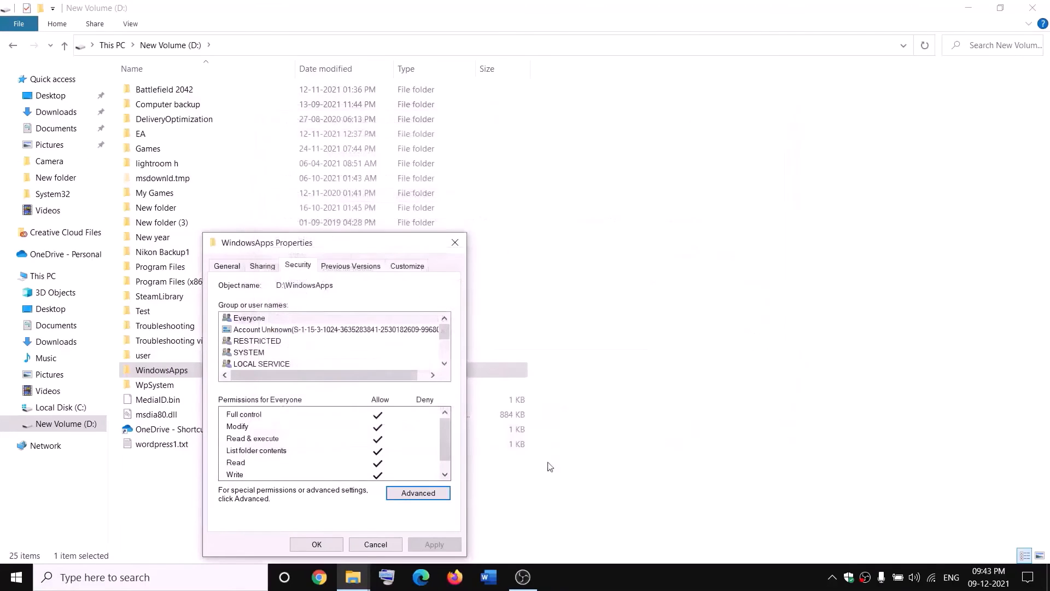
{"action": "left_click", "coordinate": [328, 545]}
Step: Rename the WindowsApps folder on the D: drive as WindowsApps.old
{"action": "right_click", "coordinate": [198, 375]}
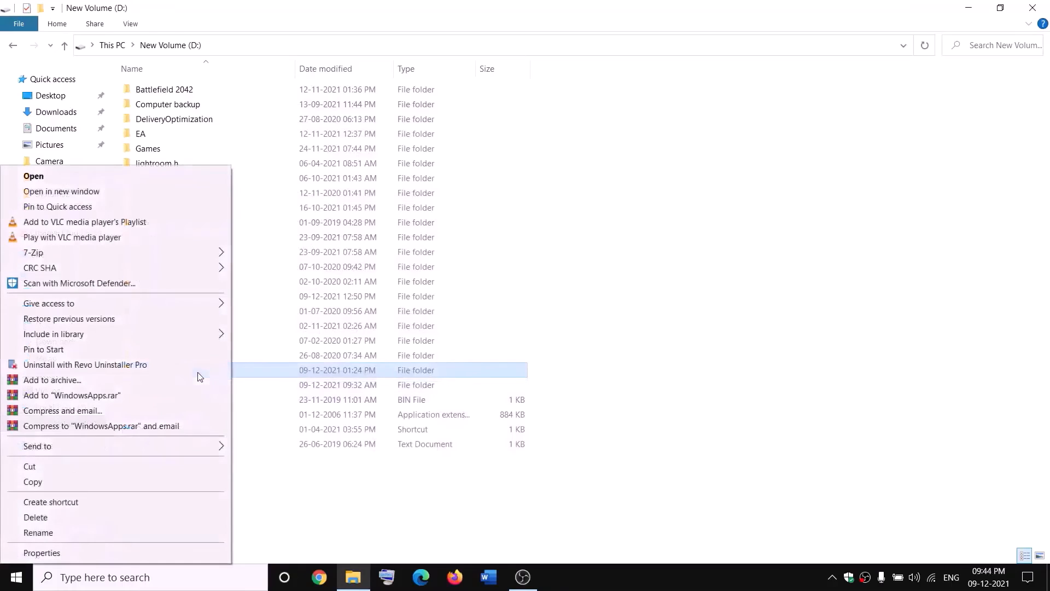
{"action": "left_click", "coordinate": [31, 535]}
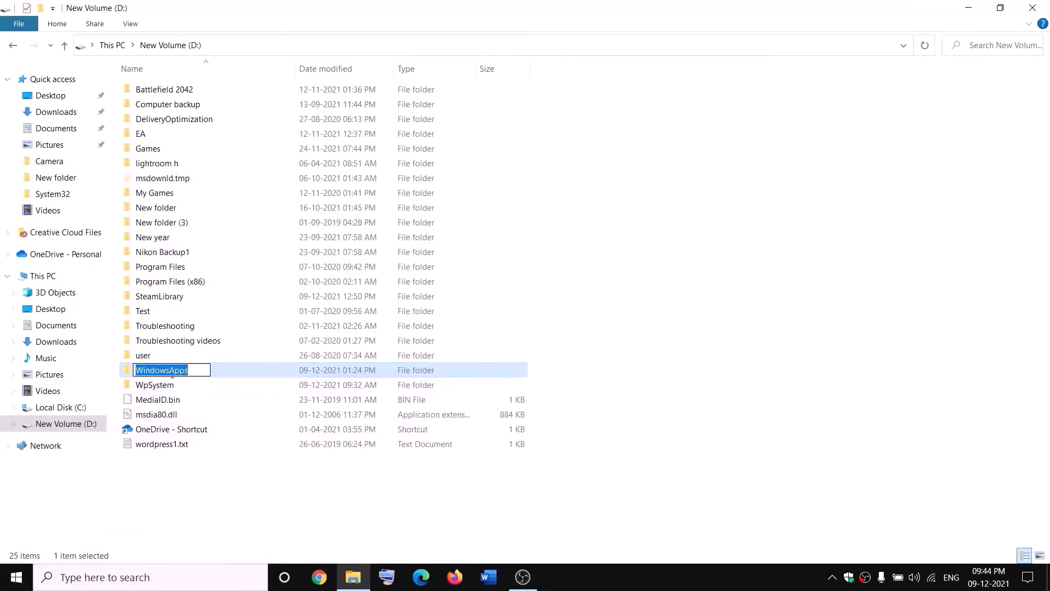
{"action": "left_click", "coordinate": [196, 368]}
{"action": "type", "text": "."}
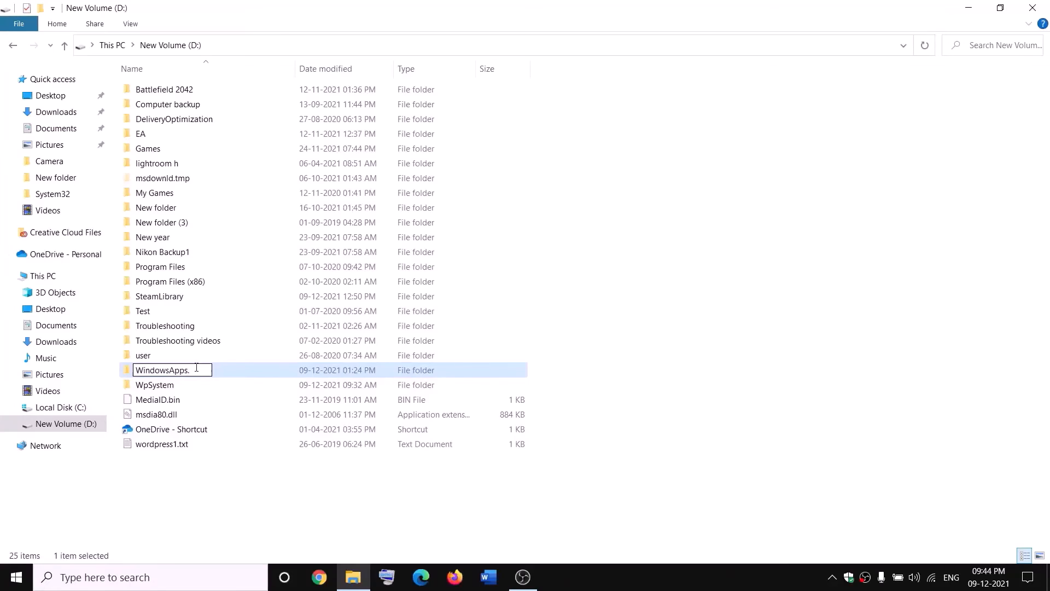
{"action": "type", "text": "old"}
{"action": "left_click", "coordinate": [239, 477]}
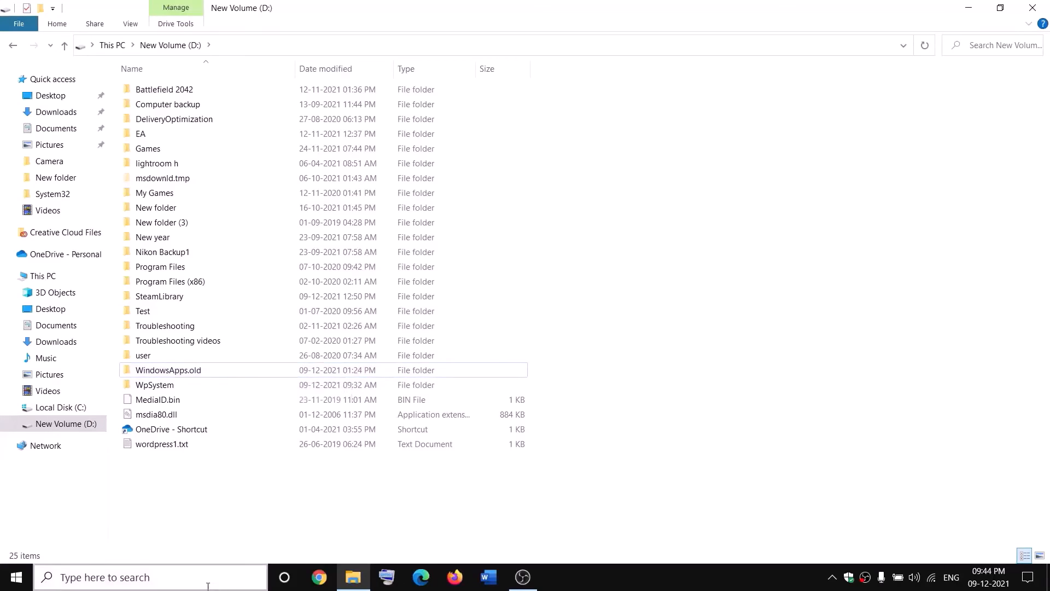
Step: End the Gaming Services background process in Task Manager and close Task Manager
{"action": "right_click", "coordinate": [17, 578]}
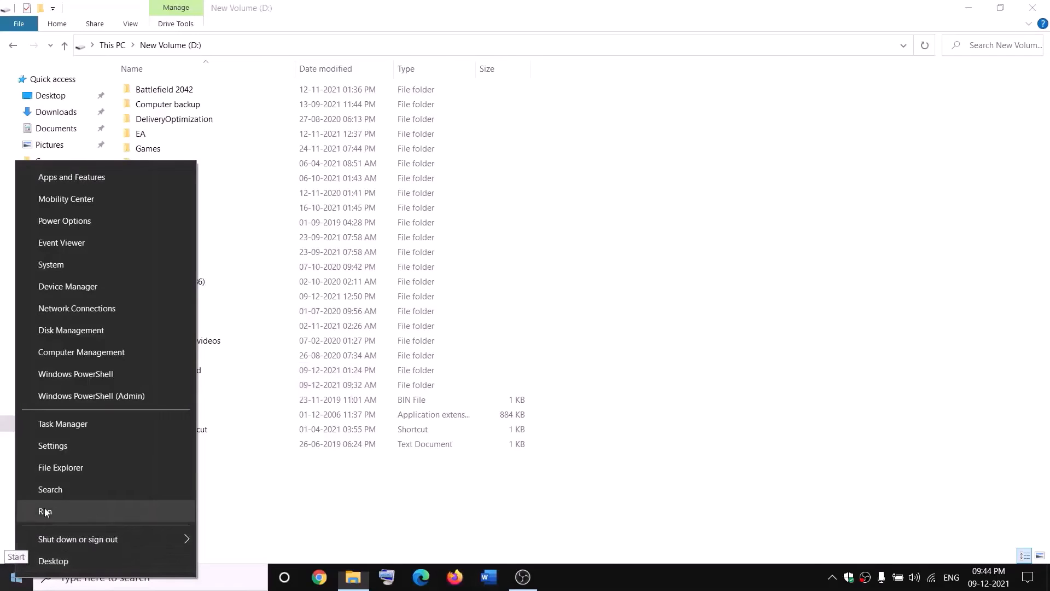
{"action": "left_click", "coordinate": [56, 429]}
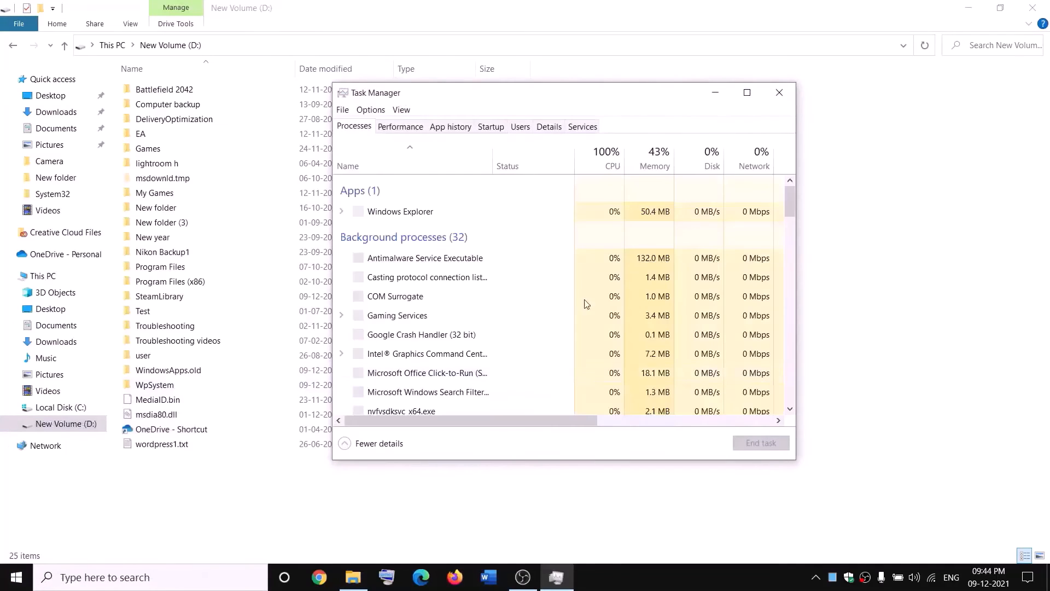
{"action": "scroll", "coordinate": [475, 307], "scroll_direction": "down", "scroll_amount": 3}
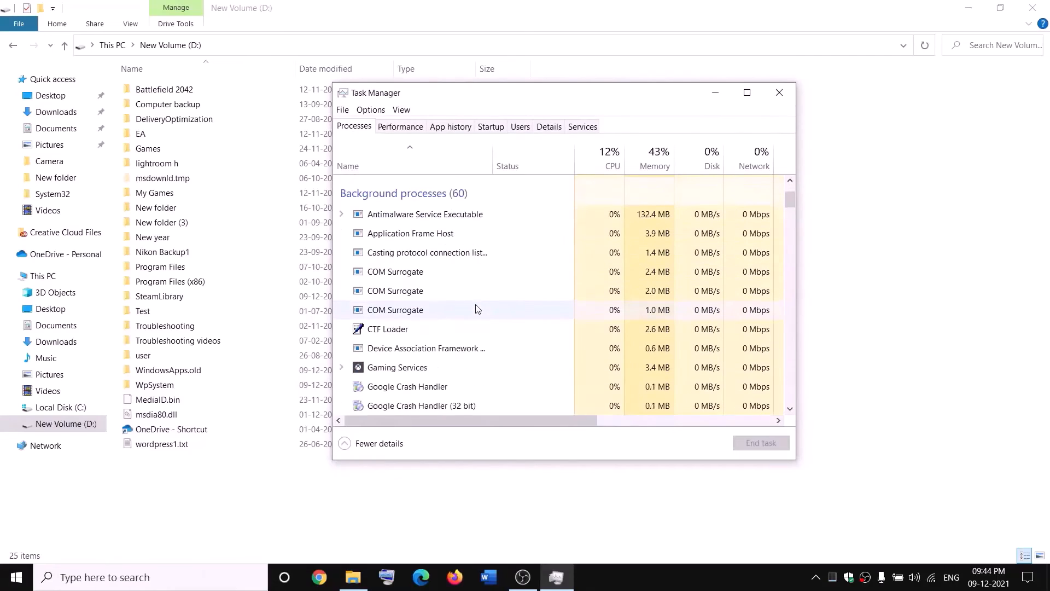
{"action": "left_click", "coordinate": [381, 372]}
{"action": "right_click", "coordinate": [381, 371]}
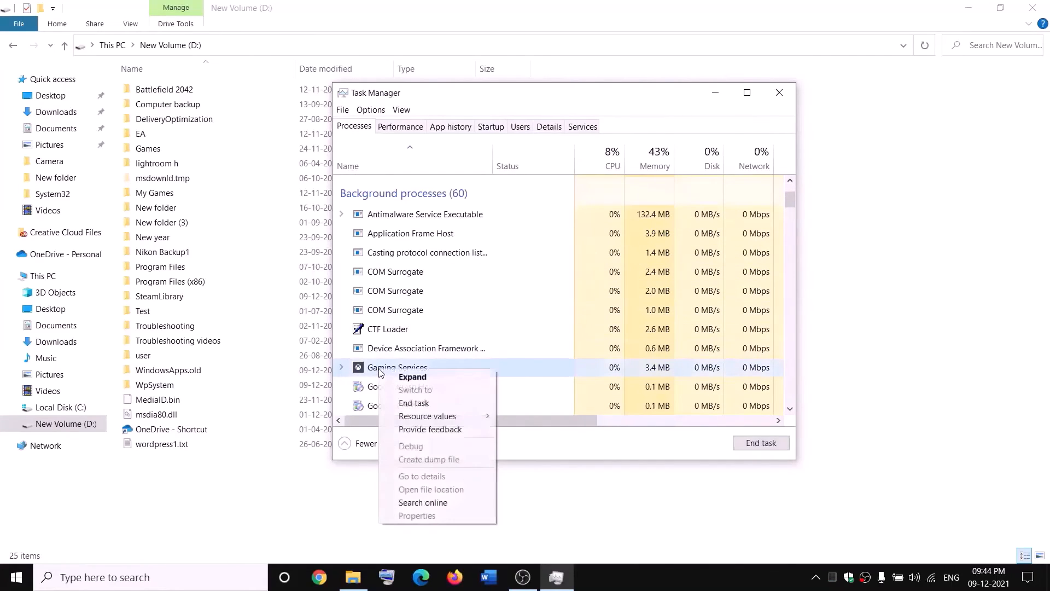
{"action": "left_click", "coordinate": [414, 403]}
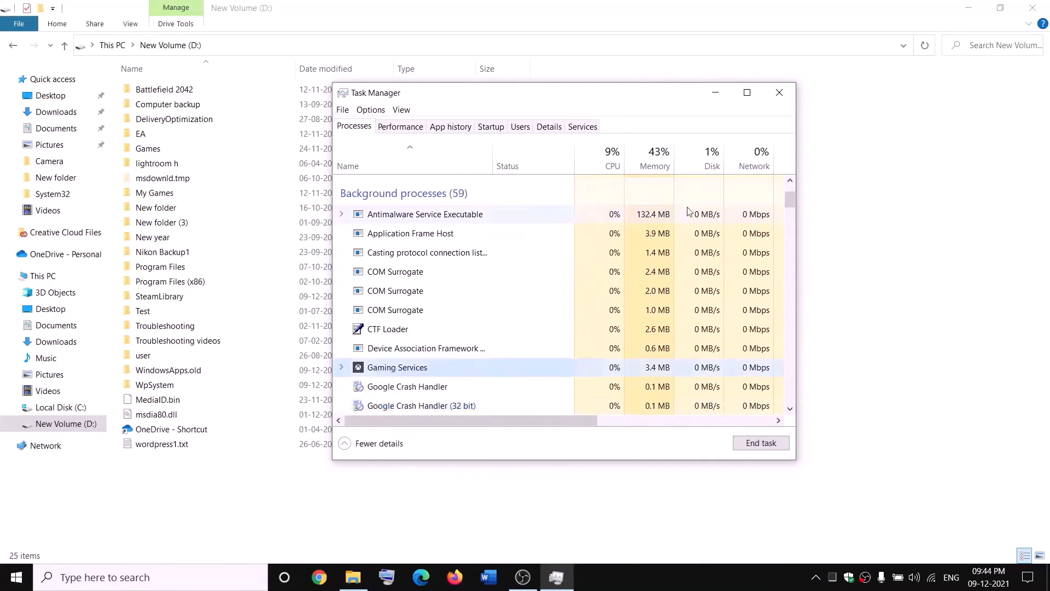
{"action": "left_click", "coordinate": [789, 94]}
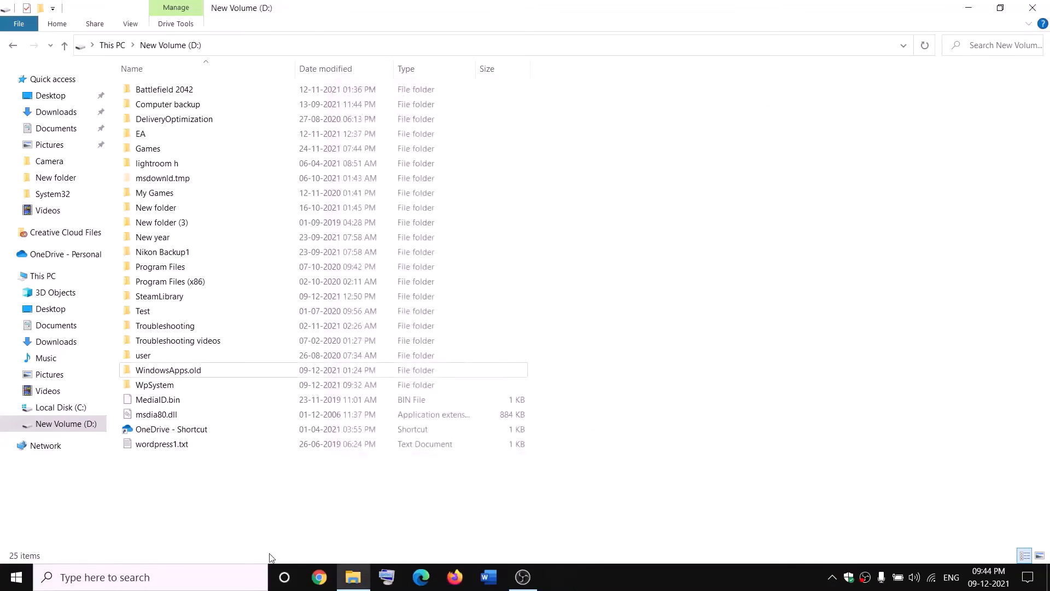
Step: Search Windows for the Services console, open it and jump to the services starting with G
{"action": "left_click", "coordinate": [230, 577]}
{"action": "type", "text": "servi"}
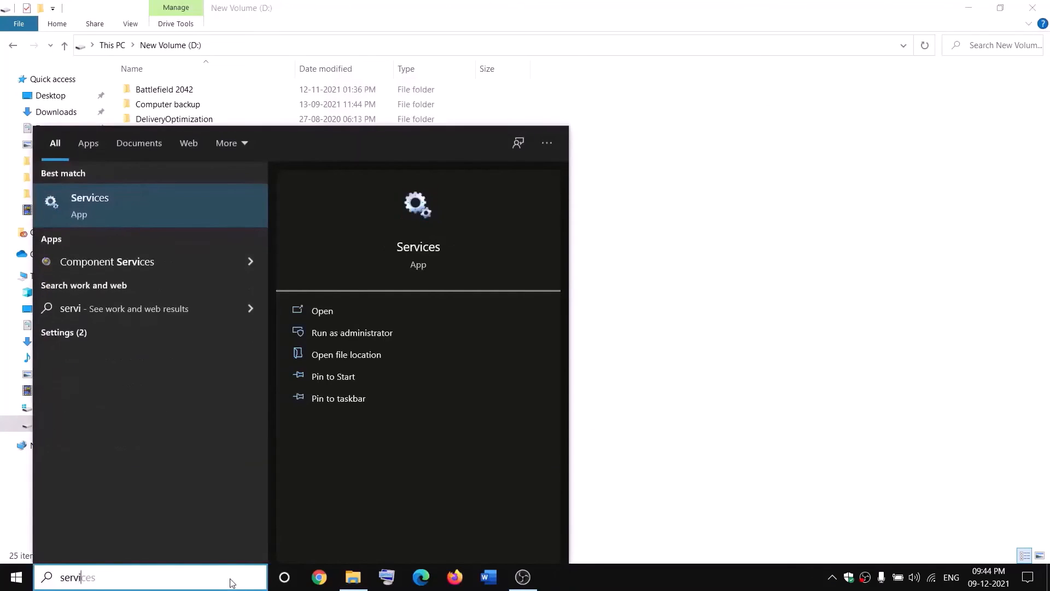
{"action": "key", "text": "Return"}
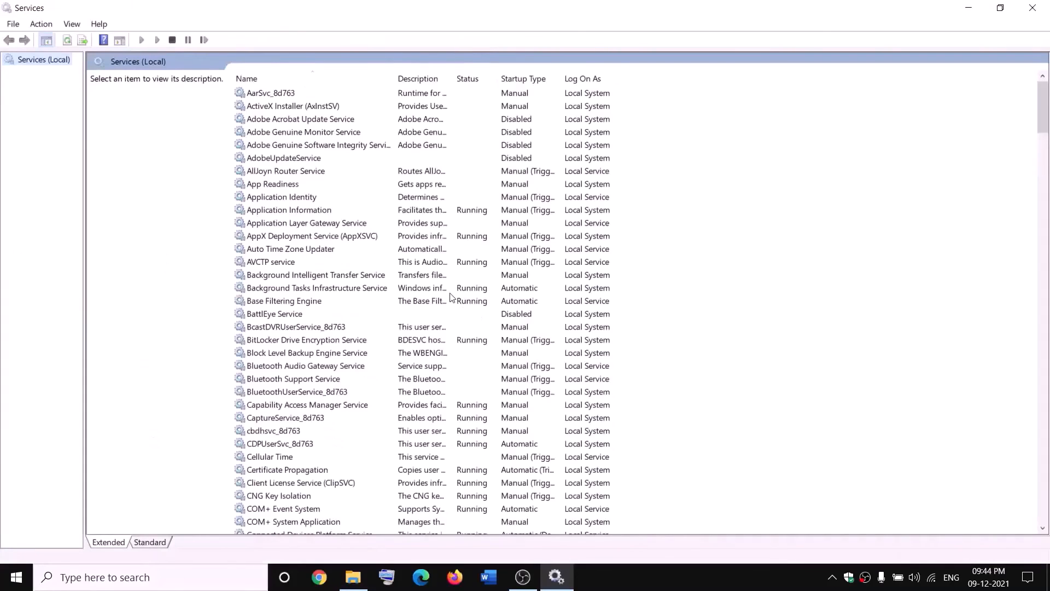
{"action": "left_click", "coordinate": [450, 292]}
{"action": "key", "text": "g"}
{"action": "left_click", "coordinate": [463, 146]}
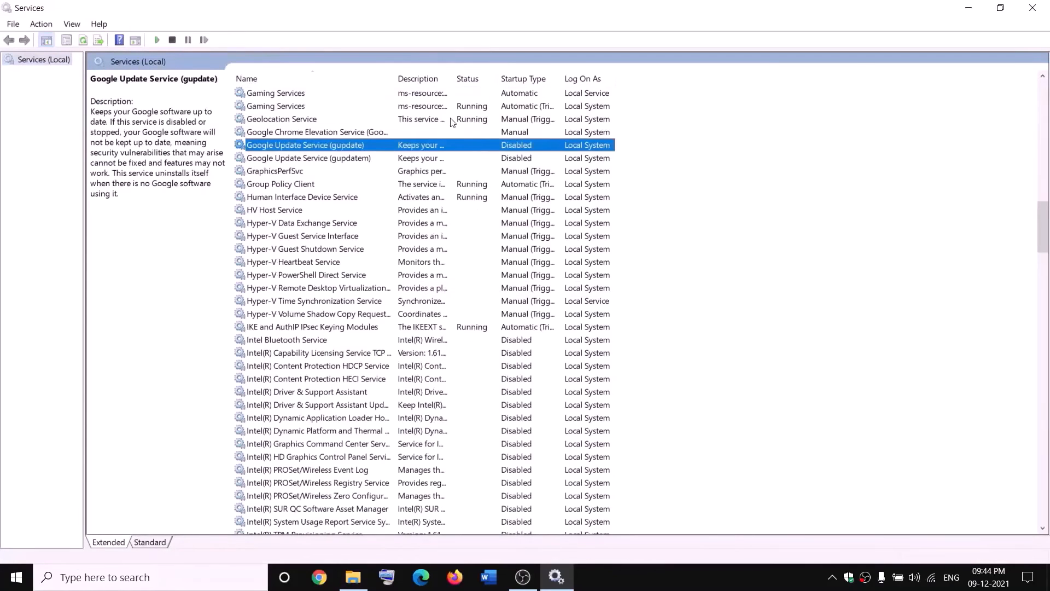
Step: Start the Gaming Services entry that logs on as Local Service
{"action": "left_click", "coordinate": [438, 93]}
{"action": "right_click", "coordinate": [435, 94]}
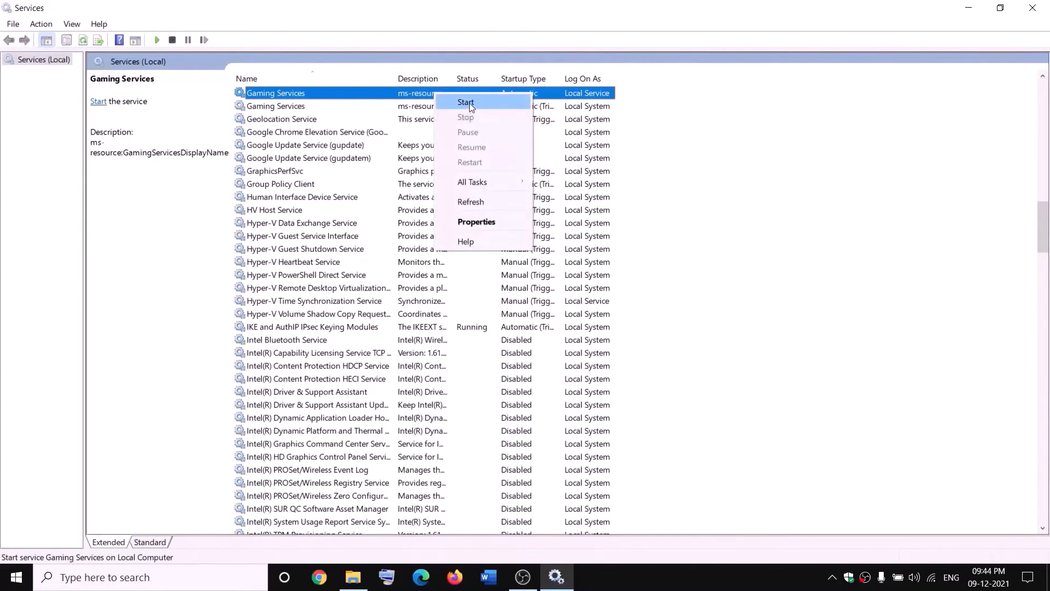
{"action": "left_click", "coordinate": [469, 103]}
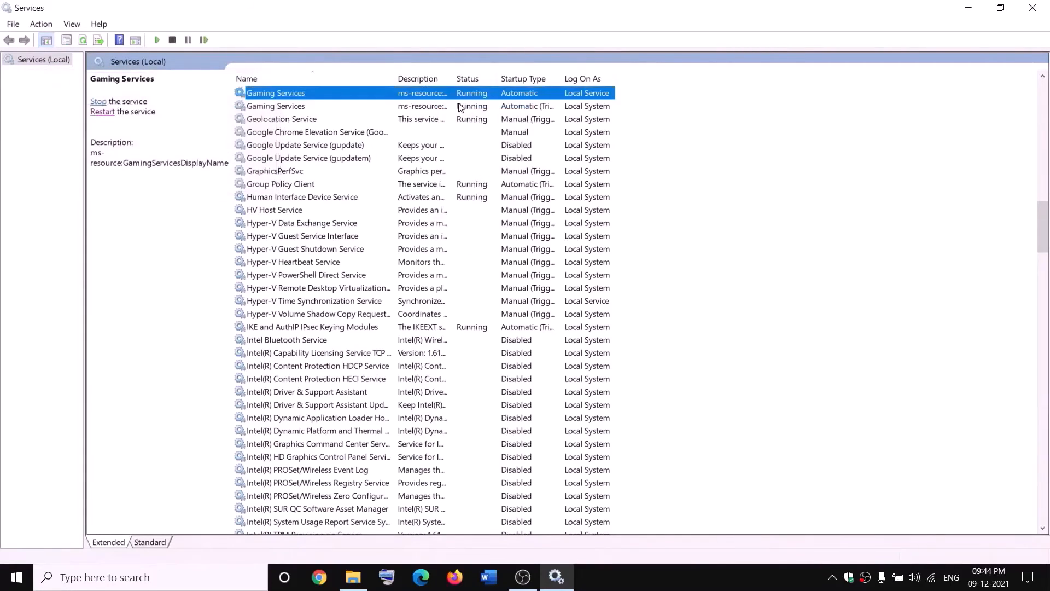
Step: Stop both Gaming Services entries and switch to File Explorer to check the WindowsApps.old folder on the D: drive
{"action": "right_click", "coordinate": [430, 96]}
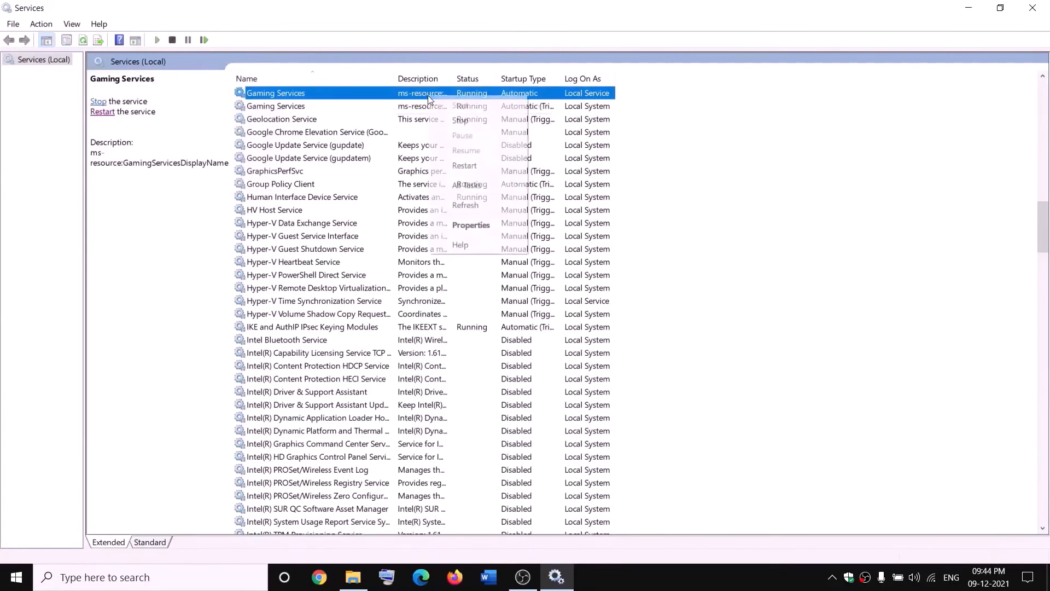
{"action": "left_click", "coordinate": [460, 119]}
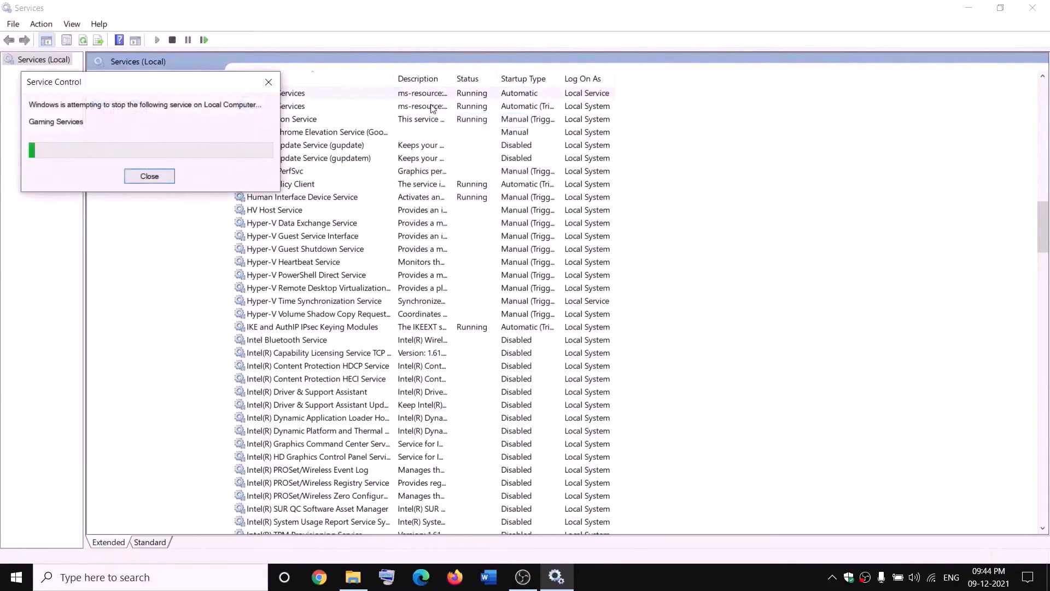
{"action": "left_click", "coordinate": [426, 107]}
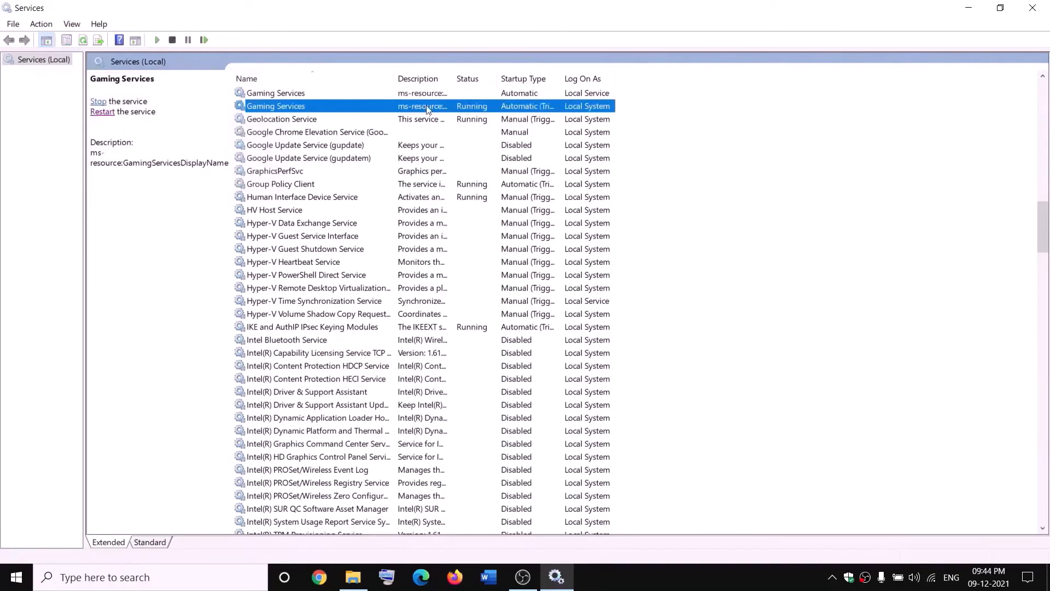
{"action": "right_click", "coordinate": [428, 106]}
{"action": "left_click", "coordinate": [477, 131]}
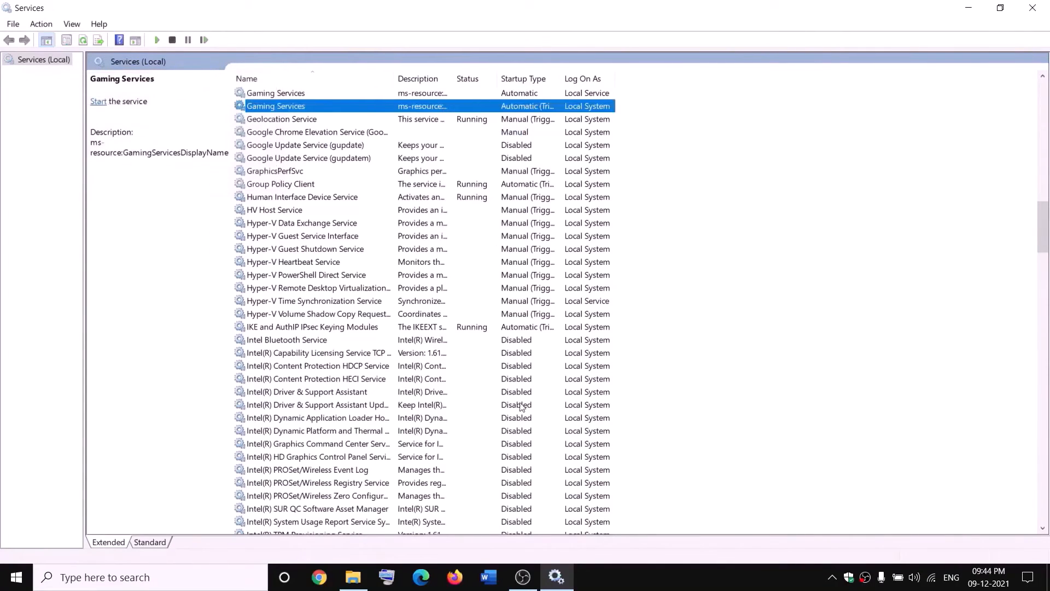
{"action": "left_click", "coordinate": [353, 577]}
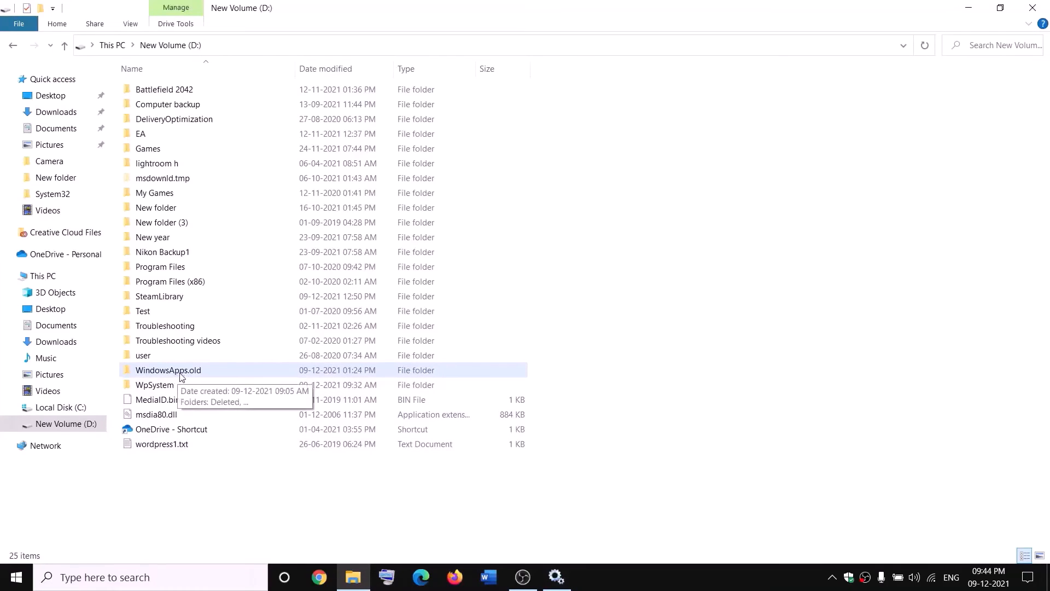
{"action": "left_click", "coordinate": [201, 375]}
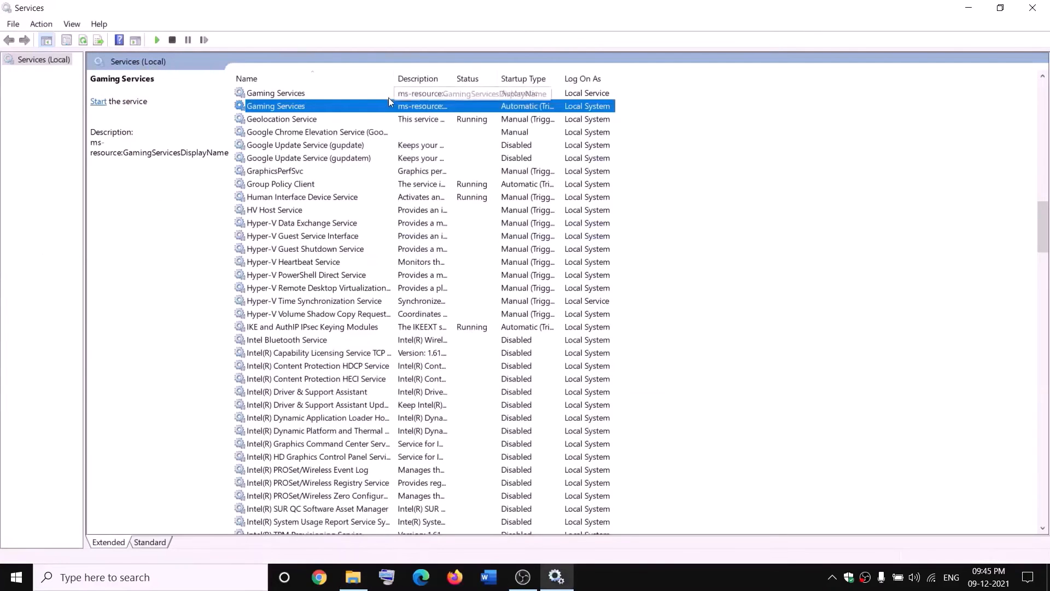
Step: Start both Gaming Services entries again in the Services console
{"action": "right_click", "coordinate": [389, 94]}
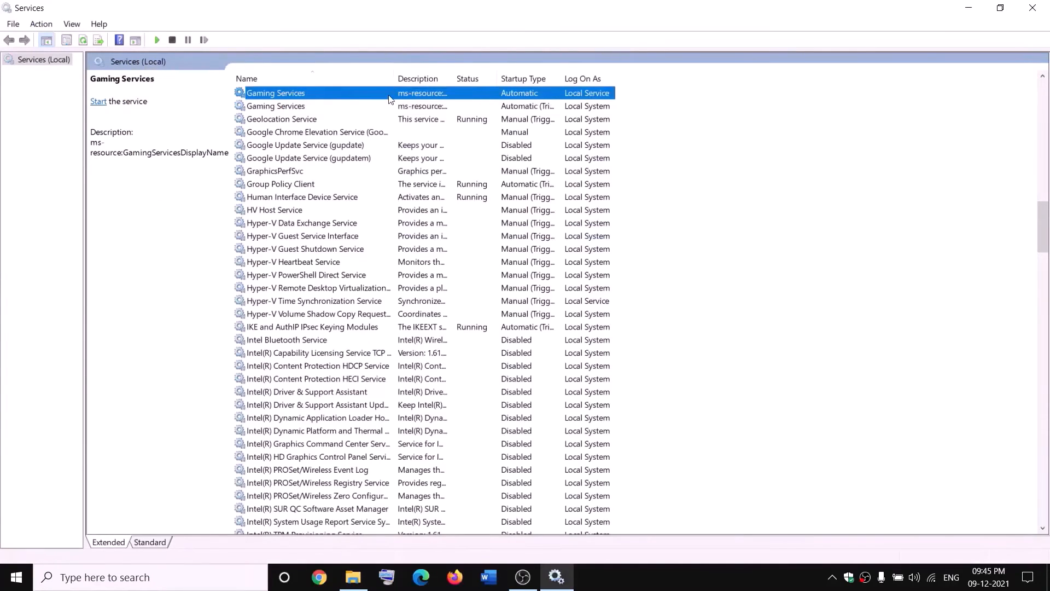
{"action": "left_click", "coordinate": [422, 105]}
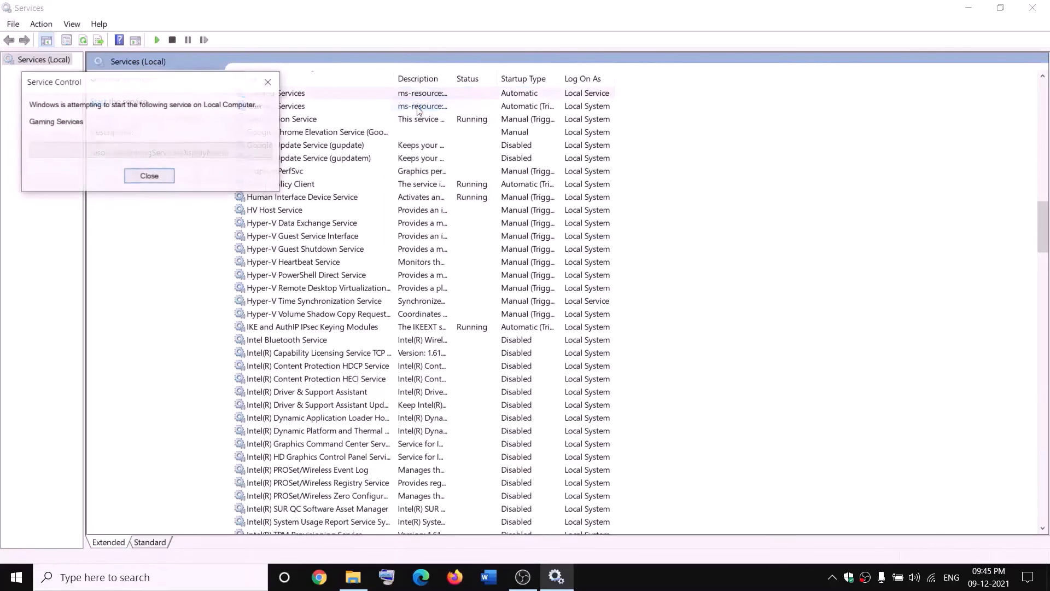
{"action": "left_click", "coordinate": [420, 107]}
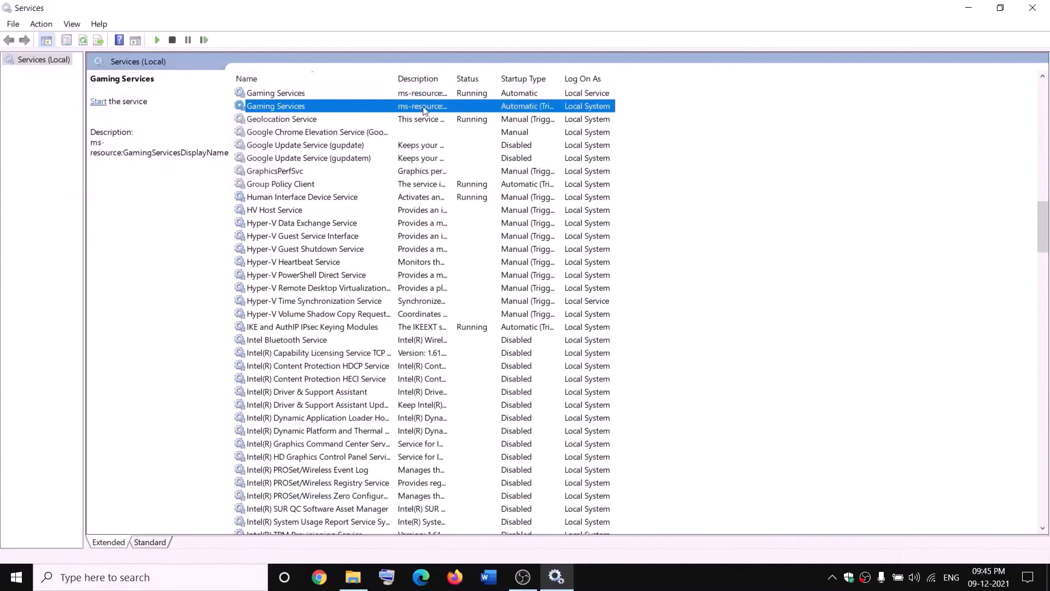
{"action": "right_click", "coordinate": [424, 107]}
{"action": "left_click", "coordinate": [447, 116]}
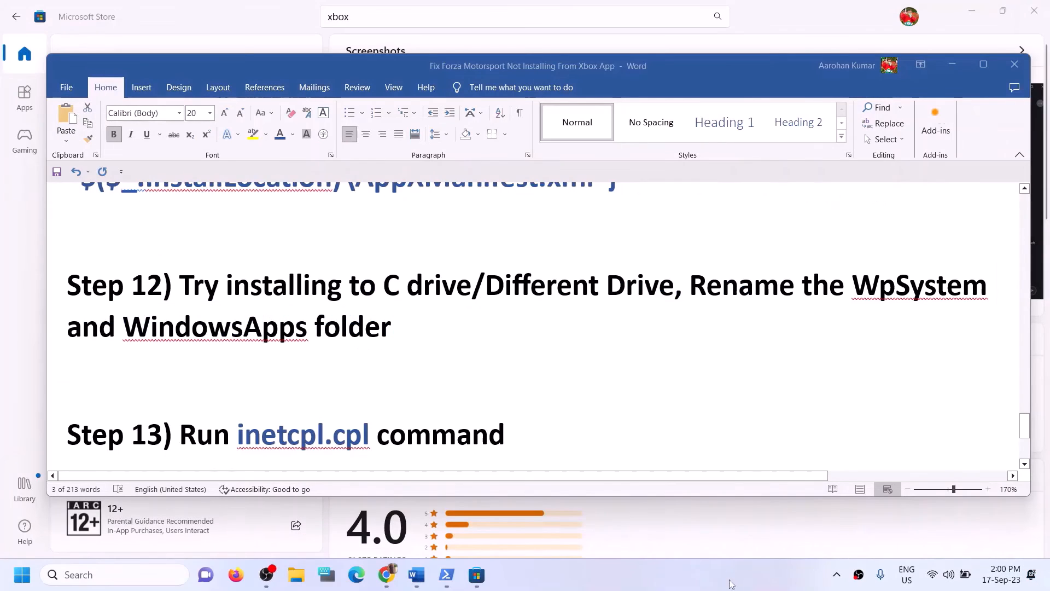
Step: Copy the inetcpl.cpl command from step 13 of the Word document and open it through Windows search
{"action": "scroll", "coordinate": [412, 429], "scroll_direction": "down", "scroll_amount": 2}
{"action": "left_click", "coordinate": [268, 402]}
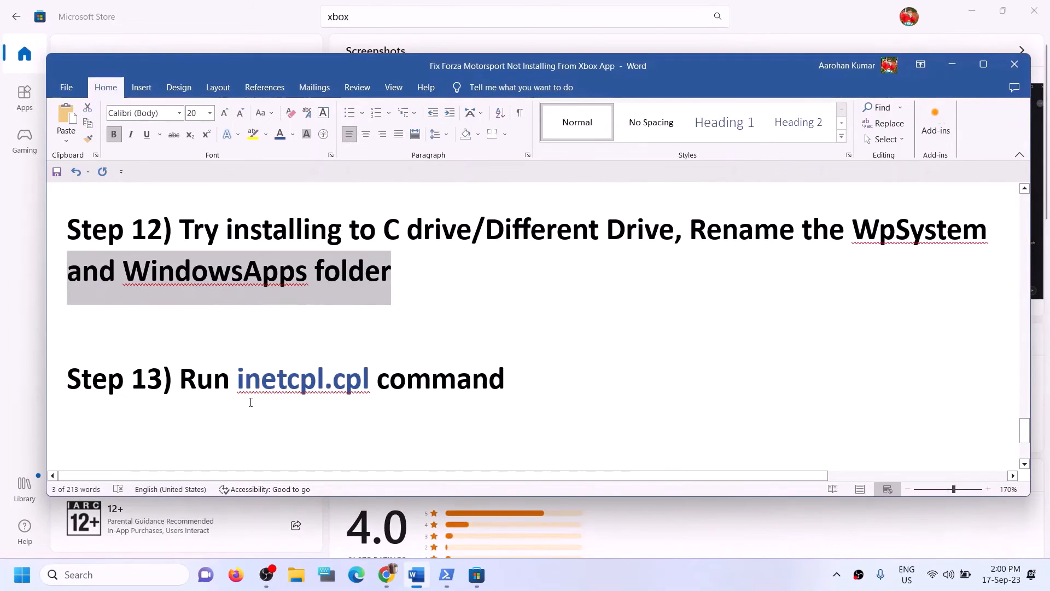
{"action": "left_click_drag", "start_coordinate": [246, 377], "coordinate": [377, 383]}
{"action": "key", "text": "ctrl+c"}
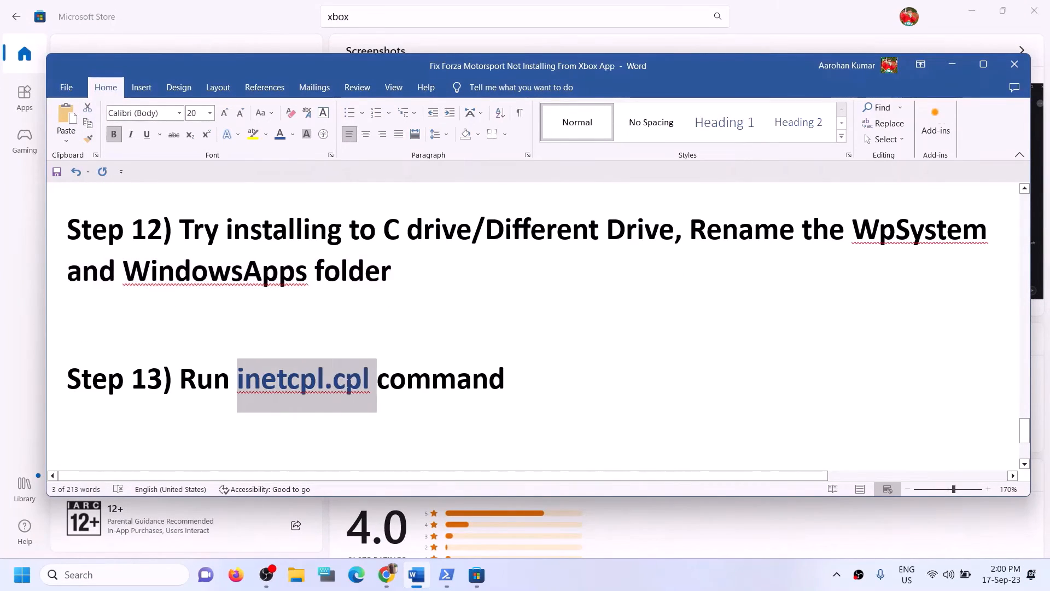
{"action": "left_click", "coordinate": [81, 575]}
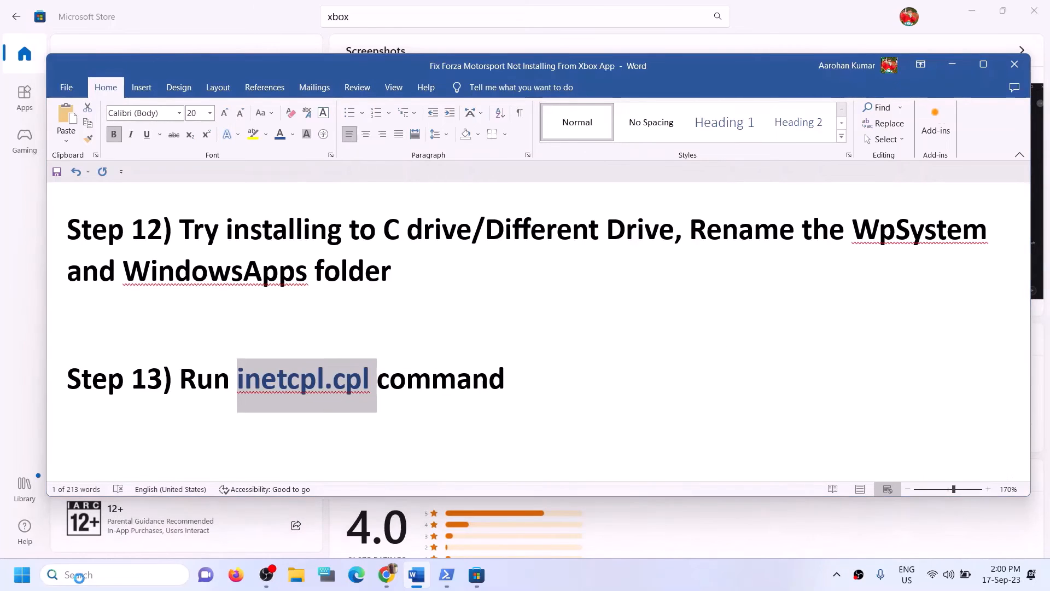
{"action": "key", "text": "ctrl+v"}
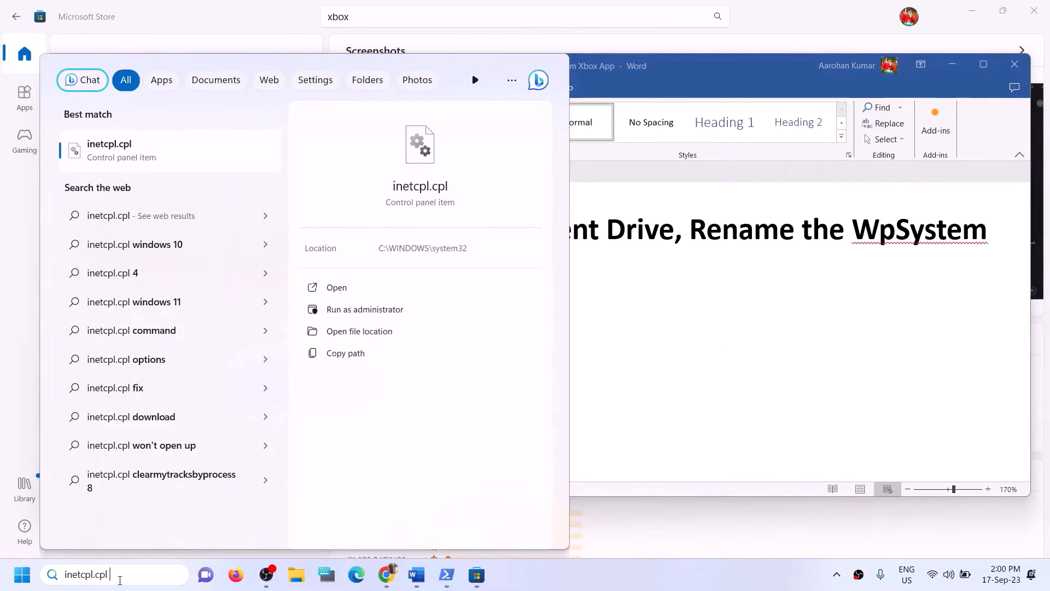
{"action": "left_click", "coordinate": [118, 159]}
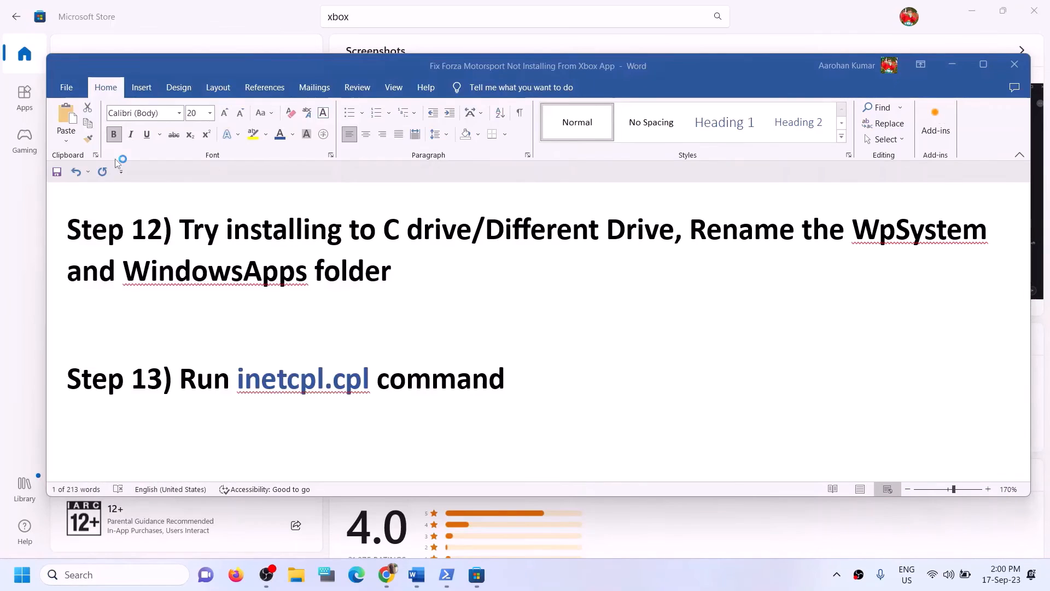
Step: Examine the advanced Internet Properties settings down to the SSL and TLS options, then accept the dialog
{"action": "left_click", "coordinate": [288, 91]}
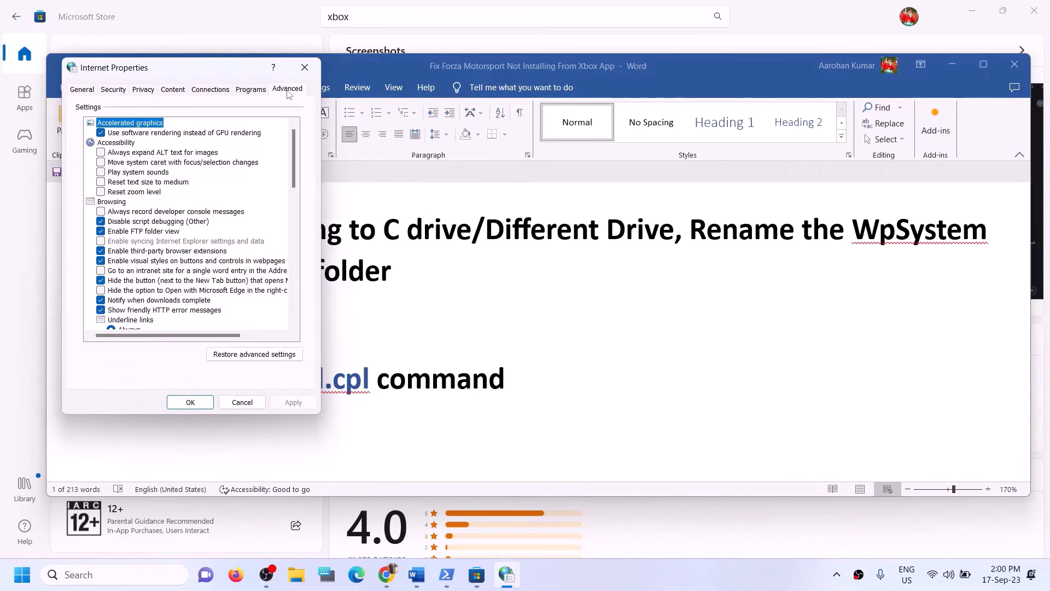
{"action": "left_click_drag", "start_coordinate": [218, 75], "coordinate": [389, 86]}
{"action": "scroll", "coordinate": [346, 321], "scroll_direction": "down", "scroll_amount": 10}
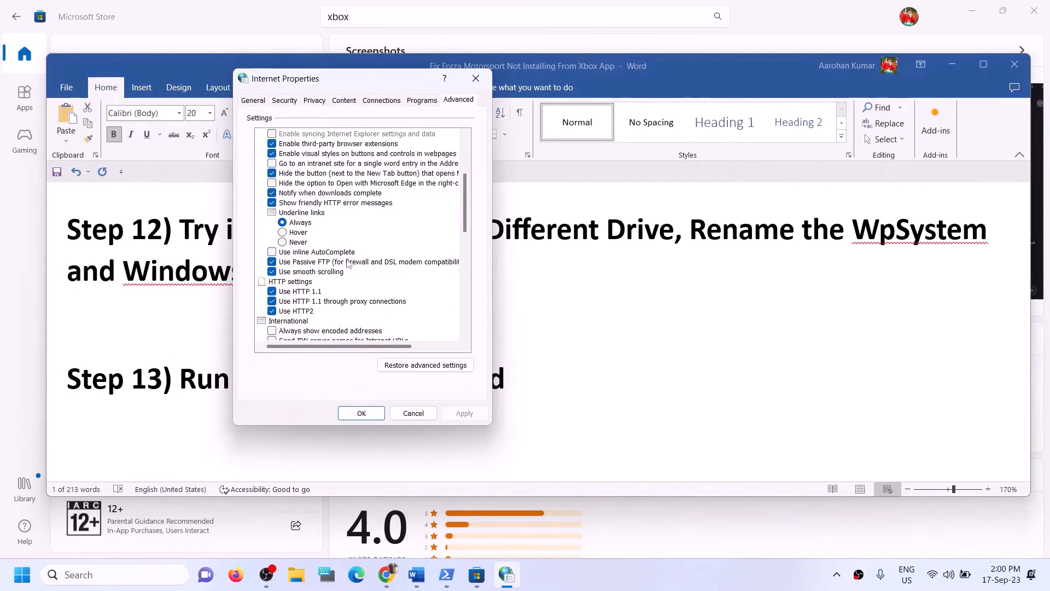
{"action": "scroll", "coordinate": [345, 321], "scroll_direction": "down", "scroll_amount": 7}
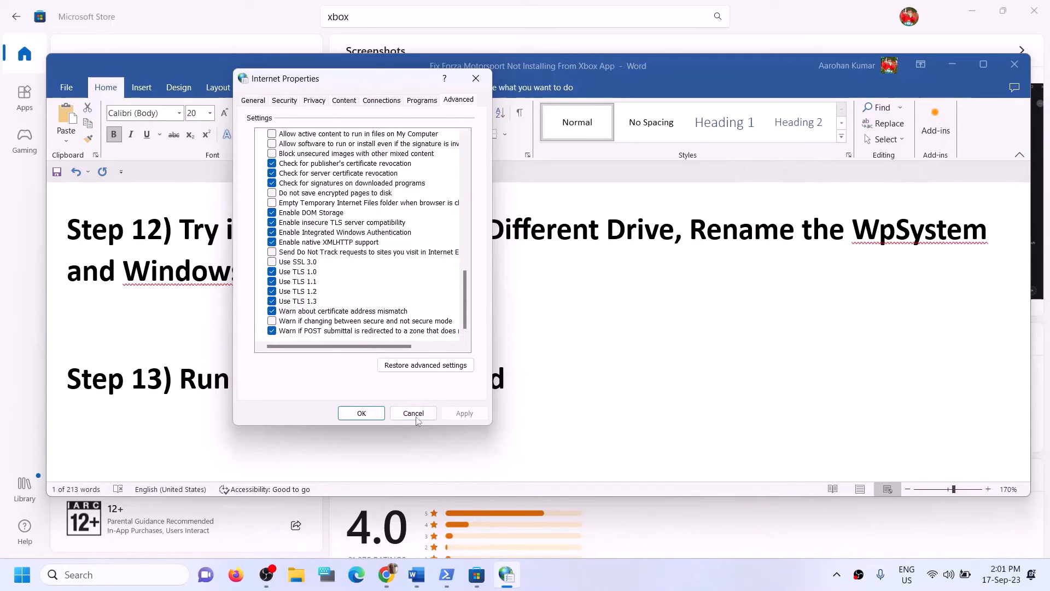
{"action": "left_click", "coordinate": [361, 413]}
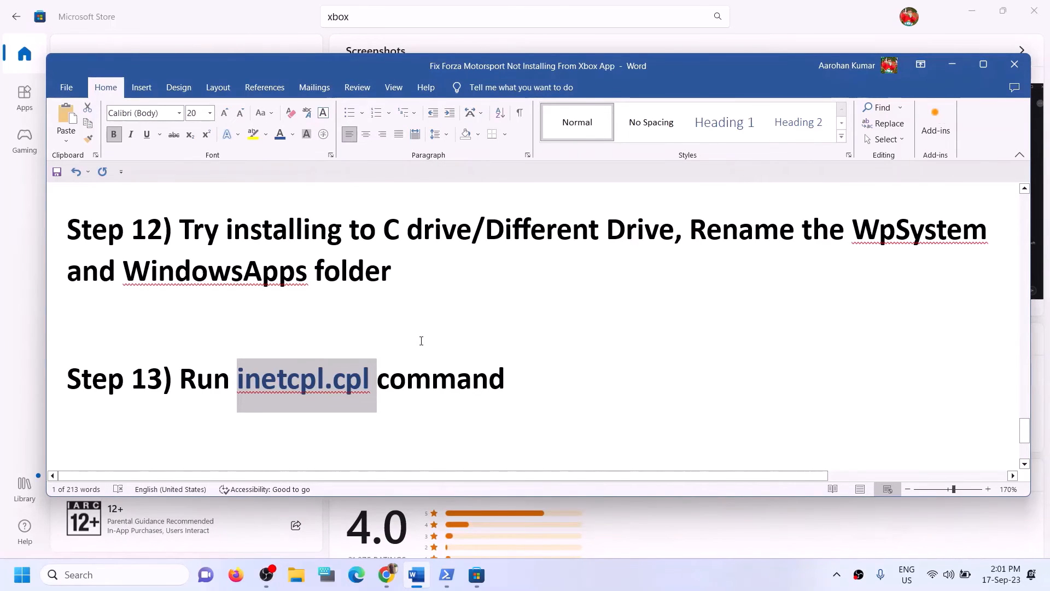
Step: Highlight step 14 in the Word document, about updating Windows with the media creation tool
{"action": "scroll", "coordinate": [421, 341], "scroll_direction": "up", "scroll_amount": 1}
{"action": "scroll", "coordinate": [421, 341], "scroll_direction": "down", "scroll_amount": 3}
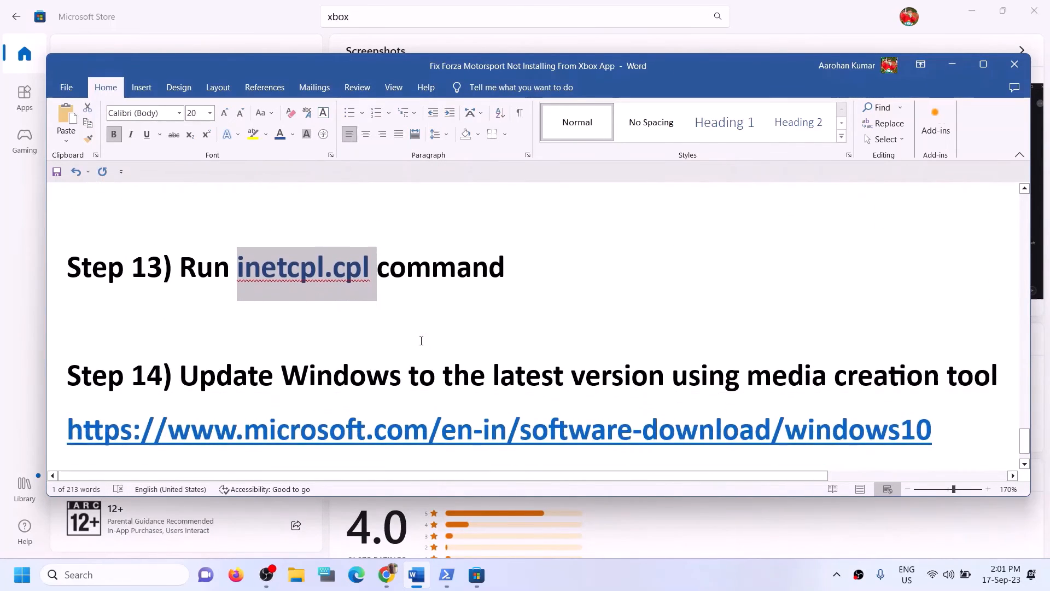
{"action": "scroll", "coordinate": [421, 341], "scroll_direction": "down", "scroll_amount": 1}
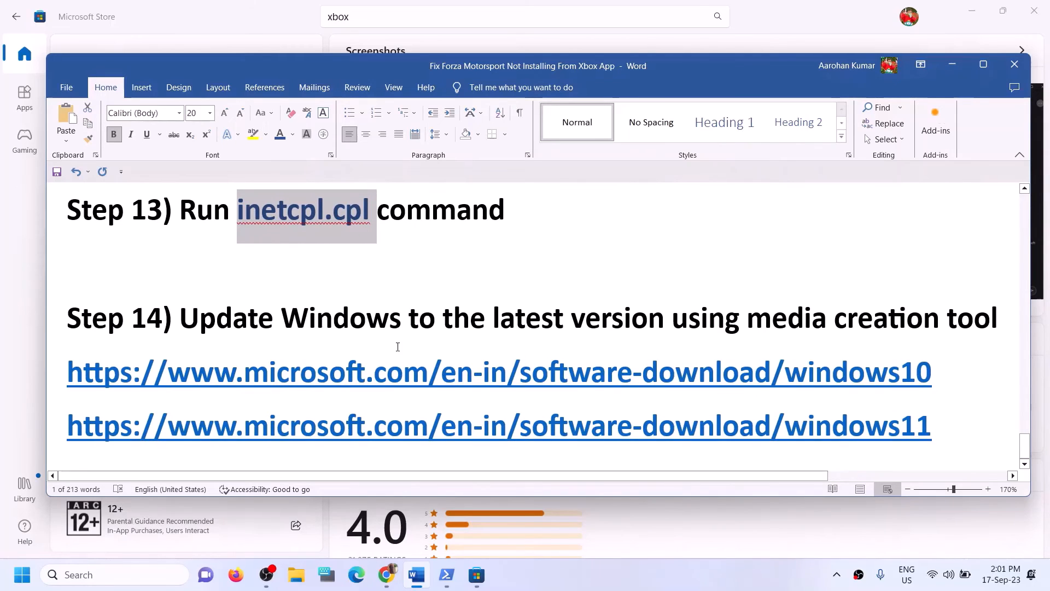
{"action": "left_click_drag", "start_coordinate": [180, 323], "coordinate": [1004, 333]}
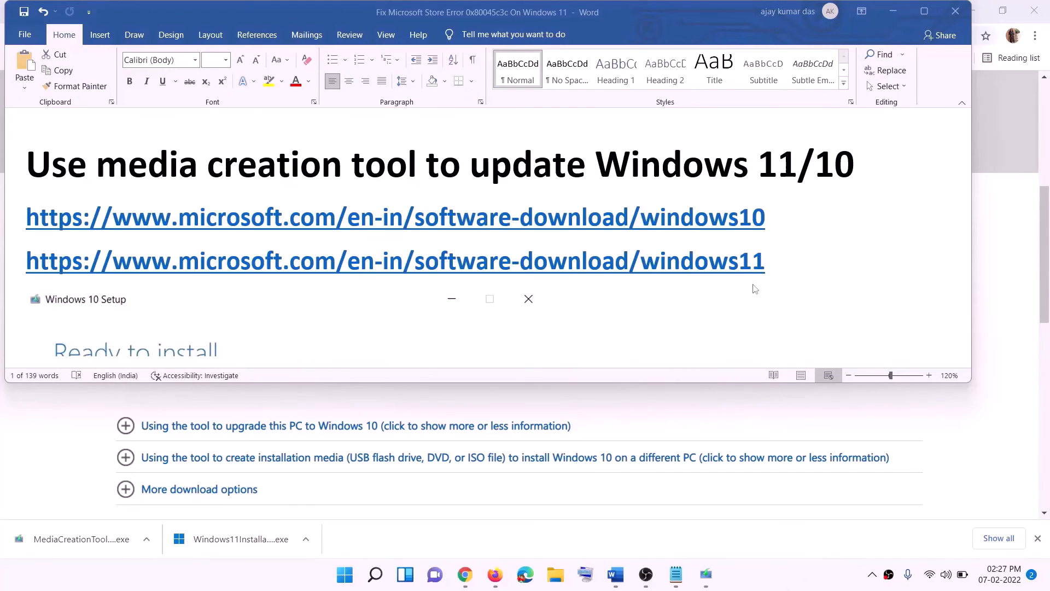
Step: Highlight the Windows 10 and Windows 11 software download links in the Word document in turn
{"action": "left_click", "coordinate": [774, 219]}
{"action": "left_click_drag", "start_coordinate": [778, 217], "coordinate": [285, 216]}
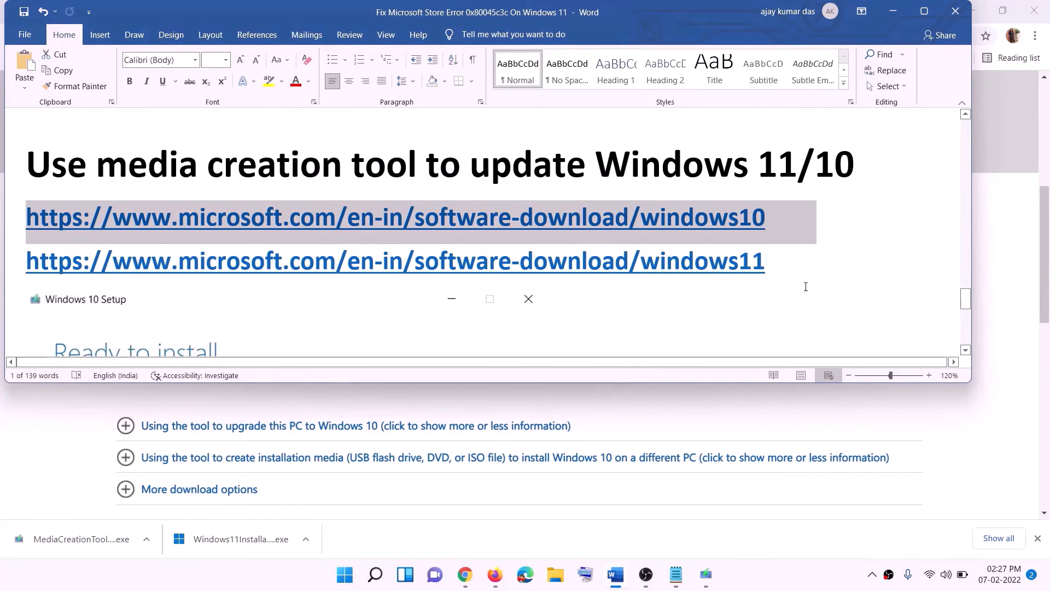
{"action": "left_click_drag", "start_coordinate": [781, 262], "coordinate": [26, 261]}
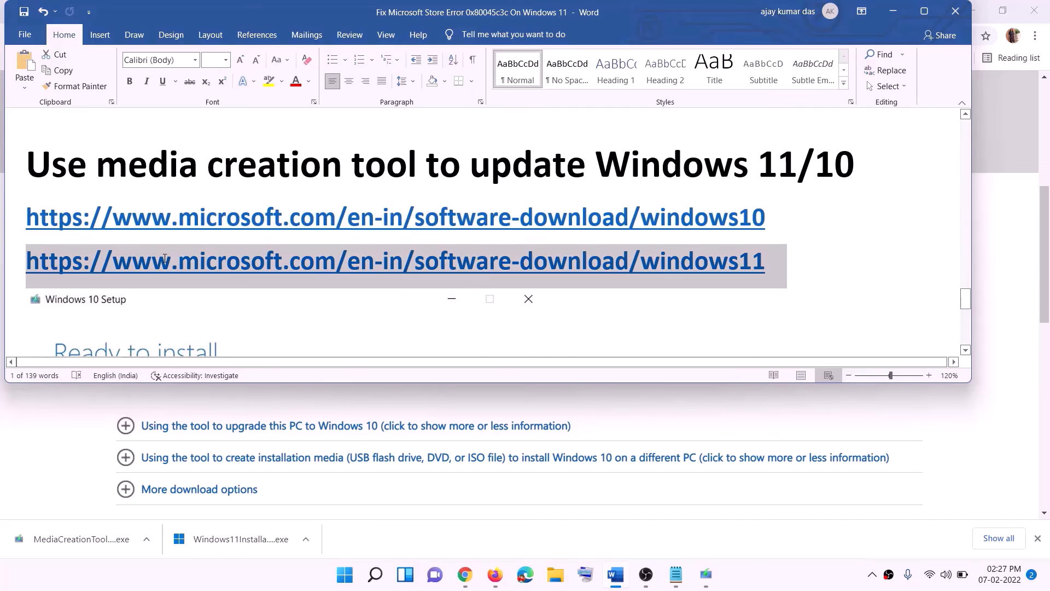
Step: Switch to the Windows 10 download page in Chrome and highlight the media creation tool text under Create Windows 10 installation media
{"action": "left_click", "coordinate": [892, 12]}
{"action": "scroll", "coordinate": [447, 263], "scroll_direction": "up", "scroll_amount": 6}
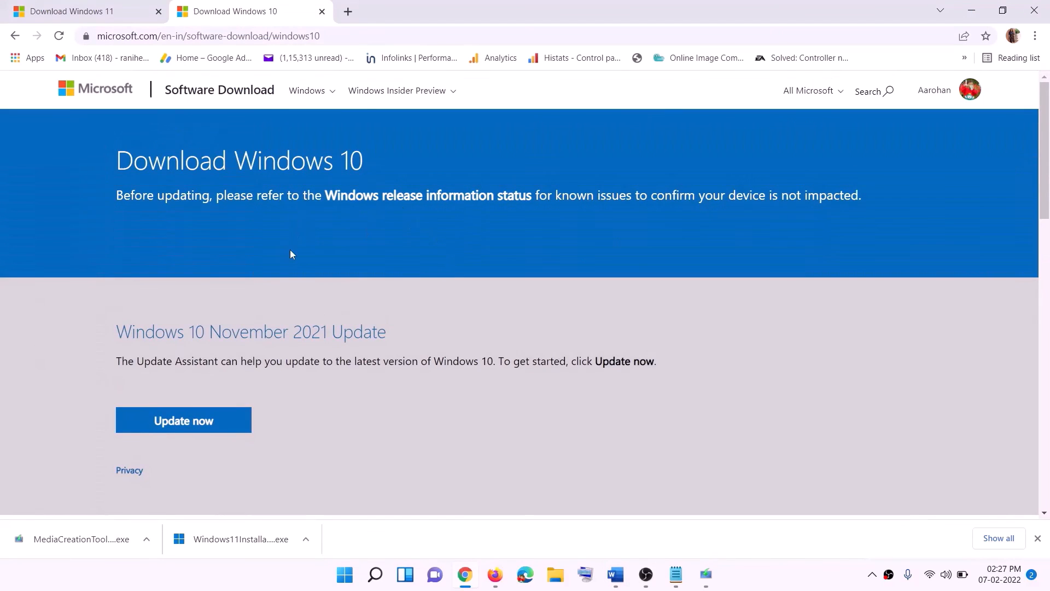
{"action": "scroll", "coordinate": [323, 304], "scroll_direction": "down", "scroll_amount": 5}
{"action": "left_click_drag", "start_coordinate": [124, 328], "coordinate": [235, 329]}
{"action": "scroll", "coordinate": [350, 303], "scroll_direction": "down", "scroll_amount": 2}
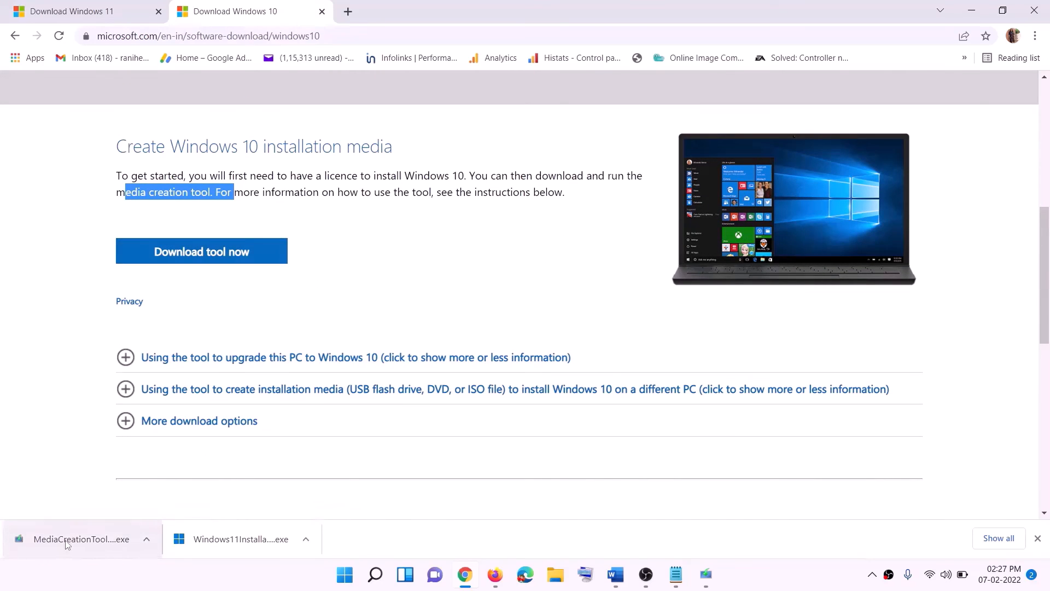
Step: Accept the license terms in Windows 10 Setup and start the download with the Upgrade this PC now option
{"action": "left_click", "coordinate": [708, 575]}
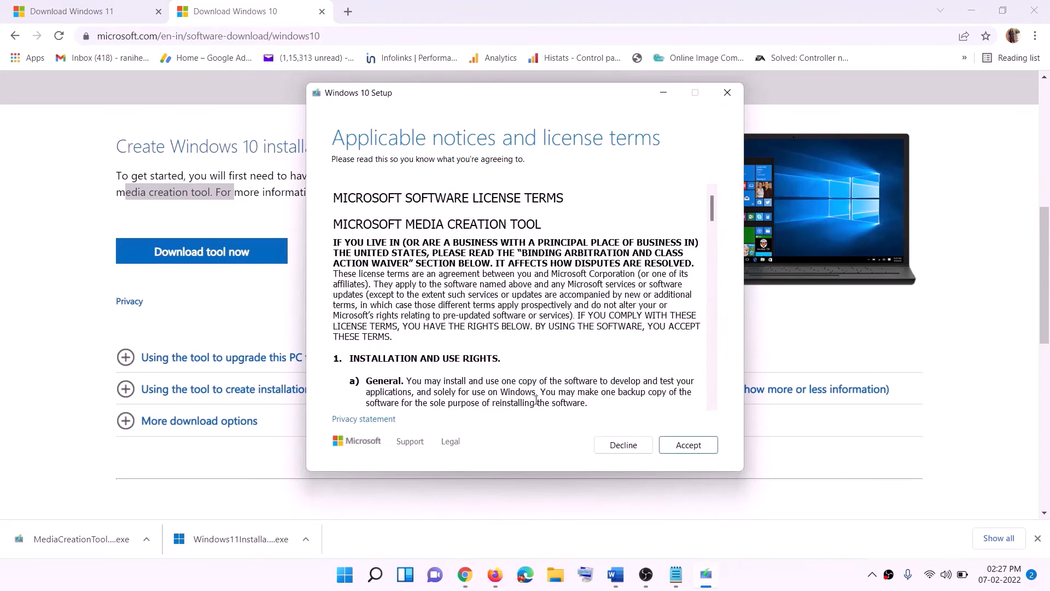
{"action": "left_click", "coordinate": [679, 451]}
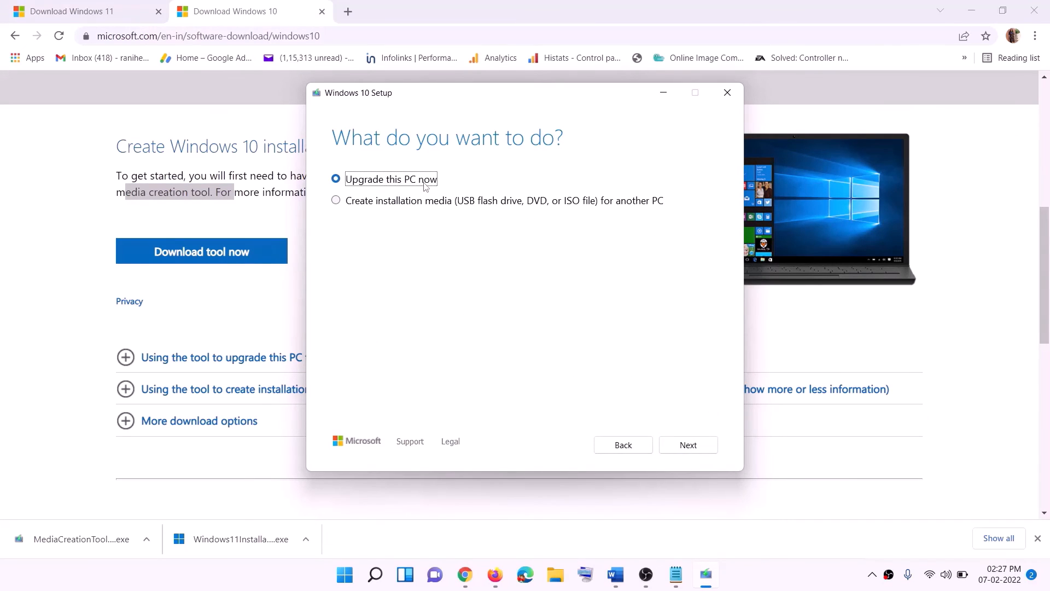
{"action": "left_click", "coordinate": [687, 446]}
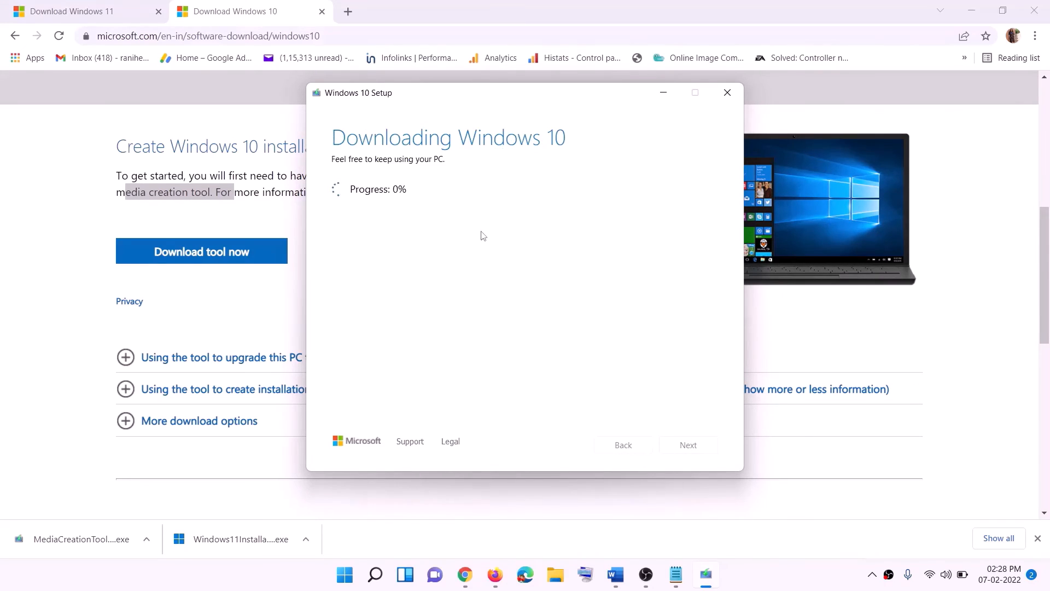
{"action": "left_click", "coordinate": [775, 588]}
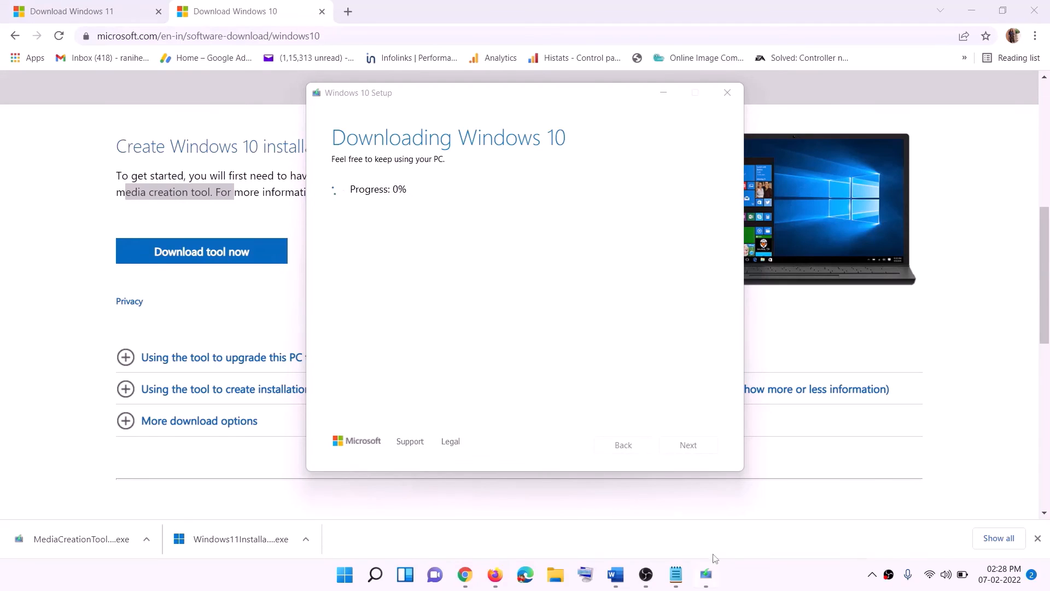
Step: Switch to the Word document, maximize it and examine the Windows 10 Ready to install screenshot
{"action": "left_click", "coordinate": [616, 574]}
{"action": "scroll", "coordinate": [78, 259], "scroll_direction": "down", "scroll_amount": 3}
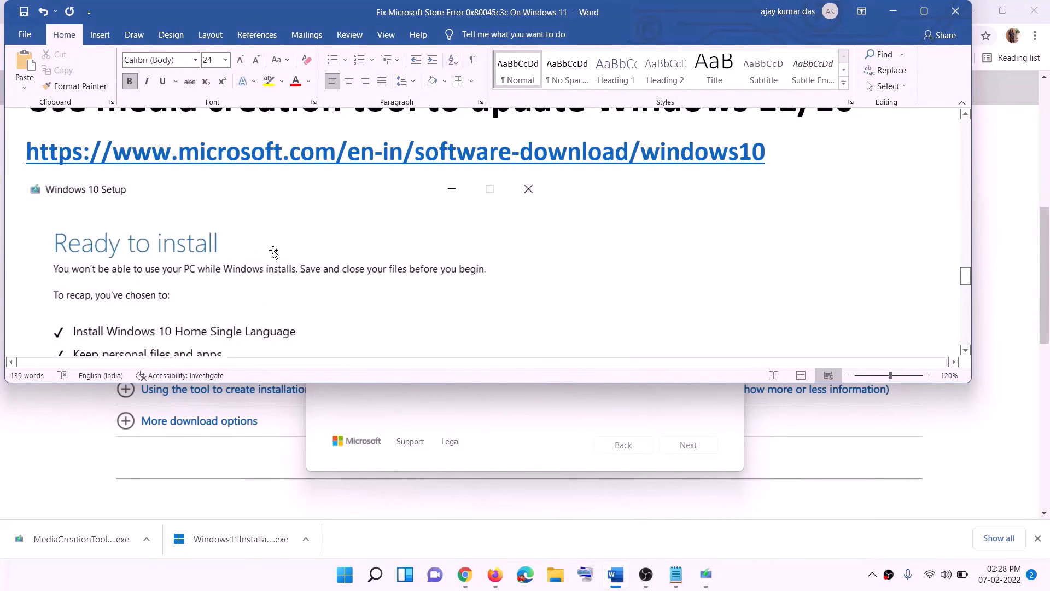
{"action": "left_click", "coordinate": [924, 11]}
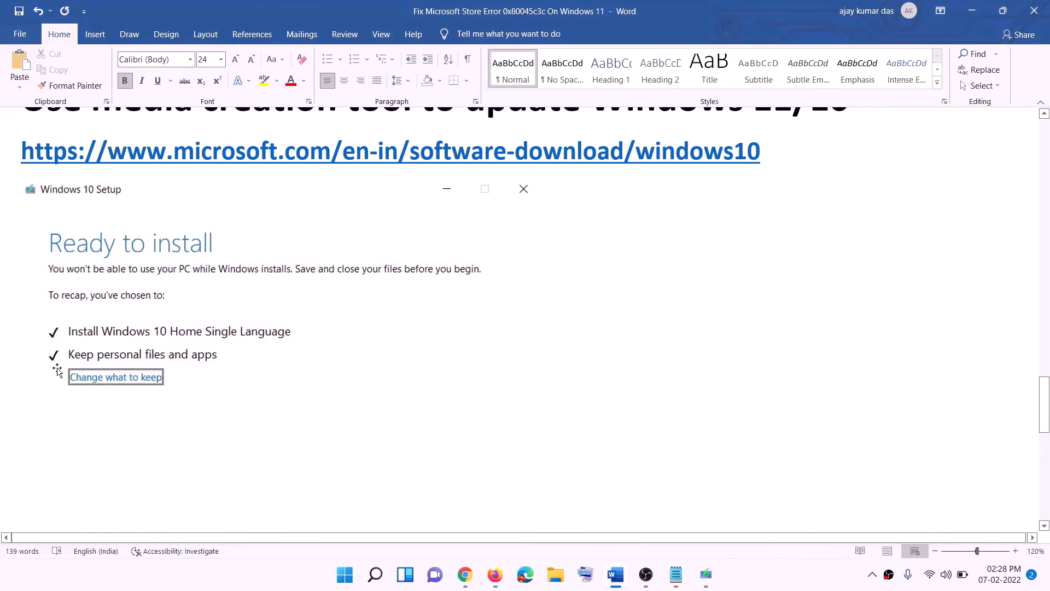
{"action": "scroll", "coordinate": [540, 380], "scroll_direction": "down", "scroll_amount": 3}
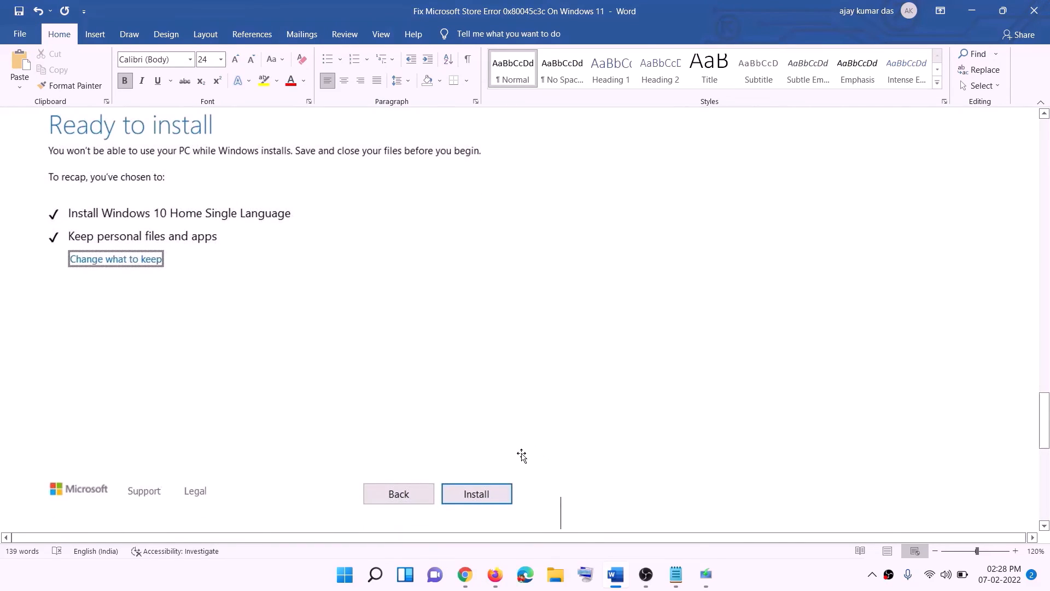
{"action": "scroll", "coordinate": [428, 338], "scroll_direction": "up", "scroll_amount": 1}
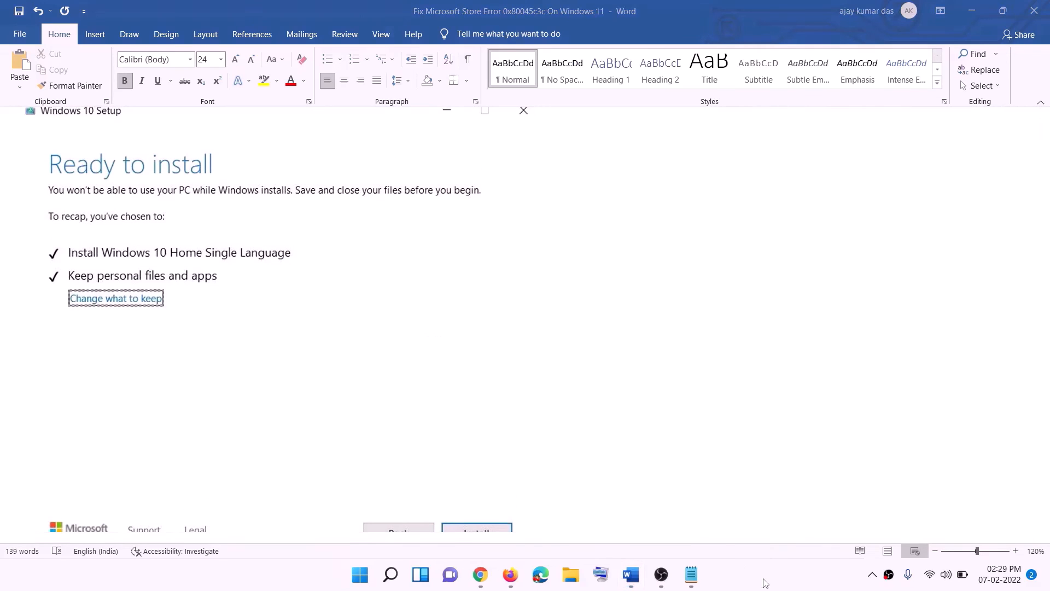
Step: In Chrome, download the media creation tool from the Create Windows 11 Installation Media section and run it
{"action": "left_click", "coordinate": [482, 577]}
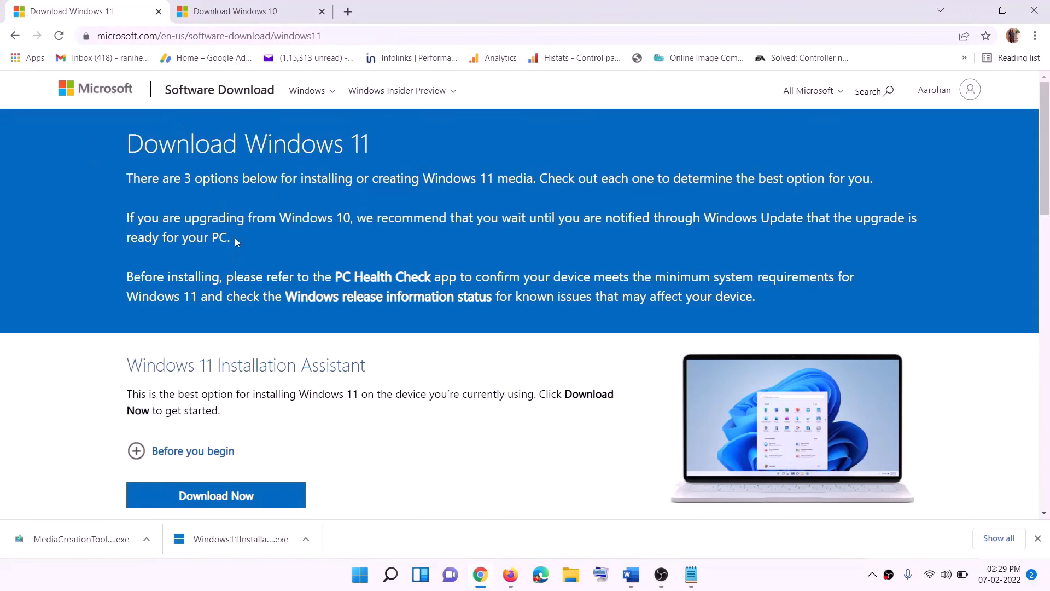
{"action": "scroll", "coordinate": [335, 366], "scroll_direction": "down", "scroll_amount": 5}
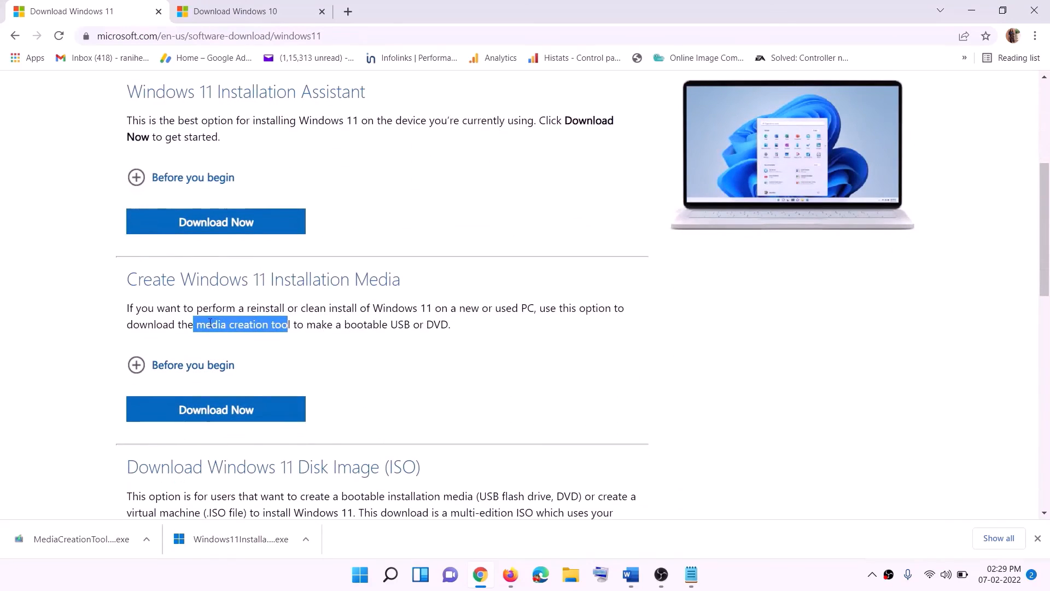
{"action": "left_click", "coordinate": [212, 327]}
{"action": "left_click_drag", "start_coordinate": [197, 325], "coordinate": [304, 324]}
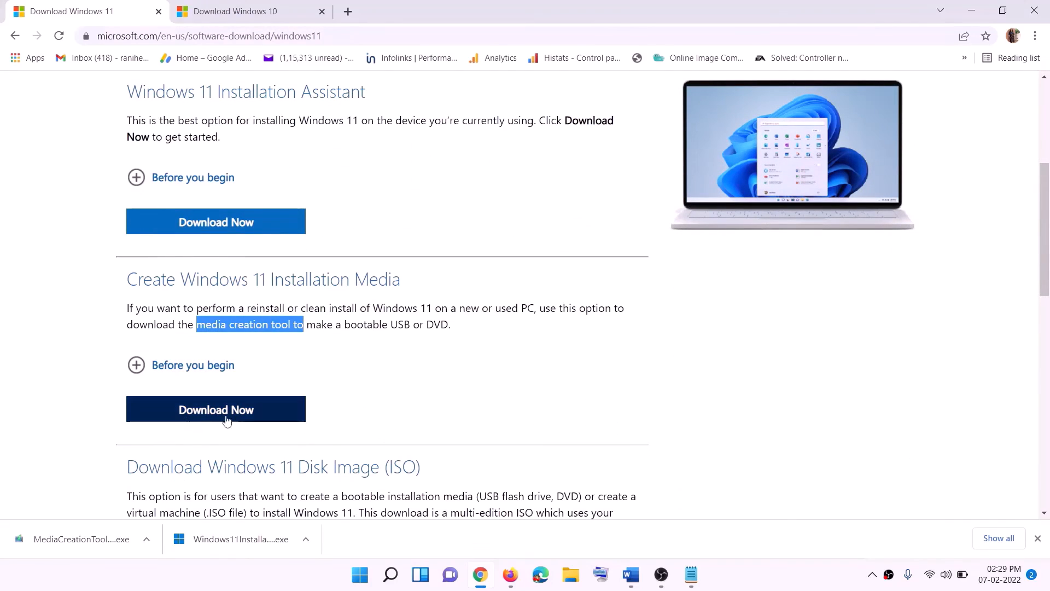
{"action": "left_click", "coordinate": [208, 418]}
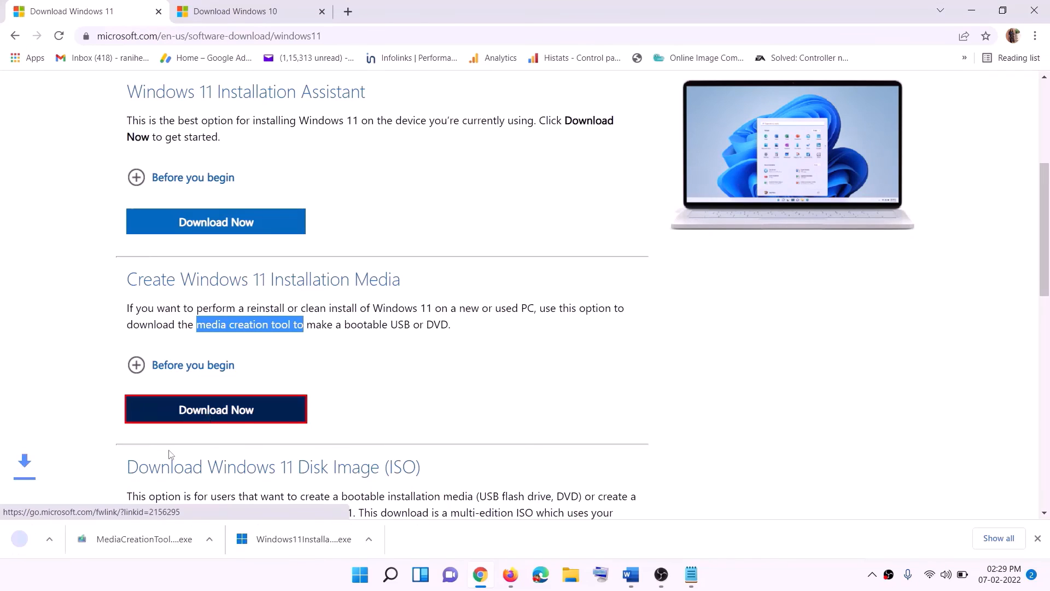
{"action": "left_click", "coordinate": [97, 536]}
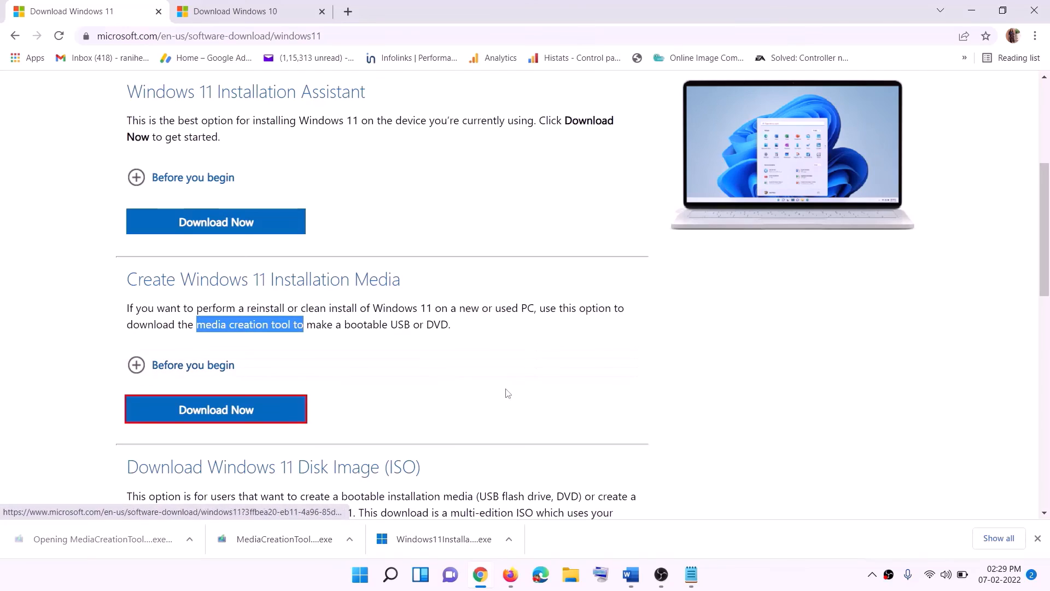
{"action": "left_click", "coordinate": [466, 403]}
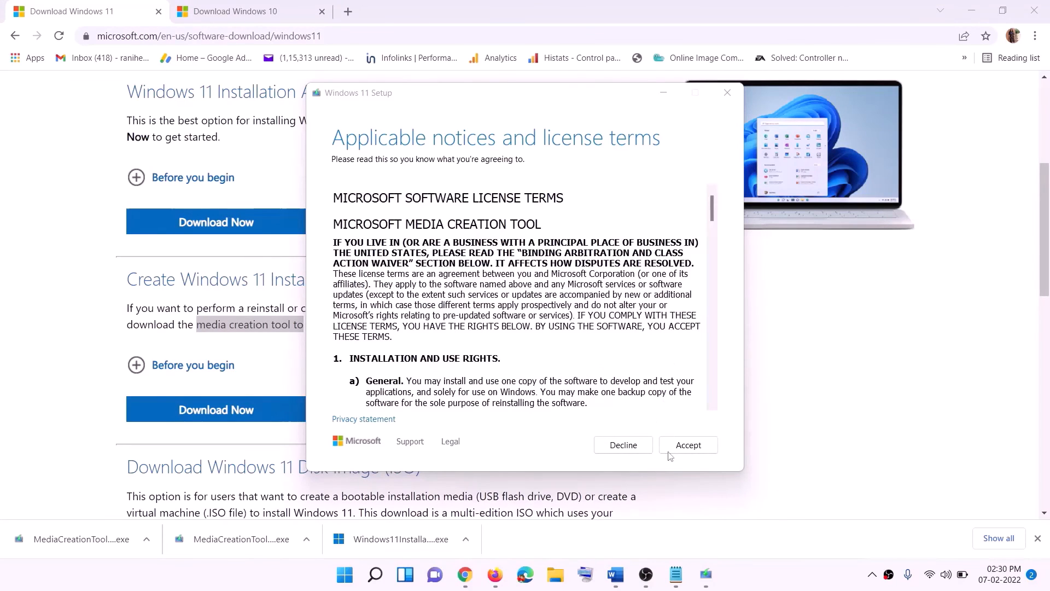
Step: Accept the Windows 11 Setup license and recommended options, then choose ISO file as the media and Desktop as its save location
{"action": "left_click", "coordinate": [668, 451]}
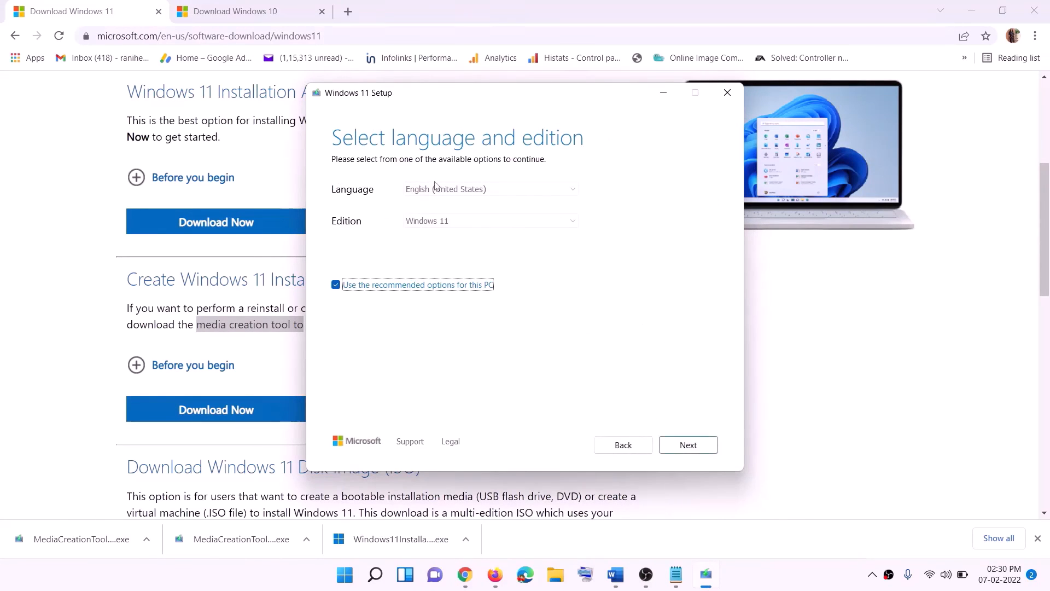
{"action": "left_click", "coordinate": [681, 444]}
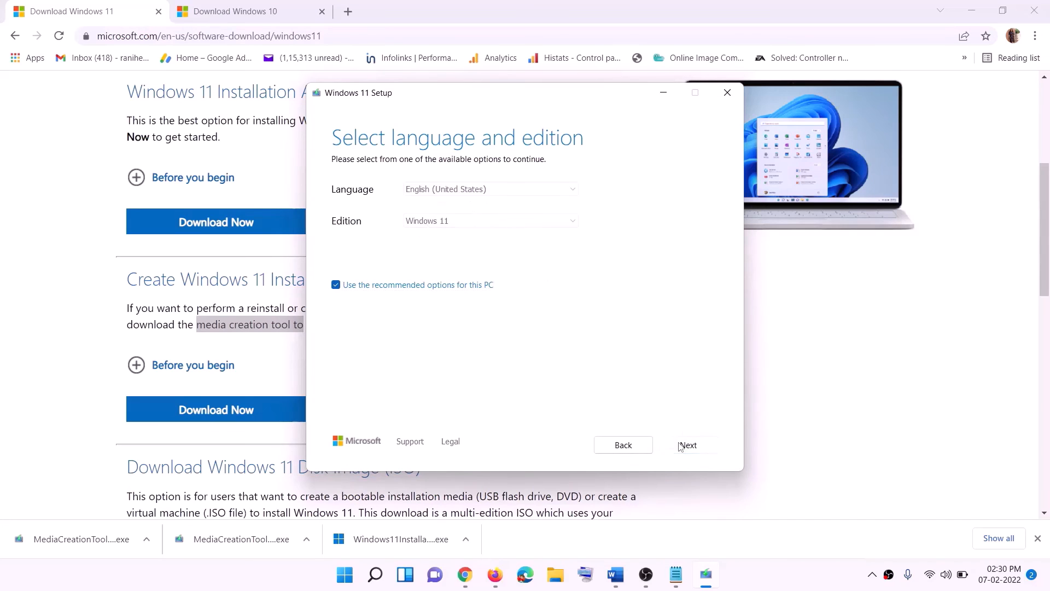
{"action": "left_click", "coordinate": [350, 236]}
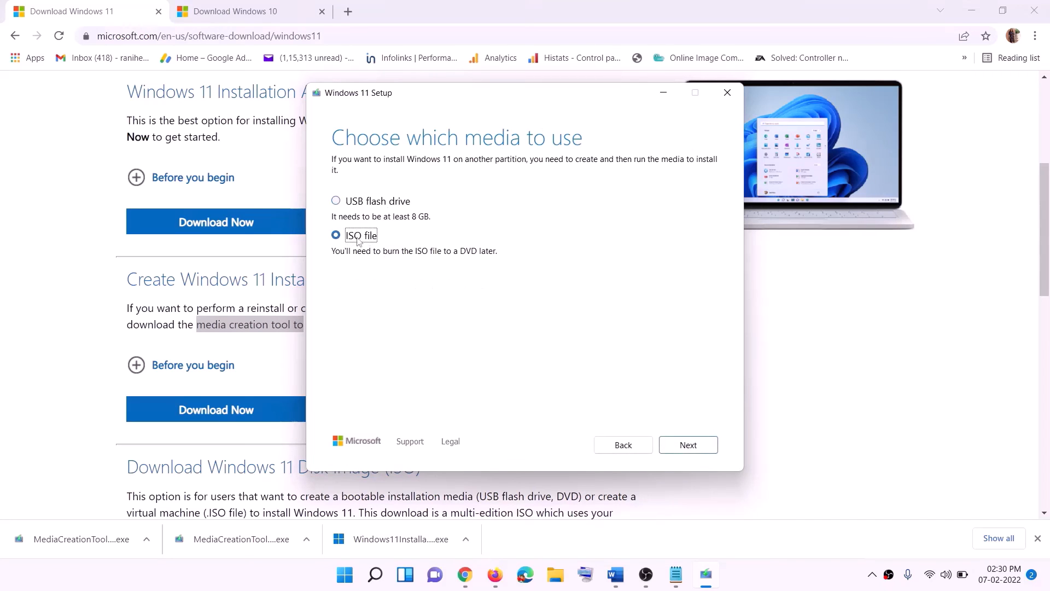
{"action": "left_click", "coordinate": [690, 445]}
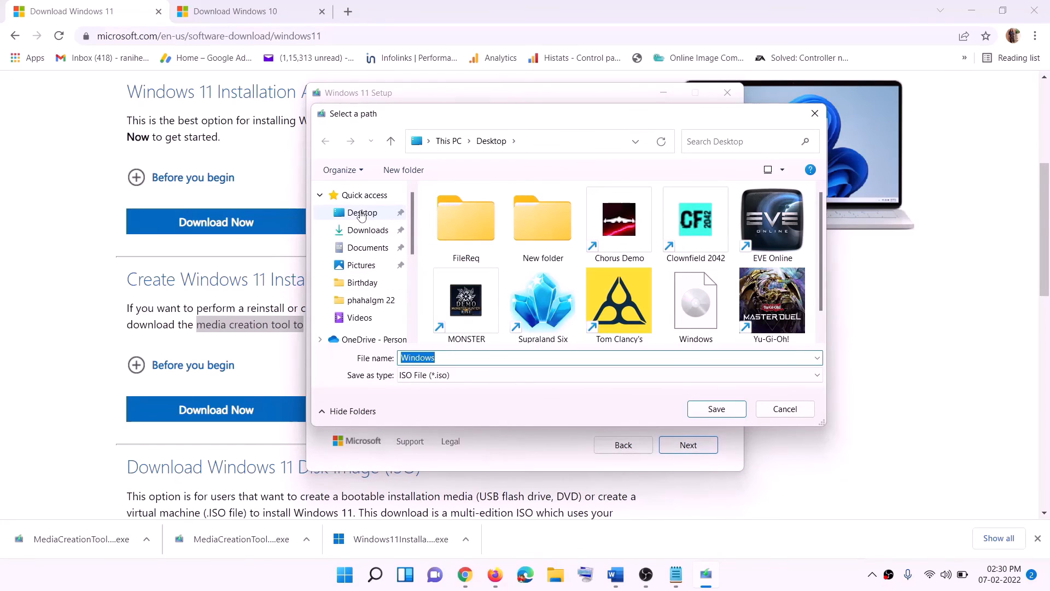
{"action": "left_click", "coordinate": [362, 215]}
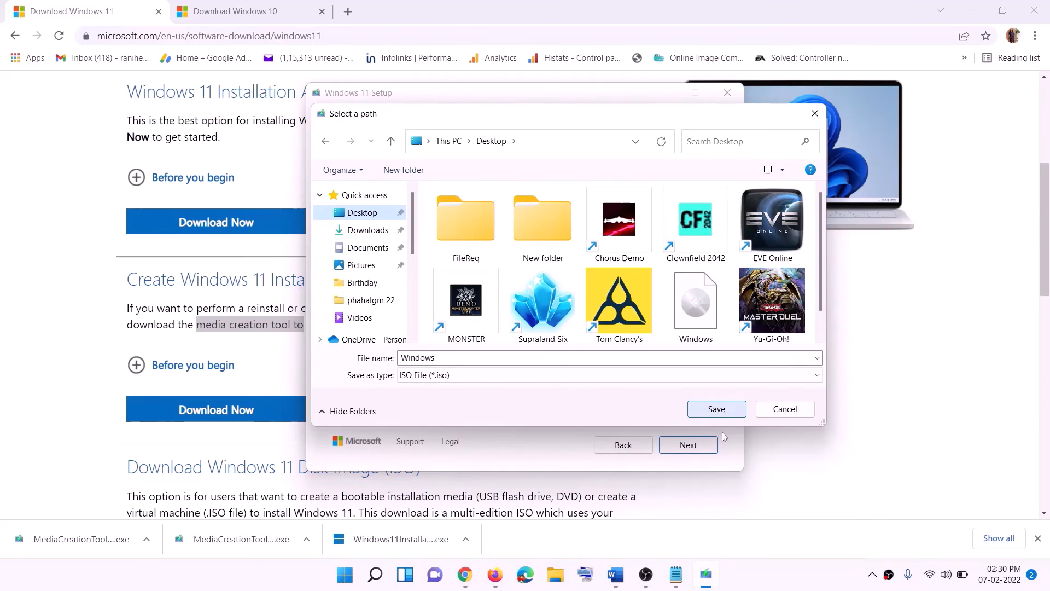
{"action": "left_click", "coordinate": [740, 573]}
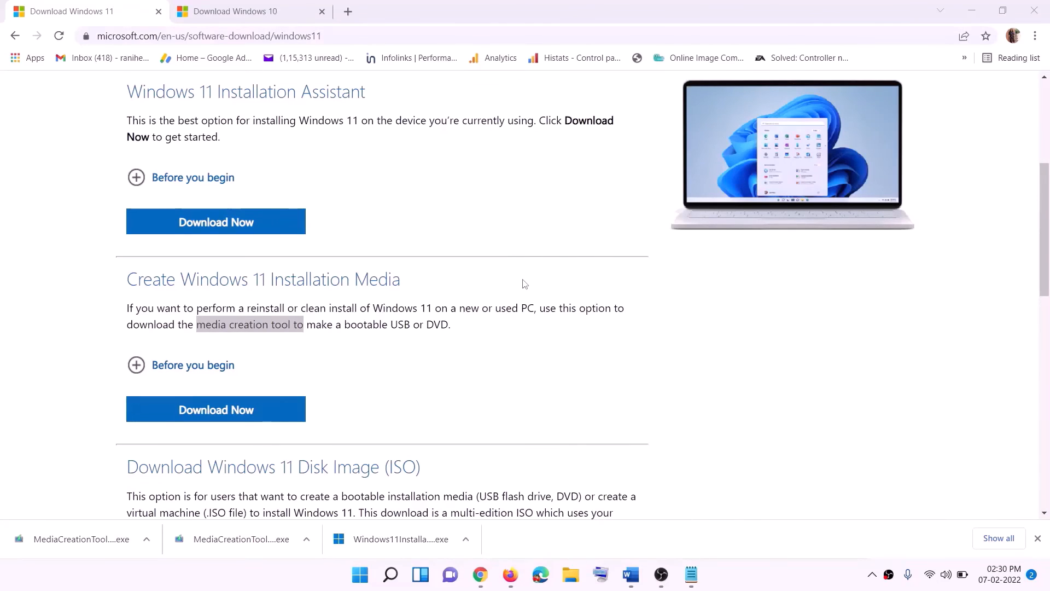
Step: Show the desktop, move the Windows ISO file between the Xbox app and Firefox icons, and open it
{"action": "key", "text": "super+d"}
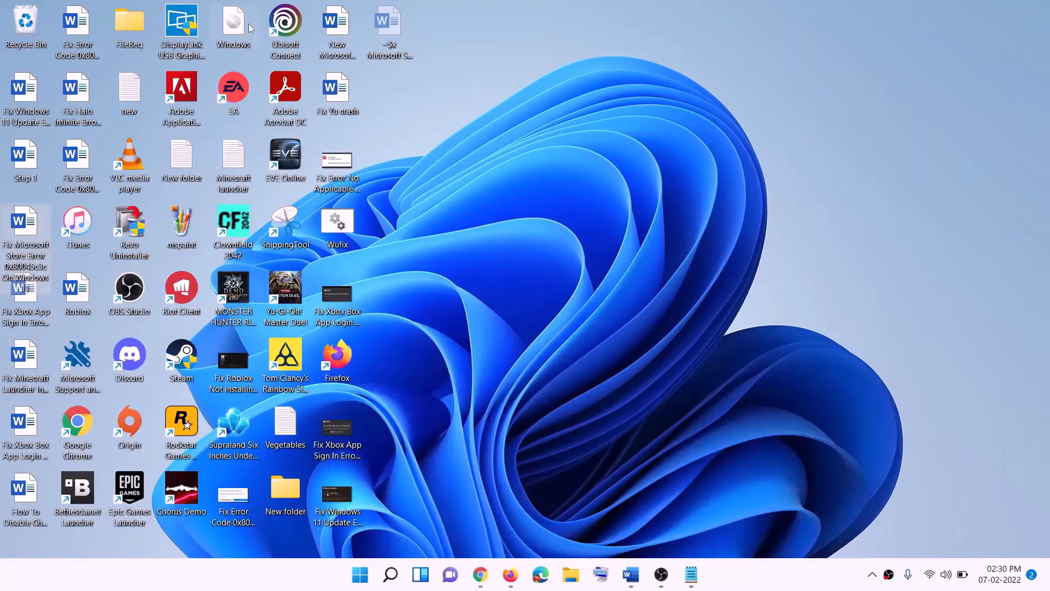
{"action": "left_click_drag", "start_coordinate": [250, 27], "coordinate": [340, 297]}
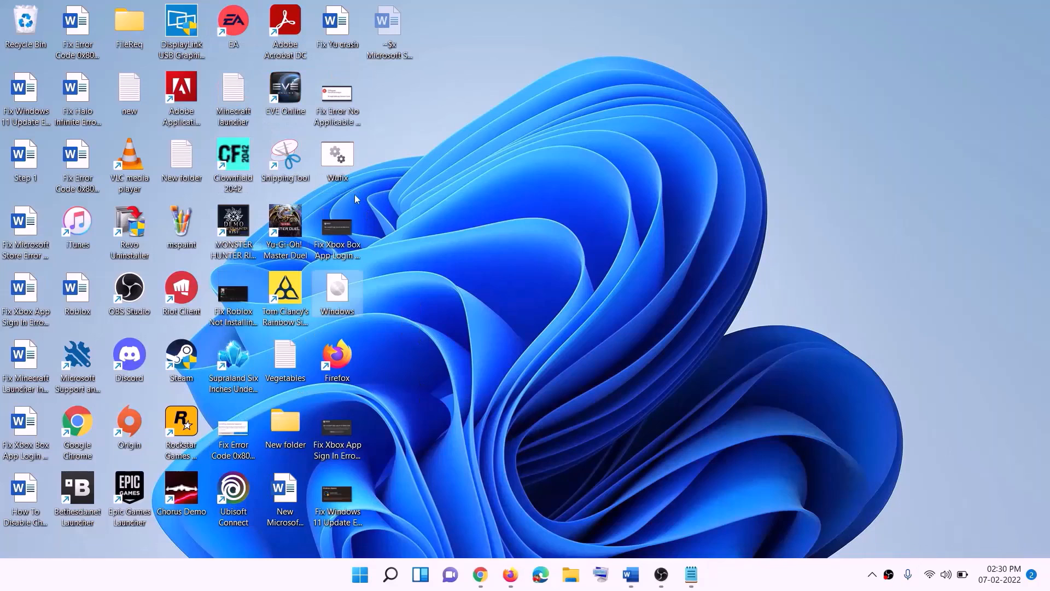
{"action": "double_click", "coordinate": [340, 296]}
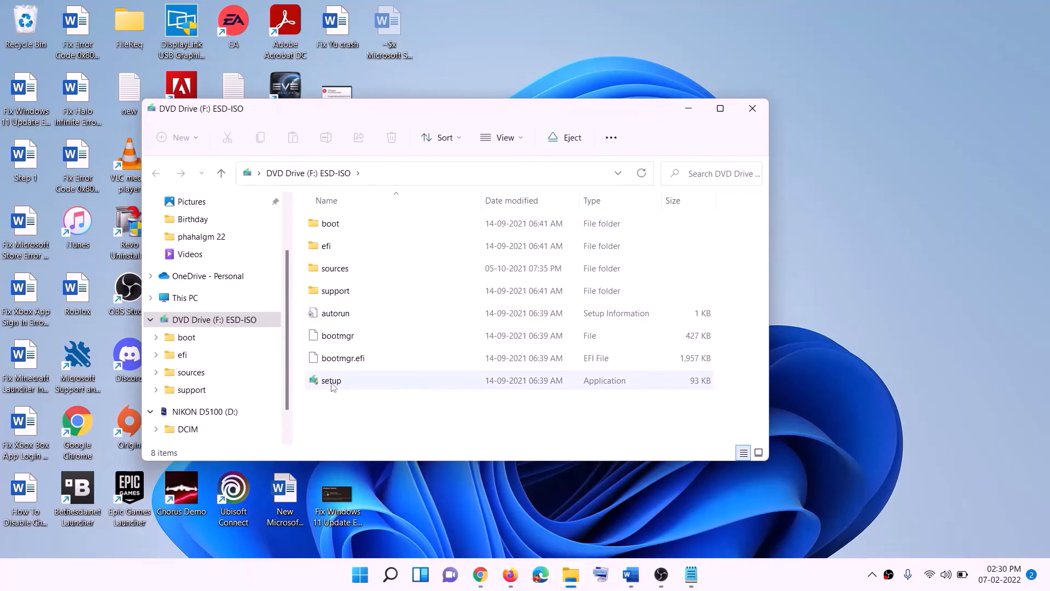
Step: Run setup from the mounted ESD-ISO drive and continue past the Install Windows 11 page
{"action": "left_click", "coordinate": [349, 382]}
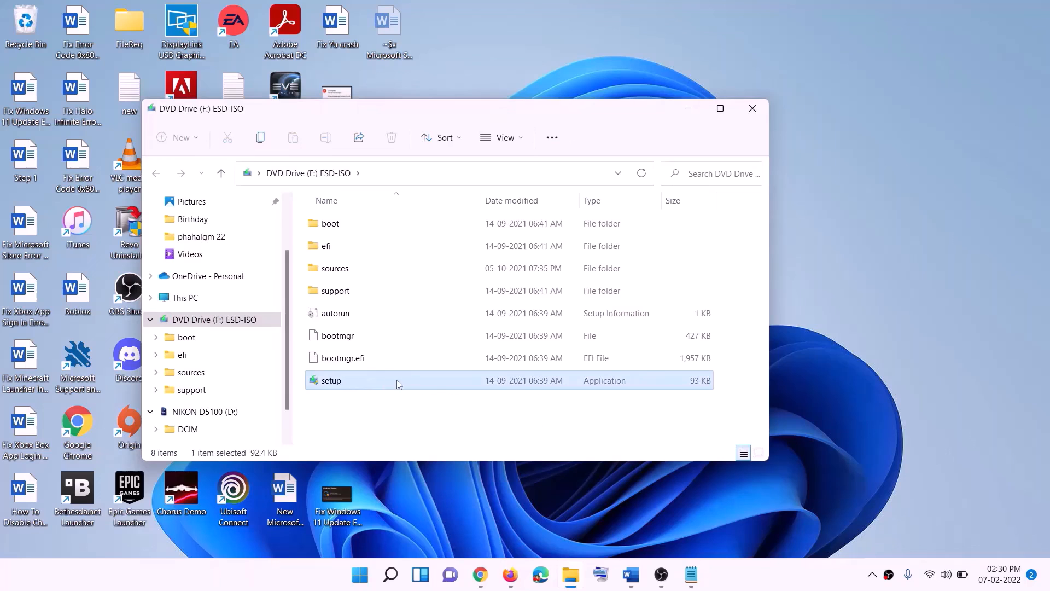
{"action": "double_click", "coordinate": [361, 383]}
{"action": "left_click", "coordinate": [424, 431]}
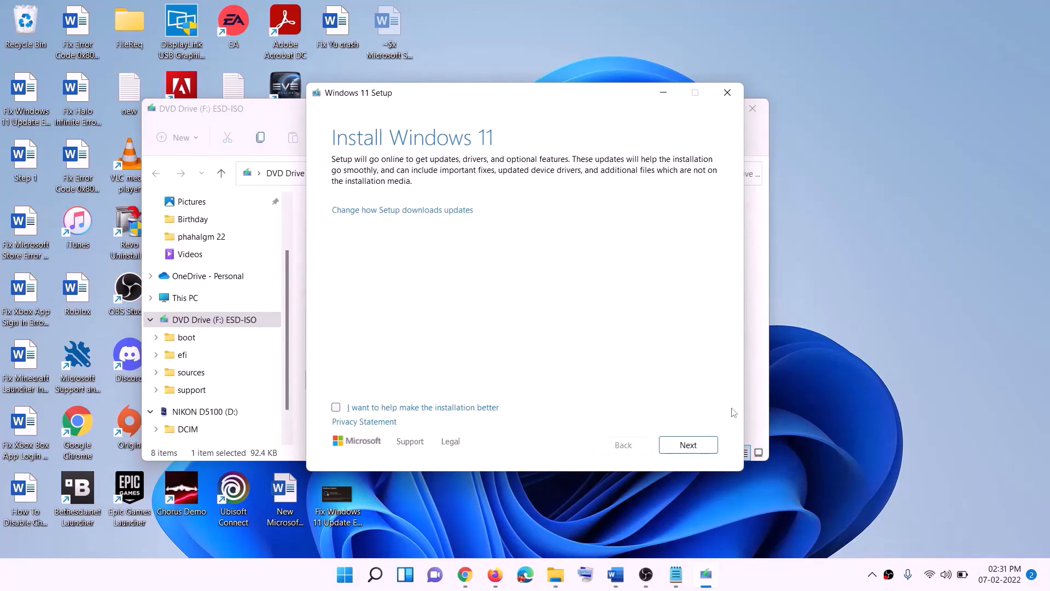
{"action": "left_click", "coordinate": [689, 445]}
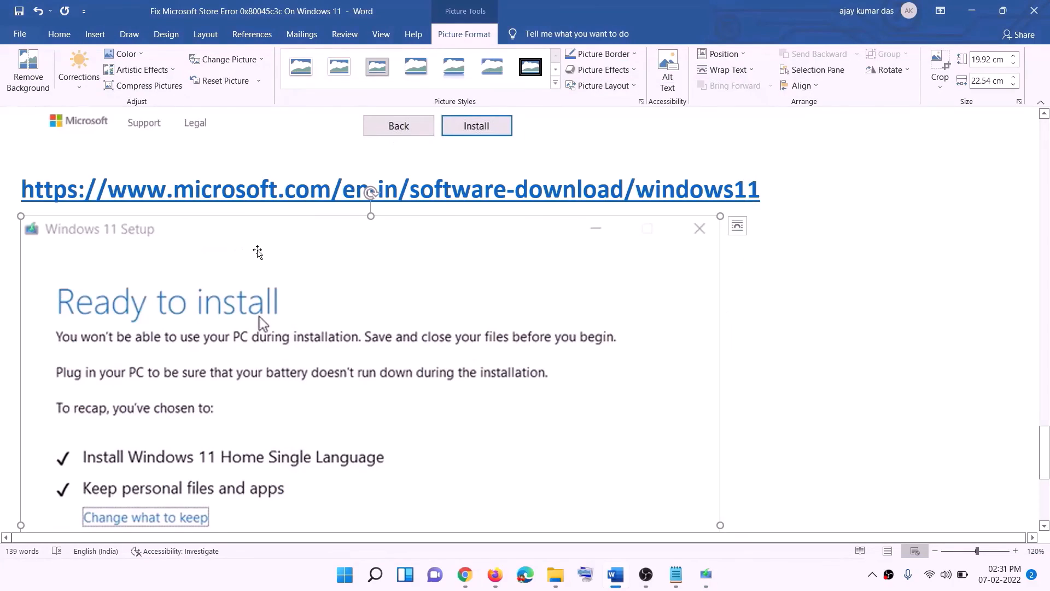
Step: Examine the Windows 11 Ready to install screenshot in the Word document, including the option to keep personal files and apps
{"action": "scroll", "coordinate": [247, 275], "scroll_direction": "down", "scroll_amount": 2}
{"action": "scroll", "coordinate": [247, 275], "scroll_direction": "down", "scroll_amount": 1}
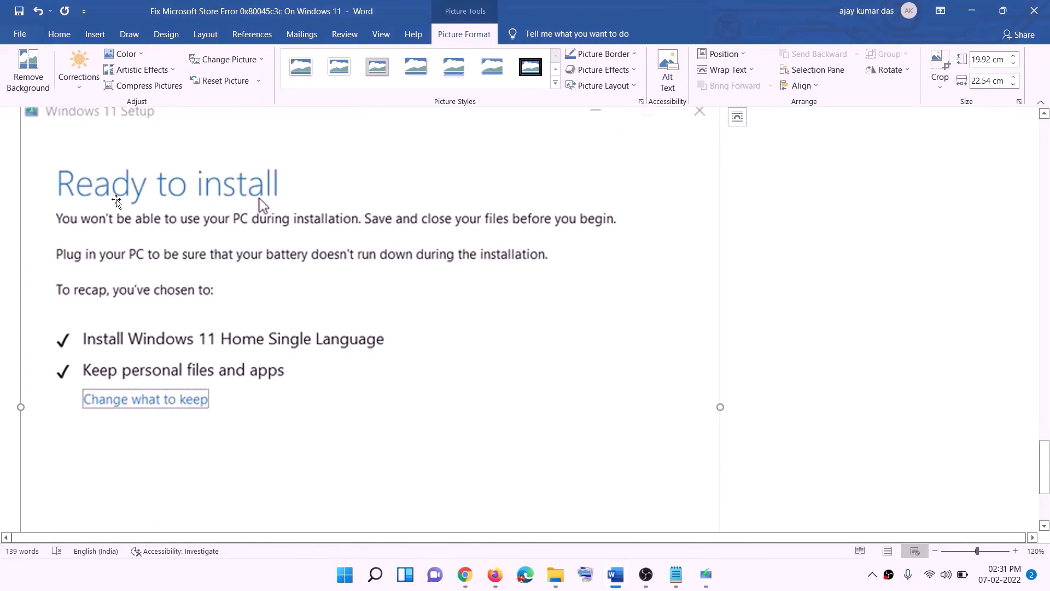
{"action": "scroll", "coordinate": [202, 352], "scroll_direction": "down", "scroll_amount": 1}
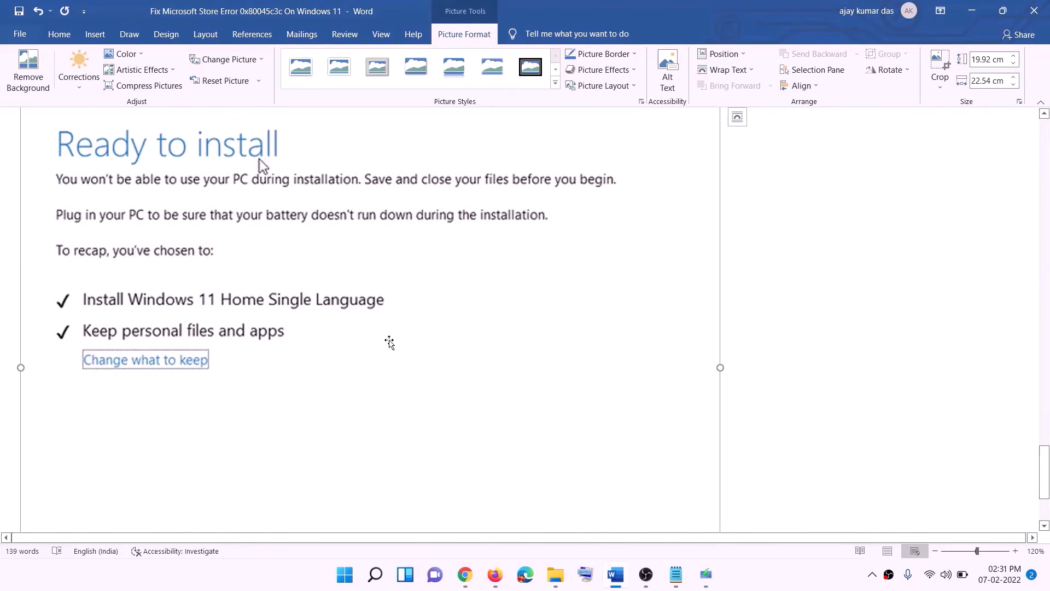
{"action": "scroll", "coordinate": [388, 342], "scroll_direction": "down", "scroll_amount": 3}
{"action": "scroll", "coordinate": [558, 410], "scroll_direction": "up", "scroll_amount": 7}
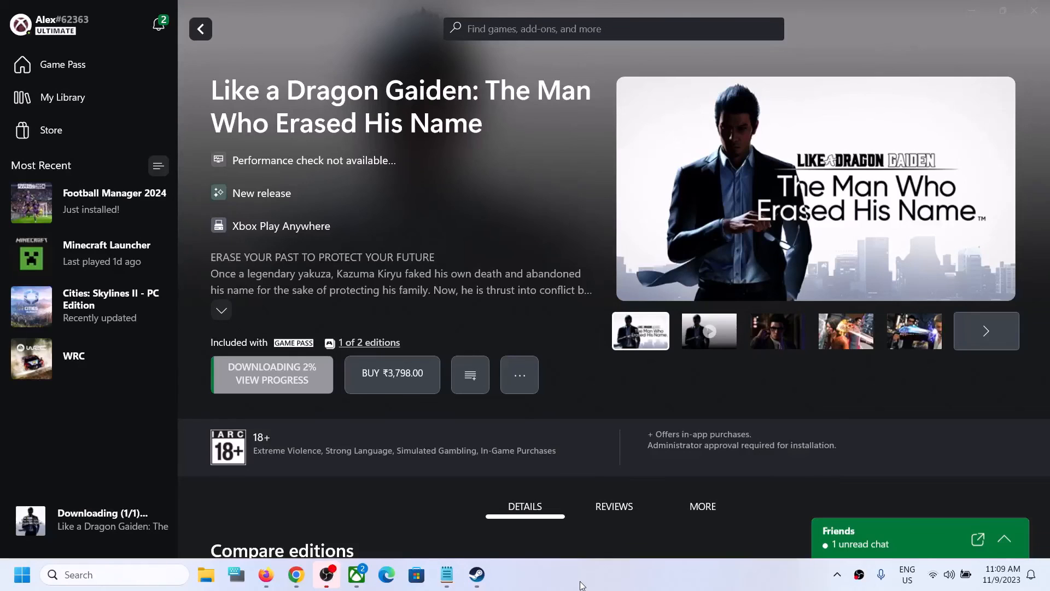
Step: Check the download progress of Like a Dragon Gaiden in the Xbox app's installation queue, then return to the game's page
{"action": "left_click", "coordinate": [246, 367]}
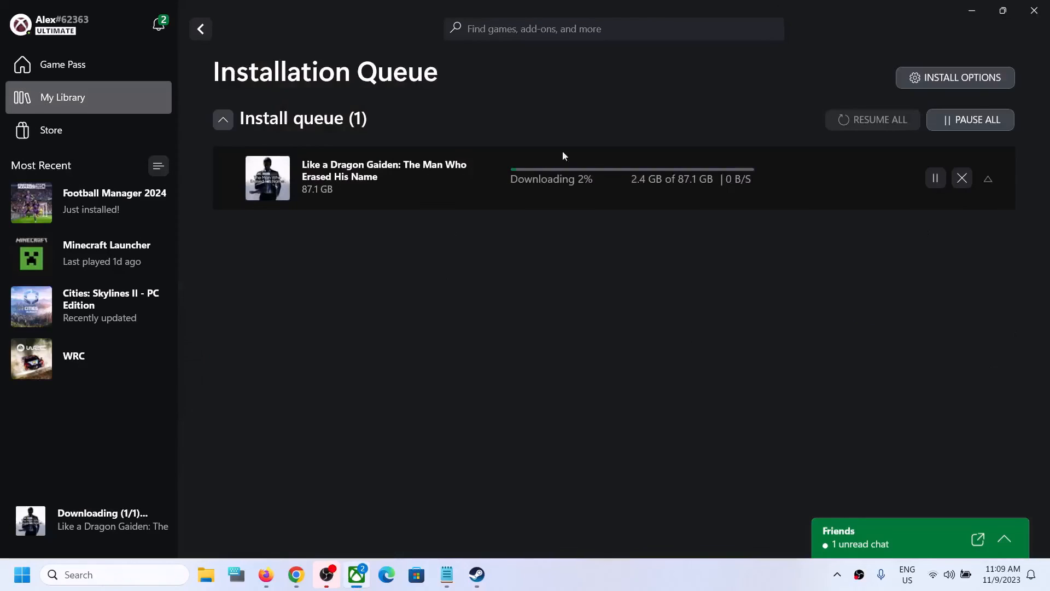
{"action": "left_click", "coordinate": [207, 30]}
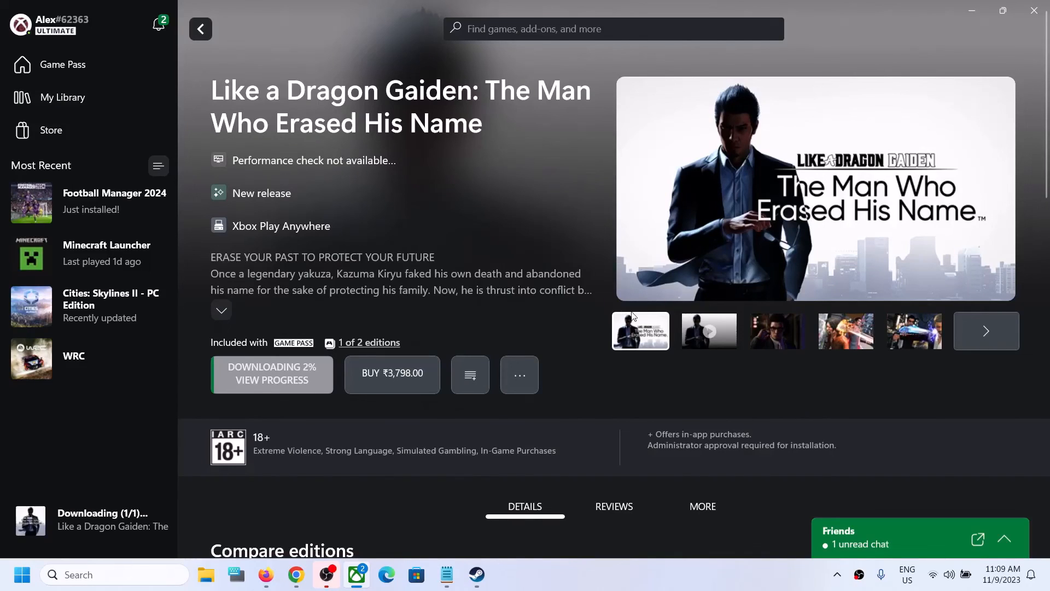
{"action": "left_click", "coordinate": [691, 584]}
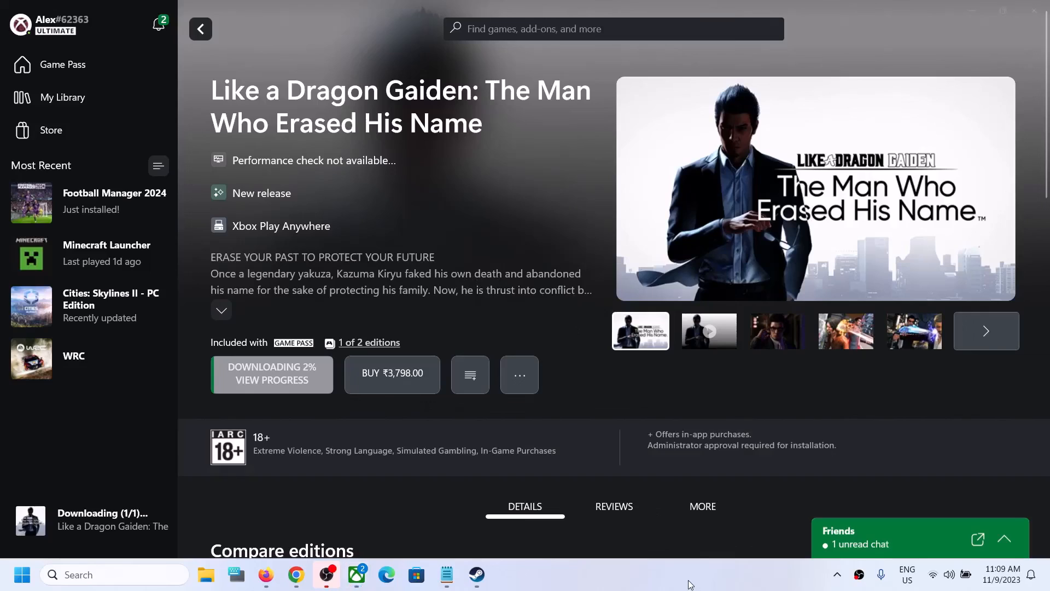